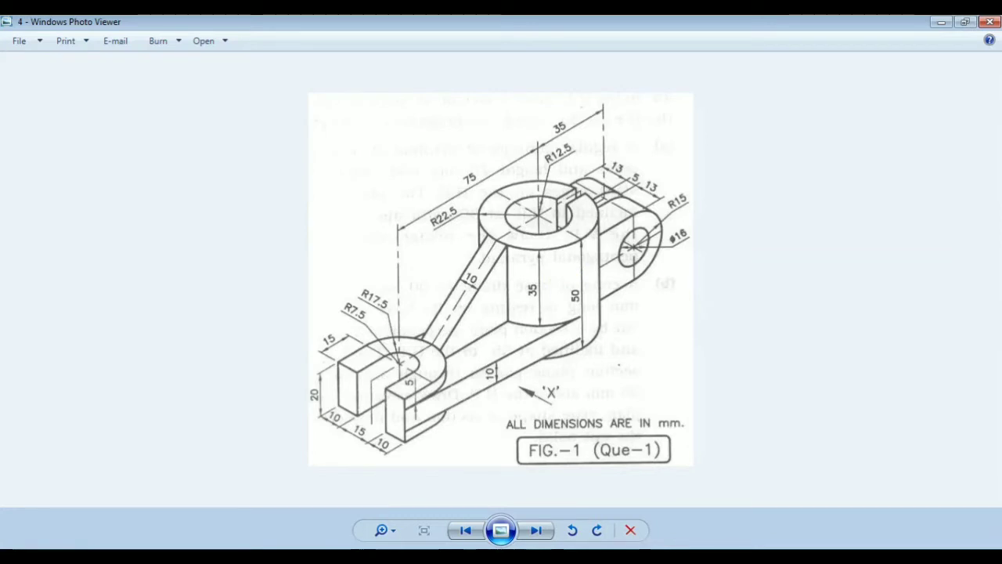
Switch from the bracket drawing in Photo Viewer back to the empty NX 8 model1.prt.
key("alt+Tab")
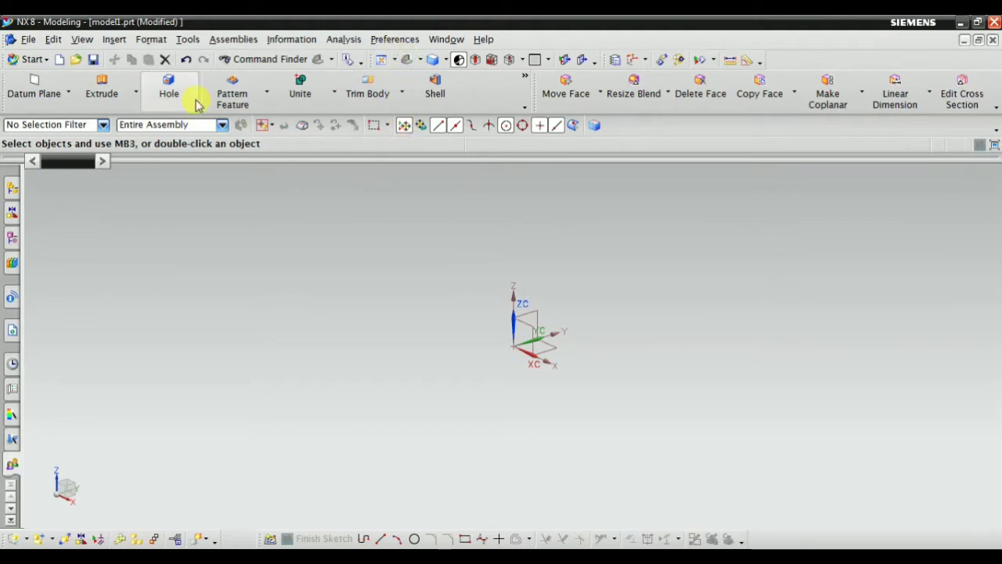
Create SKETCH_000 in the Sketch Task Environment on the default XY plane.
left_click(114, 39)
left_click(121, 74)
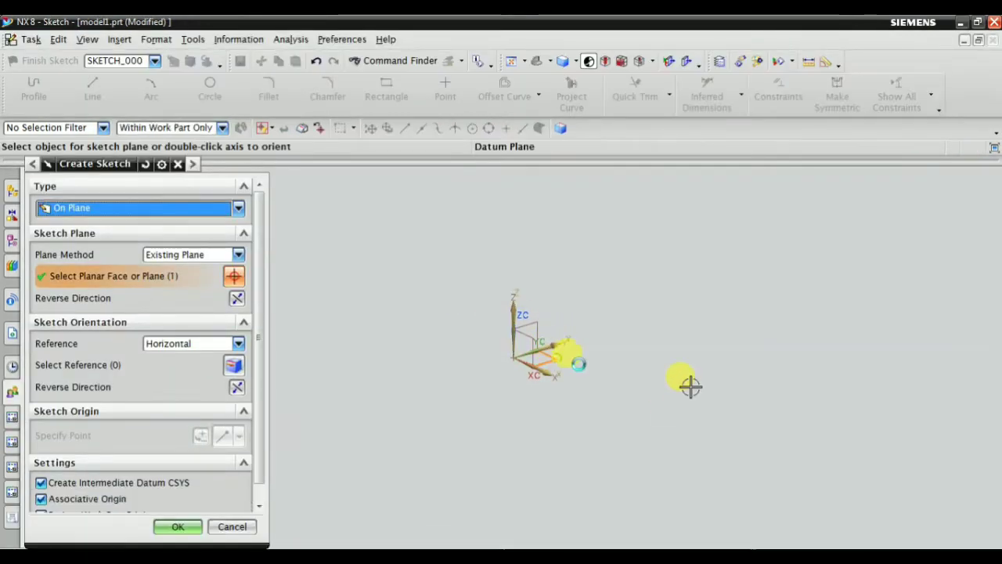
left_click(192, 528)
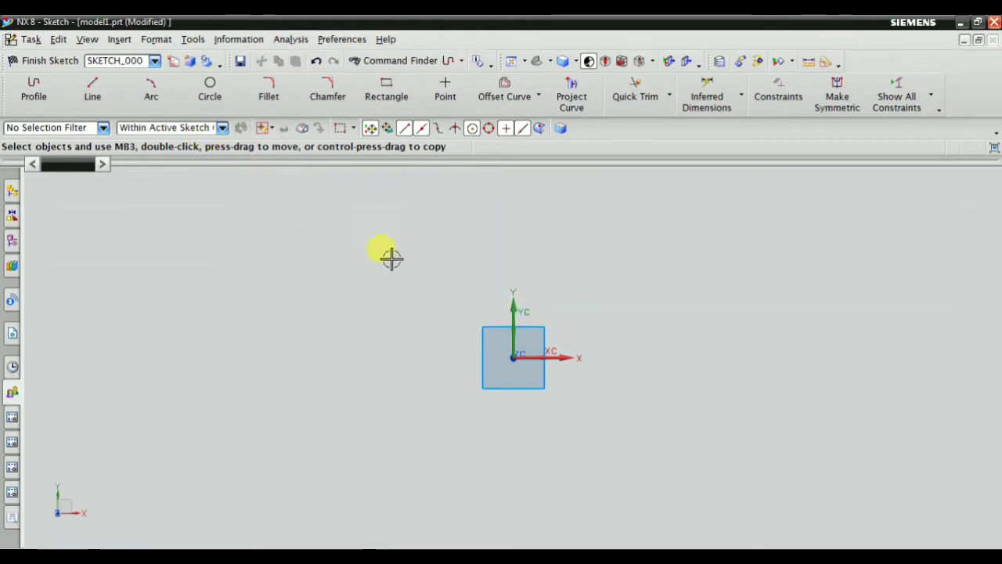
With continuous auto dimensioning on, draw a circle centred at the sketch origin.
left_click(210, 89)
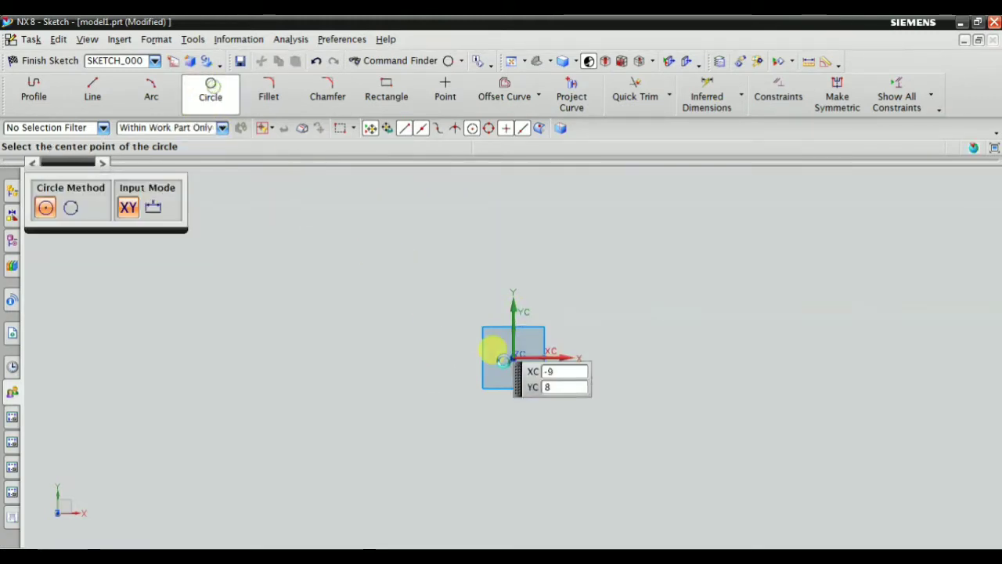
left_click(514, 360)
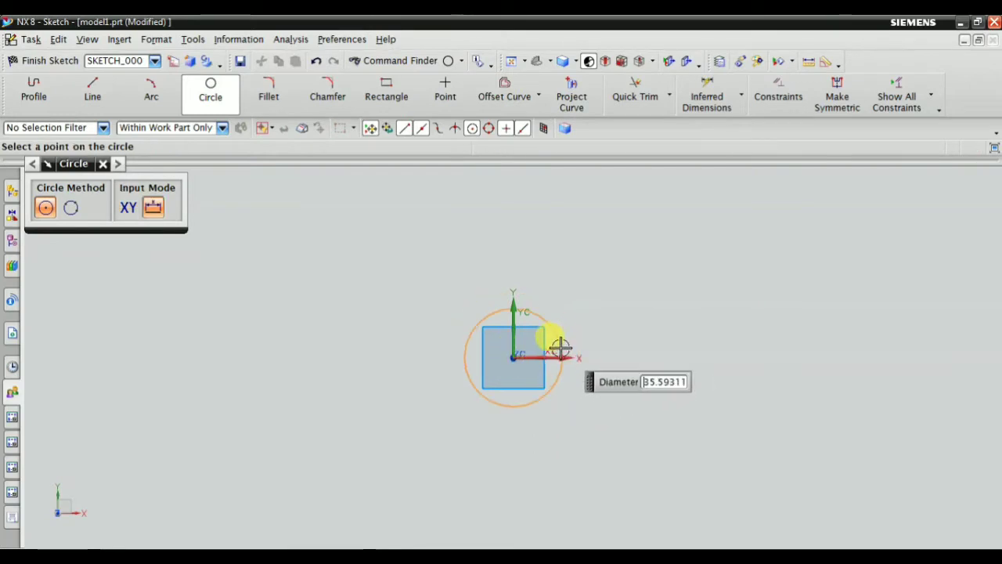
left_click(930, 94)
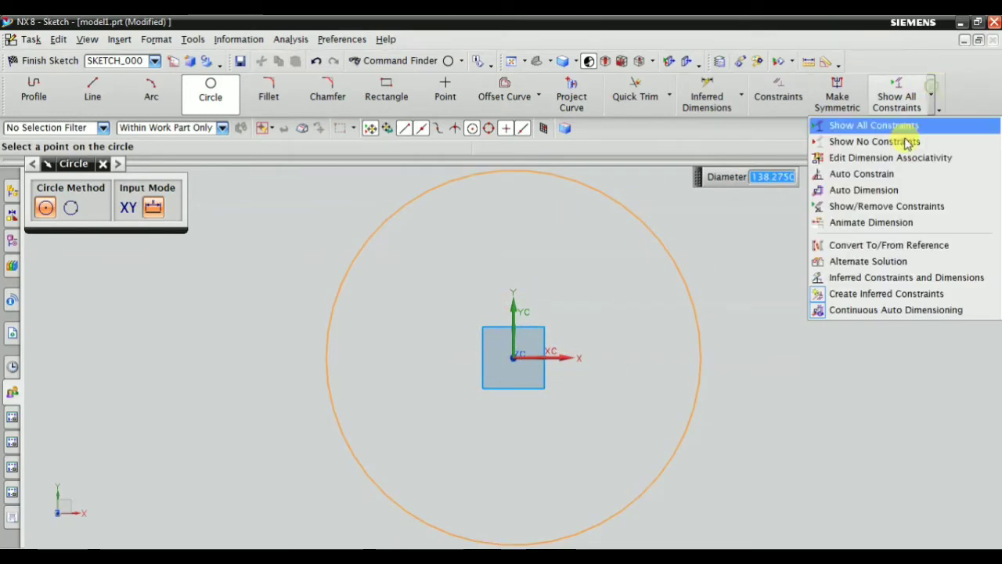
left_click(895, 308)
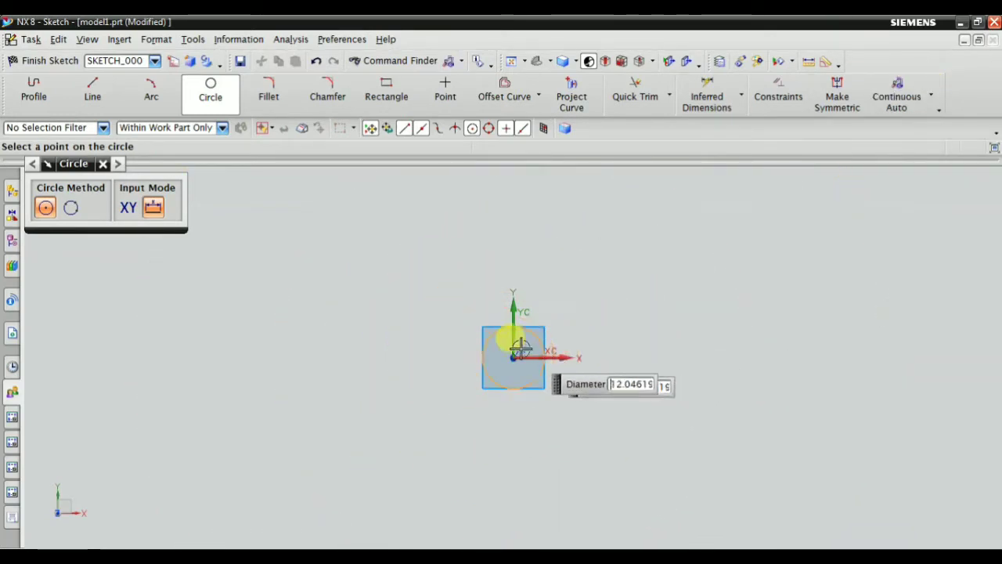
left_click(557, 307)
key("Escape")
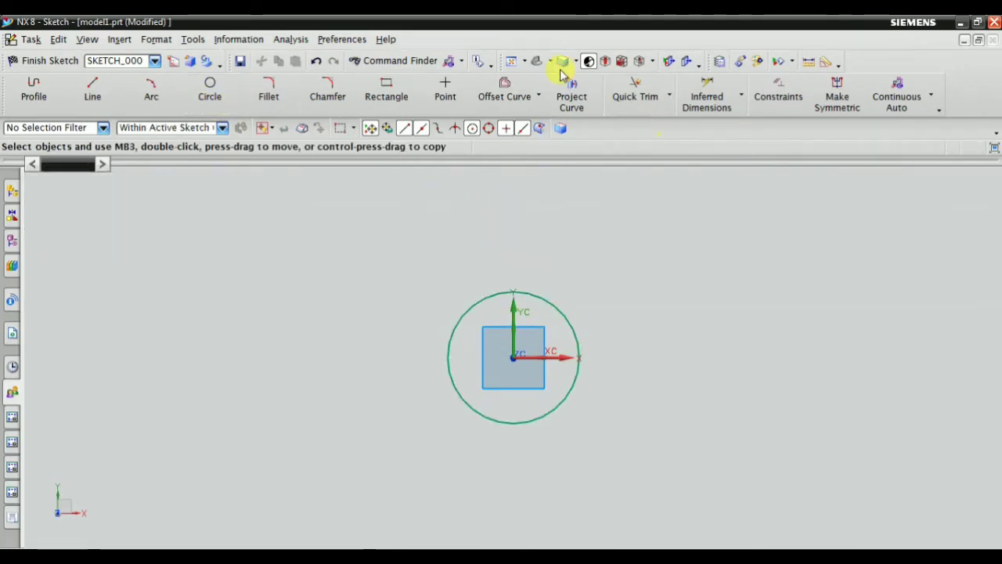
left_click(536, 59)
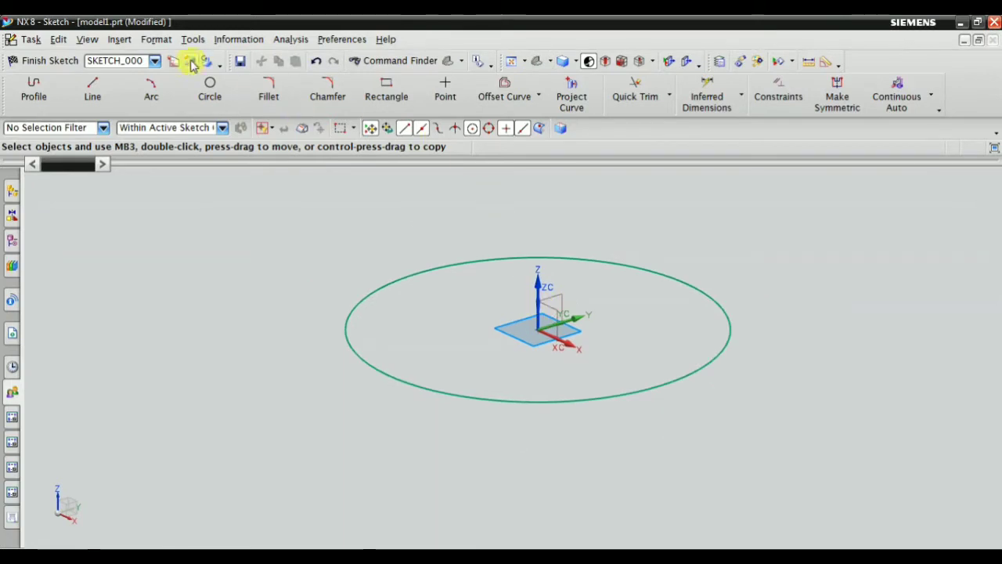
key("shift+F8")
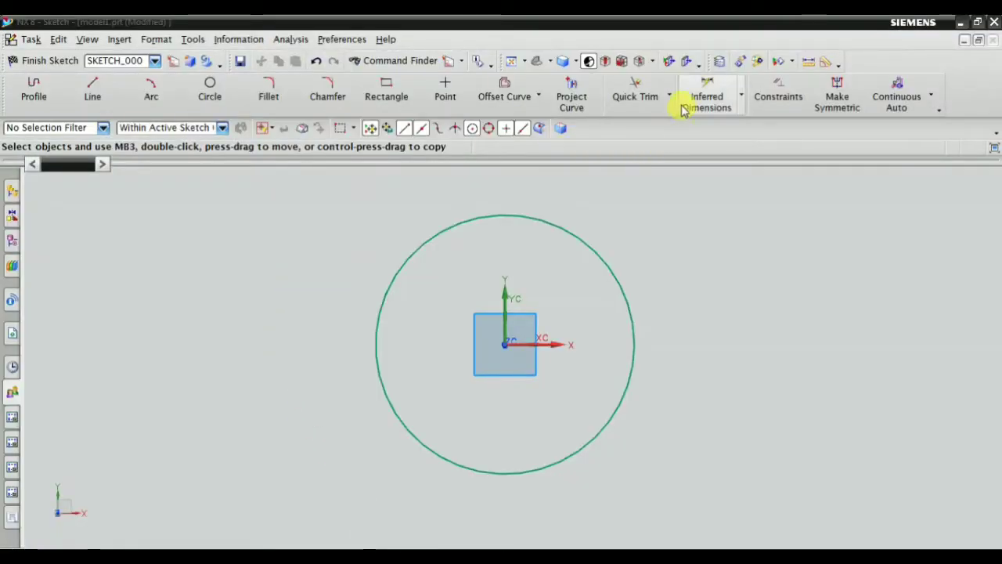
Give the origin circle a 22.5 mm radius dimension, checking it against the drawing.
left_click(740, 95)
left_click(734, 238)
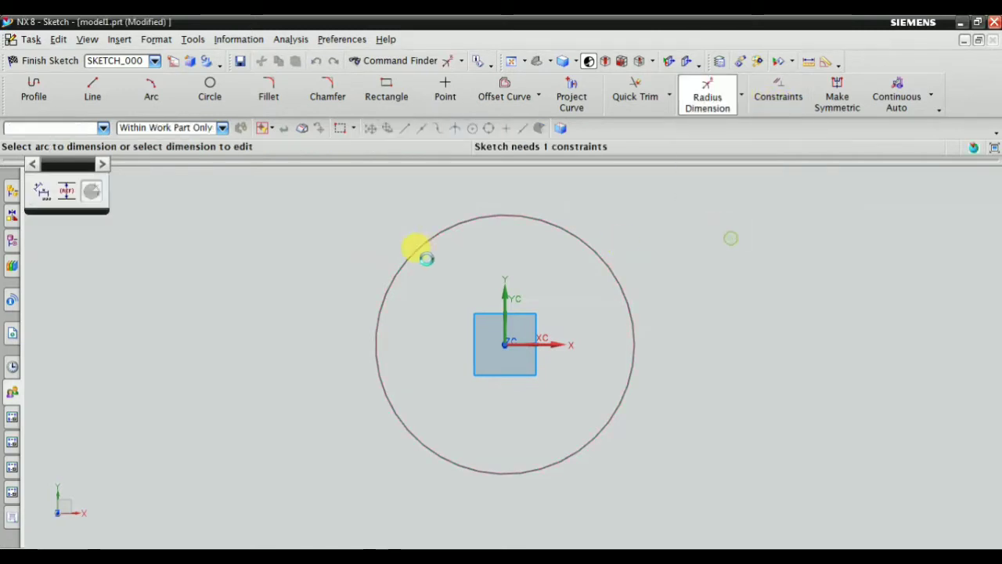
left_click(417, 242)
left_click(336, 219)
type("22.5")
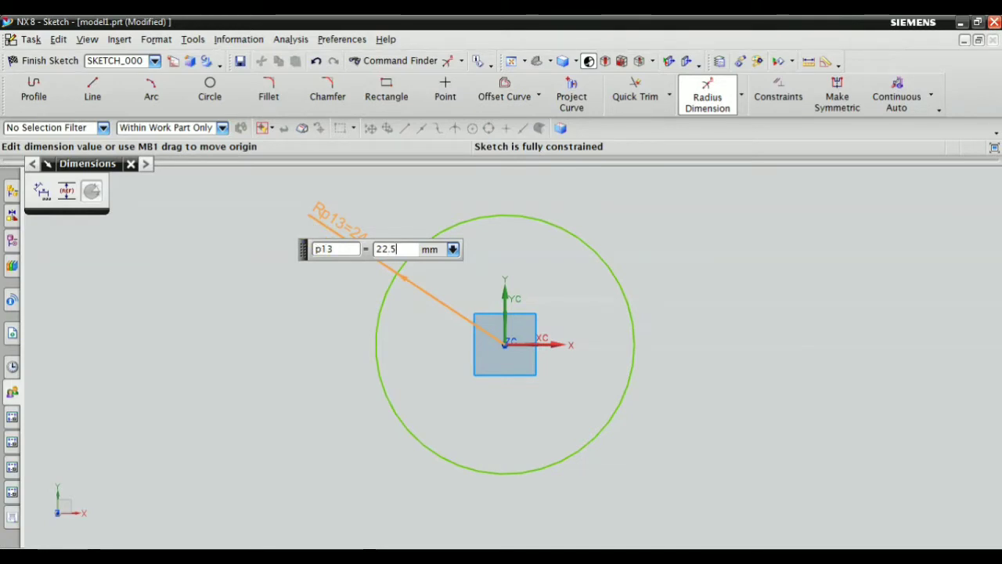
key("Return")
key("Escape")
scroll(297, 271, "down", 2)
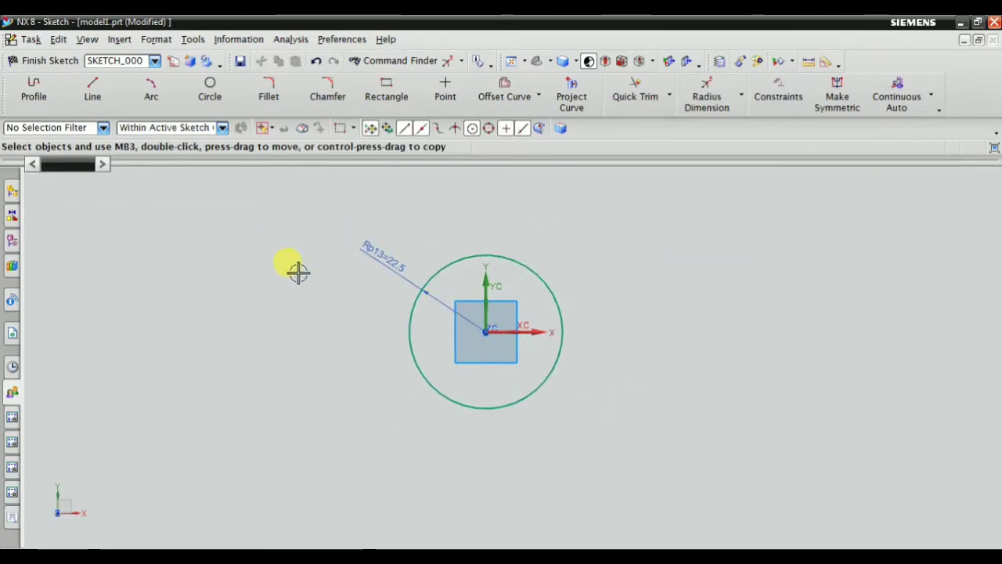
scroll(298, 271, "up", 2)
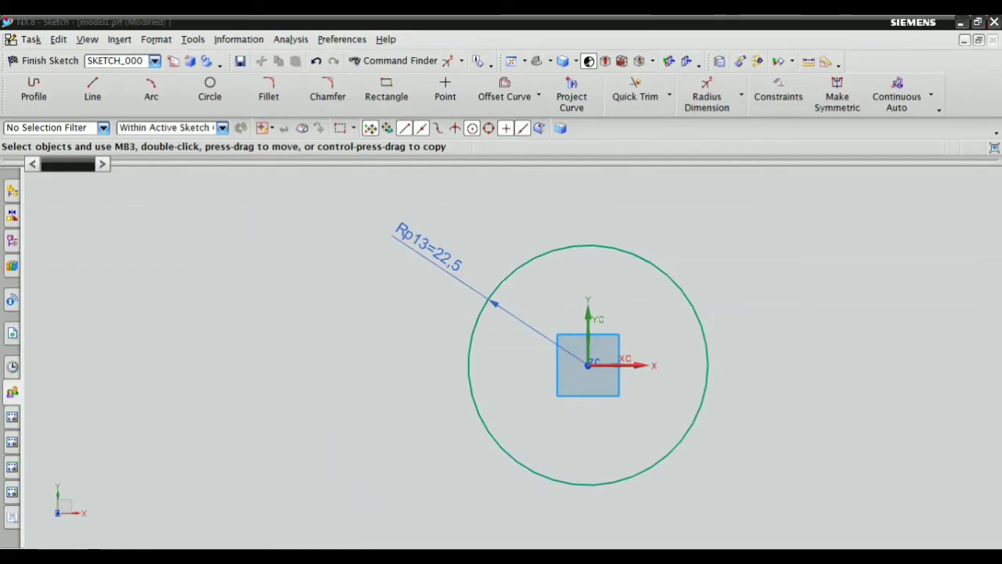
key("alt+Tab")
key("alt+Tab")
key("alt+Tab")
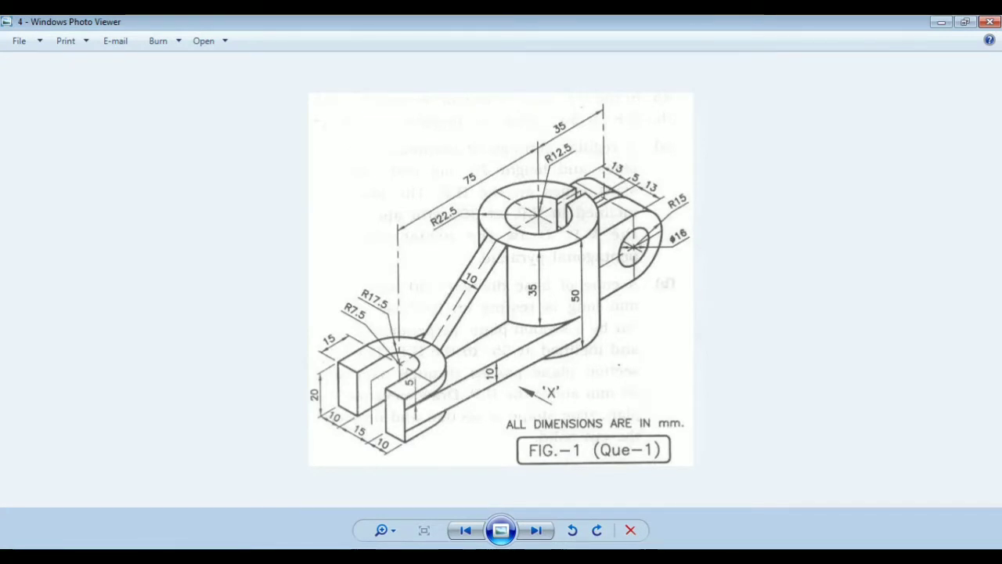
key("alt+Tab")
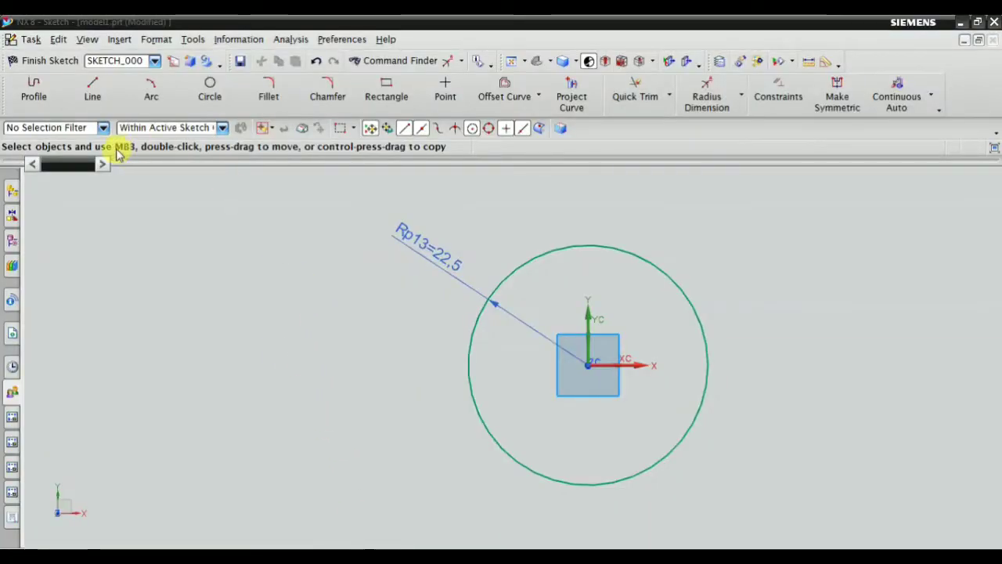
Draw a horizontal line leftward from the circle centre and convert it to a reference line.
left_click(93, 88)
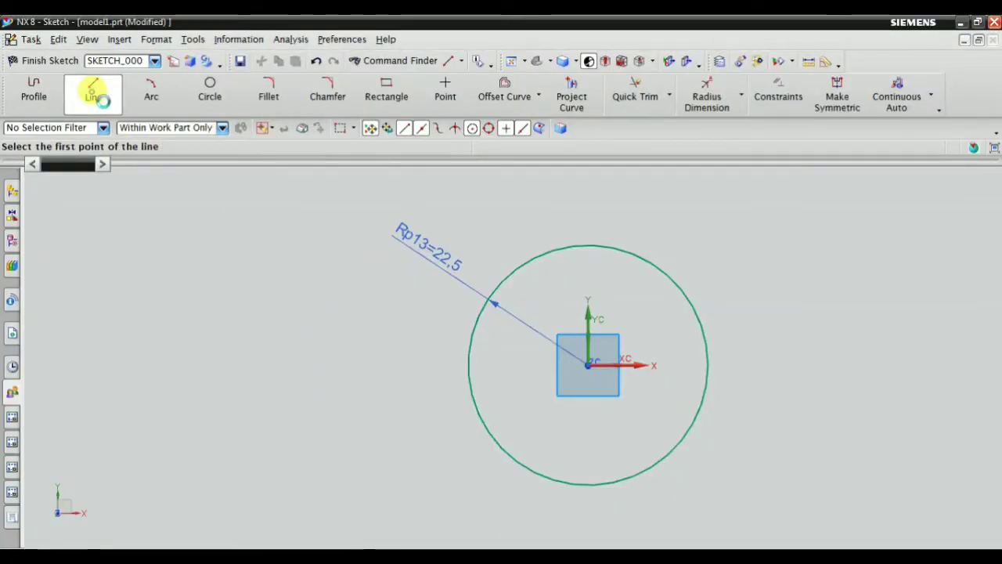
left_click(586, 365)
left_click(194, 365)
key("Escape")
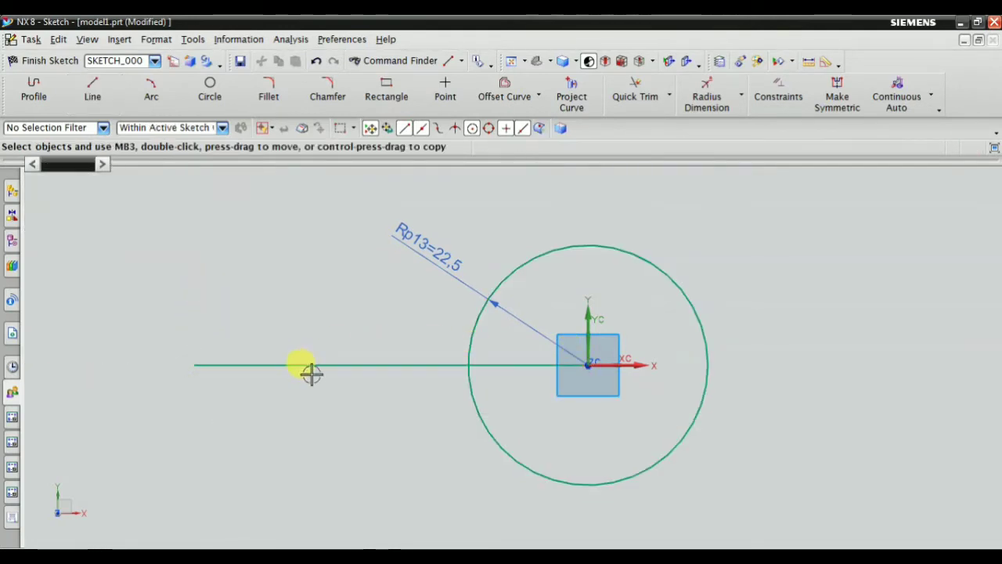
right_click(303, 364)
left_click(394, 268)
scroll(270, 317, "down", 2)
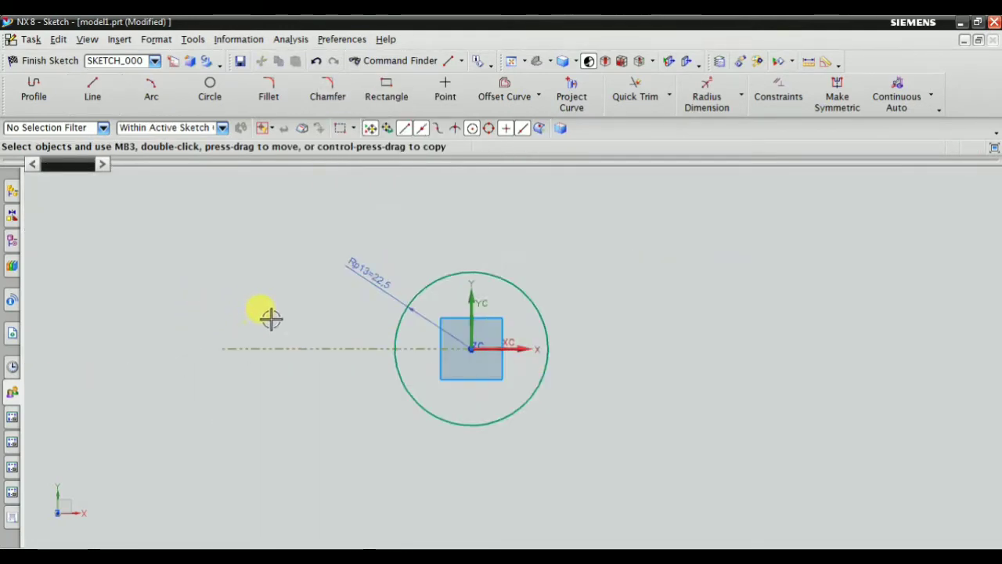
scroll(270, 317, "down", 1)
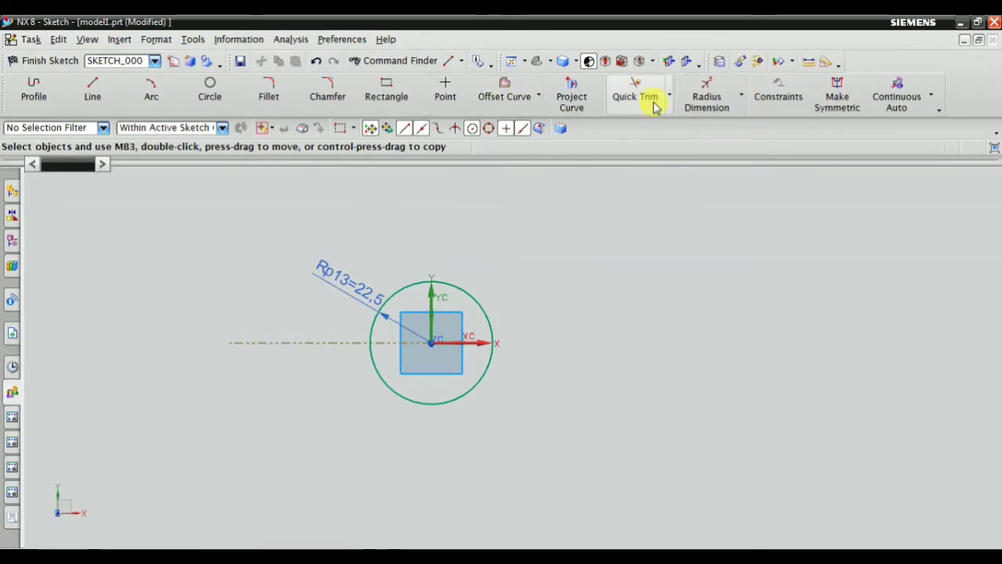
Dimension the reference line's length as 75 mm.
left_click(742, 100)
left_click(734, 125)
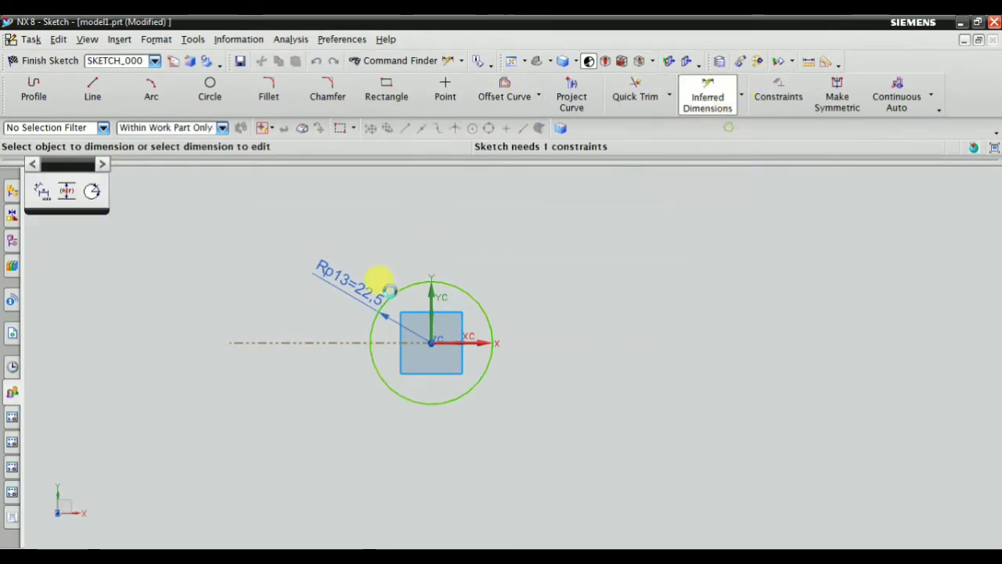
left_click(331, 342)
left_click(228, 342)
type("75")
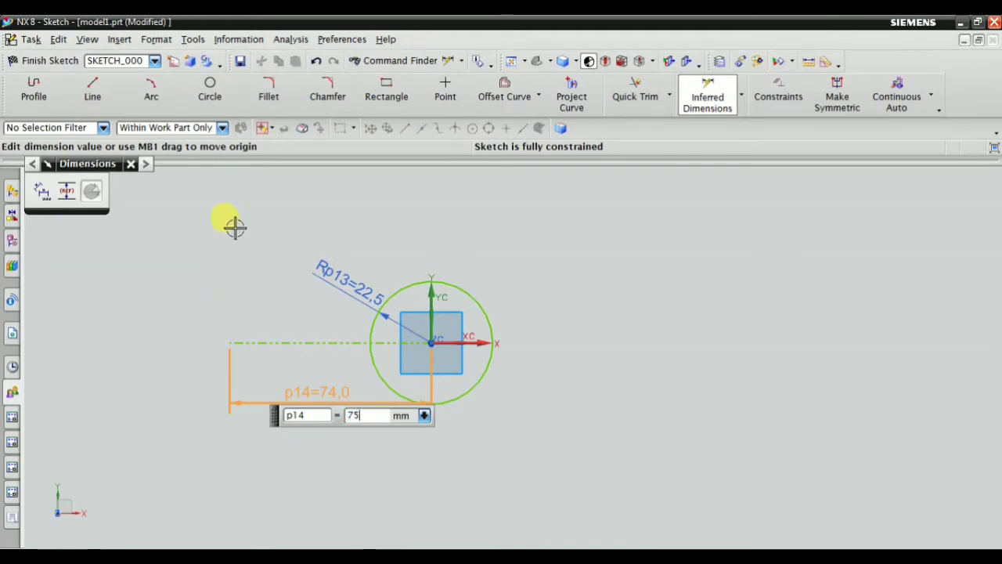
key("Return")
key("Escape")
scroll(217, 324, "down", 3)
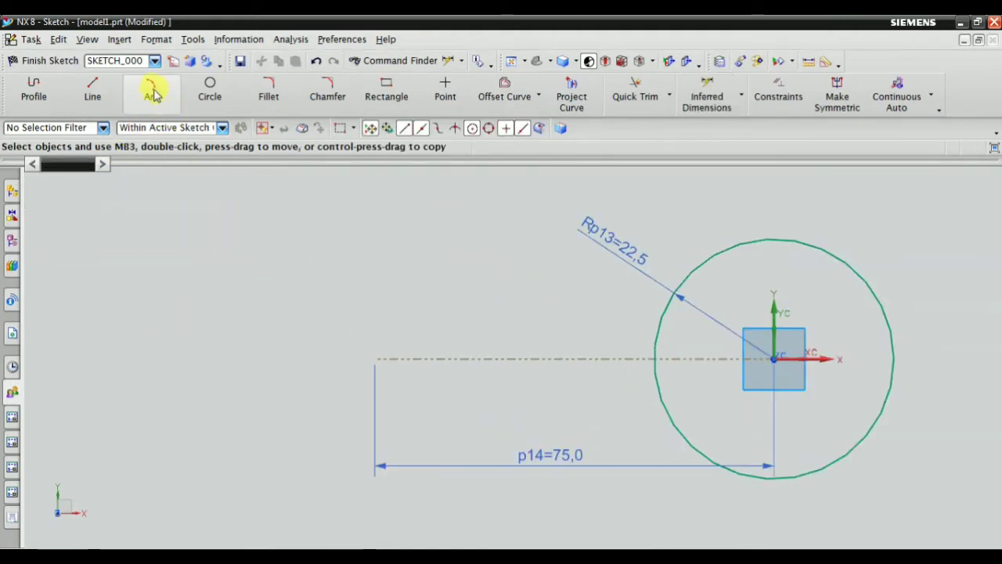
Draw an outer and an inner concentric circle centred on the reference line's left end.
left_click(227, 104)
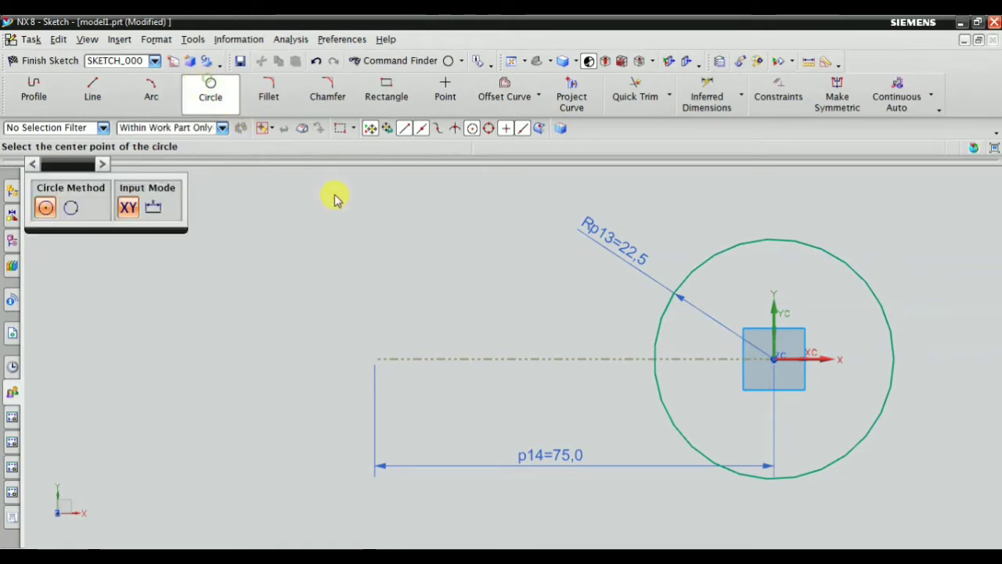
left_click(376, 358)
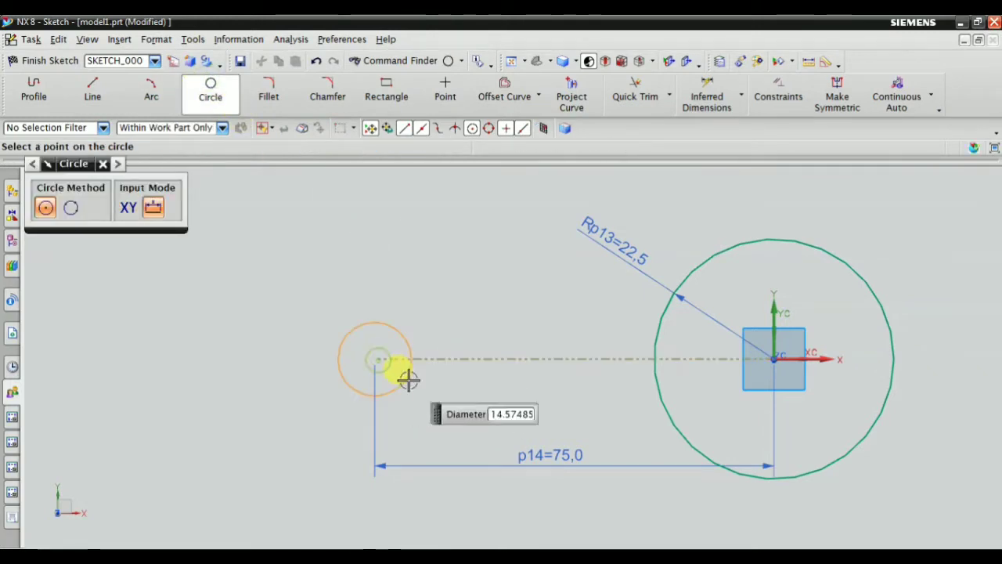
left_click(409, 383)
key("Escape")
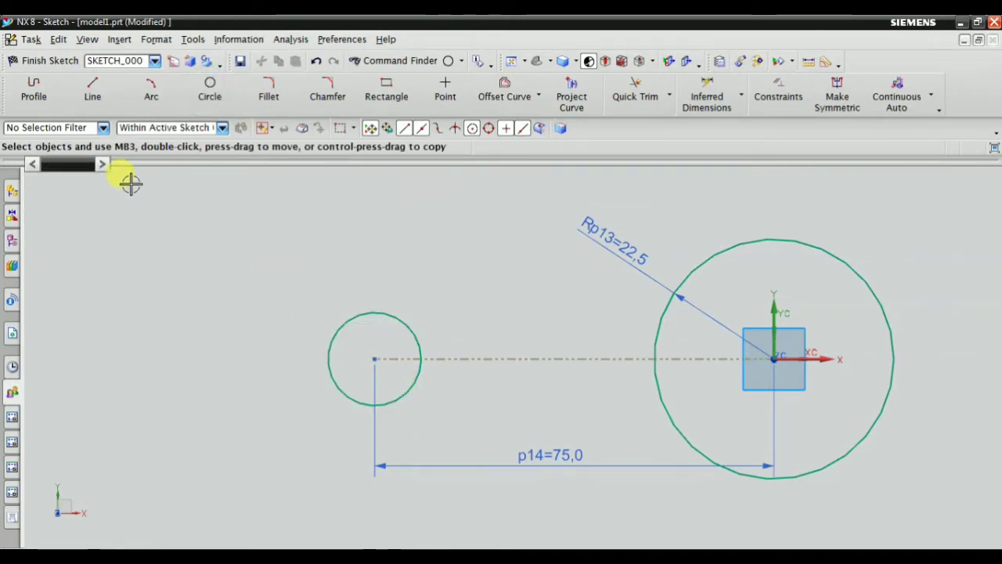
left_click(205, 88)
scroll(347, 352, "up", 3)
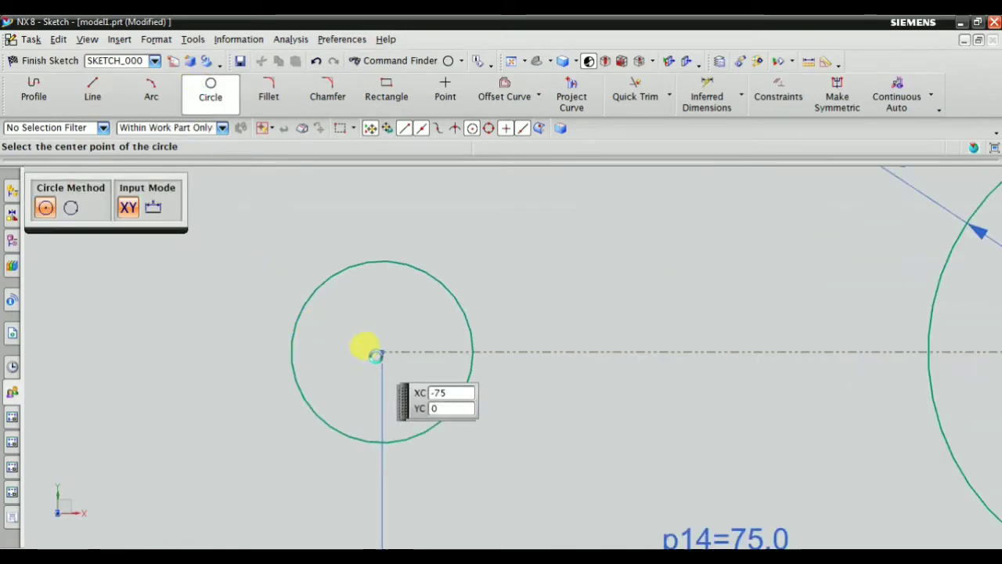
left_click(382, 351)
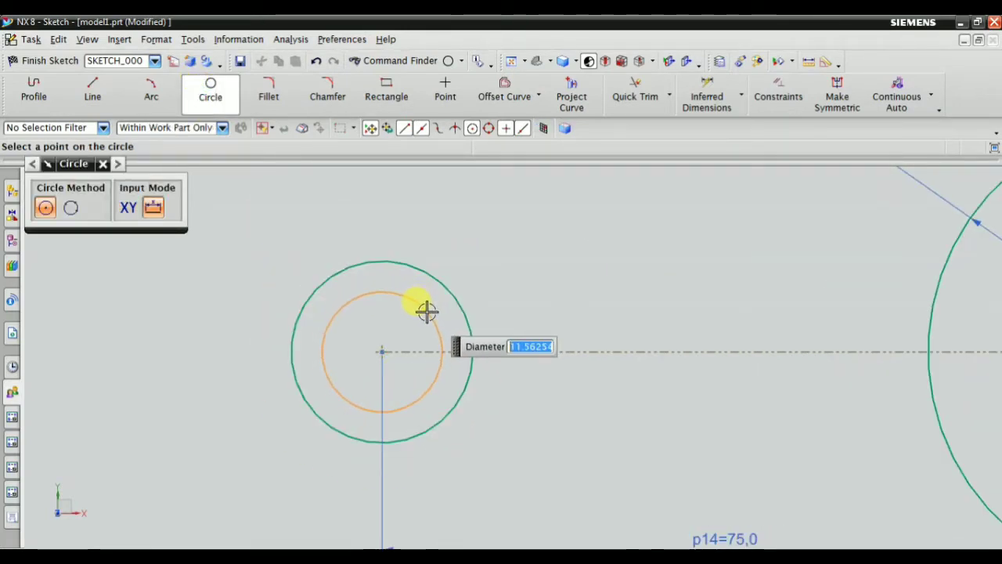
left_click(425, 309)
key("Escape")
key("alt+Tab")
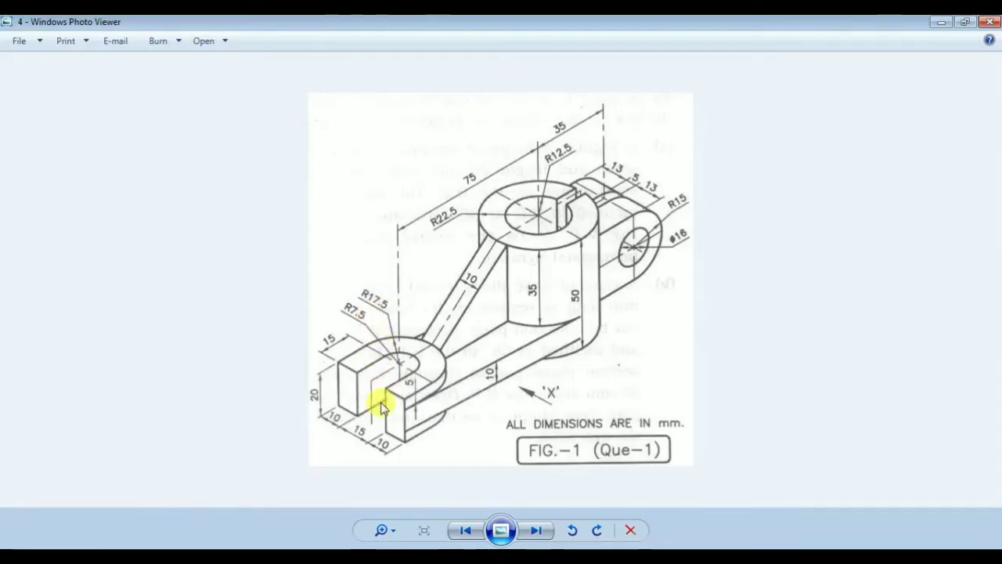
key("alt+Tab")
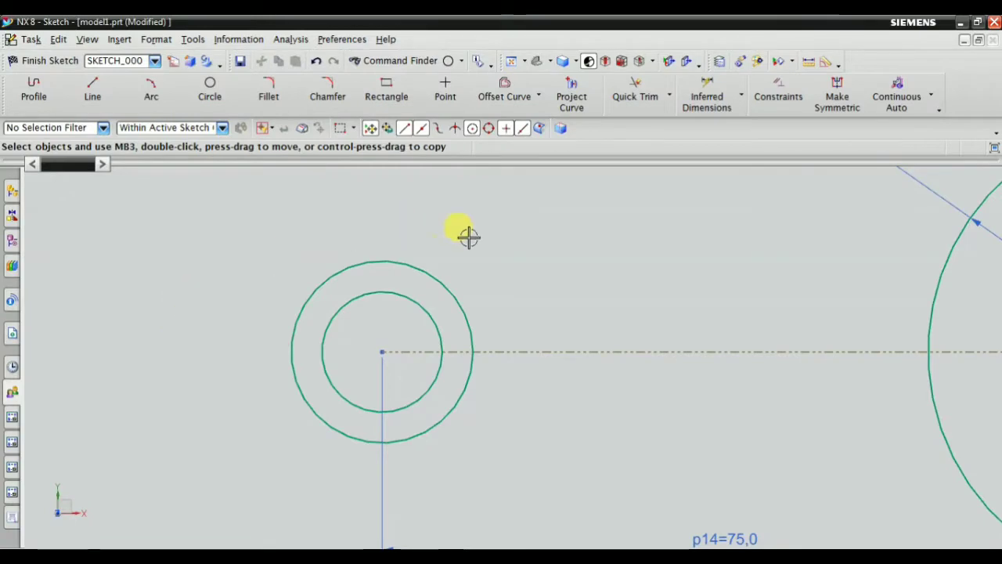
Dimension the left circles' radii: 7.5 mm for the inner, 17.5 mm for the outer.
left_click(741, 99)
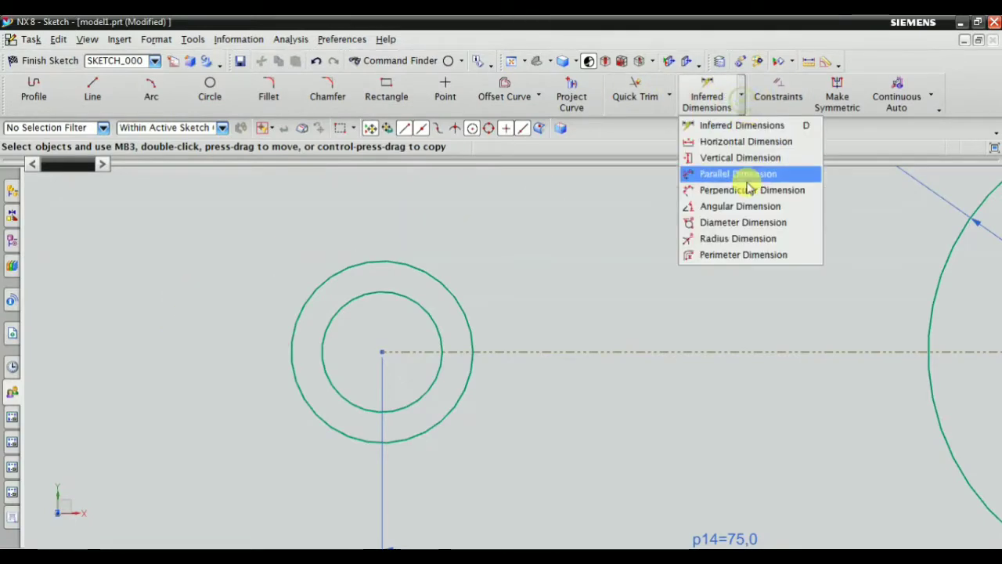
left_click(743, 237)
left_click(406, 290)
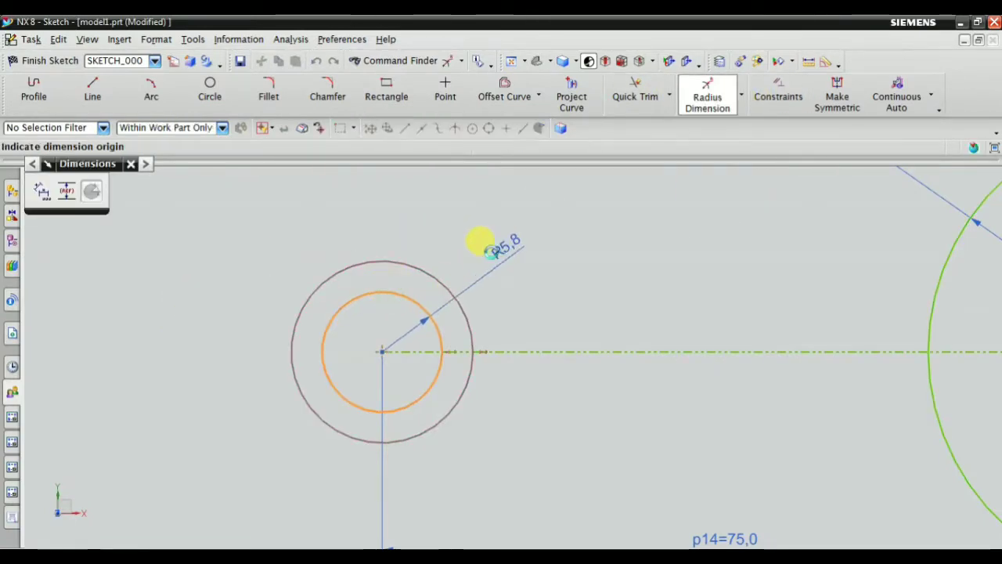
left_click(480, 239)
type("7.5")
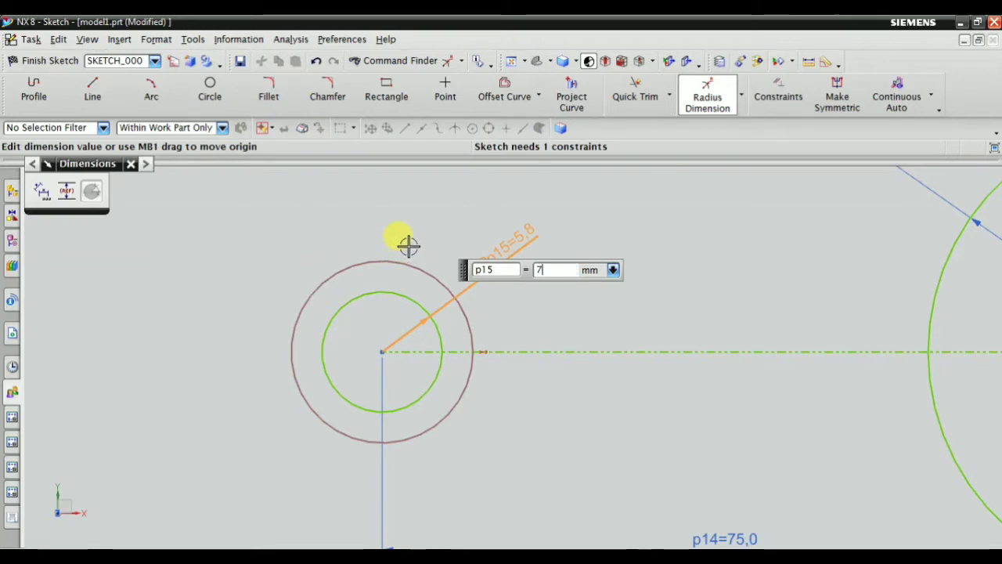
middle_click(456, 205)
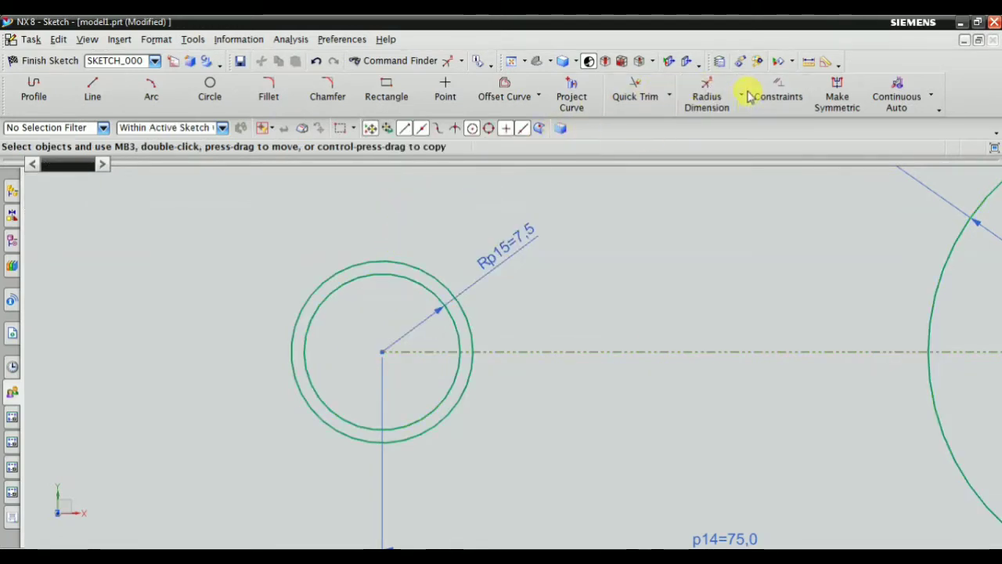
left_click(732, 98)
left_click(424, 268)
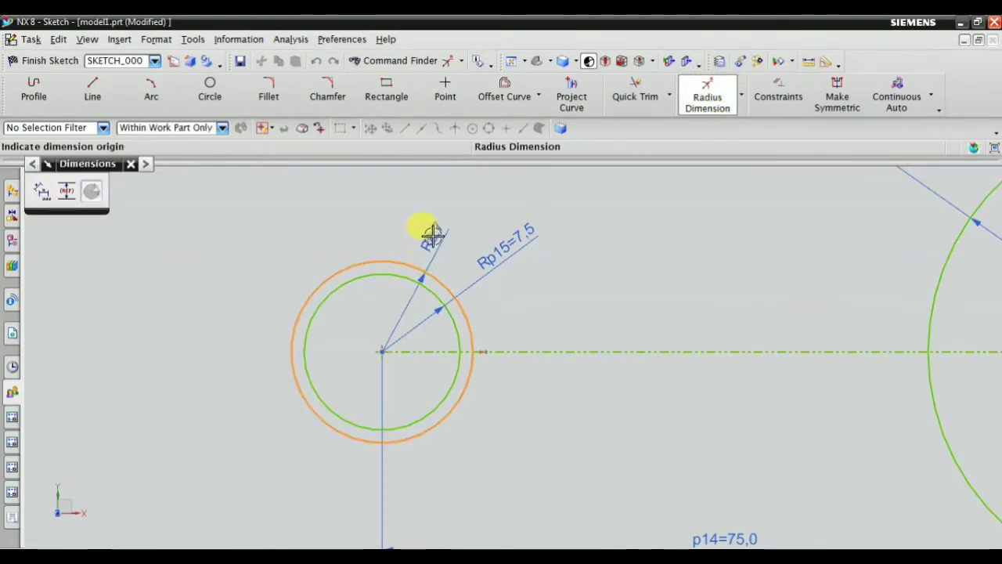
left_click(432, 235)
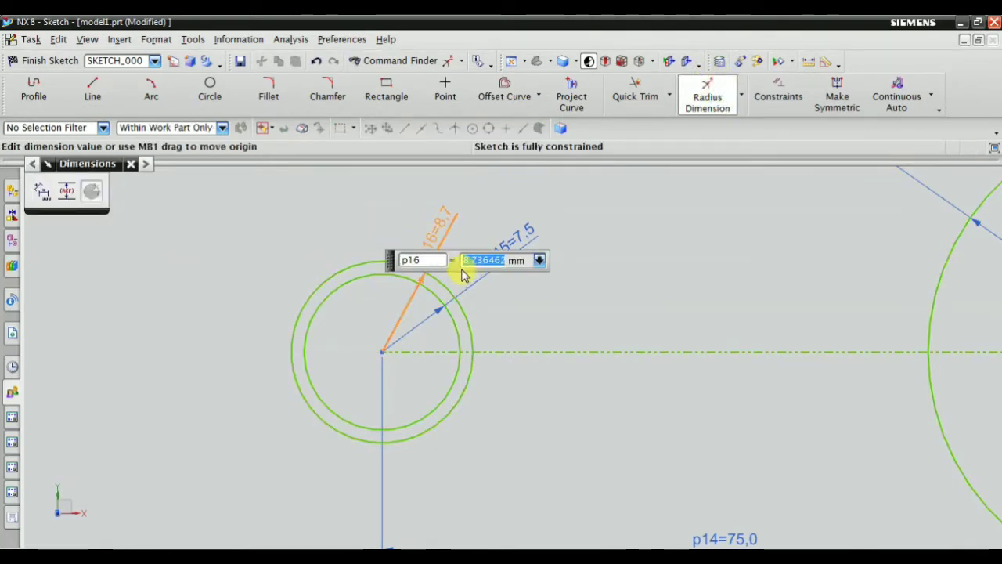
type("7.5")
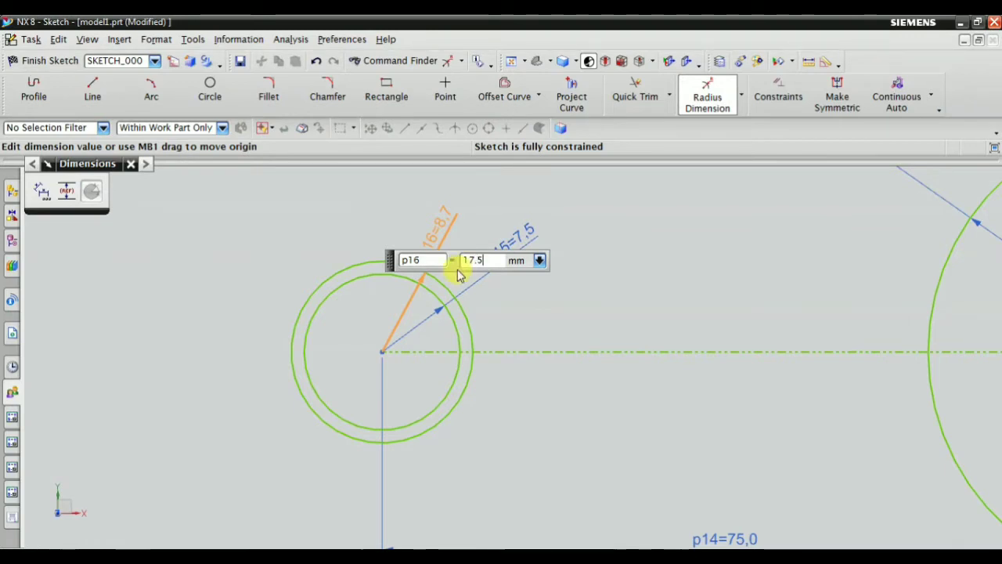
key("Return")
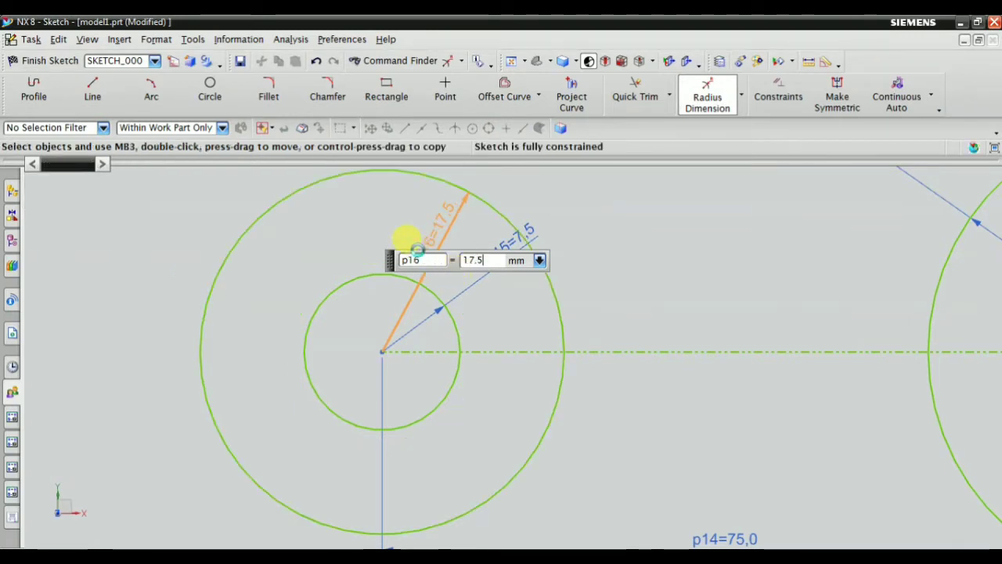
scroll(337, 282, "down", 3)
scroll(329, 247, "up", 1)
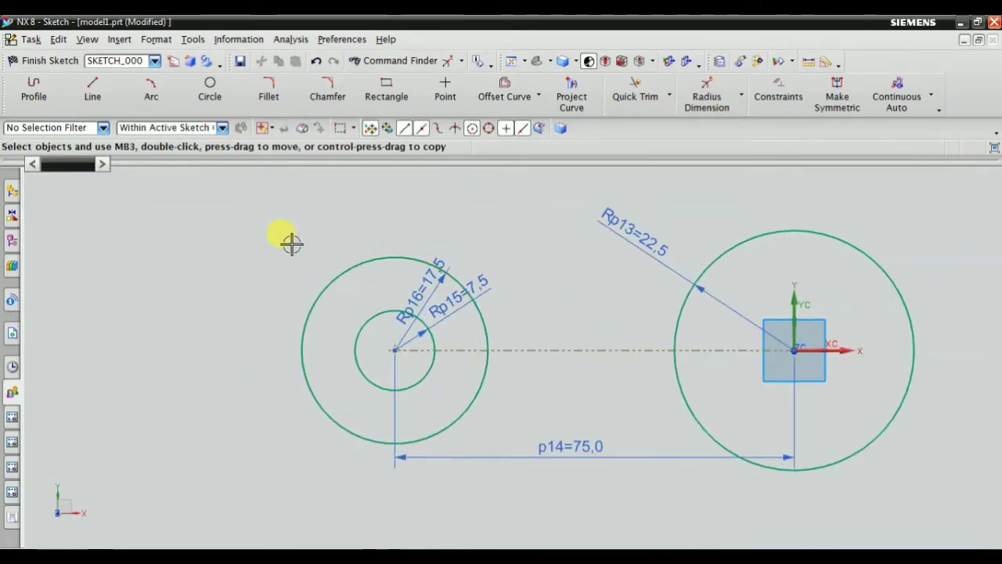
Using Profile with quadrant snapping, draw lines left from the outer circle's top, down, then back right.
left_click(96, 93)
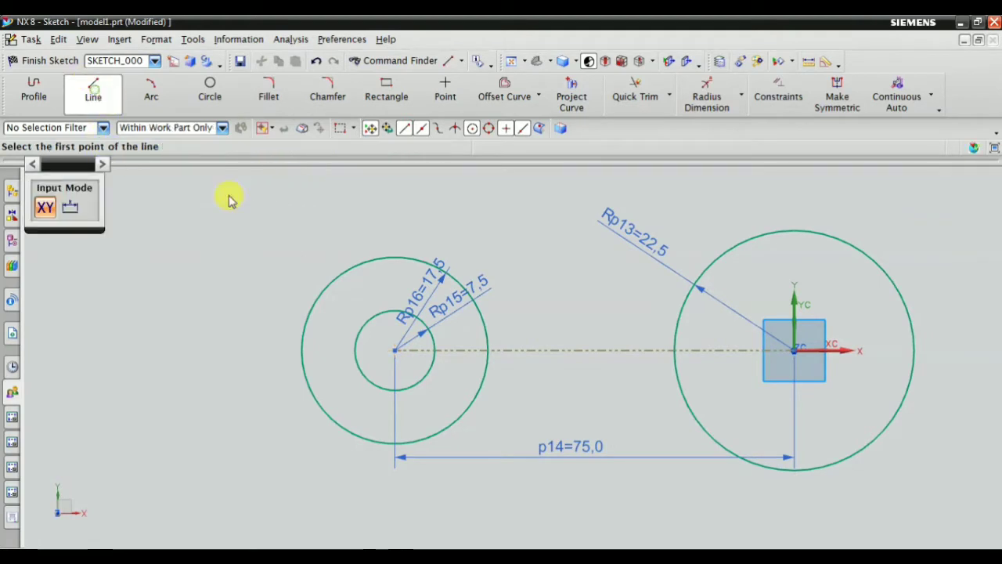
scroll(345, 223, "up", 1)
left_click(93, 92)
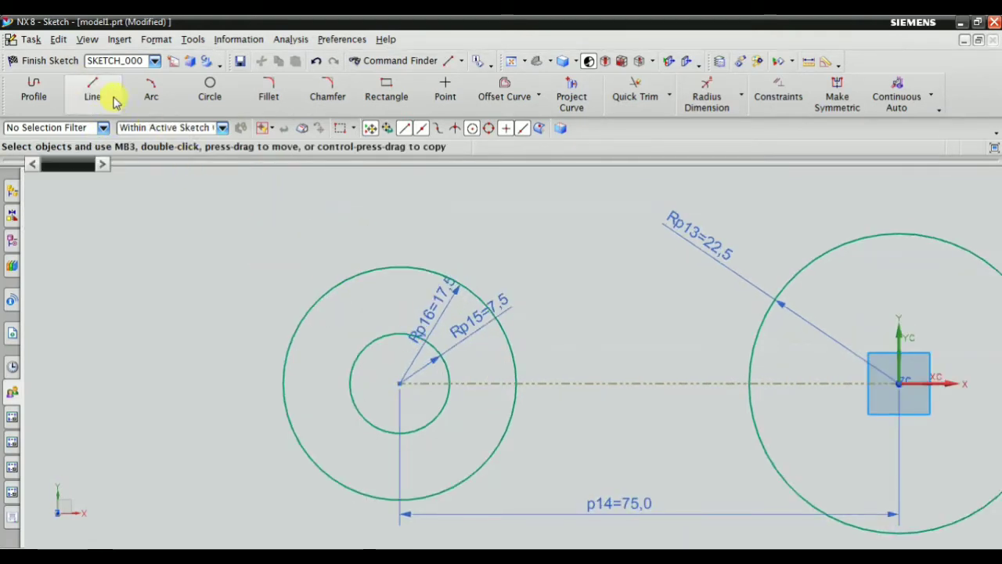
left_click(93, 92)
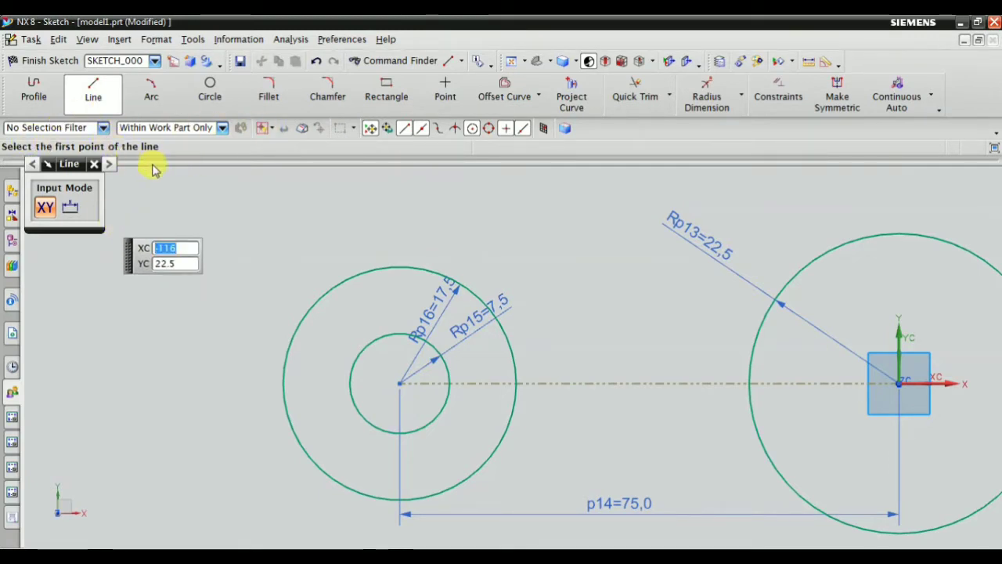
left_click(34, 88)
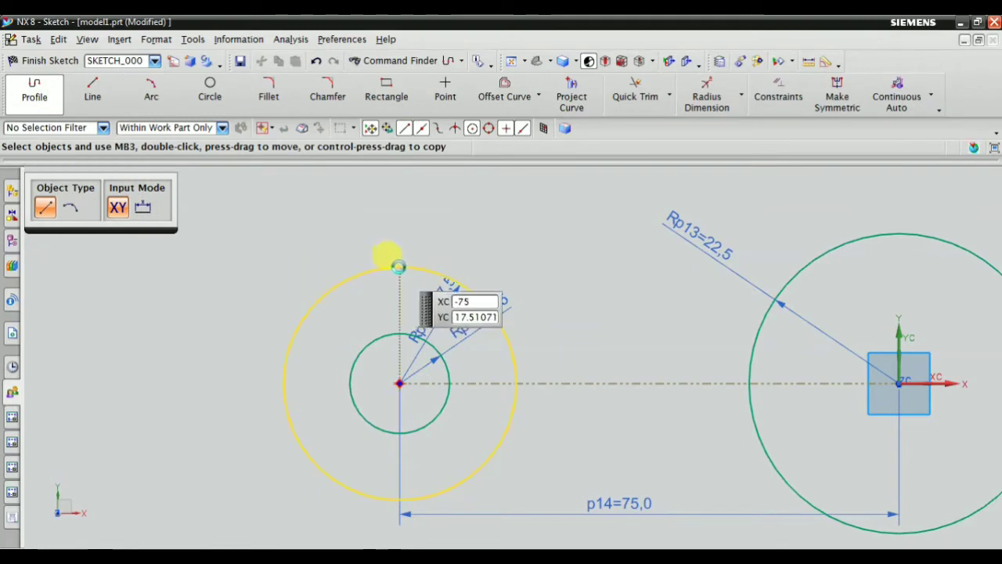
left_click(487, 128)
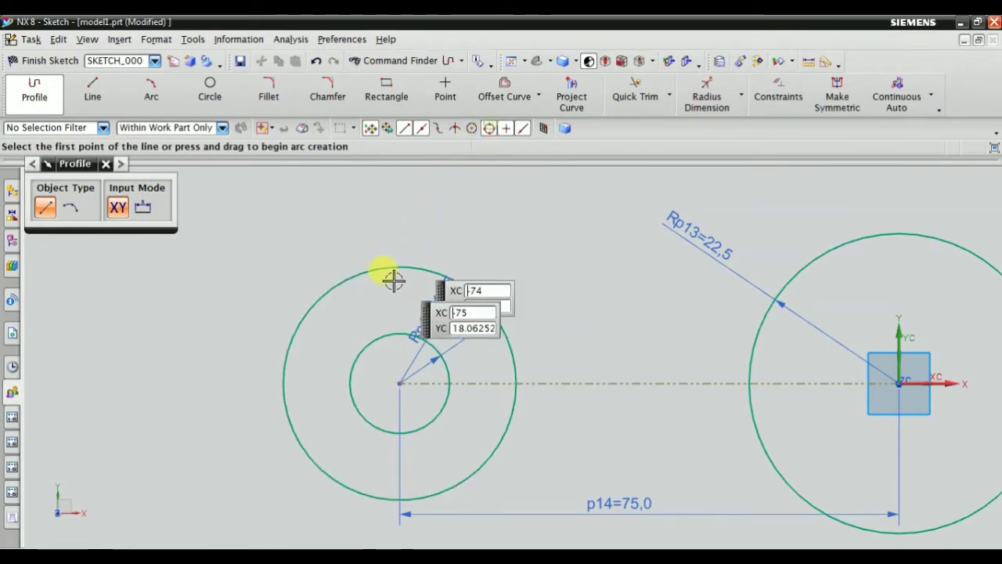
left_click(397, 265)
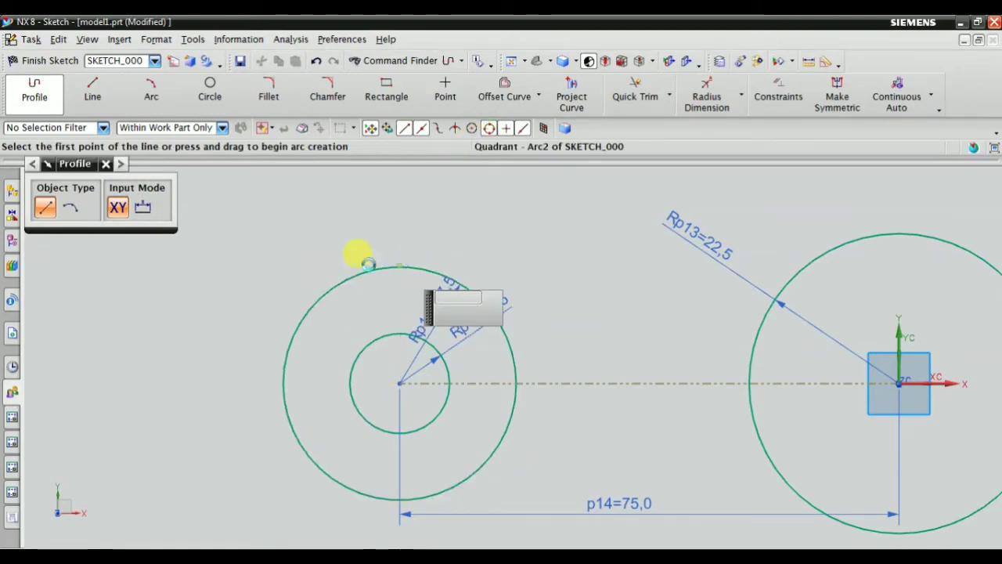
left_click(202, 266)
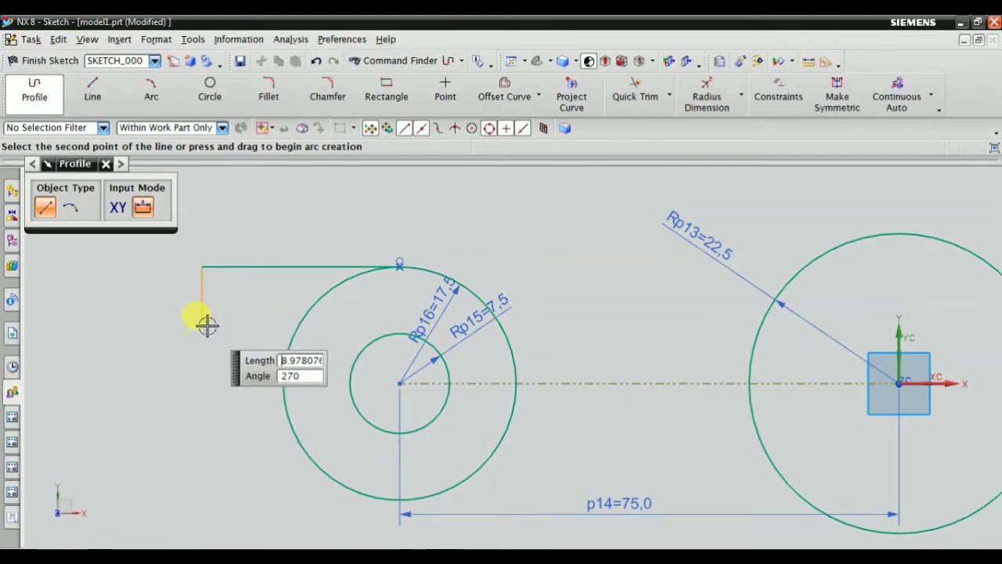
left_click(202, 324)
scroll(378, 329, "down", 1)
left_click(388, 327)
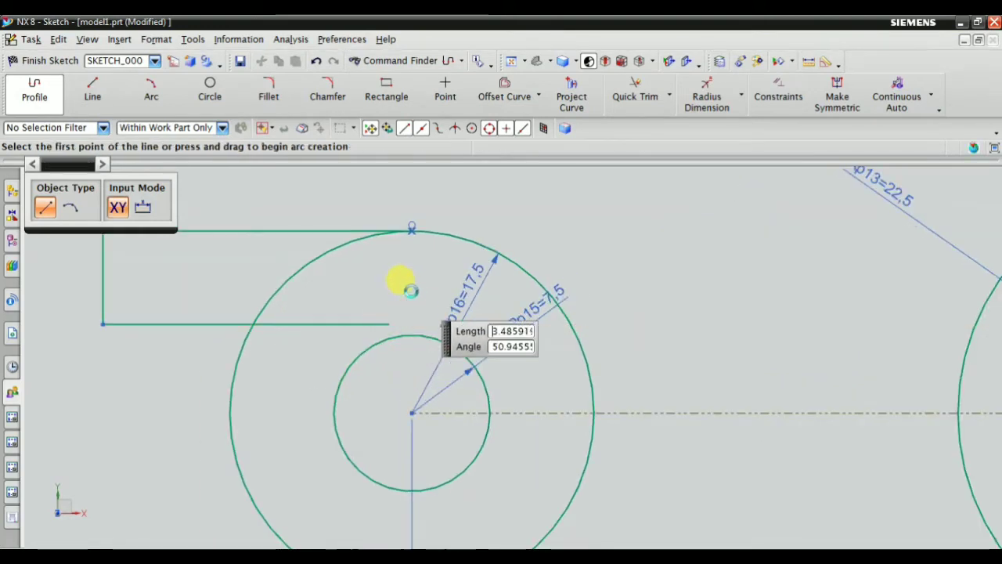
scroll(403, 277, "down", 2)
scroll(415, 235, "down", 2)
Constrain the outline's lower line tangent to the inner 7.5 mm circle.
key("Escape")
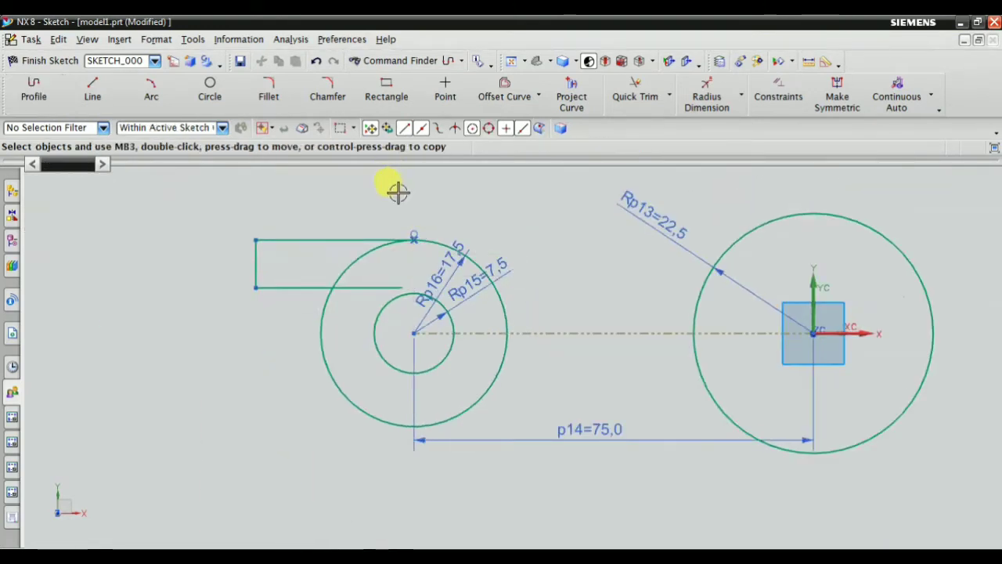
left_click(778, 93)
scroll(392, 282, "up", 2)
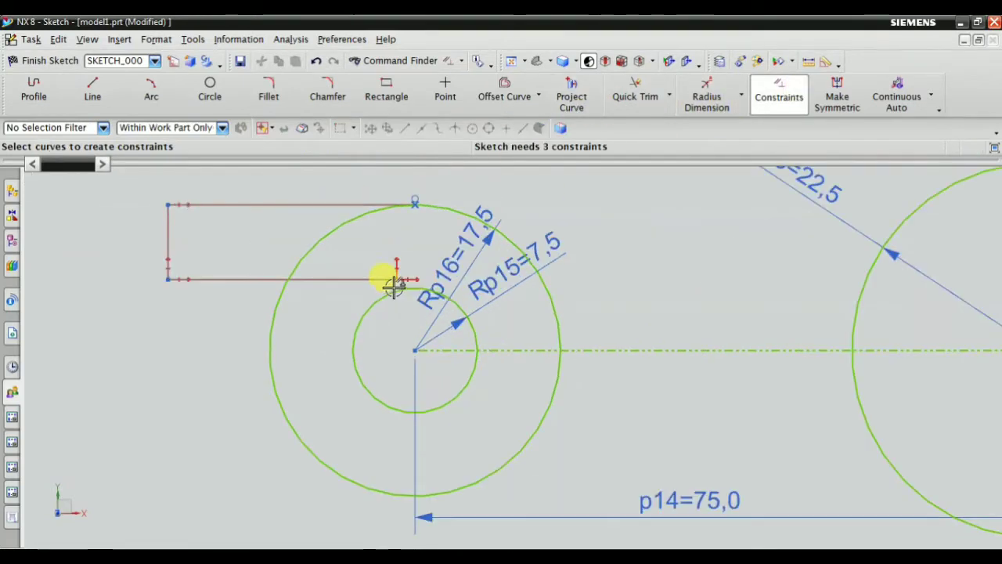
scroll(391, 284, "up", 2)
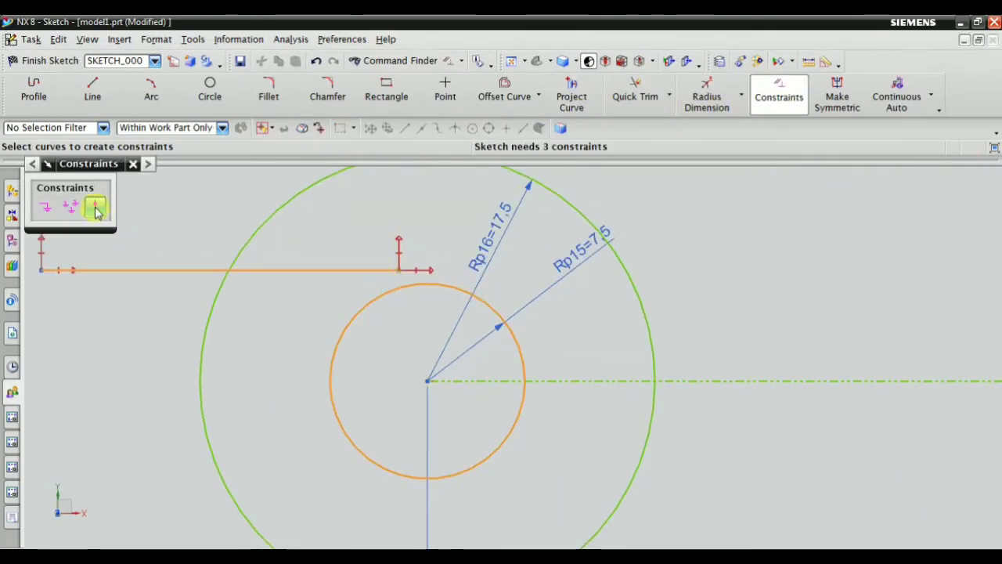
left_click(95, 207)
key("Escape")
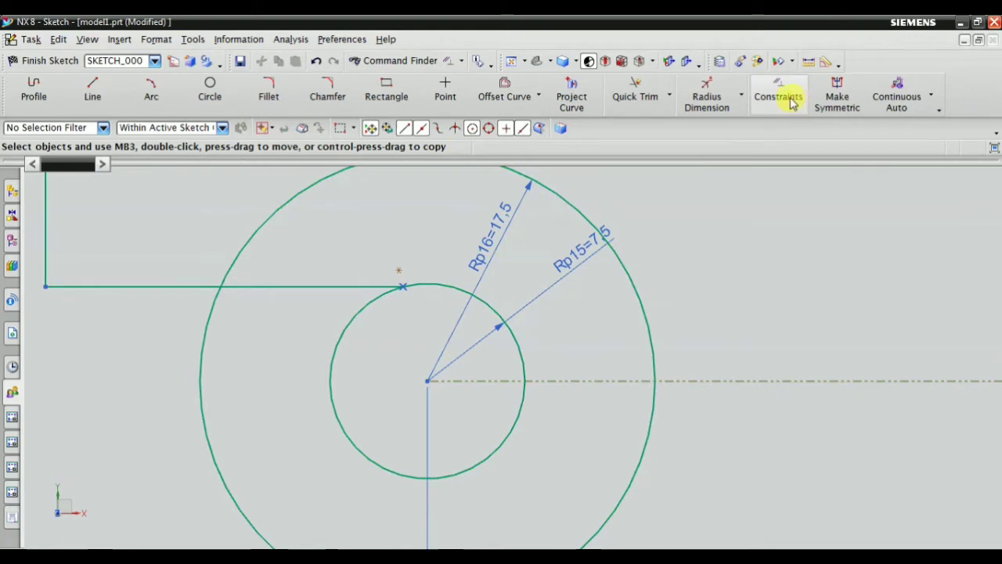
left_click(793, 101)
left_click(356, 285)
left_click(358, 313)
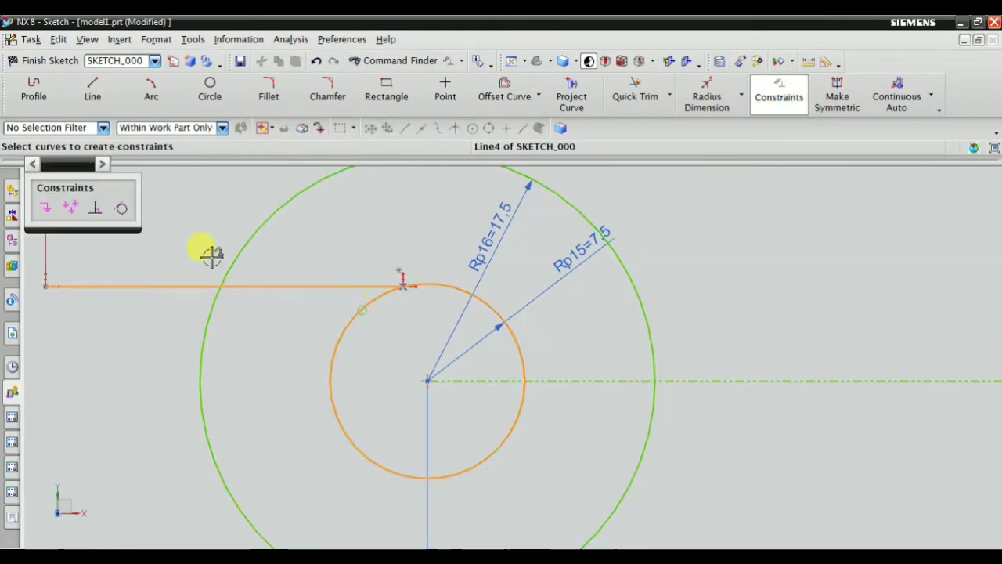
left_click(122, 208)
key("Escape")
scroll(331, 290, "down", 3)
scroll(233, 195, "up", 2)
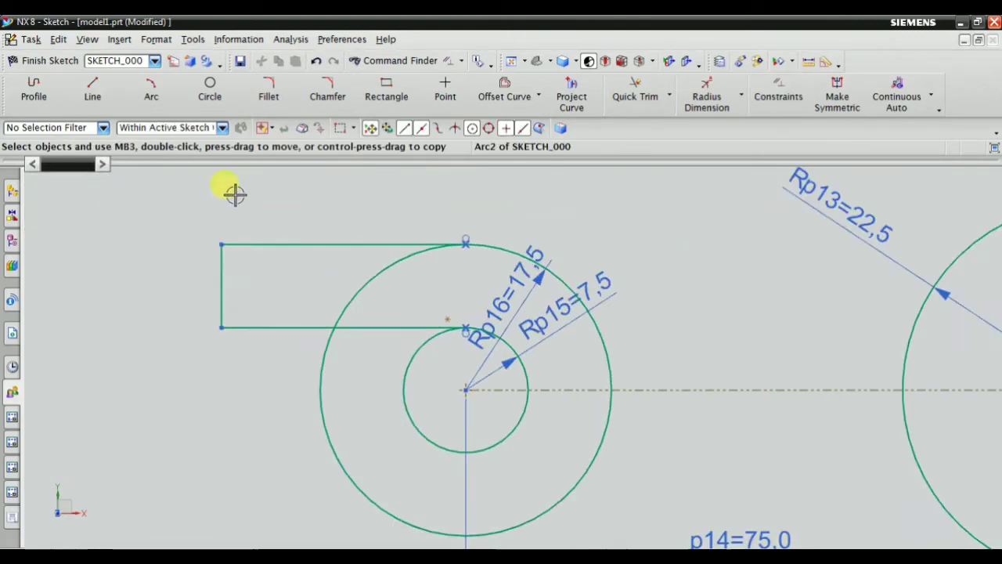
Constrain the lower profile line horizontal and compare the sketch with the drawing.
left_click(788, 87)
left_click(286, 327)
left_click(85, 210)
key("Escape")
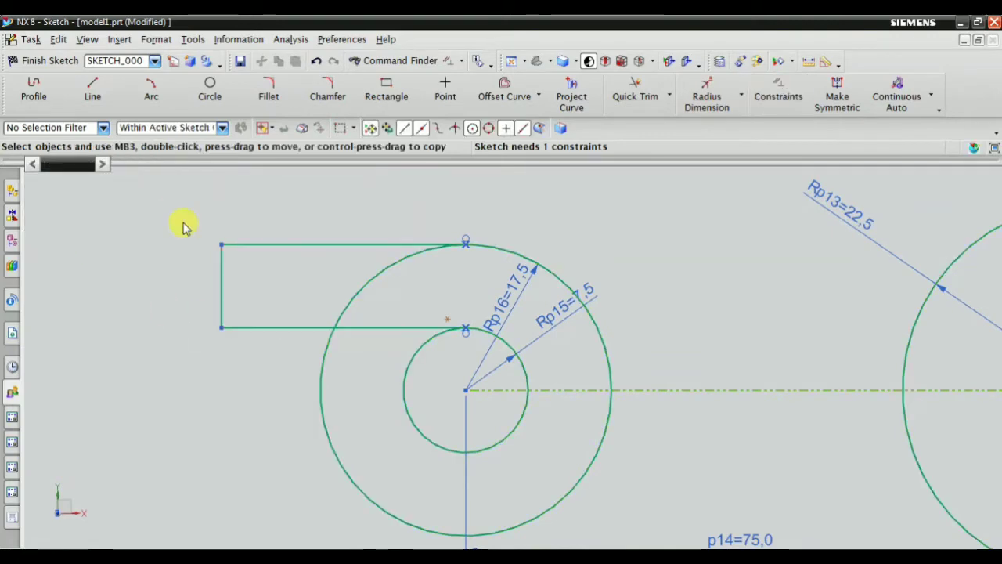
scroll(332, 279, "down", 2)
scroll(331, 279, "down", 1)
key("alt+Tab")
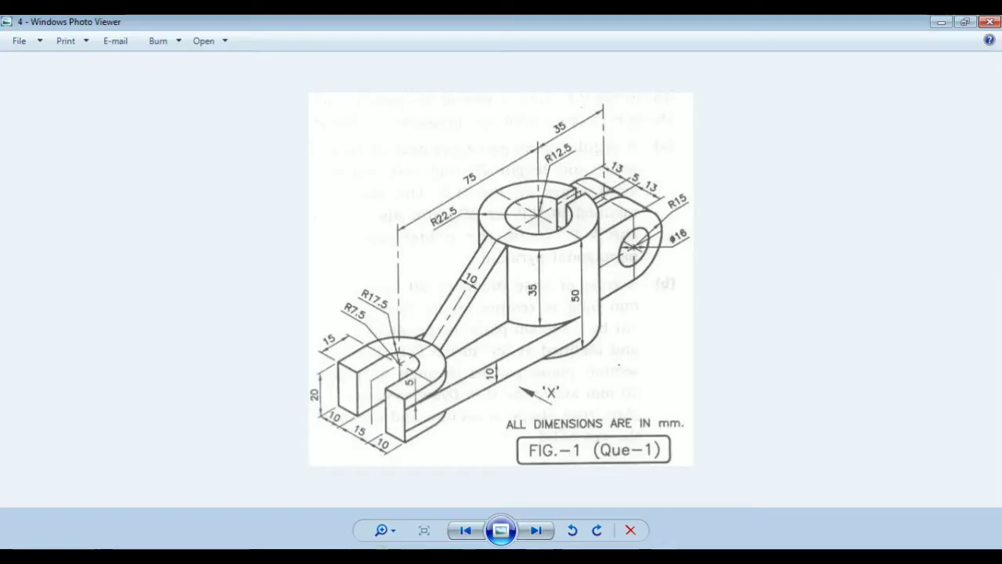
key("alt+Tab")
Dimension the outline's top line at 15 mm, pulling its left edge toward the outer circle.
scroll(277, 319, "up", 2)
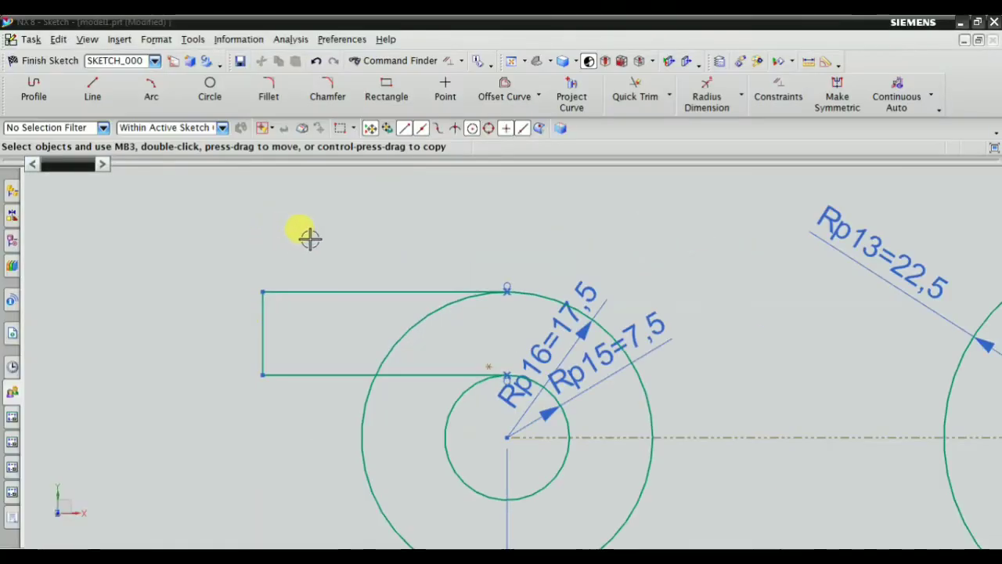
left_click(741, 94)
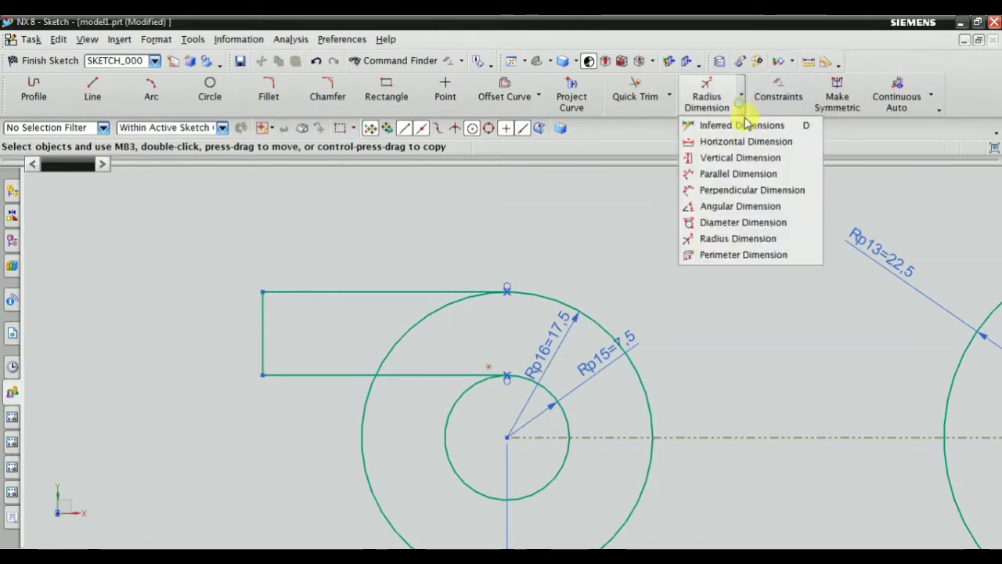
left_click(732, 125)
left_click(329, 289)
left_click(270, 240)
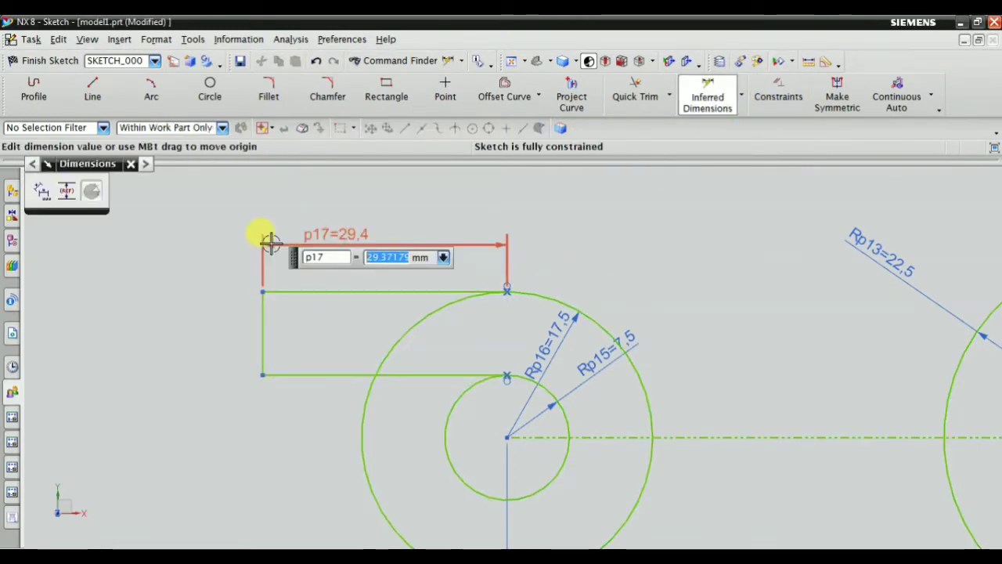
middle_click(271, 210)
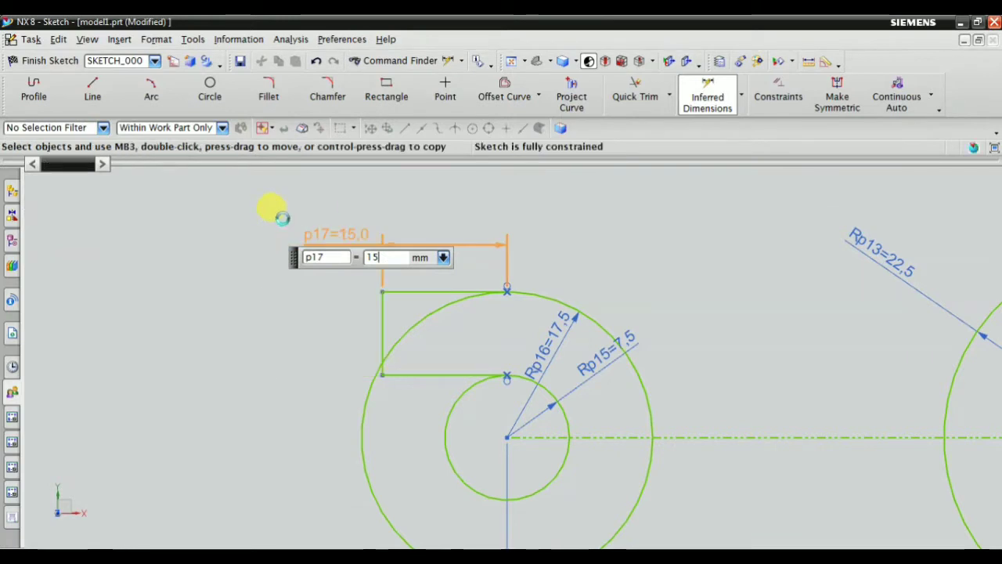
middle_click_drag(474, 410, 365, 332, "shift")
scroll(429, 158, "up", 1)
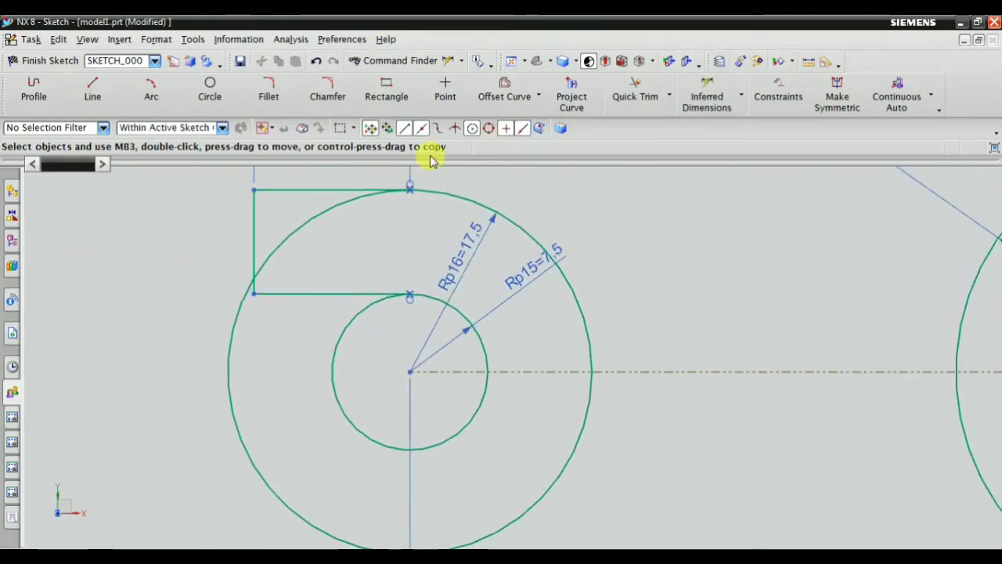
Start Quick Trim, close it without trimming, and open the Offset Curve dropdown.
left_click(634, 102)
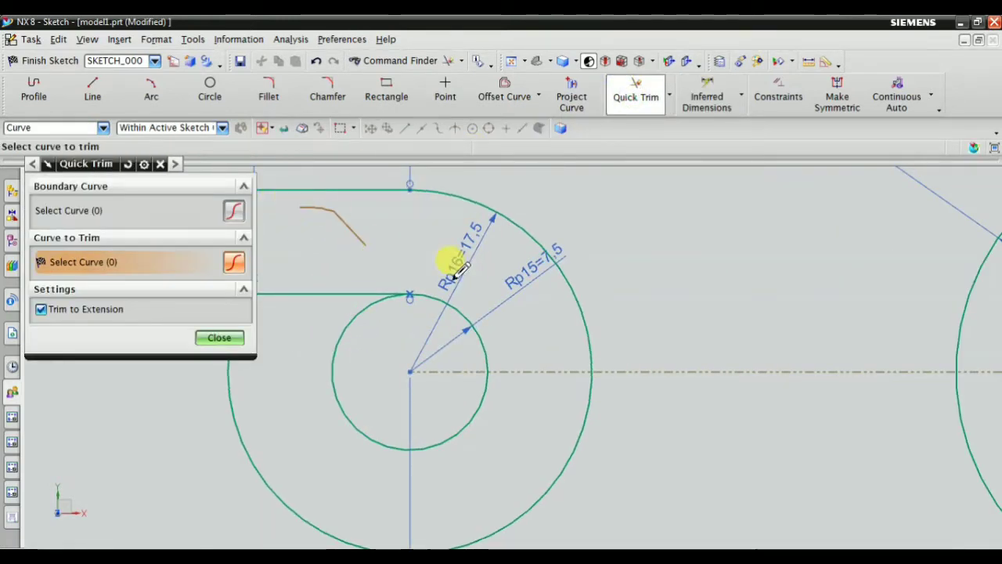
scroll(403, 320, "down", 3)
scroll(394, 329, "up", 1)
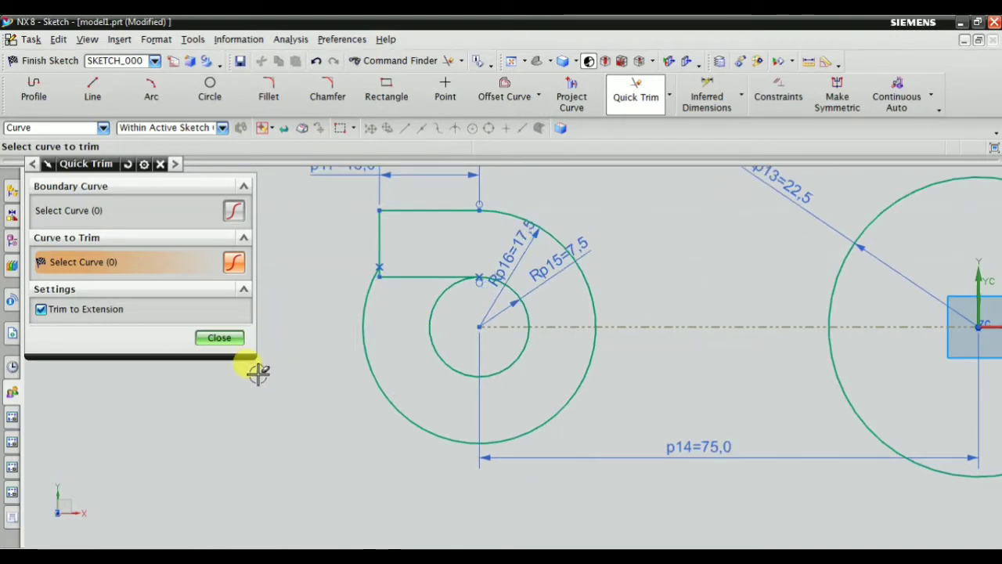
left_click(220, 339)
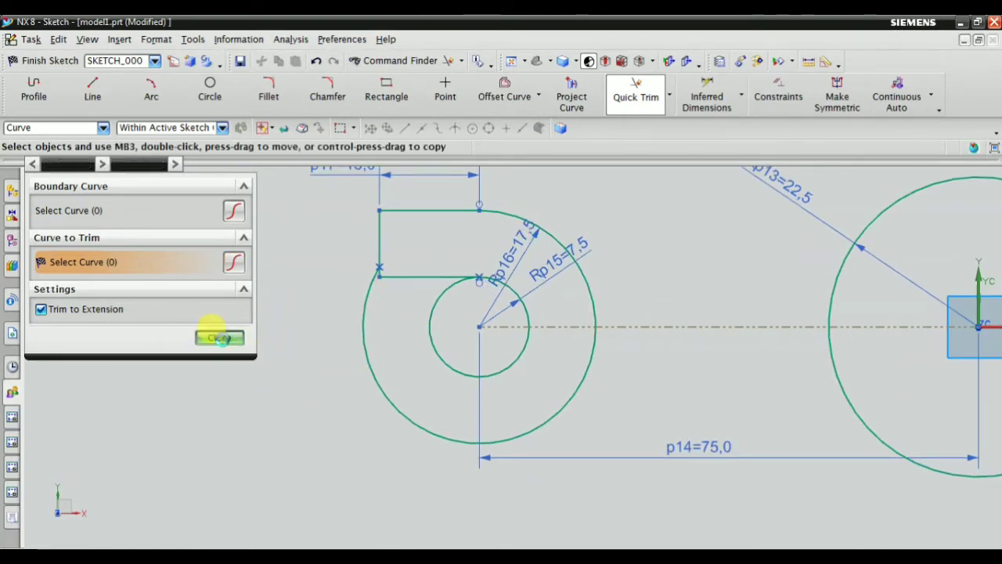
scroll(415, 286, "up", 2)
scroll(357, 195, "up", 1)
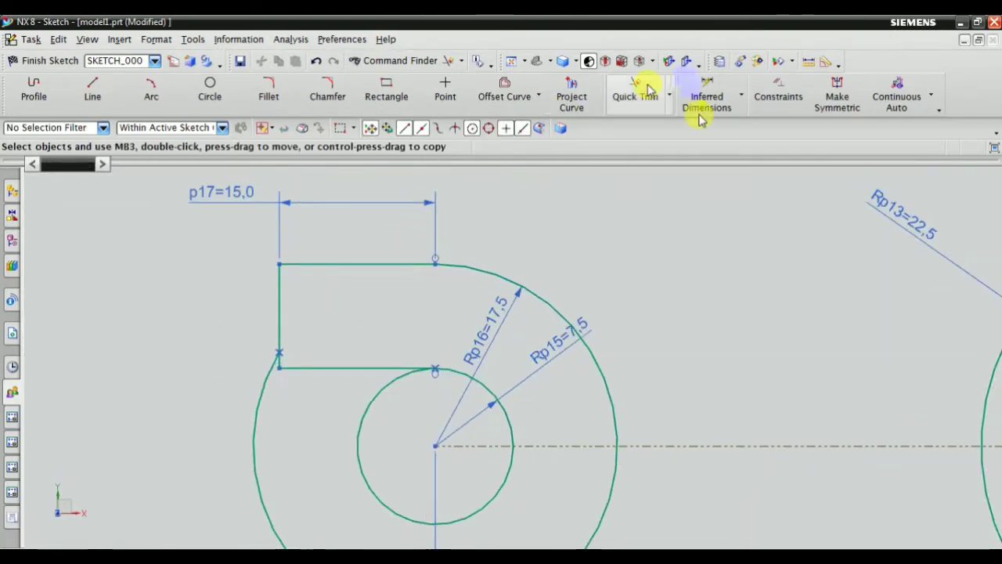
left_click(538, 96)
Mirror the arm rectangle and outer arc about the horizontal centreline to create the lower arm.
left_click(503, 160)
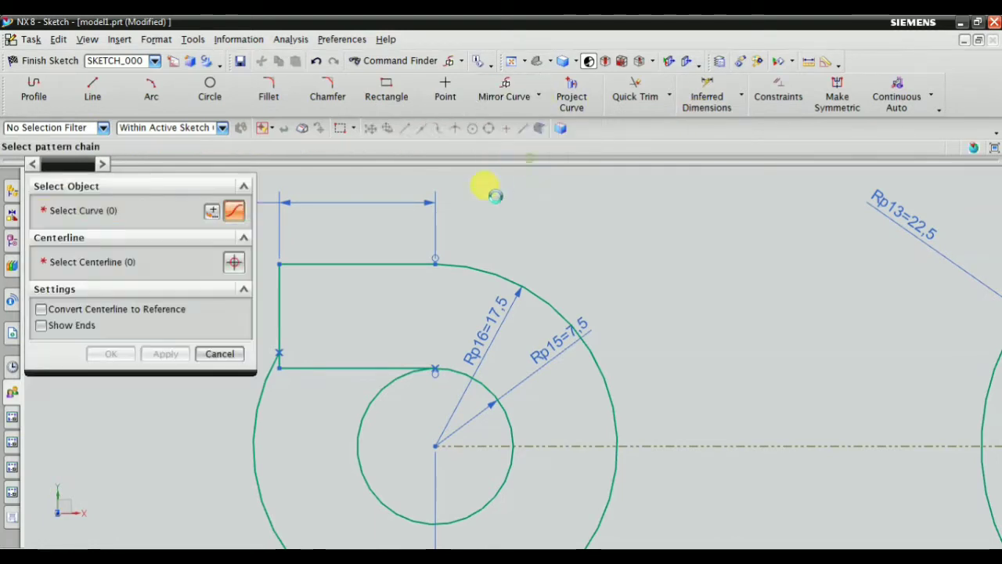
left_click(343, 263)
scroll(343, 263, "down", 2)
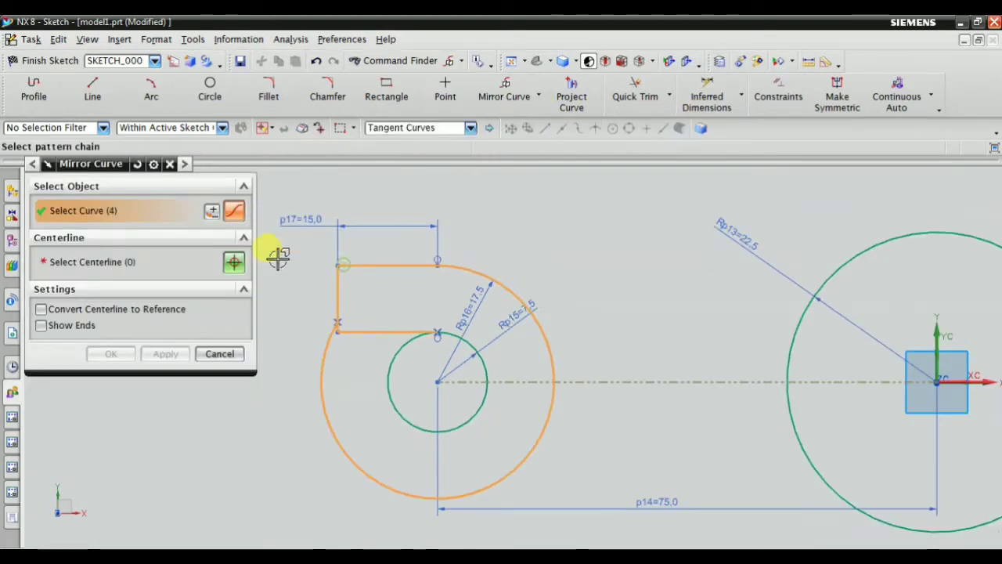
left_click(123, 262)
left_click(521, 379)
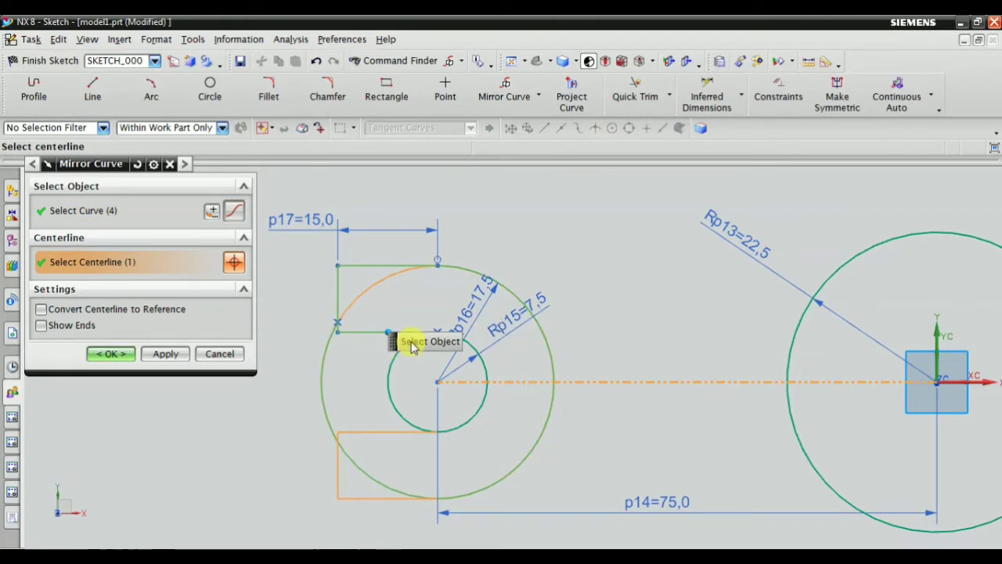
left_click(112, 354)
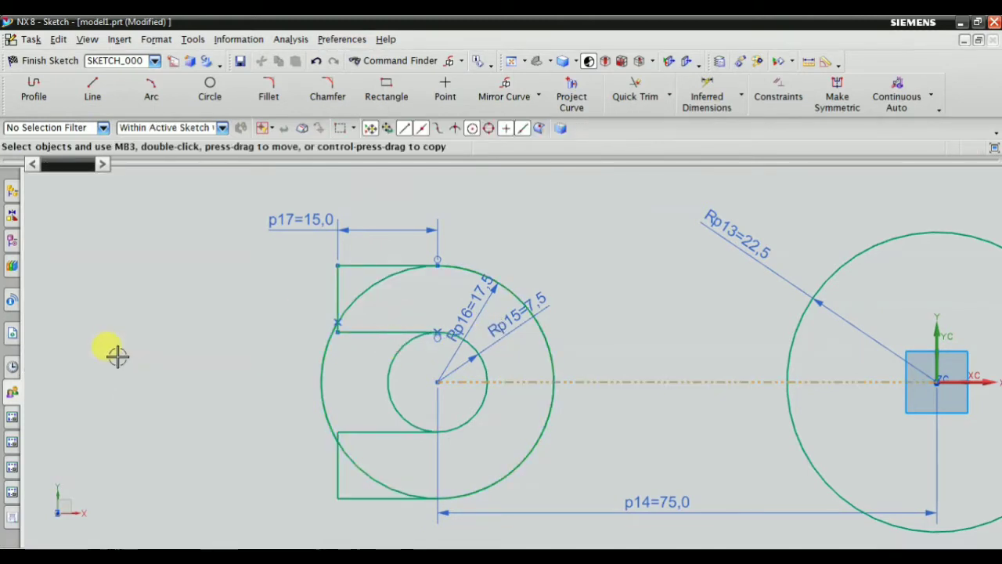
Quick Trim the upper and lower left outer arcs and the left half of the inner circle.
left_click(667, 96)
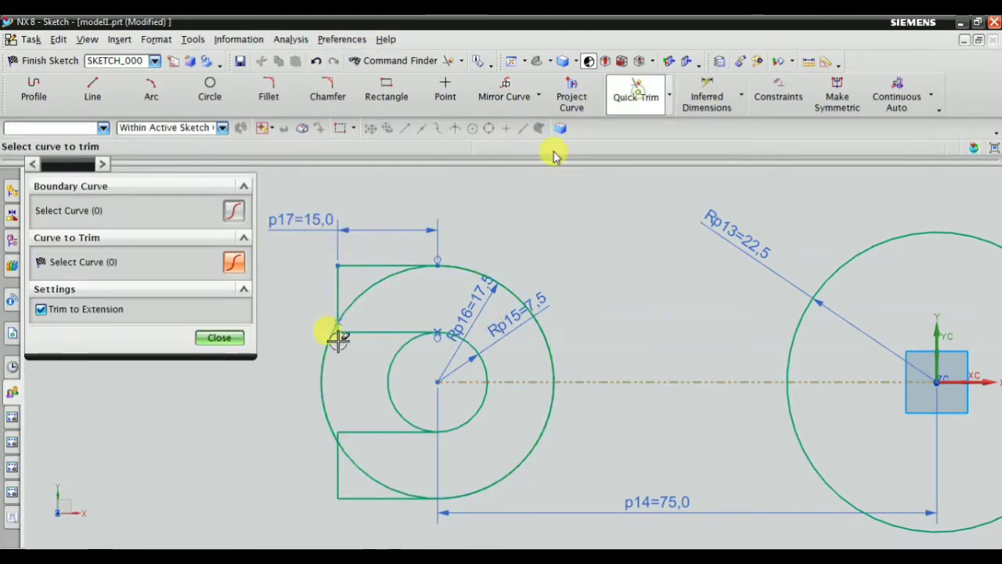
scroll(352, 334, "up", 4)
left_click_drag(399, 369, 356, 298)
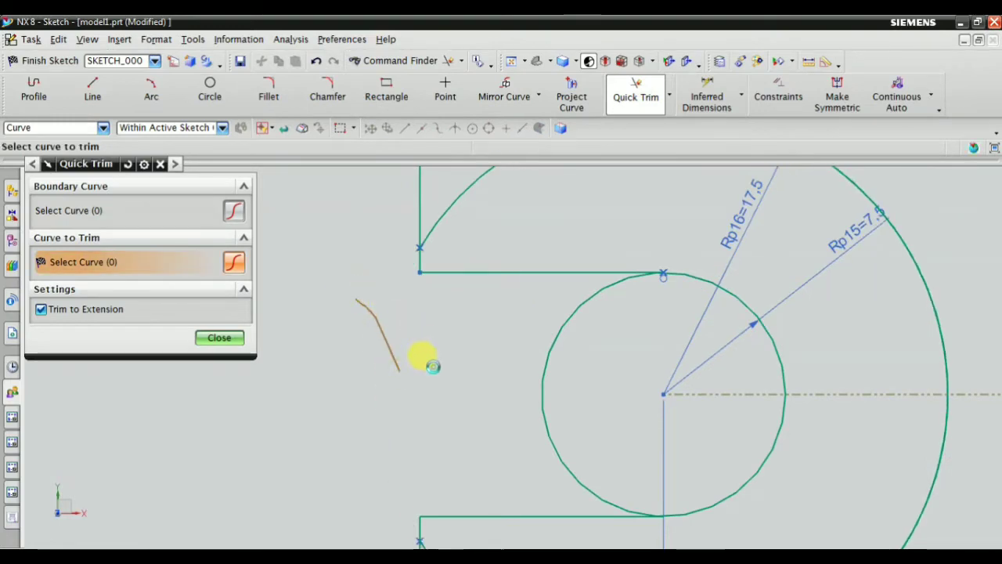
scroll(383, 317, "down", 4)
scroll(493, 219, "up", 2)
left_click_drag(408, 250, 470, 295)
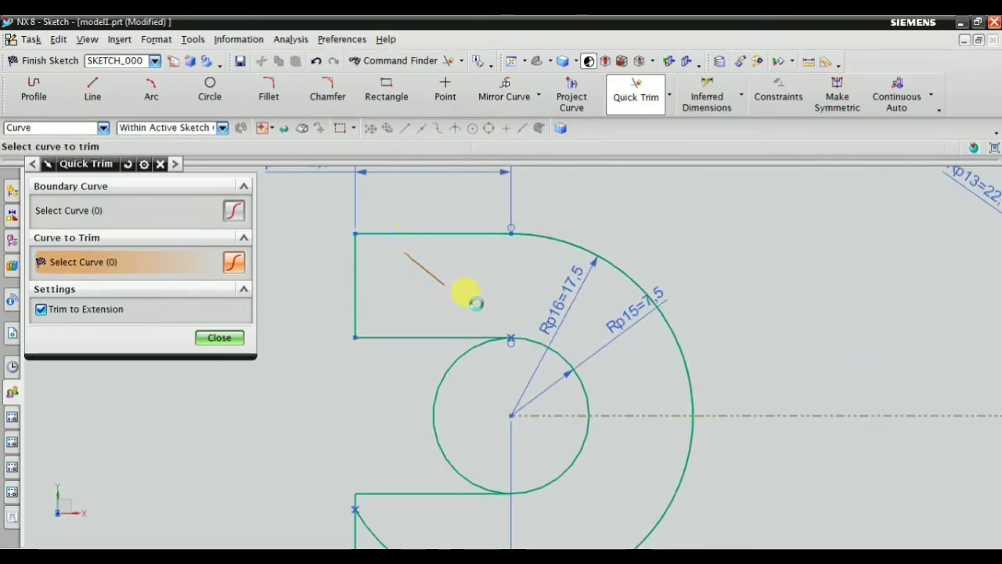
scroll(470, 298, "down", 3)
scroll(458, 417, "up", 3)
left_click_drag(447, 407, 362, 443)
scroll(447, 418, "down", 3)
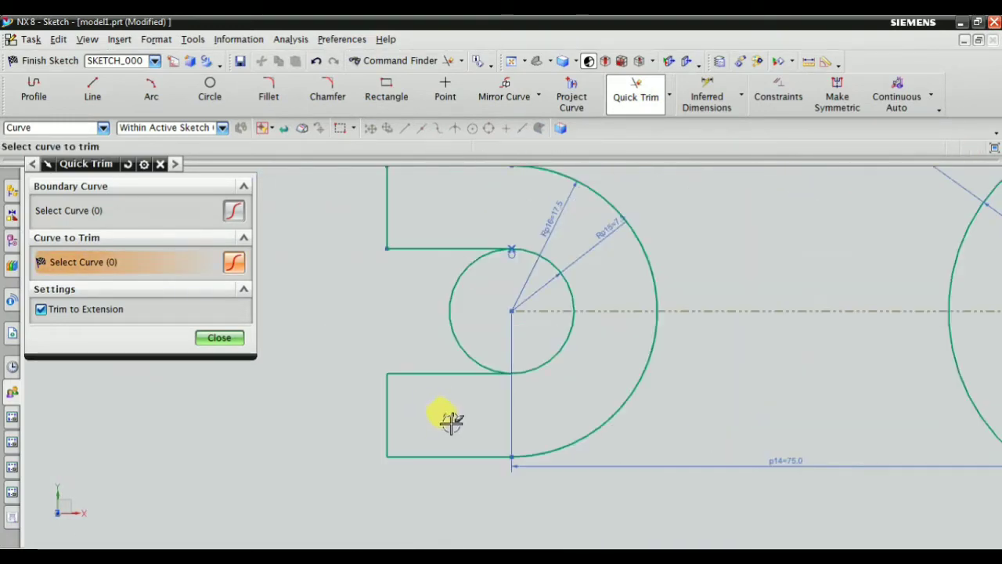
scroll(439, 395, "down", 1)
scroll(439, 368, "up", 3)
left_click_drag(480, 306, 395, 316)
scroll(407, 352, "down", 3)
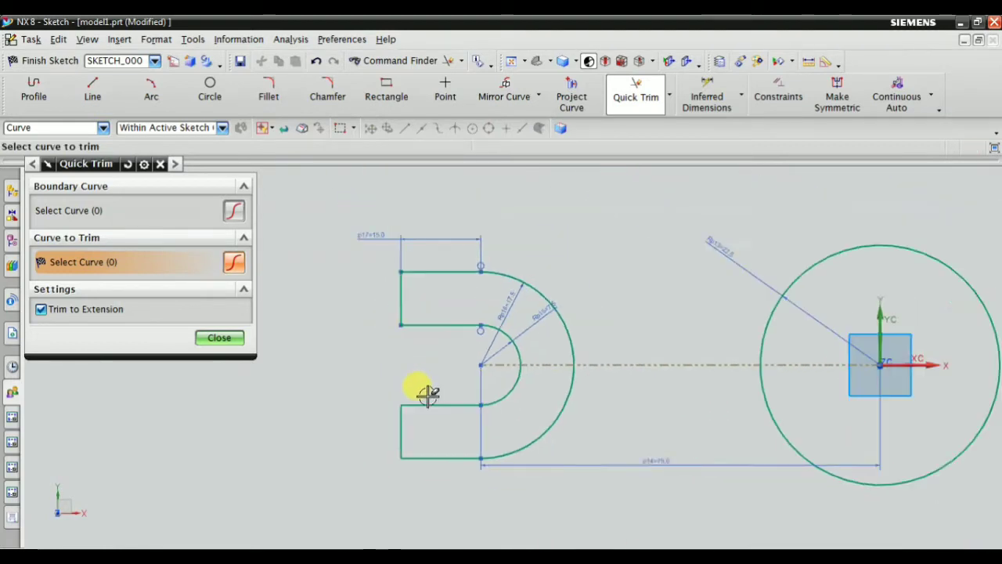
scroll(313, 395, "down", 1)
left_click(219, 338)
Check the sketch's constraint status to confirm it is fully constrained.
left_click(779, 97)
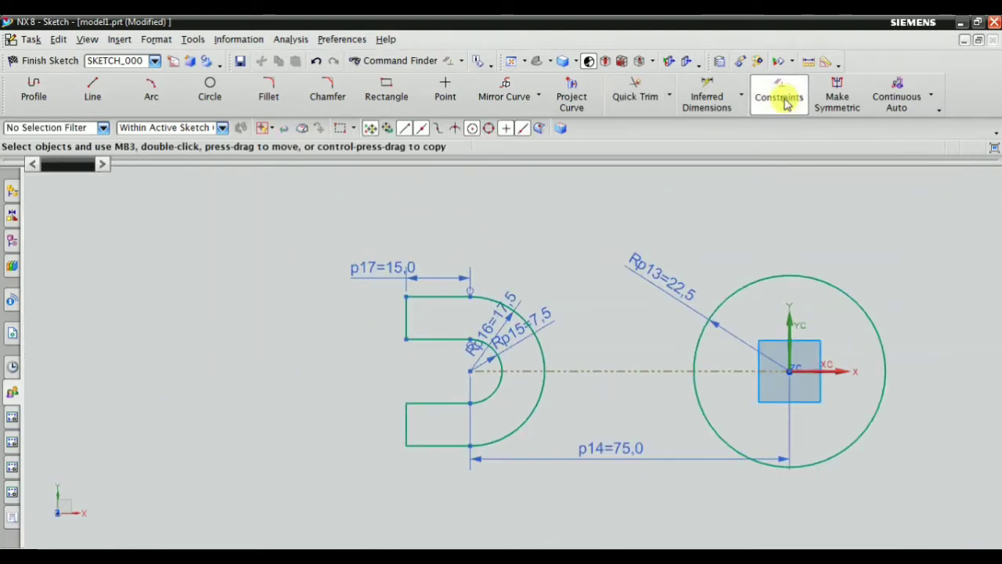
scroll(473, 417, "up", 1)
scroll(474, 417, "down", 3)
scroll(483, 360, "up", 3)
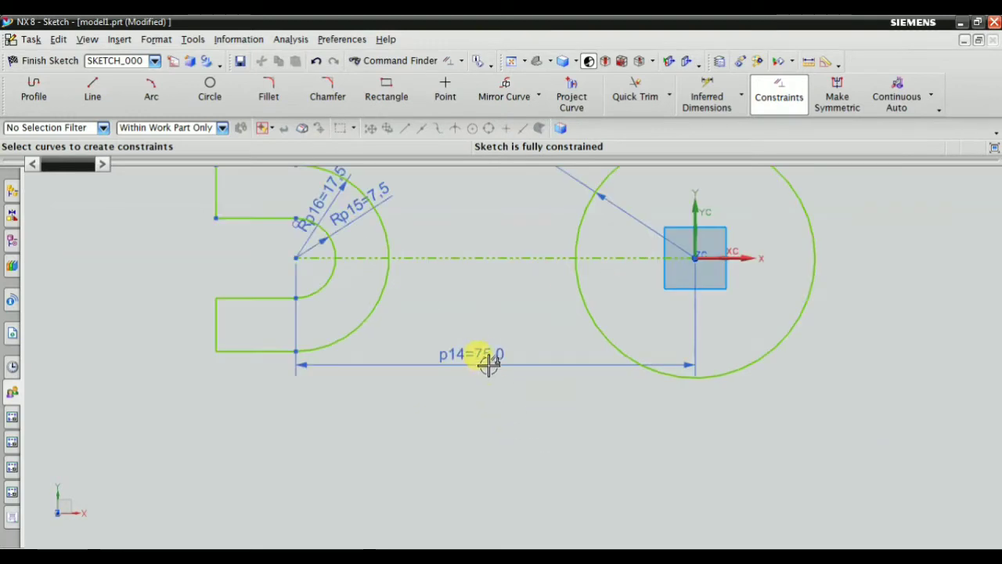
key("Escape")
Move the 75 mm dimension below the sketch and the 22,5 radius label up and left.
left_click_drag(474, 371, 469, 447)
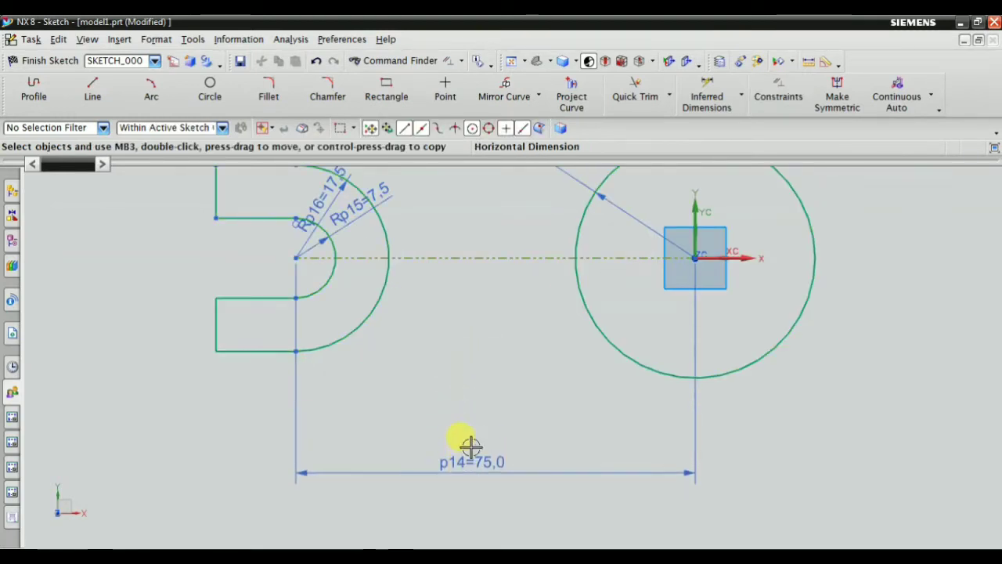
scroll(559, 309, "down", 3)
scroll(517, 309, "up", 3)
scroll(517, 309, "down", 1)
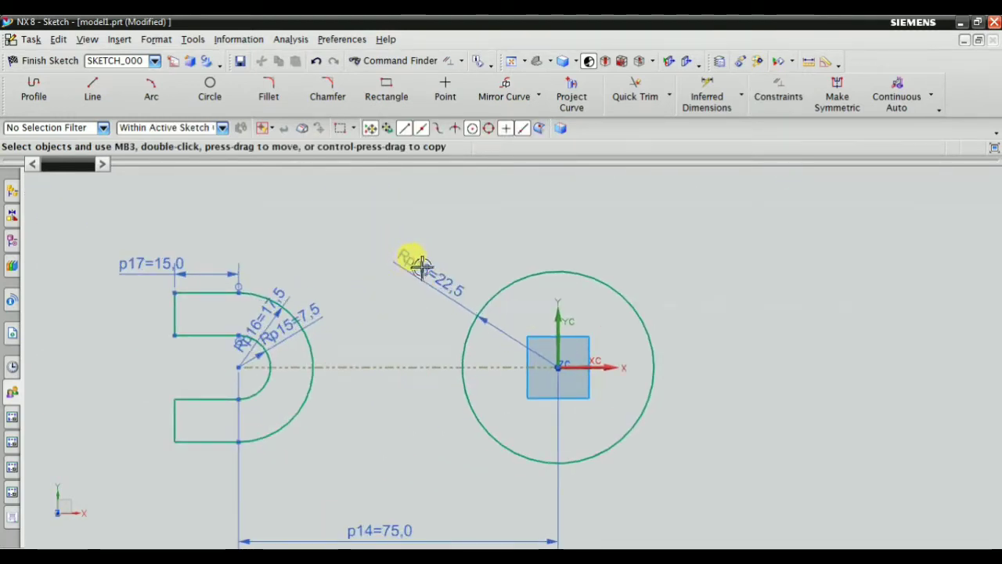
left_click_drag(415, 262, 419, 232)
left_click(205, 92)
Draw a smaller circle centred on the right-hand 22.5 mm circle's centre.
scroll(597, 285, "up", 3)
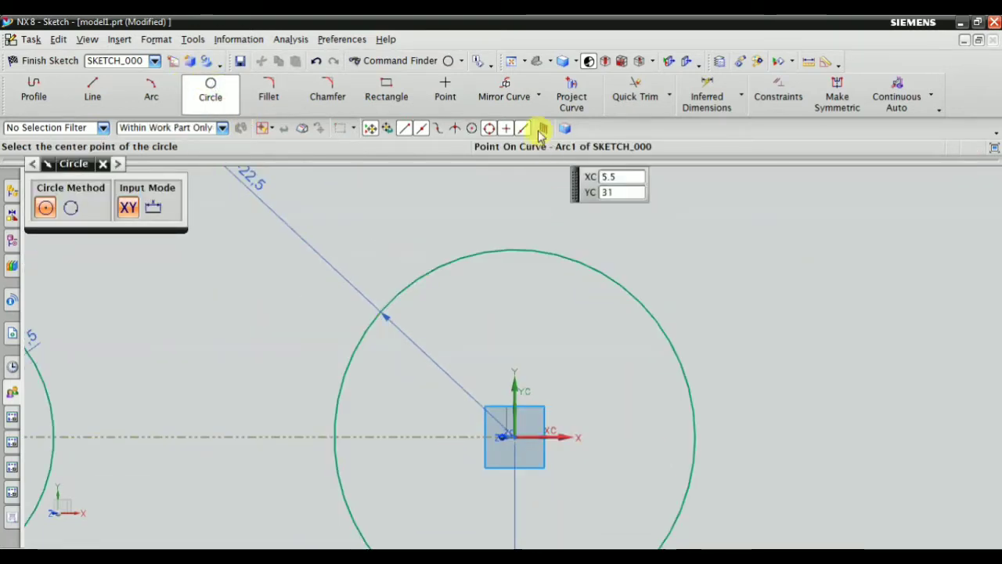
left_click(585, 271)
left_click(532, 329)
key("Escape")
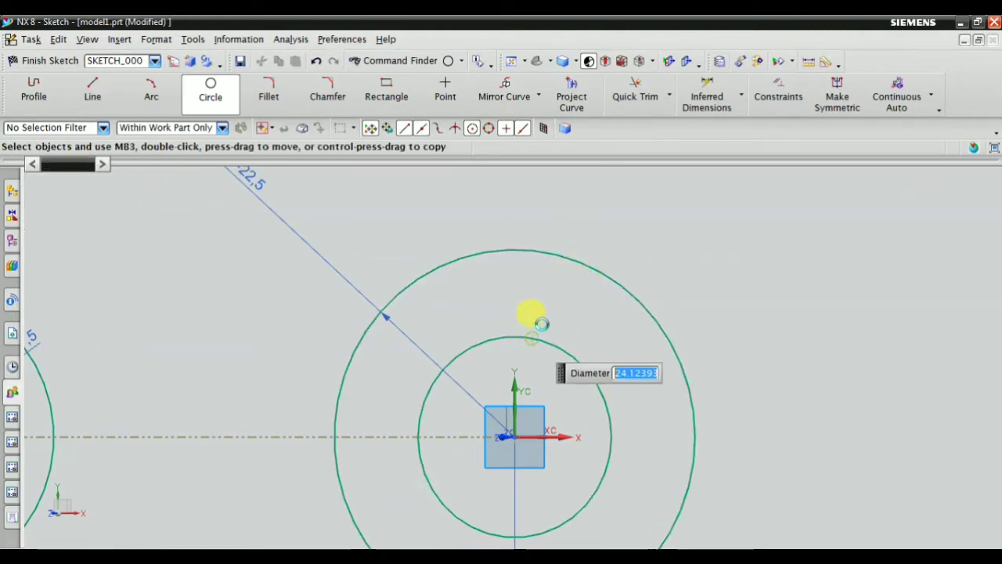
Slide the 22,5 radius label along its leader and compare with the reference drawing.
scroll(470, 290, "down", 2)
left_click_drag(337, 215, 436, 221)
scroll(391, 342, "down", 2)
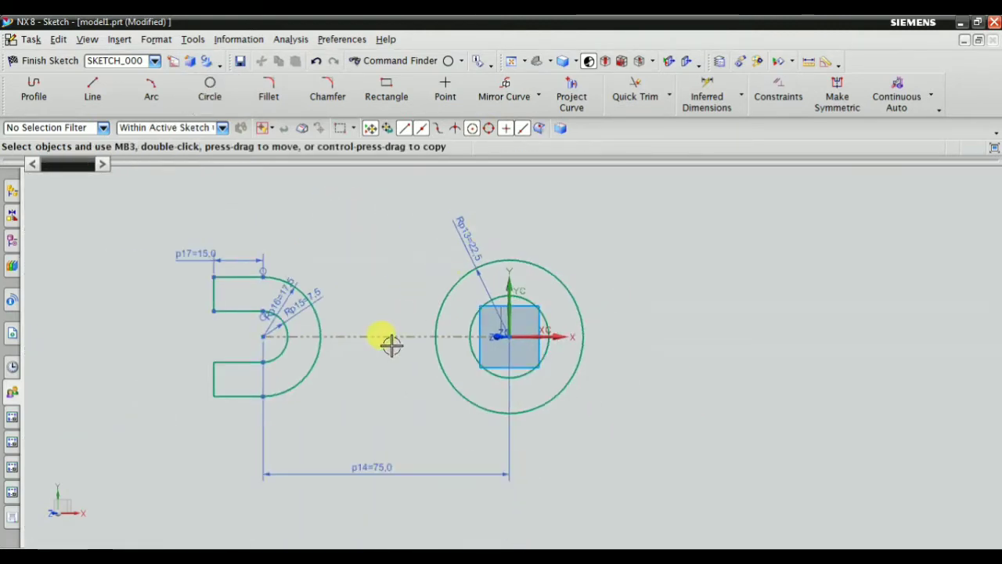
key("alt+Tab")
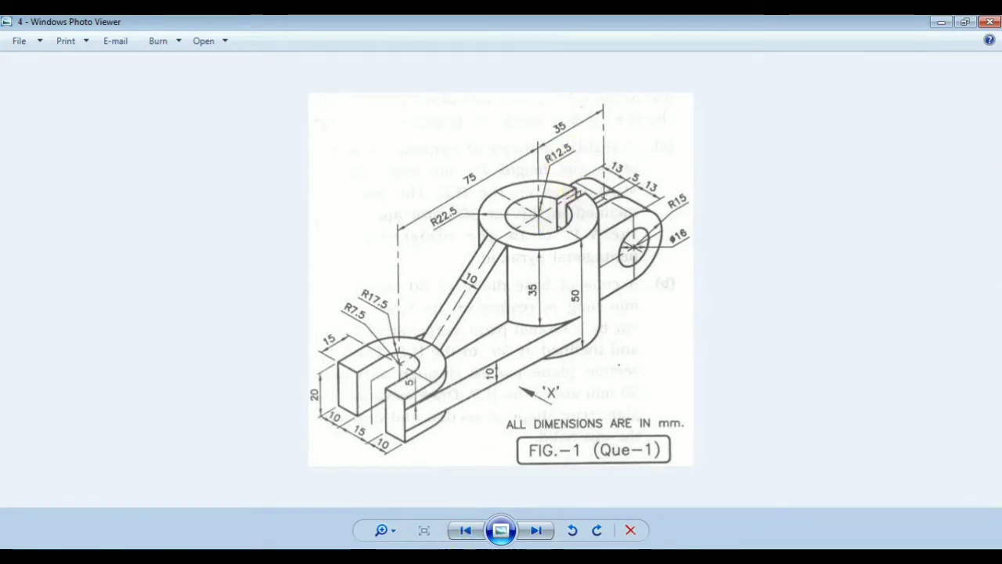
key("alt+Tab")
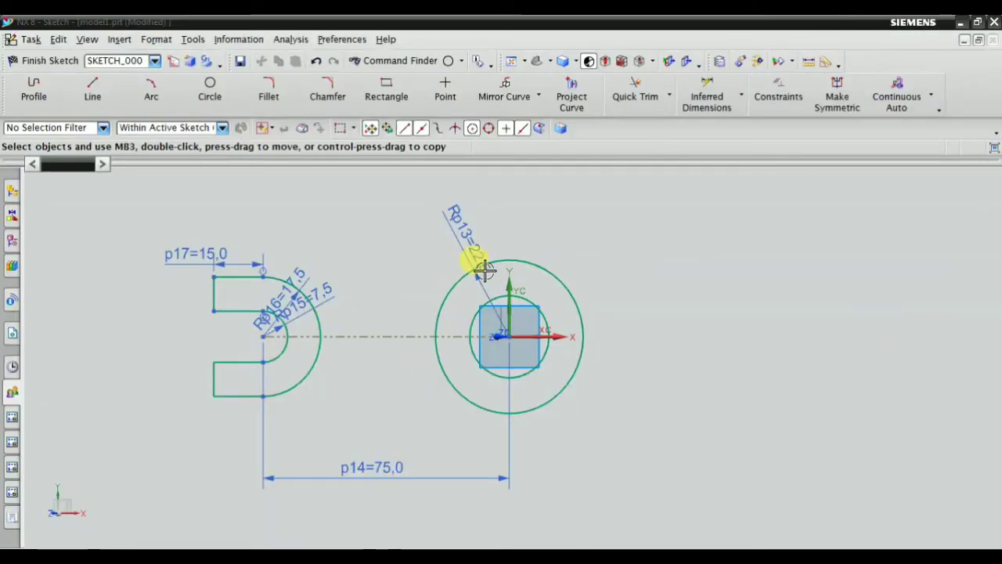
Change the right circle's radius dimension from 22.5 to 12.5, then check the reference drawing.
scroll(478, 262, "up", 2)
double_click(435, 237)
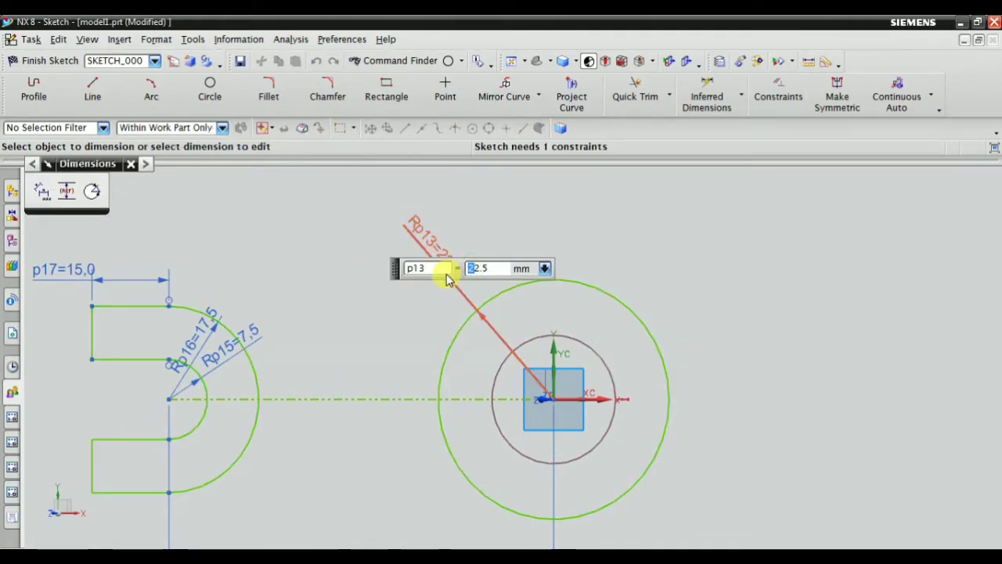
type("12.5")
key("Return")
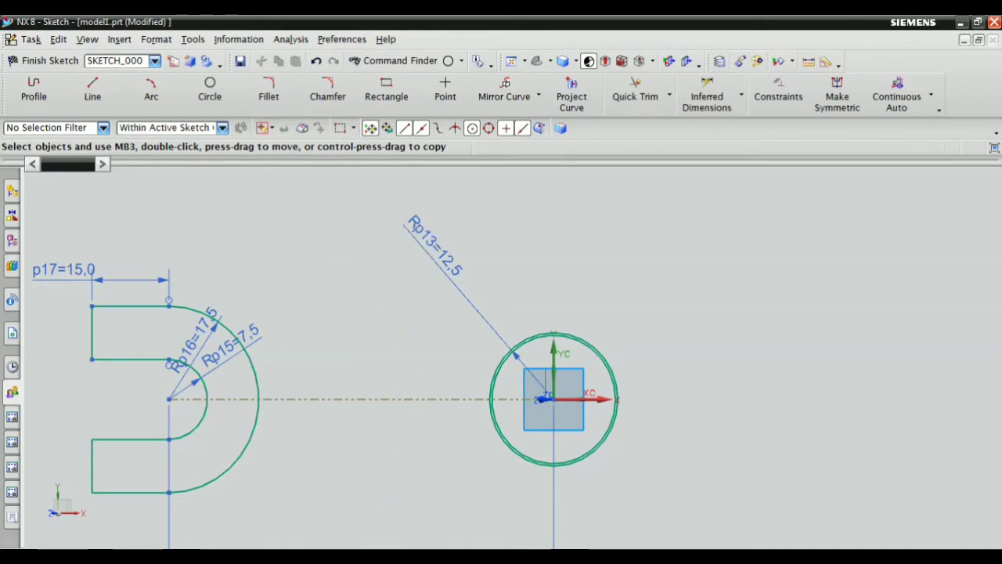
key("alt+Tab")
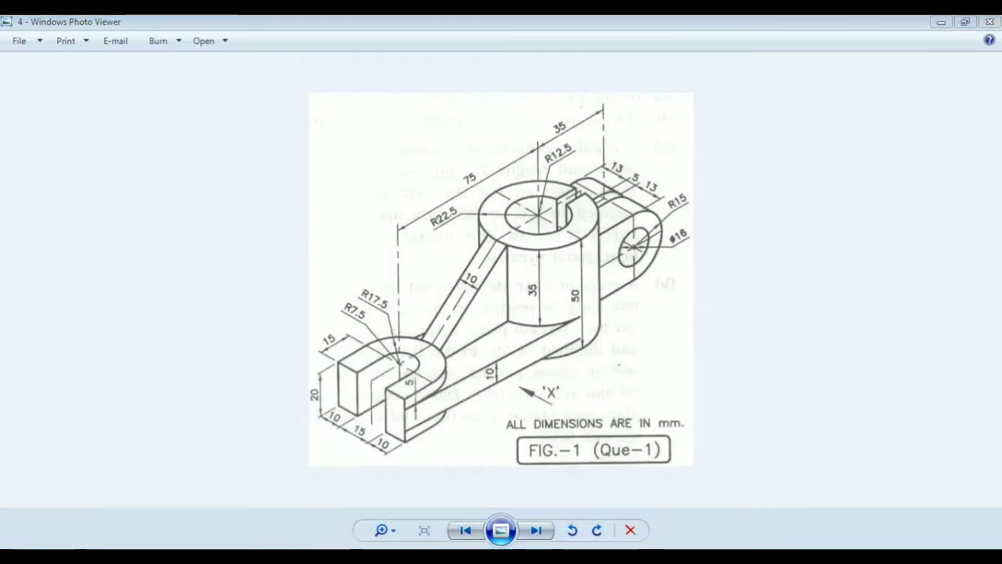
key("alt+Tab")
scroll(486, 333, "down", 3)
Switch to Radius Dimension and try a circle, dismissing the 'constraint already exists' message.
scroll(563, 324, "up", 1)
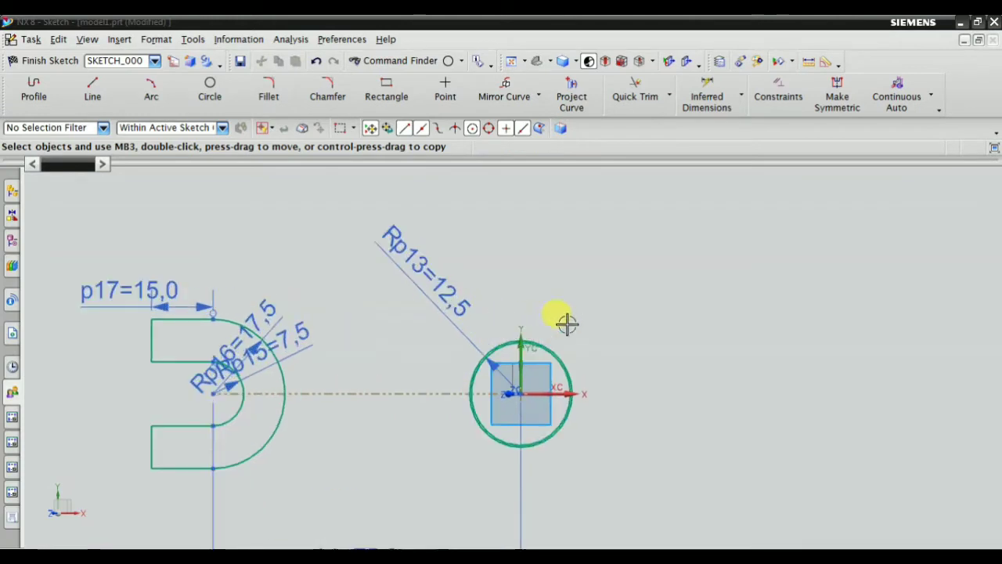
scroll(521, 324, "up", 4)
left_click(708, 98)
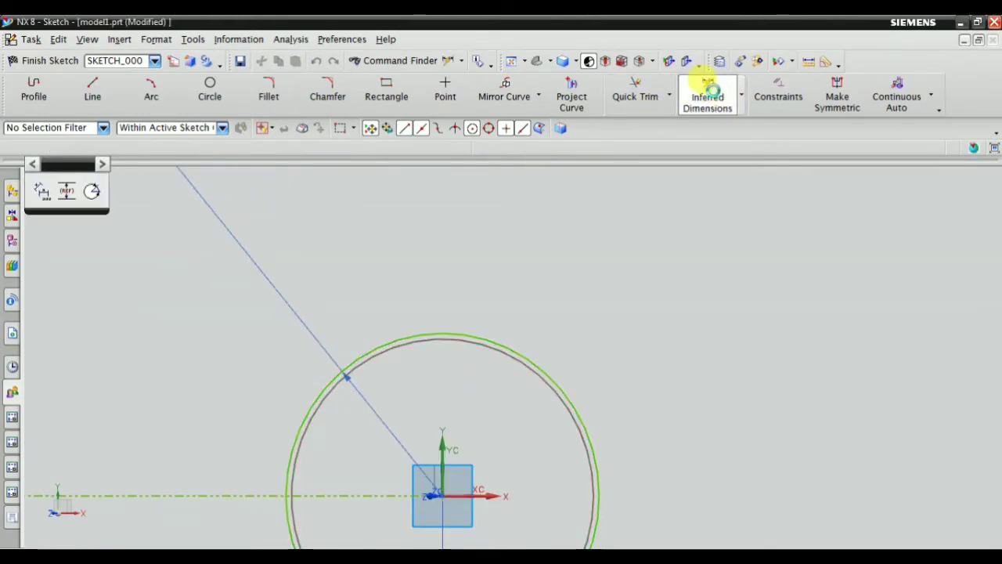
left_click(740, 95)
left_click(739, 238)
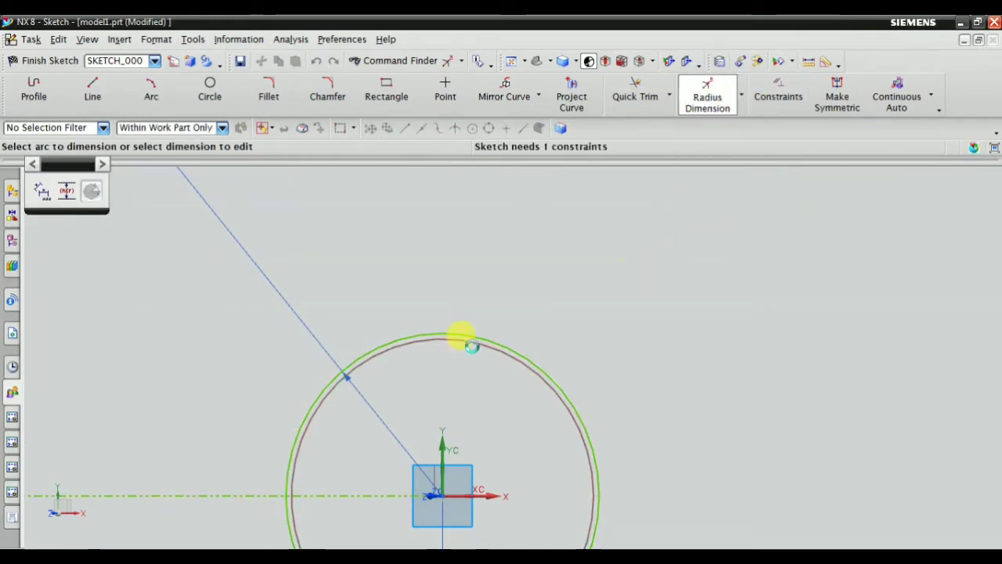
left_click(492, 341)
left_click(516, 250)
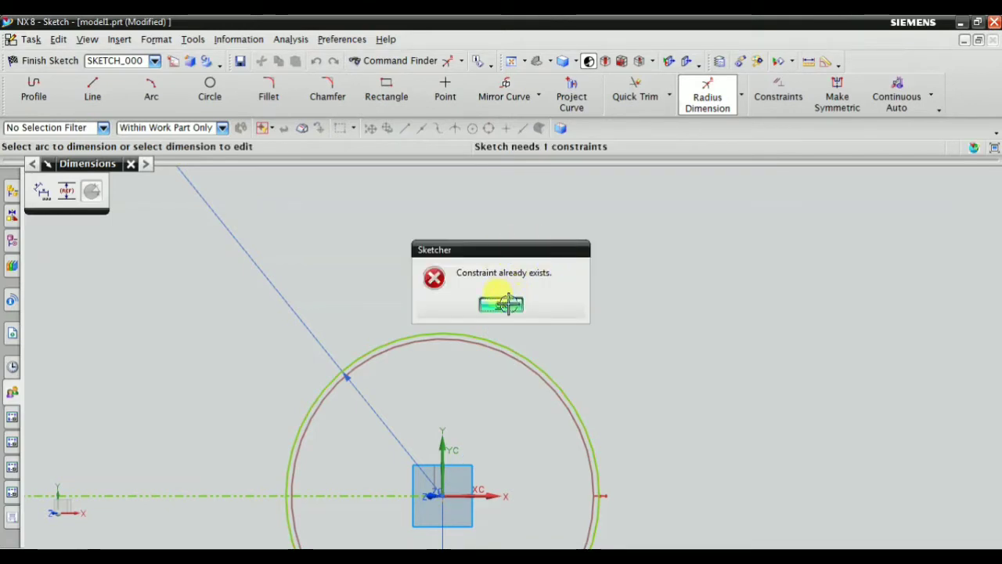
left_click(507, 304)
Add a radius dimension to the inner concentric circle, reading about 12.1 mm.
scroll(449, 324, "down", 2)
scroll(449, 325, "up", 3)
scroll(405, 295, "up", 2)
scroll(382, 342, "up", 1)
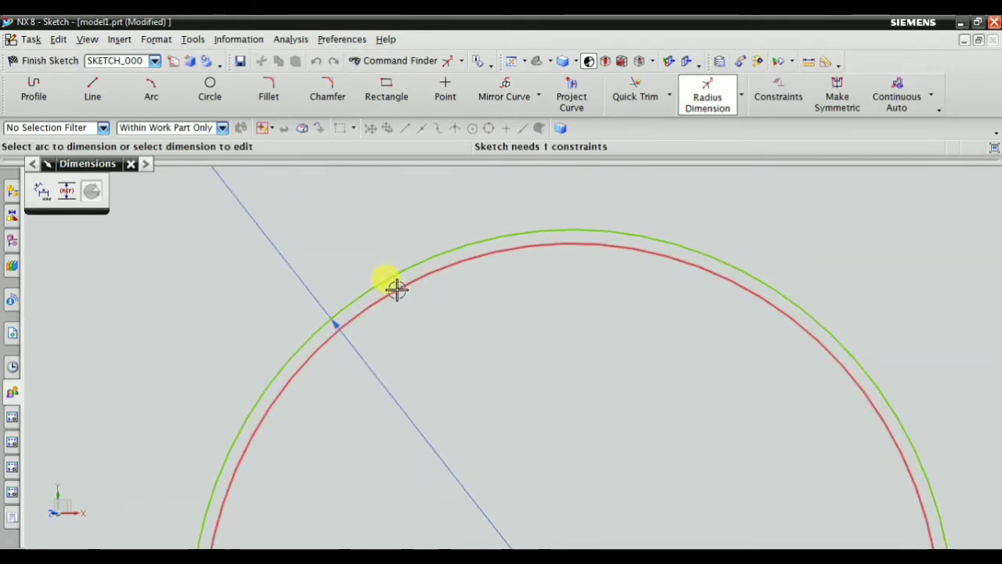
left_click(397, 289)
scroll(425, 342, "down", 2)
left_click(447, 358)
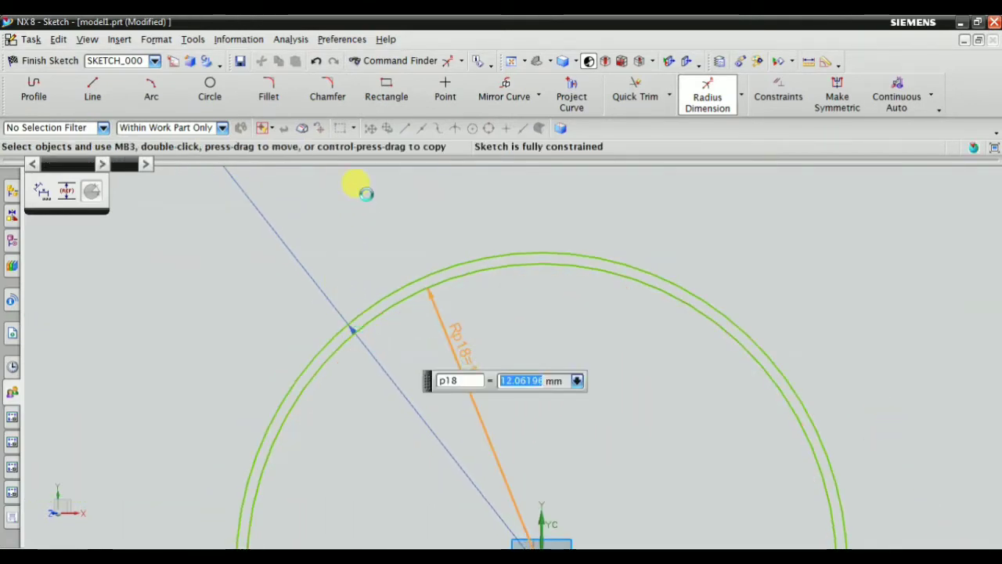
Move the Rp13 label further out and view the reference drawing in Windows Photo Viewer.
scroll(459, 268, "down", 5)
scroll(425, 336, "down", 1)
scroll(331, 195, "up", 2)
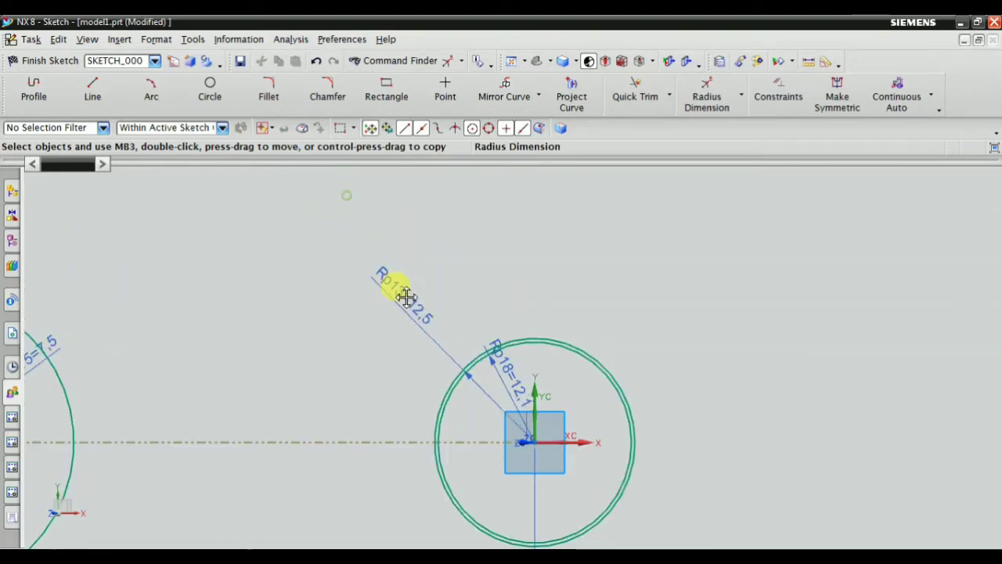
left_click_drag(406, 296, 394, 277)
key("alt+Tab")
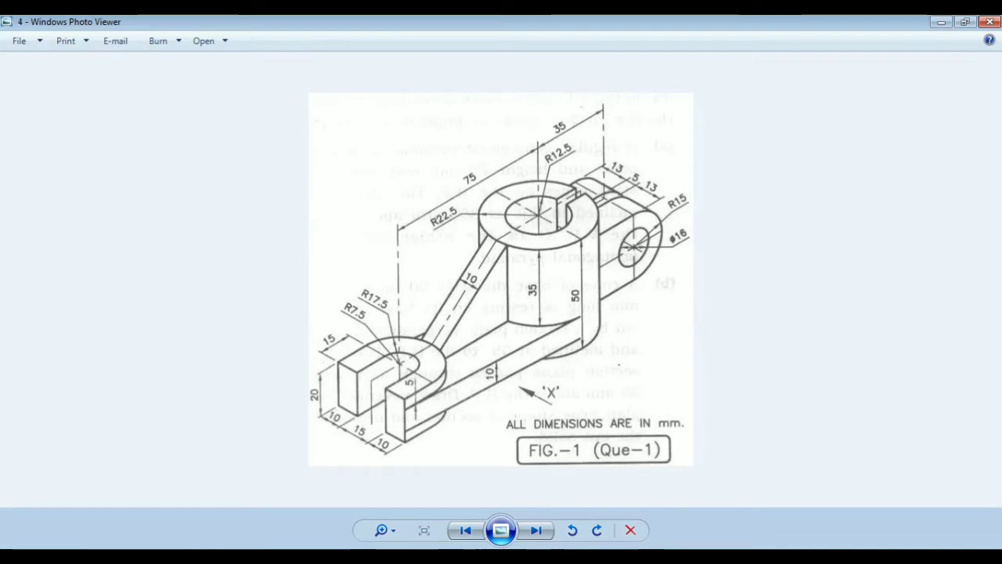
key("alt+Tab")
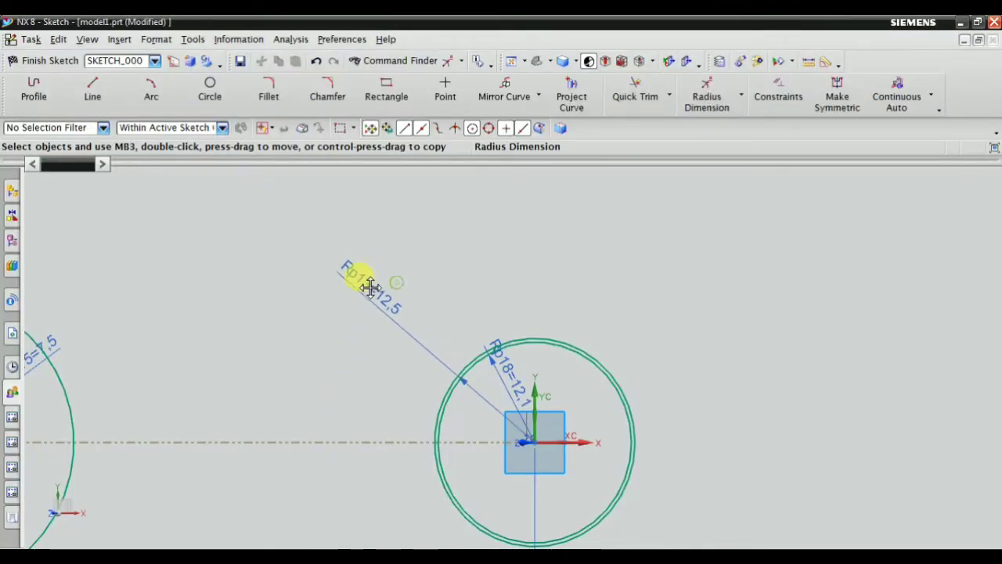
Set the outer circle's Rp13 radius dimension to 22.5.
scroll(501, 444, "up", 4)
scroll(522, 371, "down", 2)
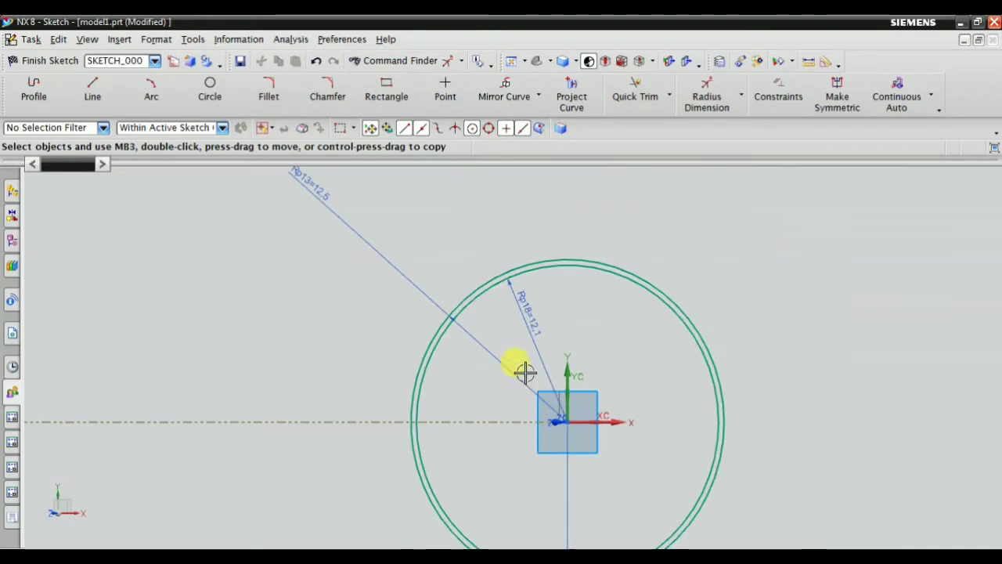
double_click(320, 201)
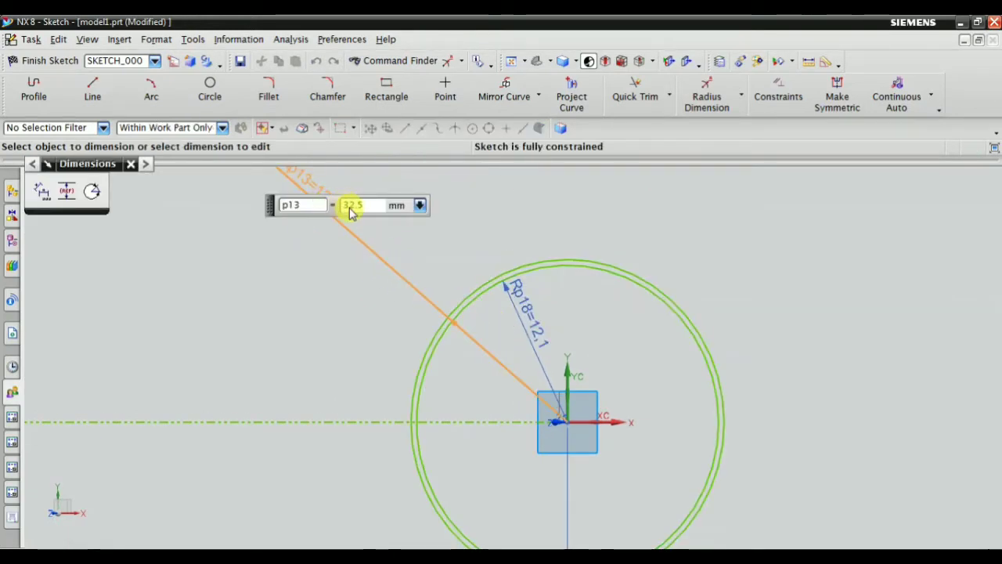
key("Return")
Set the inner circle's Rp18 radius to 12.5 and recentre the view on the sketch.
scroll(480, 318, "down", 2)
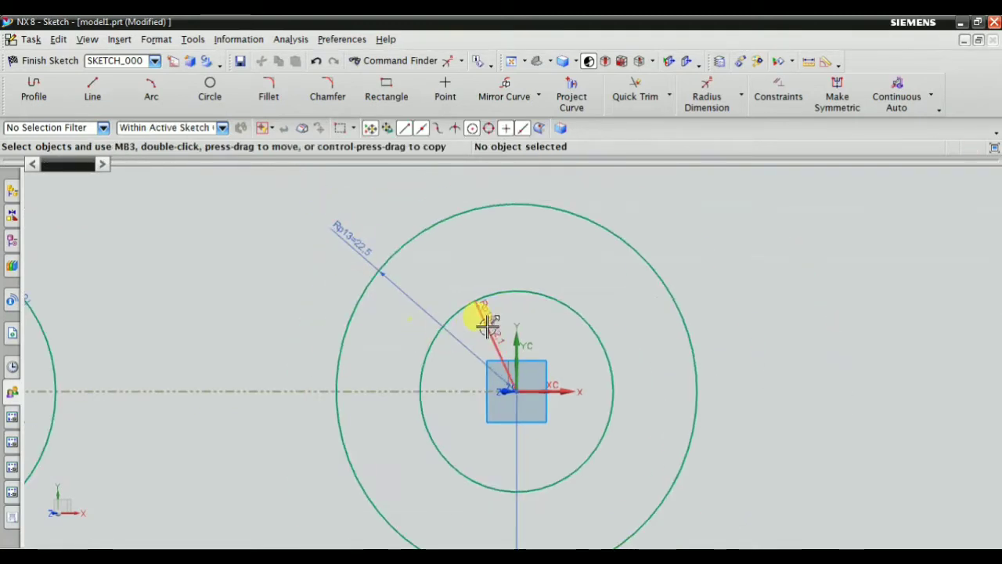
double_click(505, 317)
type("12.5")
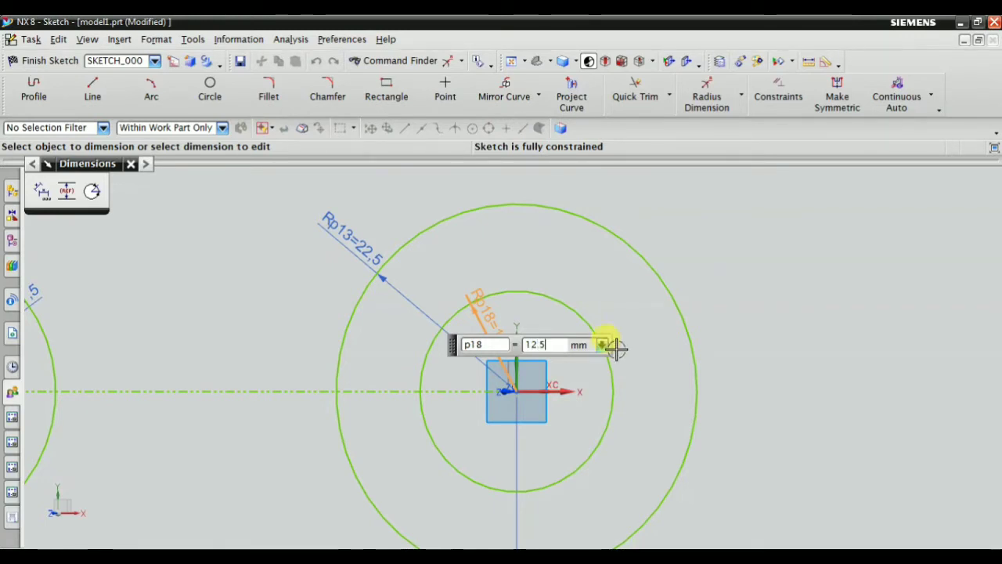
key("Return")
key("Escape")
scroll(548, 301, "down", 3)
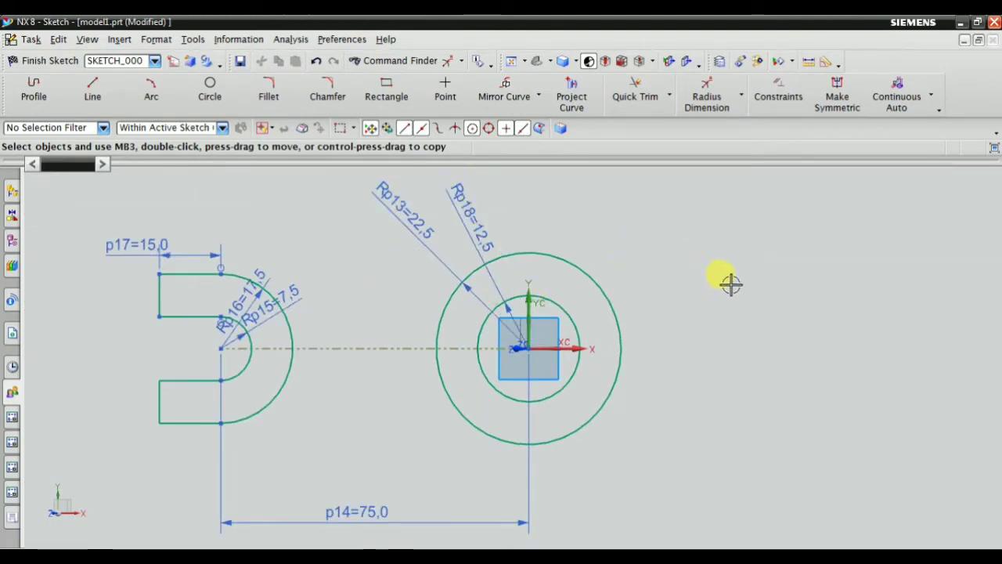
middle_click_drag(388, 254, 507, 264, "shift")
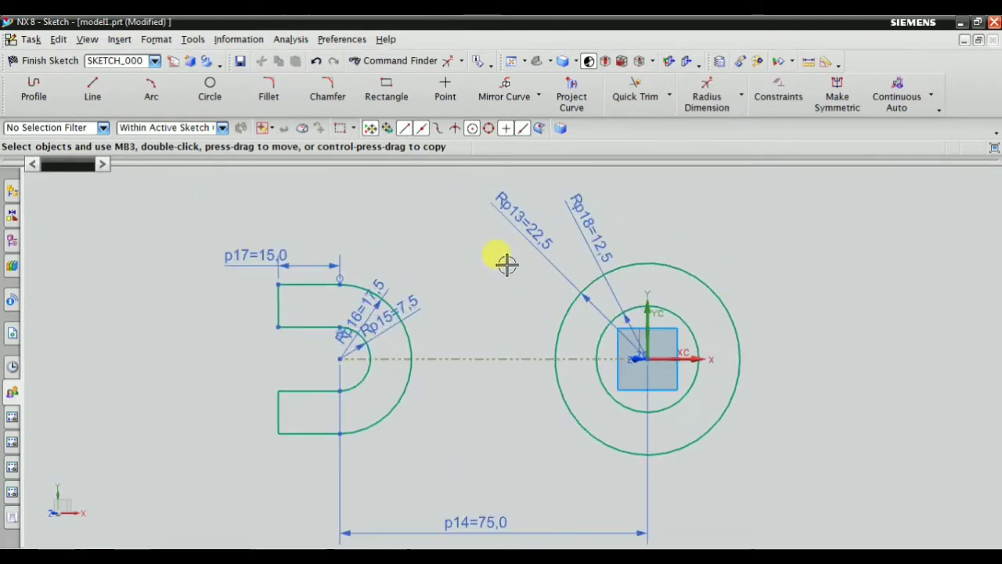
Draw a single straight line from the top of the U arc to the top of the 22.5 mm circle.
left_click(59, 94)
scroll(379, 288, "up", 2)
scroll(383, 289, "up", 2)
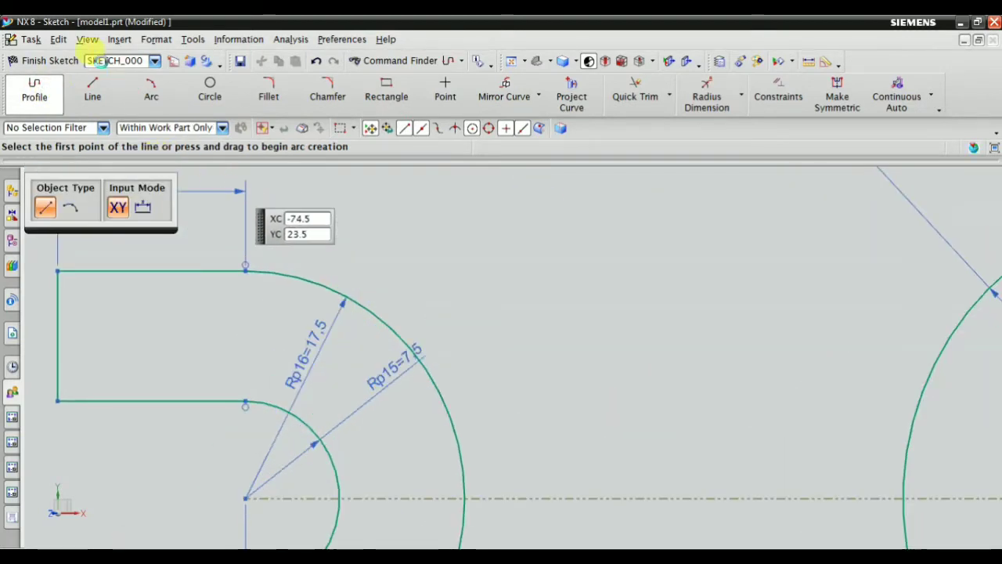
left_click(93, 90)
scroll(306, 253, "up", 2)
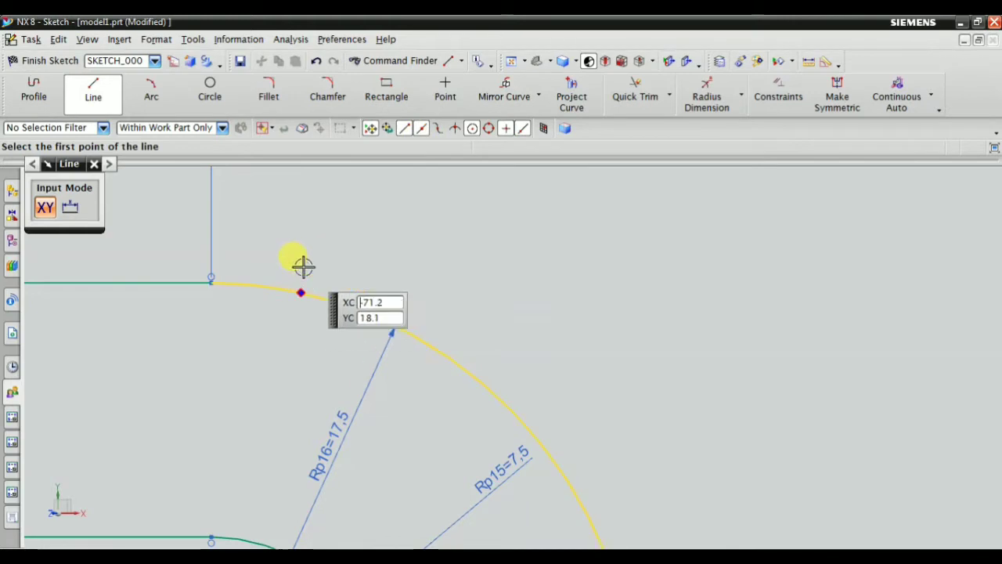
scroll(282, 282, "up", 2)
scroll(250, 259, "up", 1)
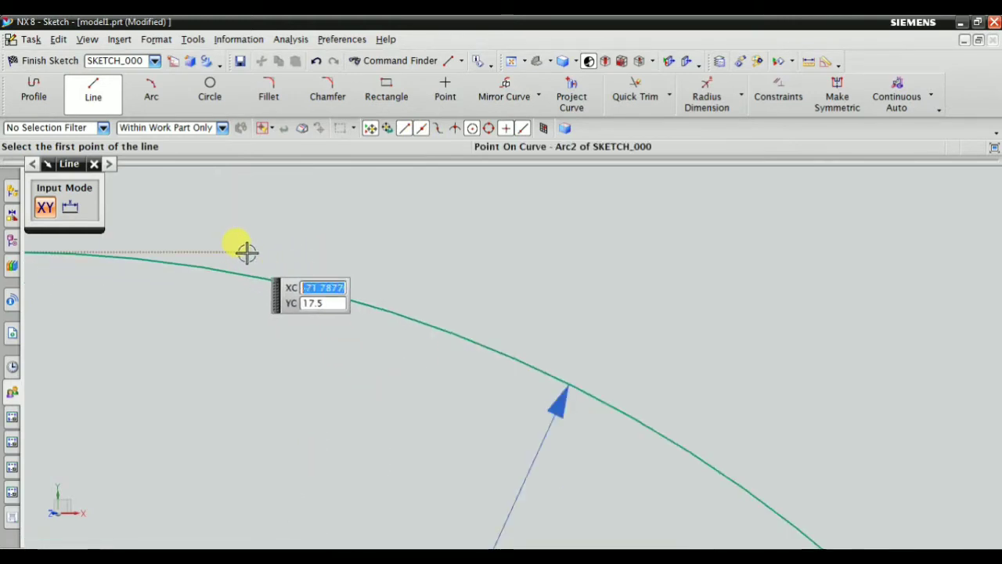
left_click(249, 260)
scroll(254, 266, "down", 2)
scroll(548, 235, "down", 2)
scroll(673, 227, "up", 2)
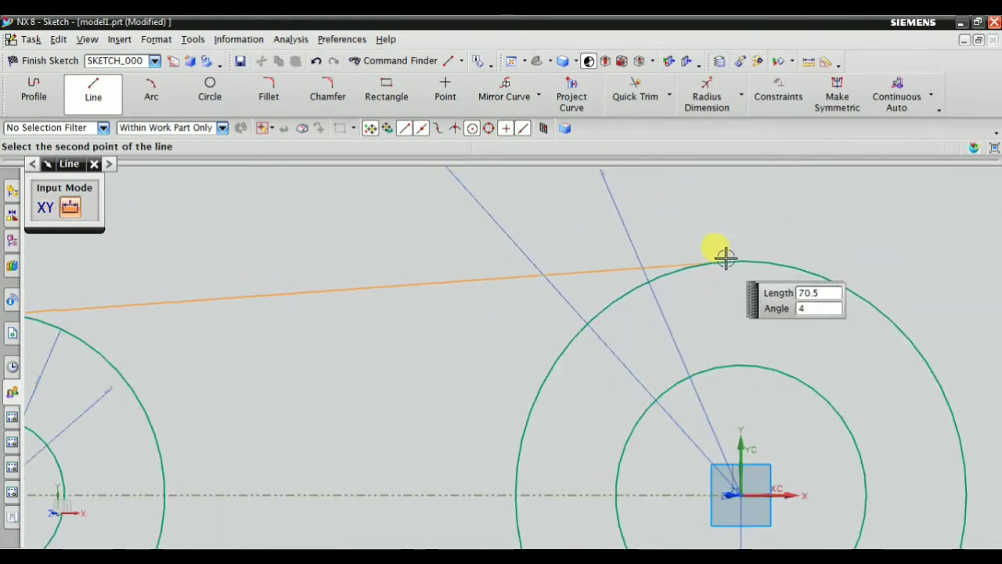
left_click(733, 257)
scroll(340, 228, "down", 2)
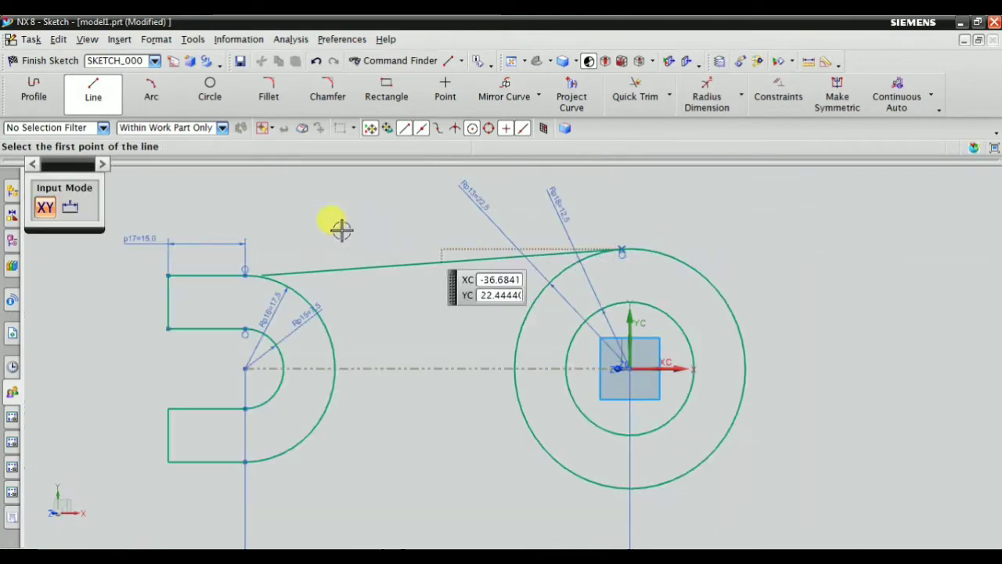
key("Escape")
Constrain the connecting line tangent to the U-shaped end's outer arc.
left_click(778, 93)
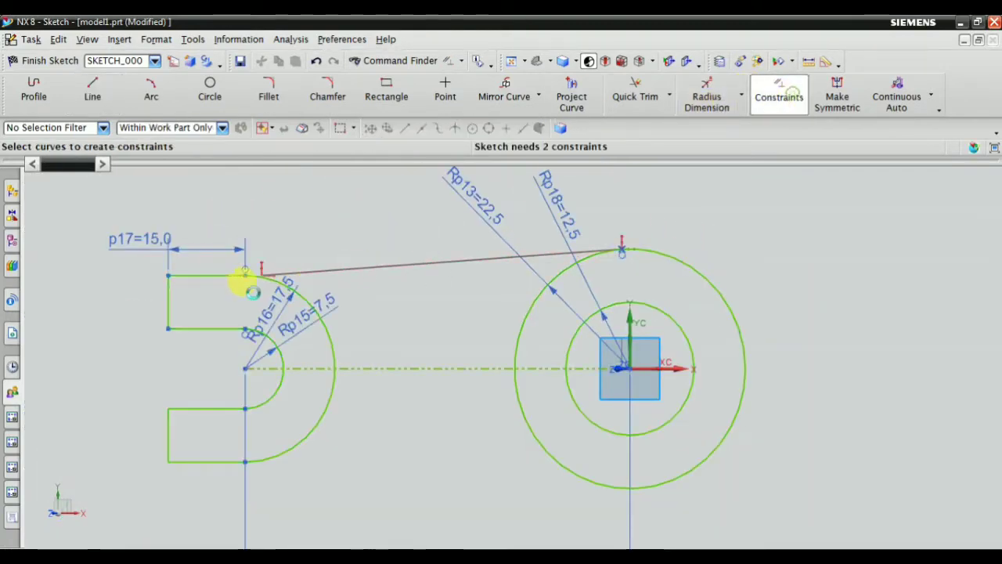
scroll(242, 278, "up", 3)
scroll(264, 251, "up", 1)
scroll(335, 244, "up", 2)
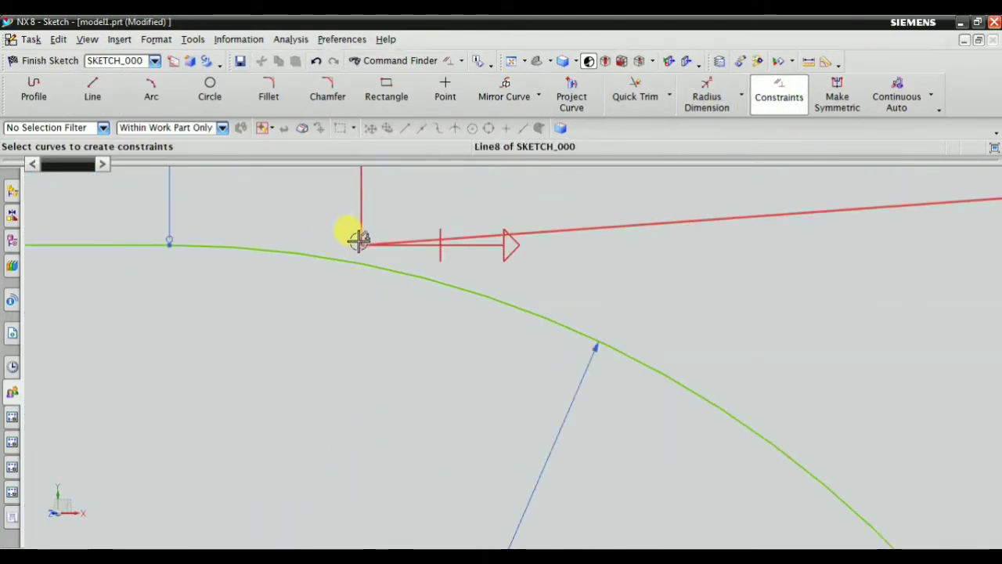
left_click(358, 240)
key("Escape")
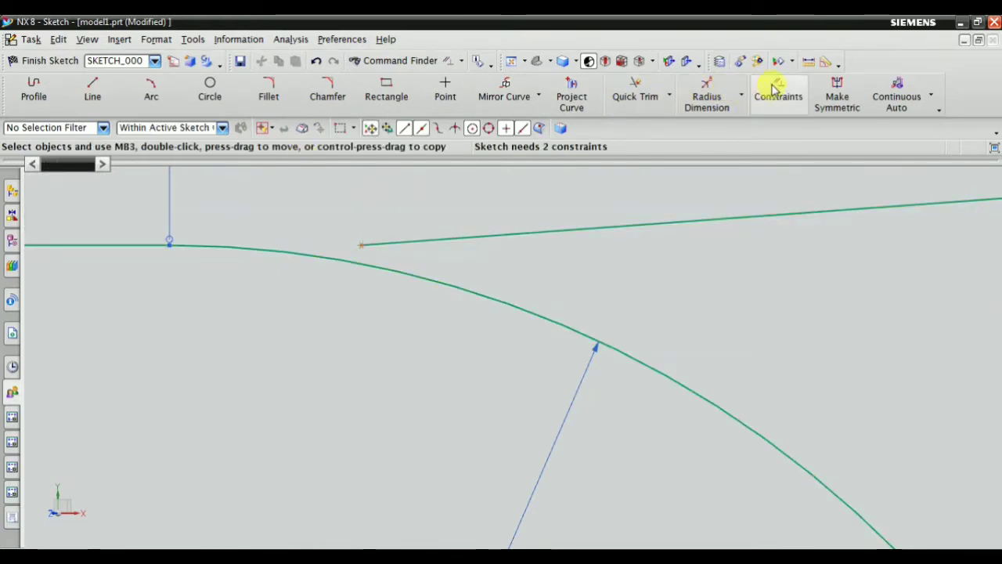
left_click(778, 93)
left_click(441, 282)
left_click(375, 241)
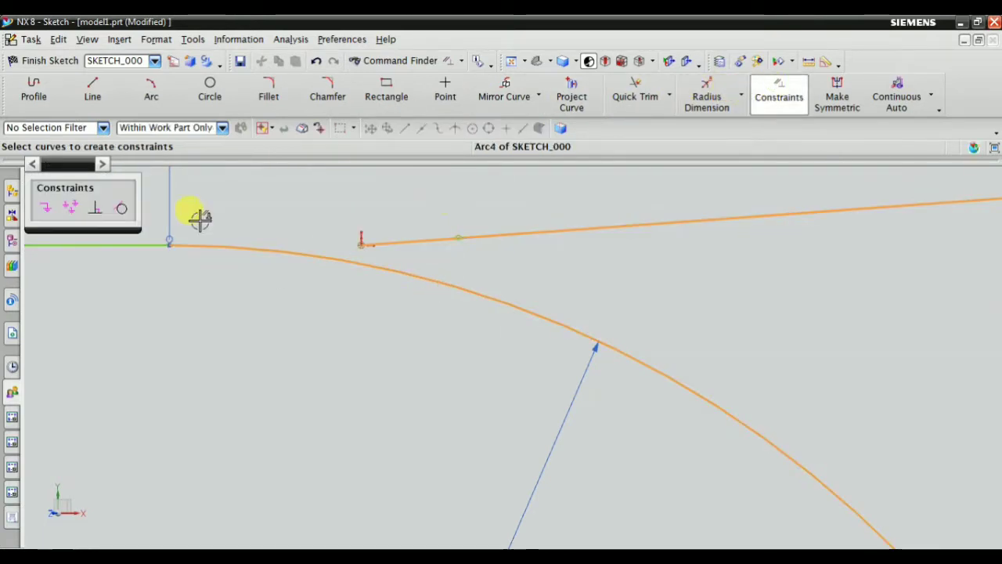
left_click(118, 204)
scroll(421, 250, "down", 3)
key("Escape")
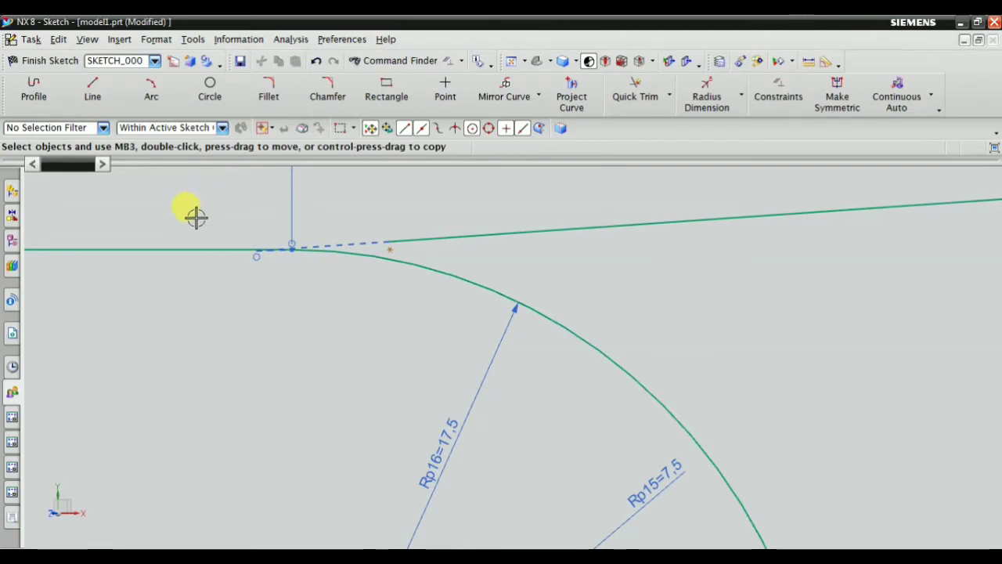
scroll(245, 235, "up", 2)
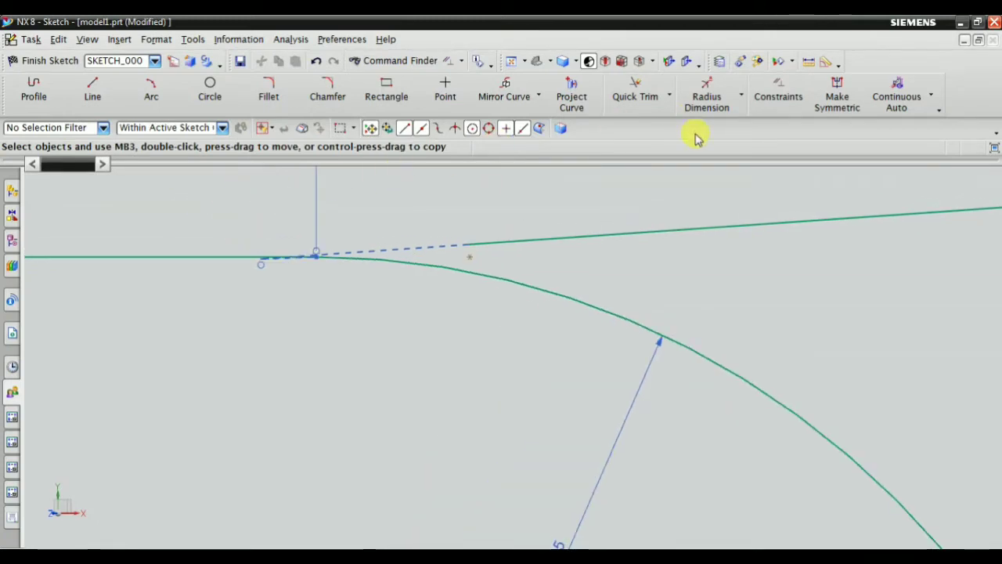
Extend the upper line so it meets the outer arc's top corner.
left_click(671, 91)
left_click(646, 141)
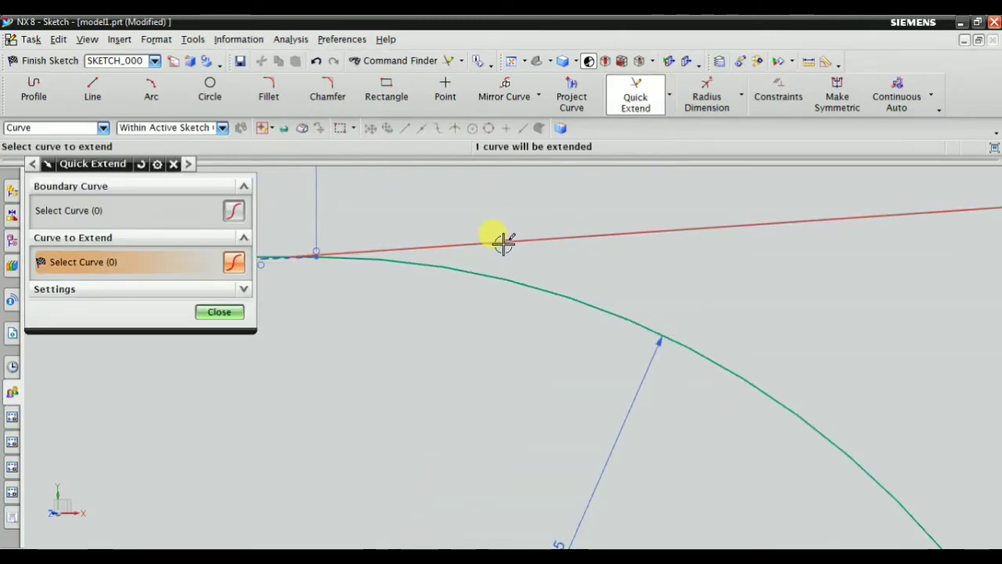
left_click(470, 245)
key("Escape")
scroll(258, 259, "up", 4)
scroll(266, 260, "up", 5)
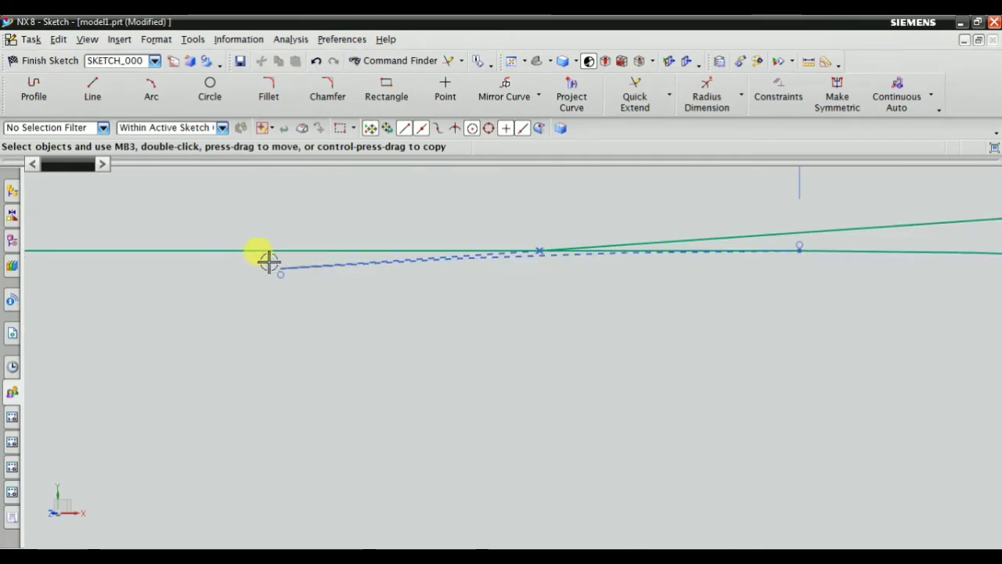
scroll(272, 257, "down", 5)
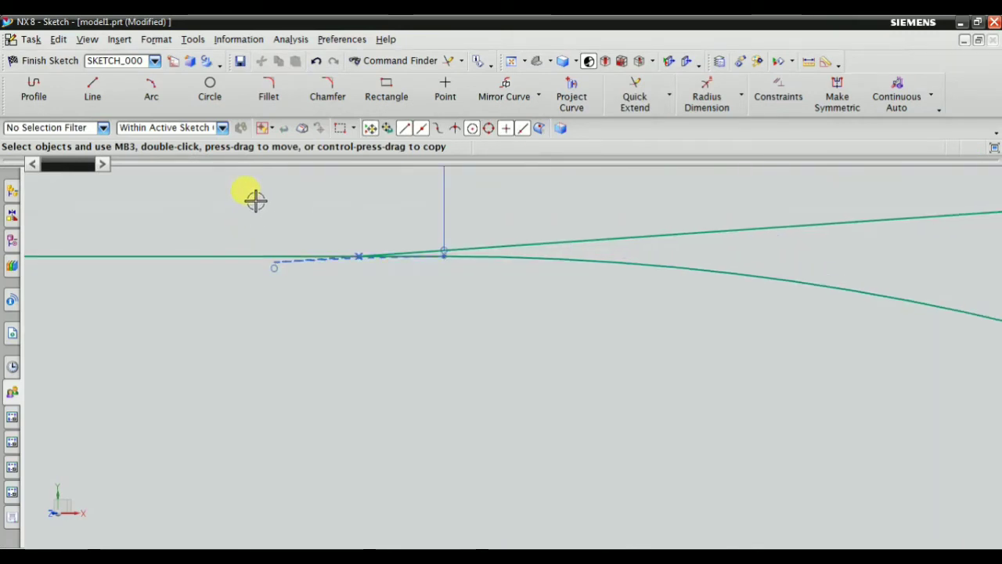
scroll(325, 217, "down", 2)
scroll(302, 240, "down", 1)
scroll(319, 239, "down", 2)
scroll(332, 244, "down", 1)
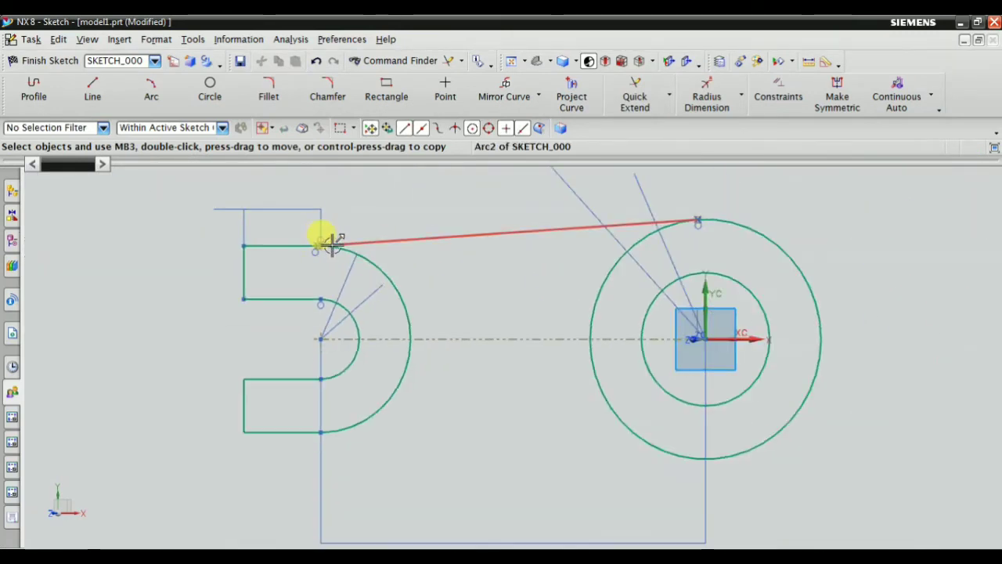
scroll(331, 245, "up", 3)
scroll(305, 239, "up", 1)
scroll(298, 217, "up", 3)
scroll(320, 230, "down", 2)
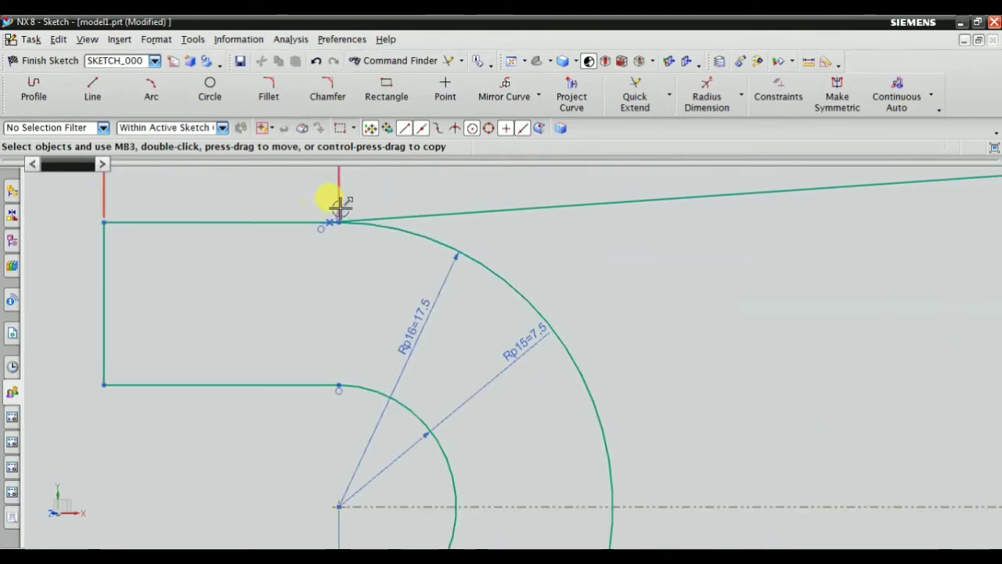
scroll(338, 208, "down", 5)
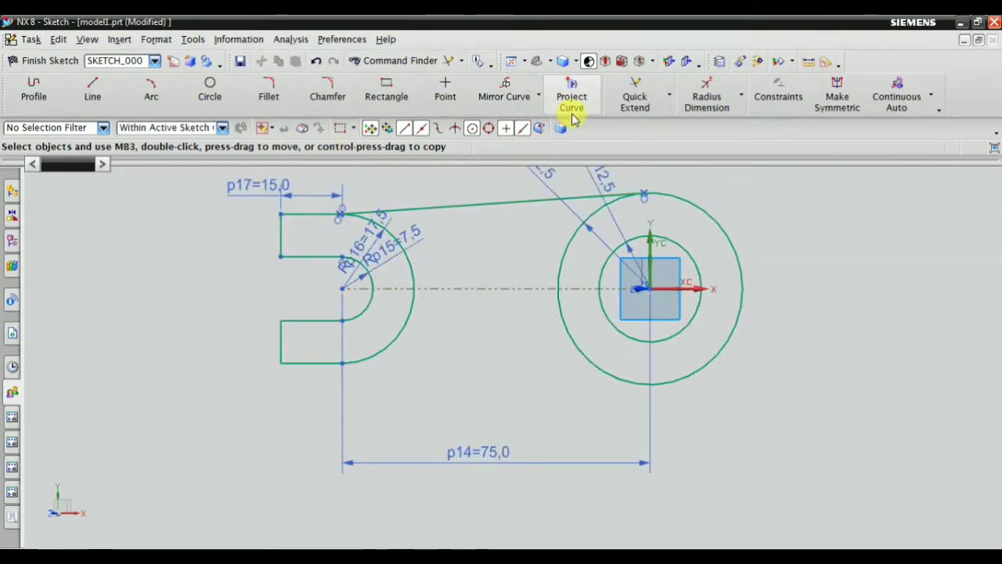
Mirror the top tangent line about the horizontal centreline, verify full constraint, and finish the sketch.
left_click(521, 96)
left_click(465, 202)
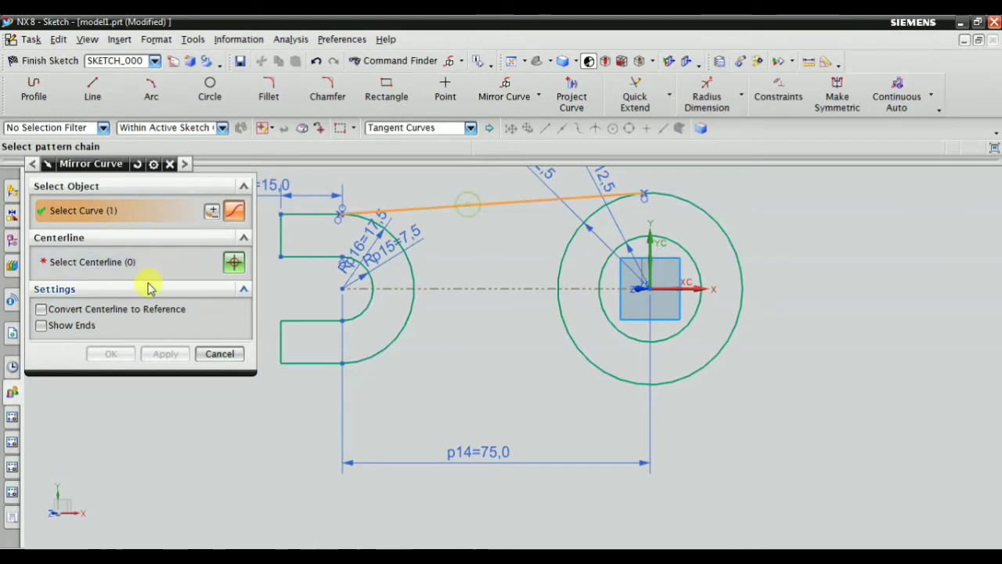
left_click(149, 265)
left_click(499, 288)
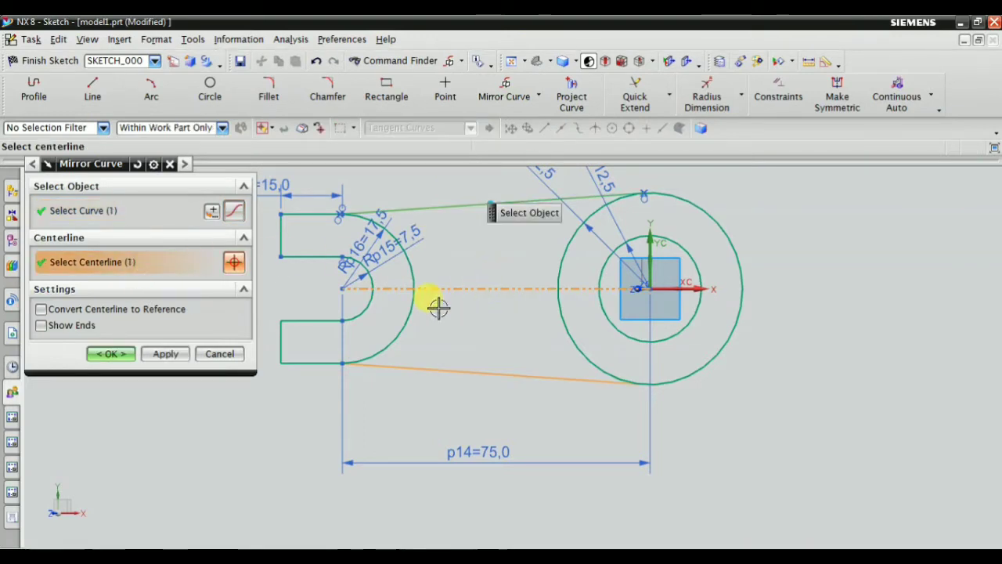
left_click(111, 354)
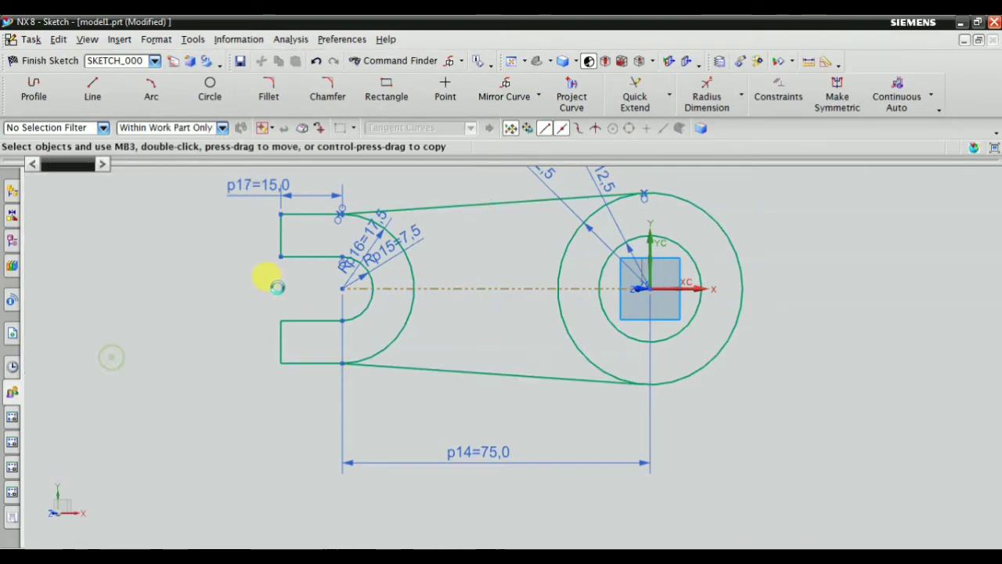
left_click(780, 98)
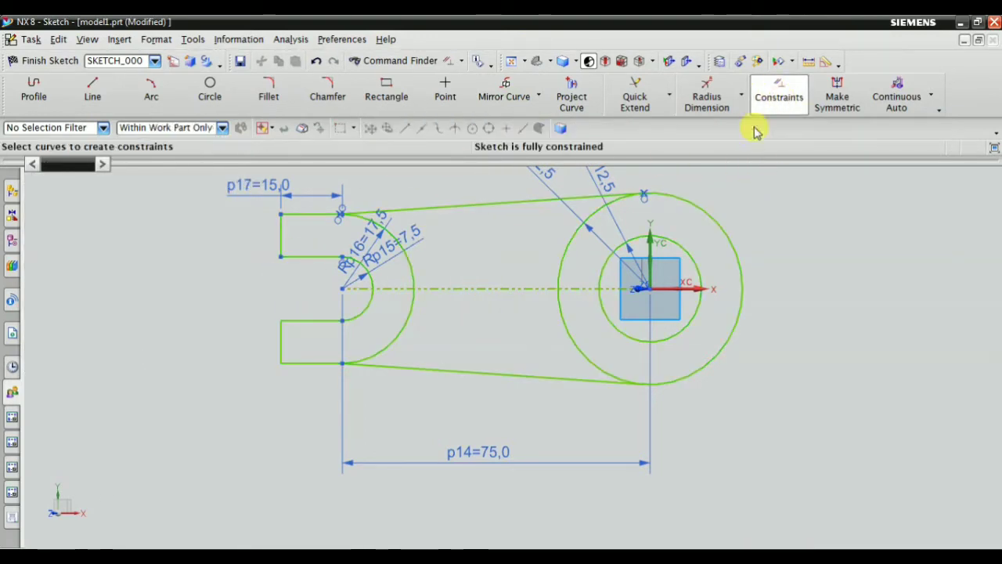
left_click(47, 63)
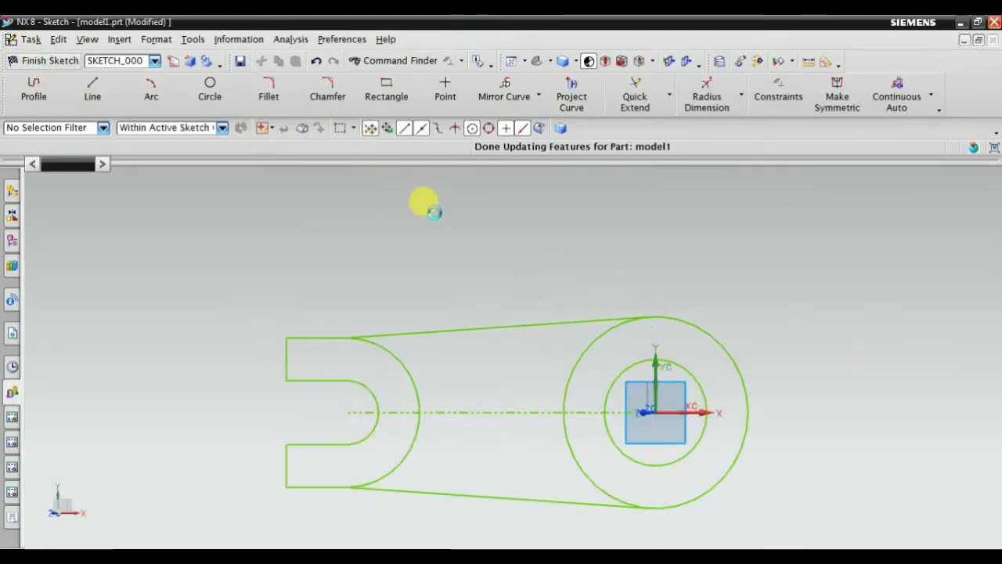
Fit the finished bracket outline to the view, then start a new sketch in the Task Environment.
right_click(574, 200)
left_click(589, 219)
scroll(537, 240, "down", 1)
scroll(548, 313, "down", 2)
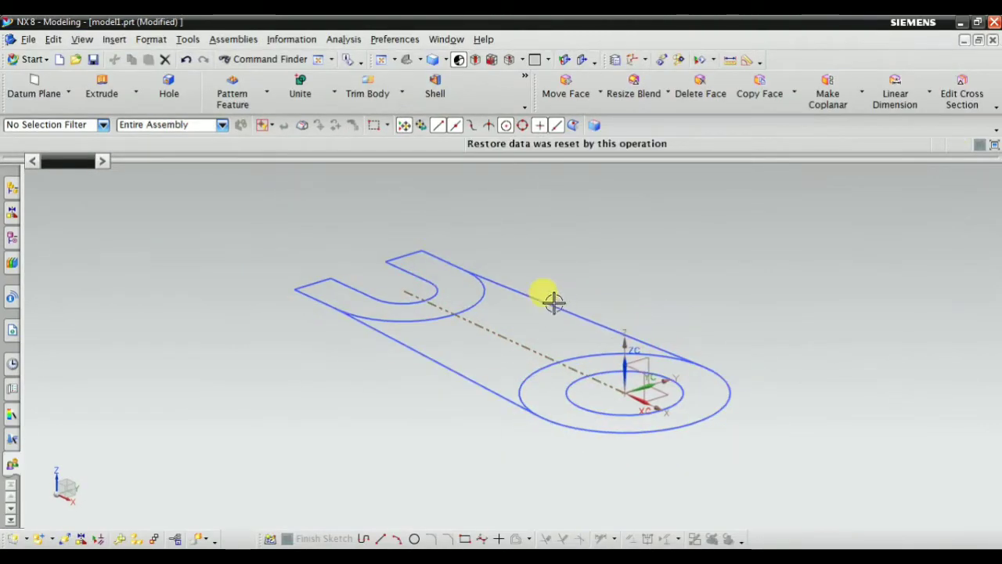
scroll(626, 258, "down", 2)
right_click(642, 205)
left_click(642, 212)
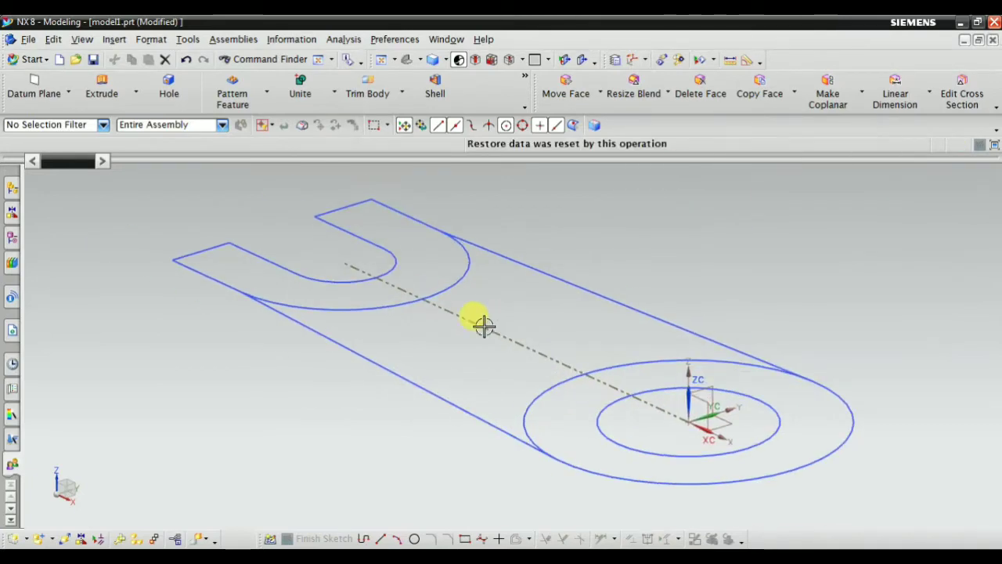
scroll(483, 325, "down", 2)
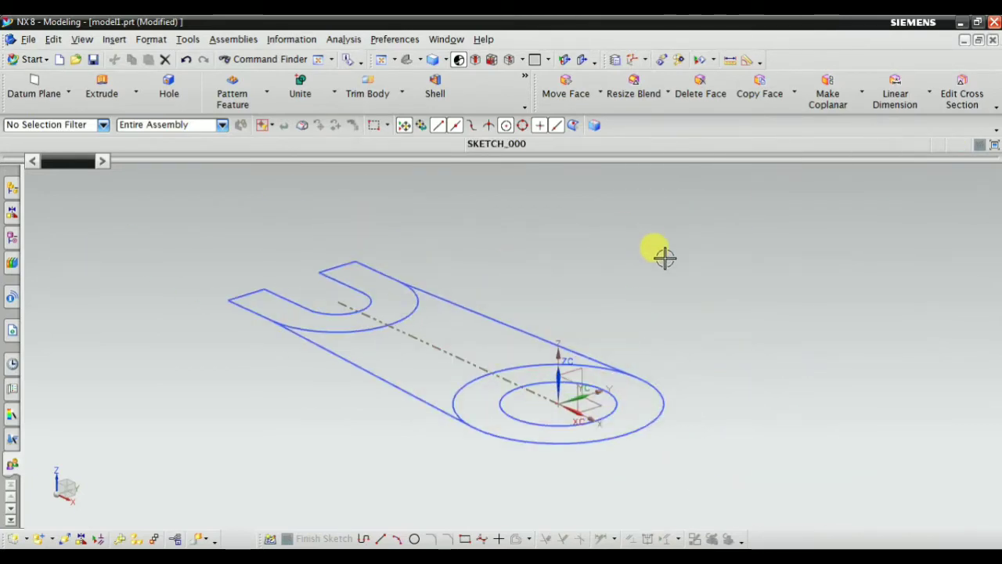
left_click(114, 41)
left_click(82, 73)
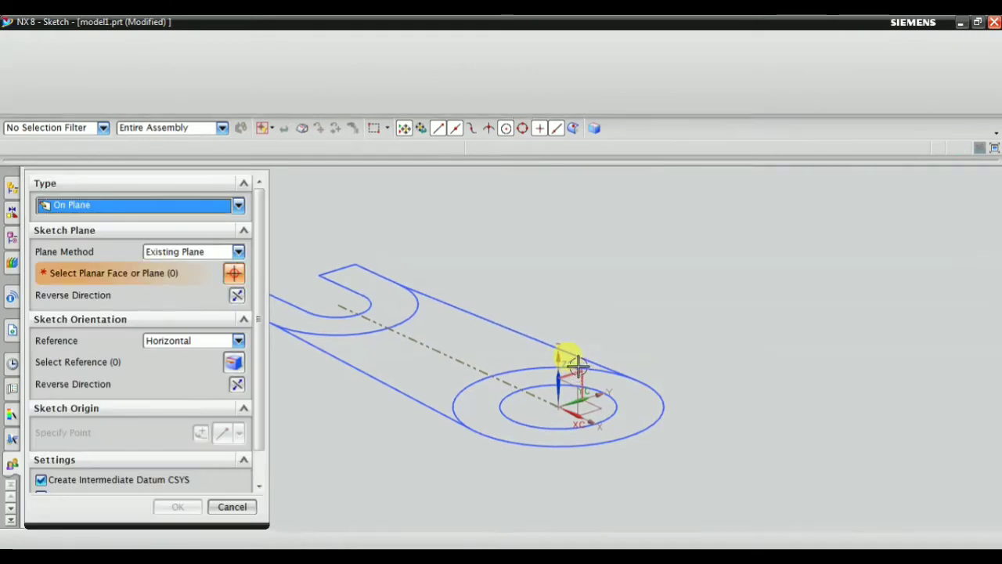
Place the sketch on the vertical XZ plane and draw a vertical line up from the origin.
left_click(572, 399)
middle_click(395, 333)
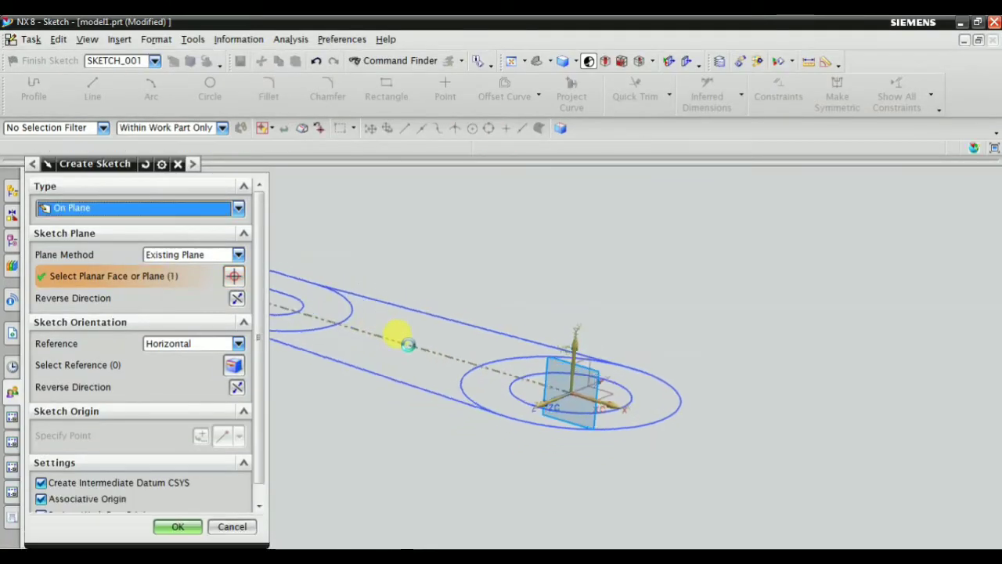
key("Escape")
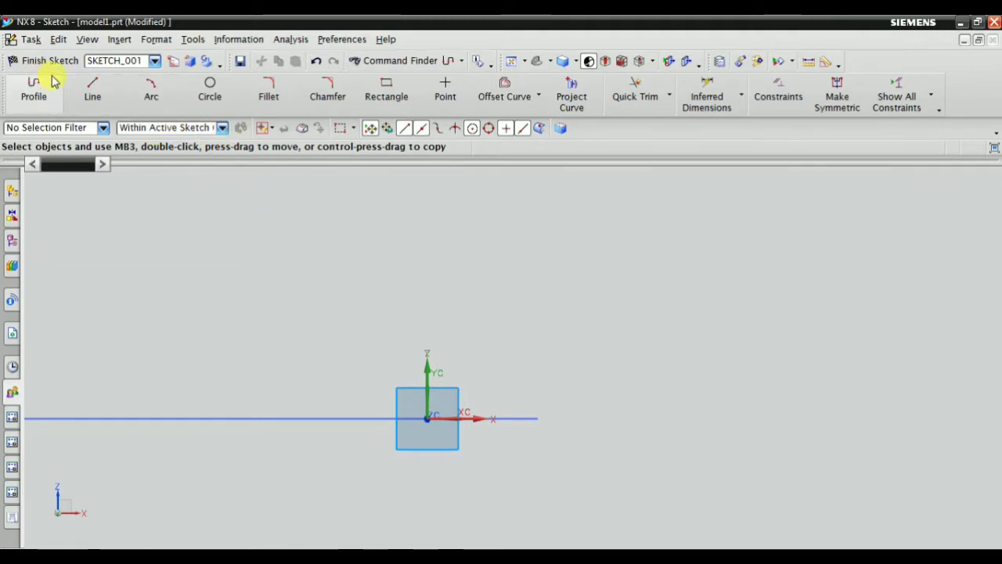
left_click(92, 87)
middle_click_drag(447, 353, 432, 415)
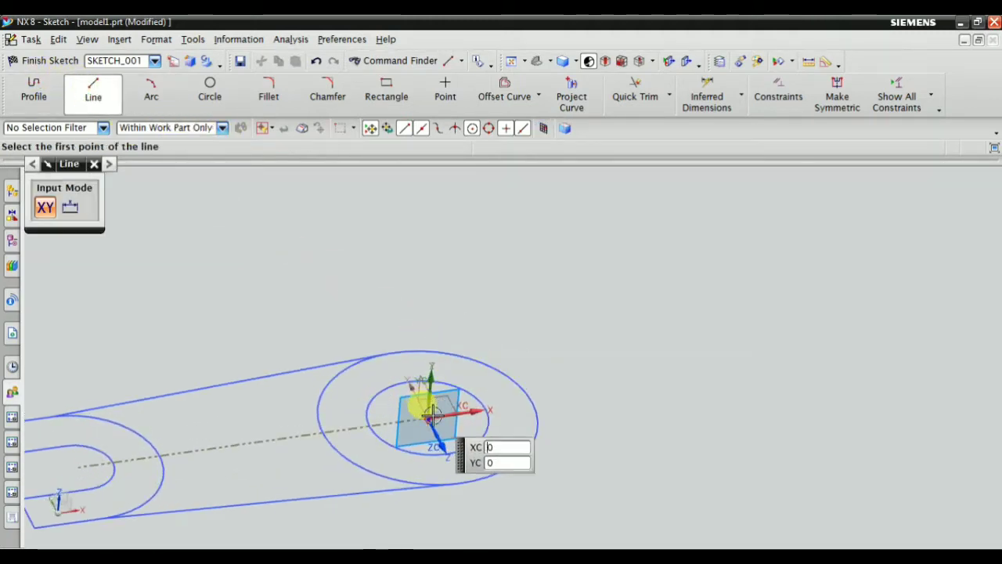
left_click(433, 351)
left_click(438, 211)
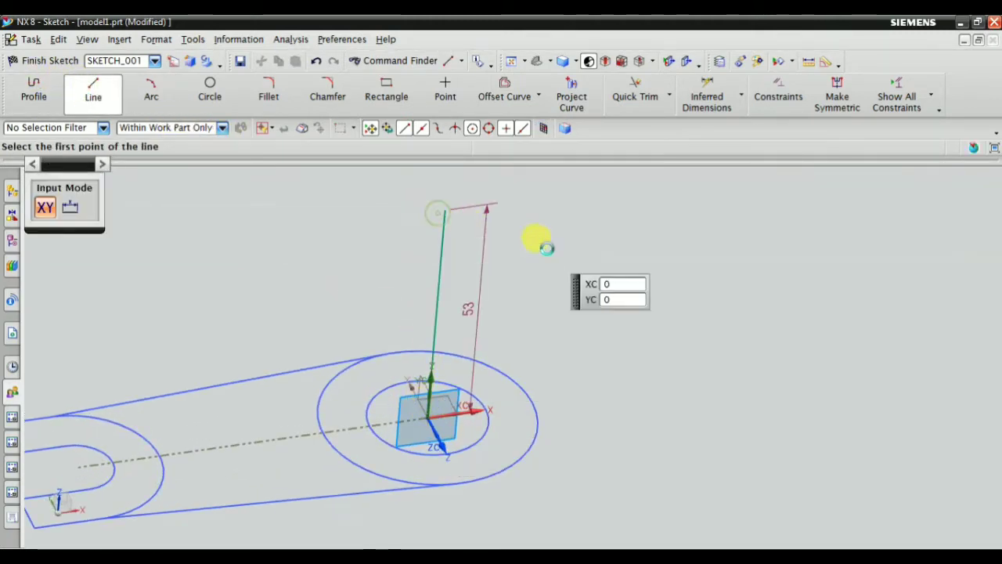
key("Escape")
Turn on Continuous Auto Dimensioning, view the sketch plane head-on, and check the reference drawing.
left_click(931, 95)
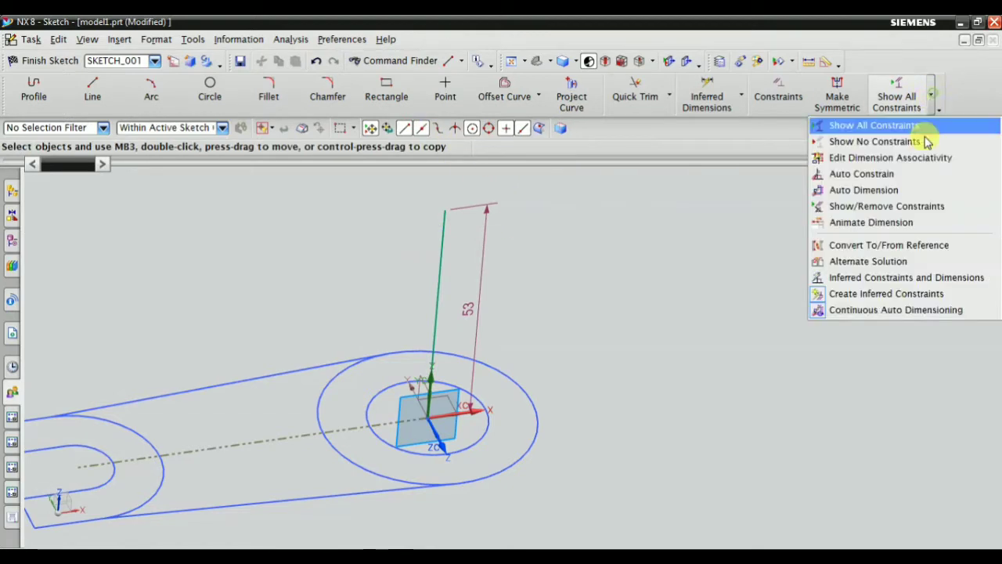
left_click(895, 311)
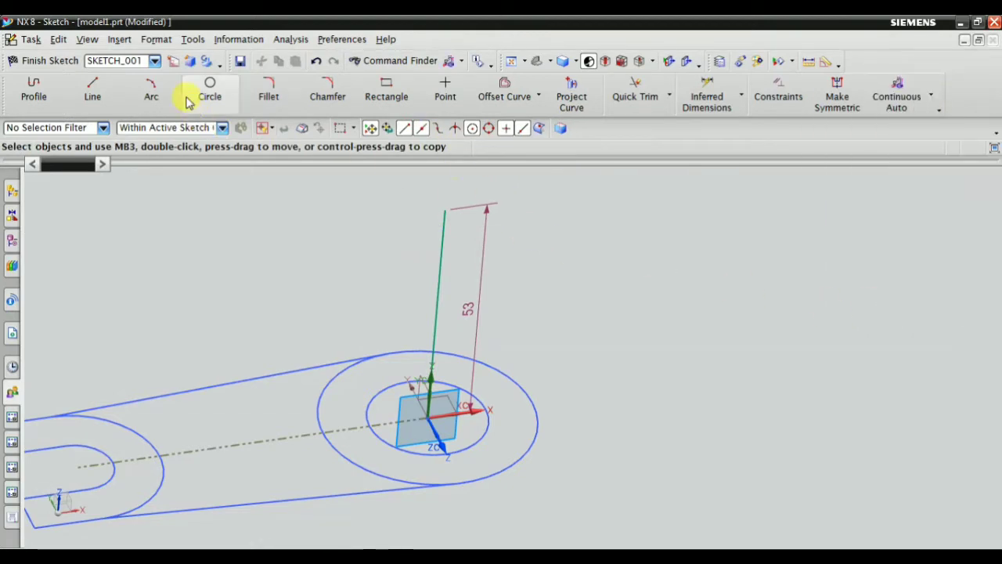
left_click(171, 63)
scroll(456, 270, "up", 2)
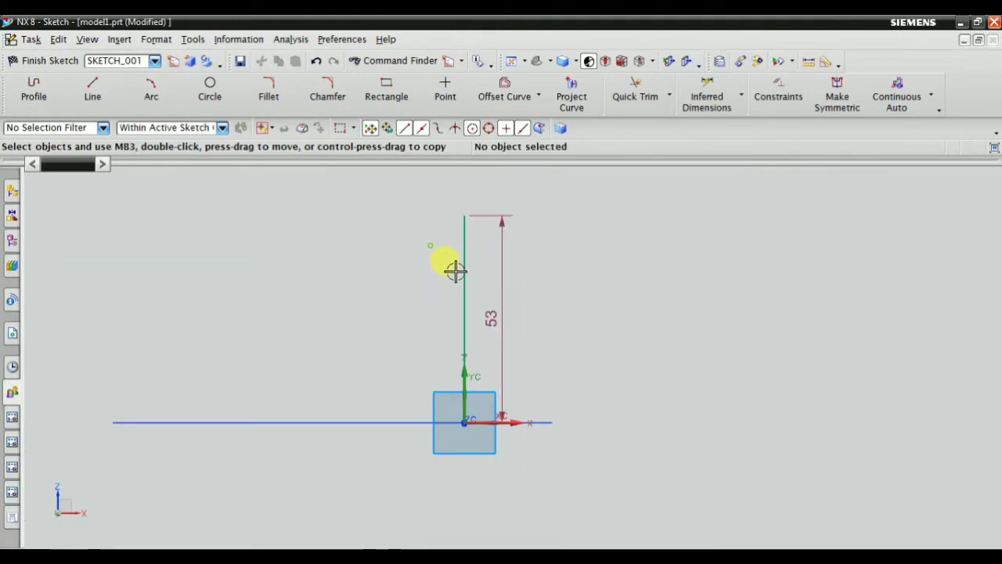
key("alt+Tab")
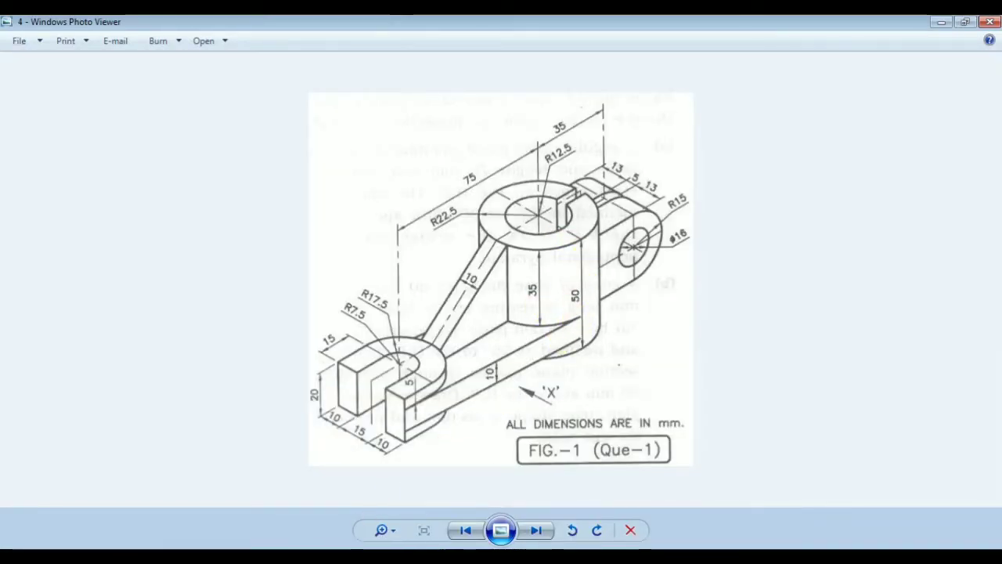
key("alt+Tab")
Change the line's height from 53 to 50, convert it to reference, and move the dimension left.
double_click(498, 301)
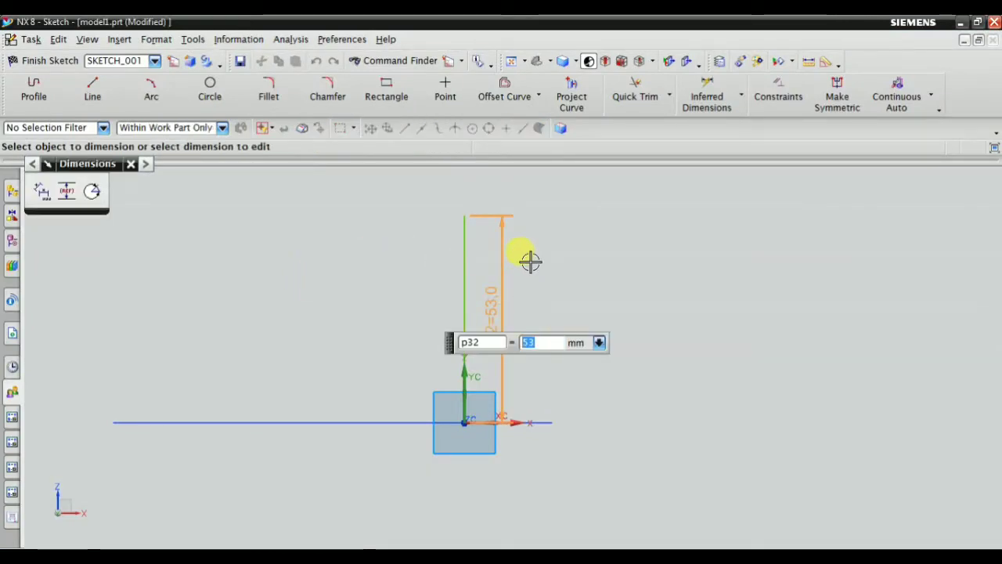
type("50")
key("Return")
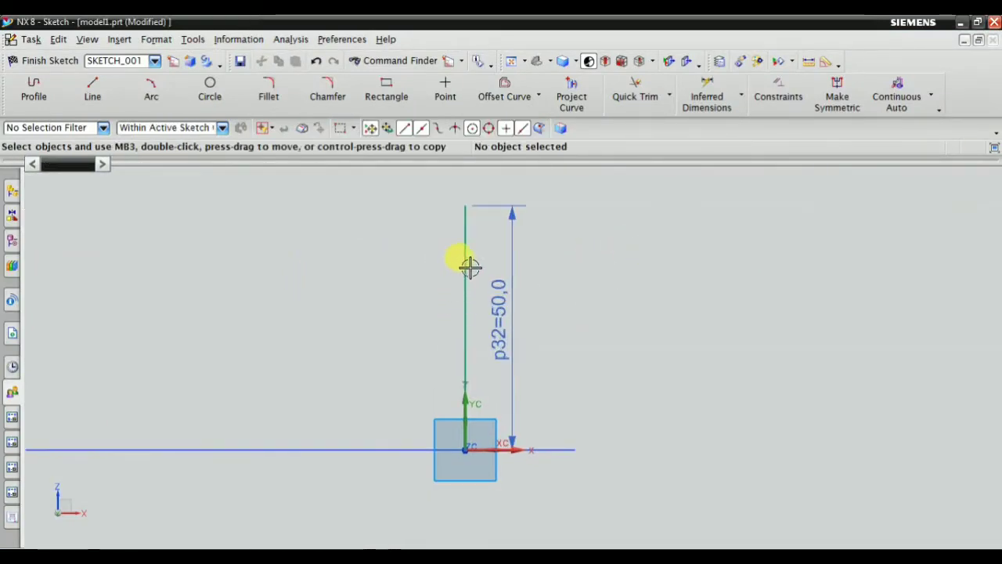
right_click(467, 258)
left_click(541, 444)
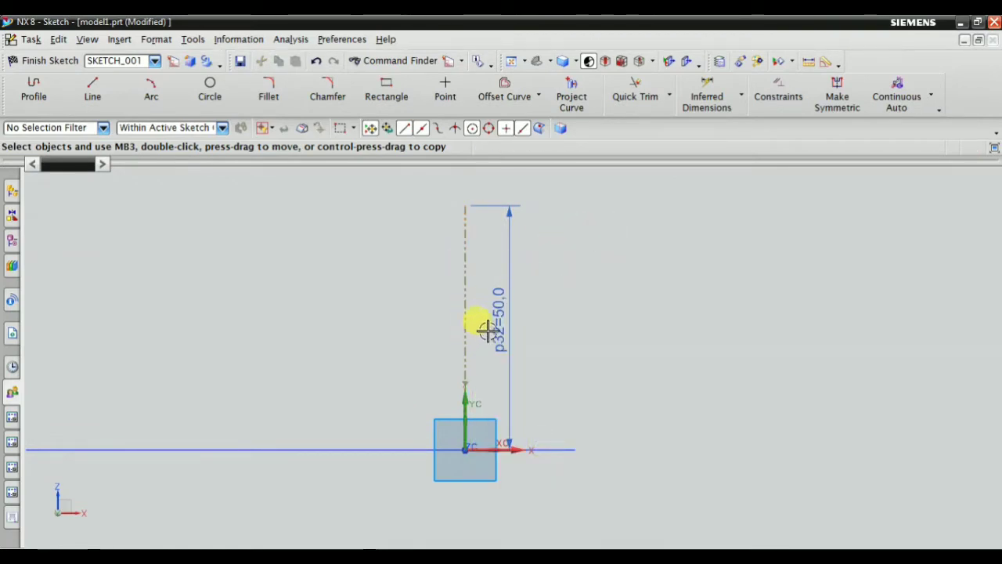
left_click_drag(487, 329, 293, 277)
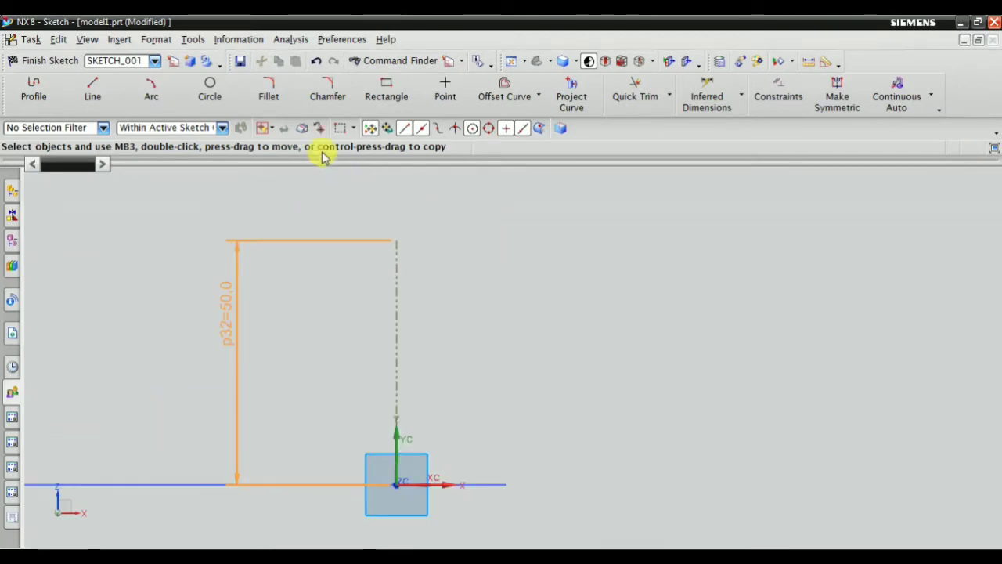
scroll(449, 250, "down", 2)
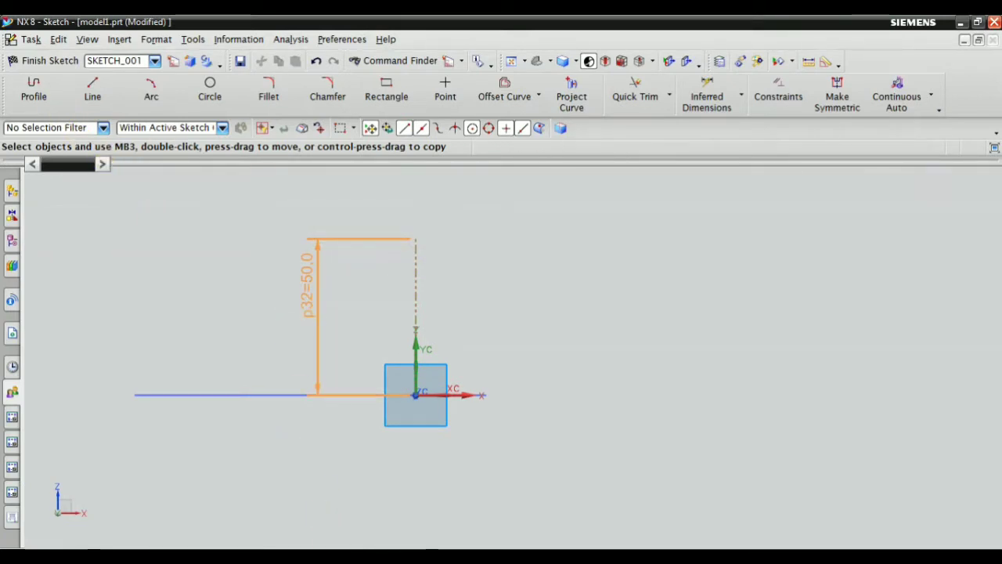
key("alt+Tab")
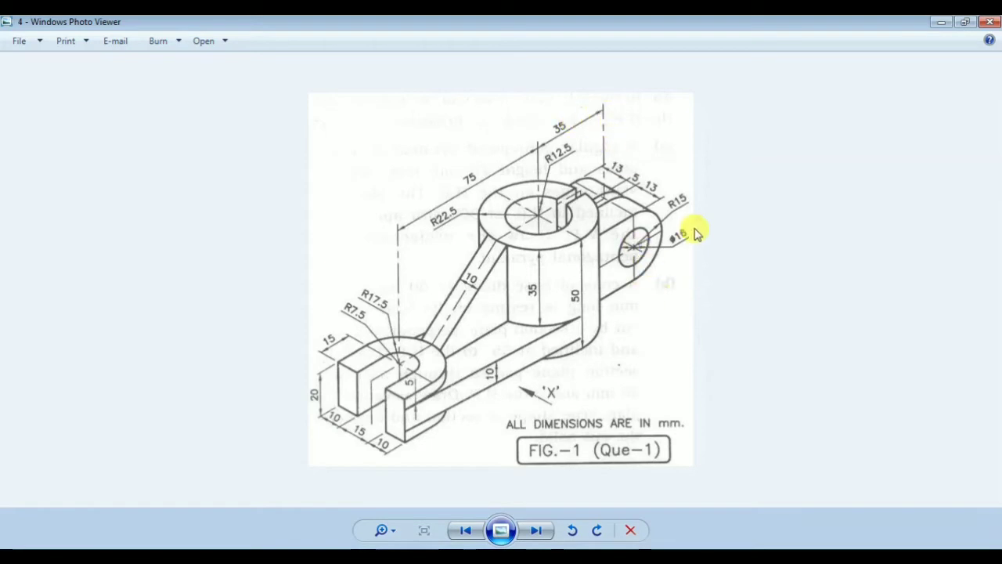
key("alt+Tab")
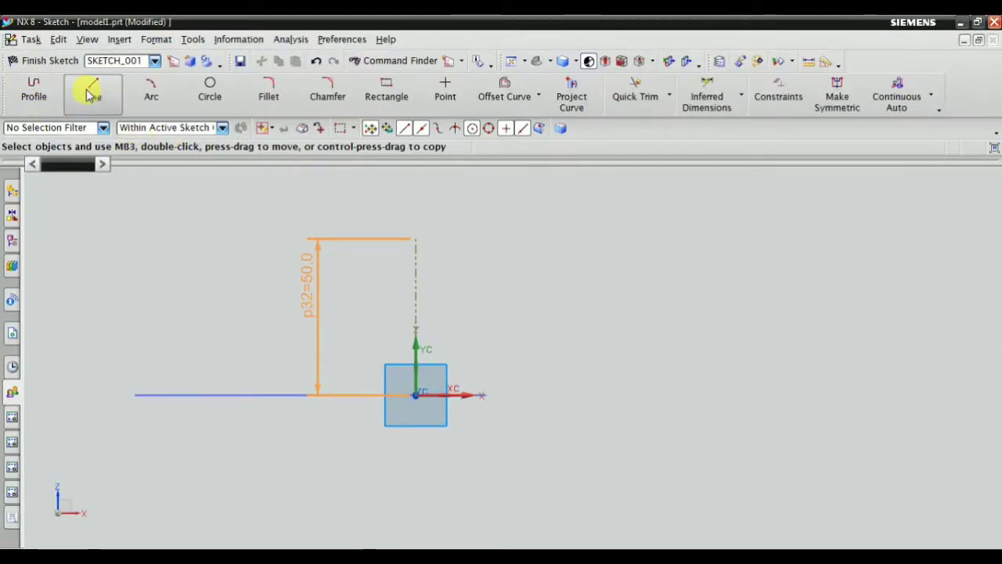
Draw a horizontal line from the vertical line and dimension its length to 35.
left_click(86, 89)
scroll(407, 297, "up", 4)
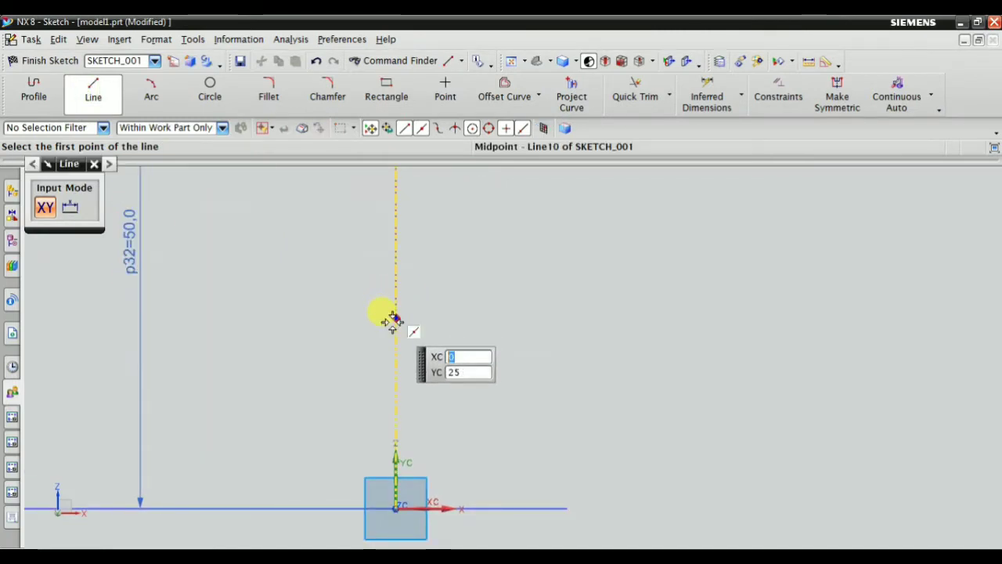
left_click(394, 320)
scroll(368, 323, "down", 4)
left_click(553, 324)
key("Escape")
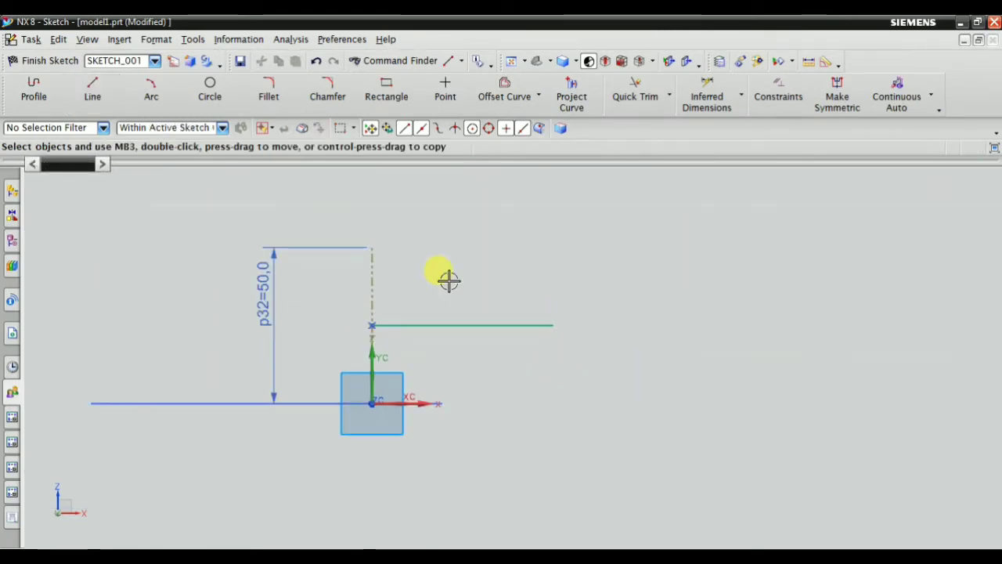
left_click(707, 96)
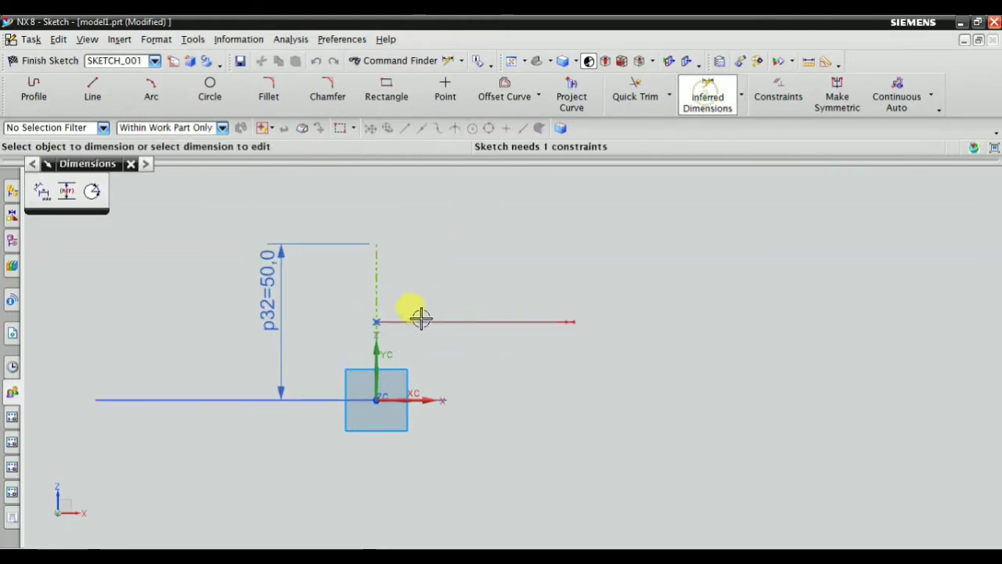
left_click(420, 317)
left_click(414, 260)
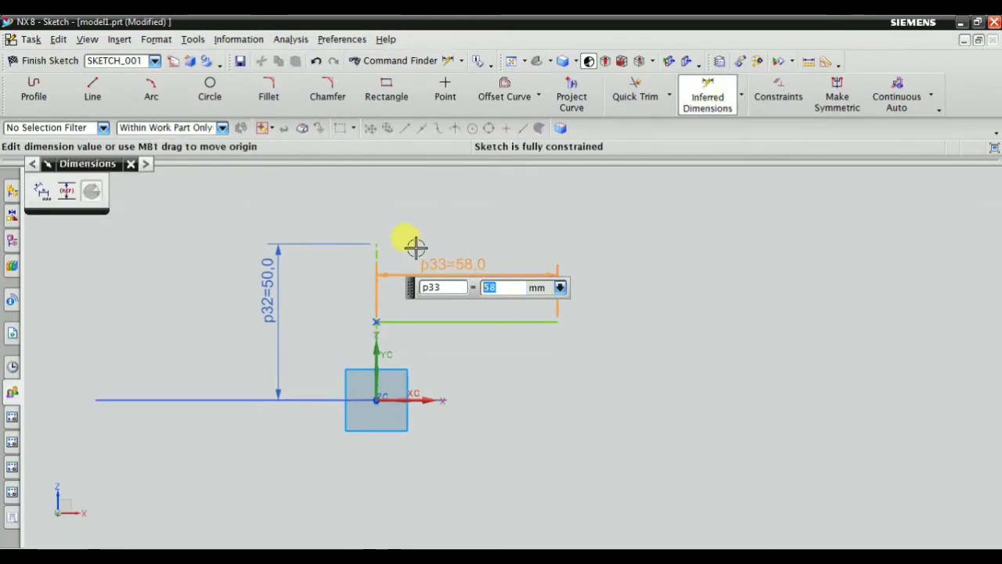
key("Escape")
scroll(505, 263, "up", 3)
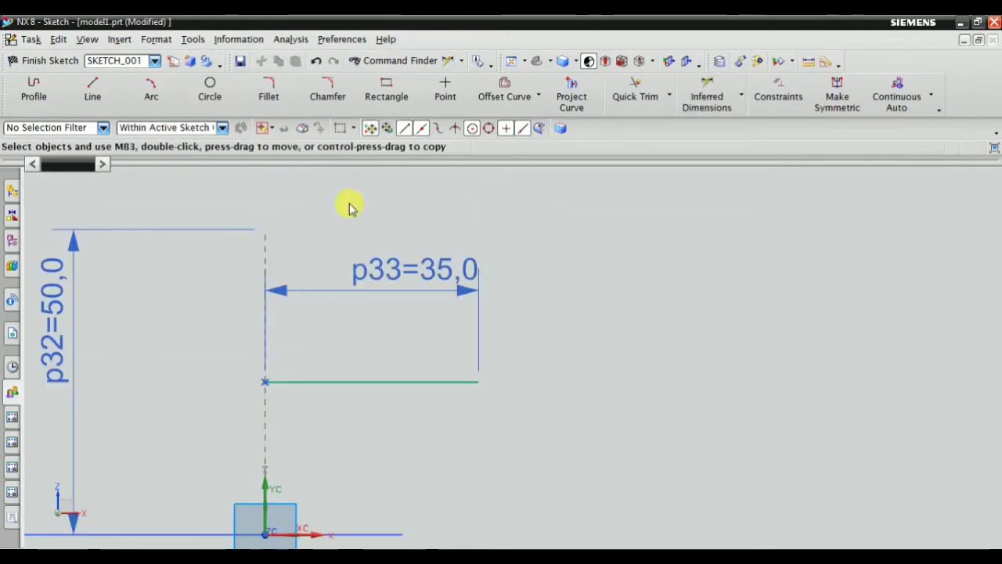
left_click_drag(396, 266, 387, 212)
scroll(395, 267, "down", 2)
Draw a larger and a smaller concentric circle centred on the line's right end.
left_click(210, 88)
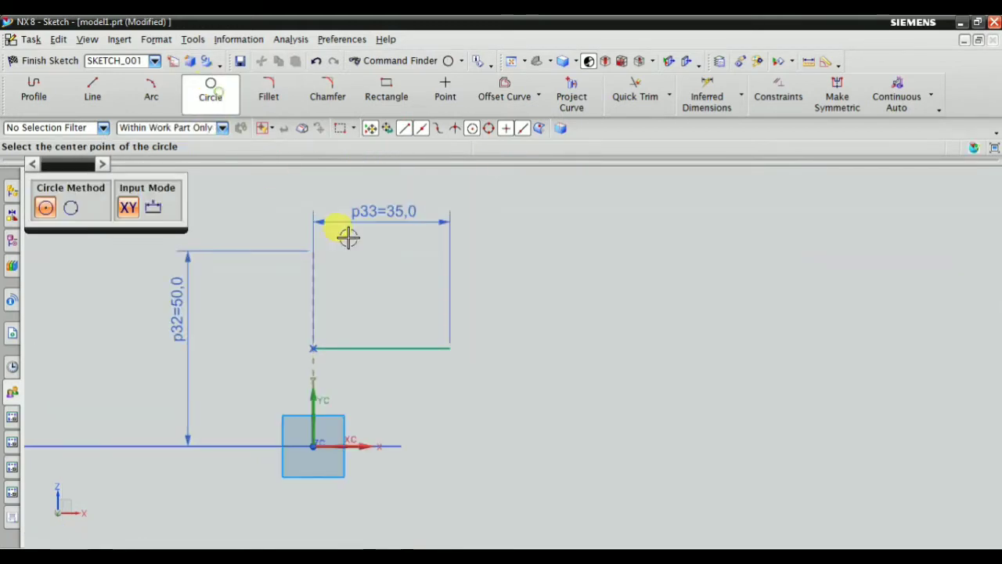
scroll(452, 351, "up", 1)
left_click(440, 344)
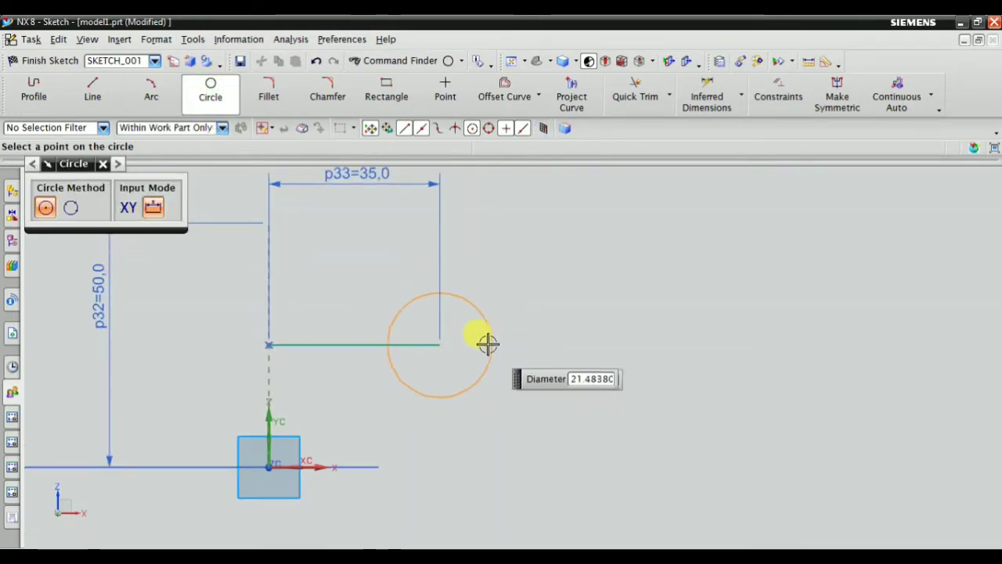
left_click(510, 360)
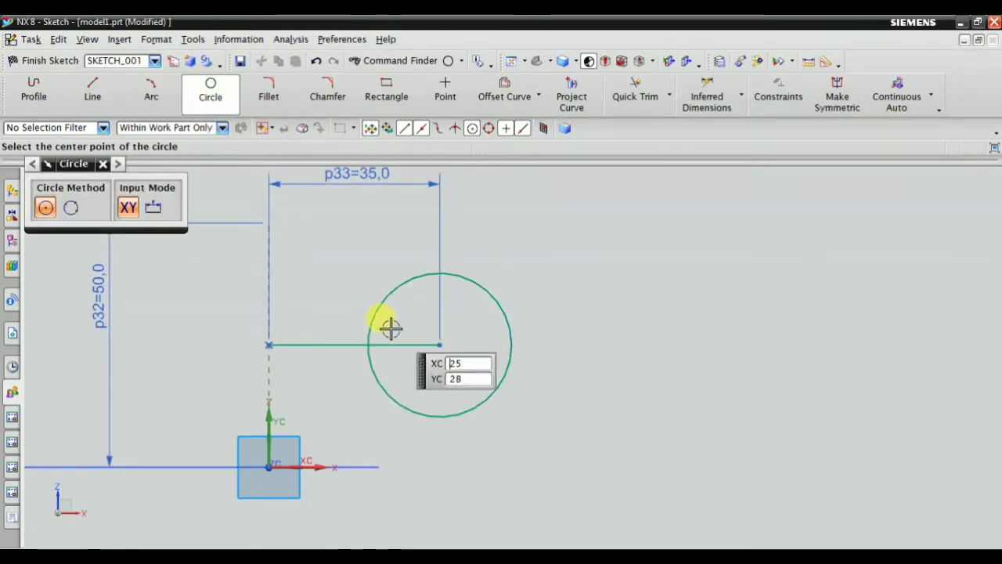
key("Escape")
left_click(212, 92)
scroll(454, 342, "up", 2)
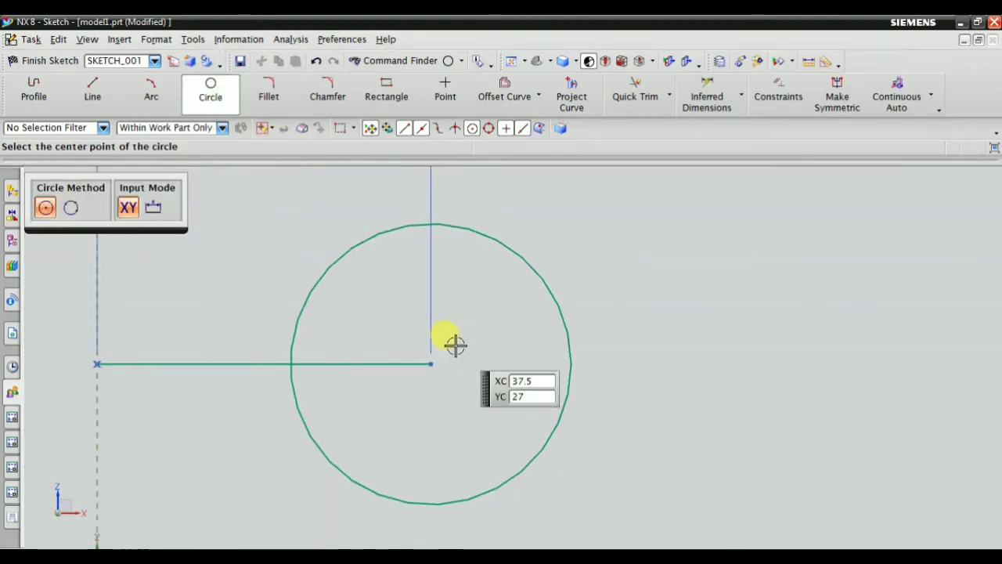
left_click(431, 362)
left_click(502, 338)
key("Escape")
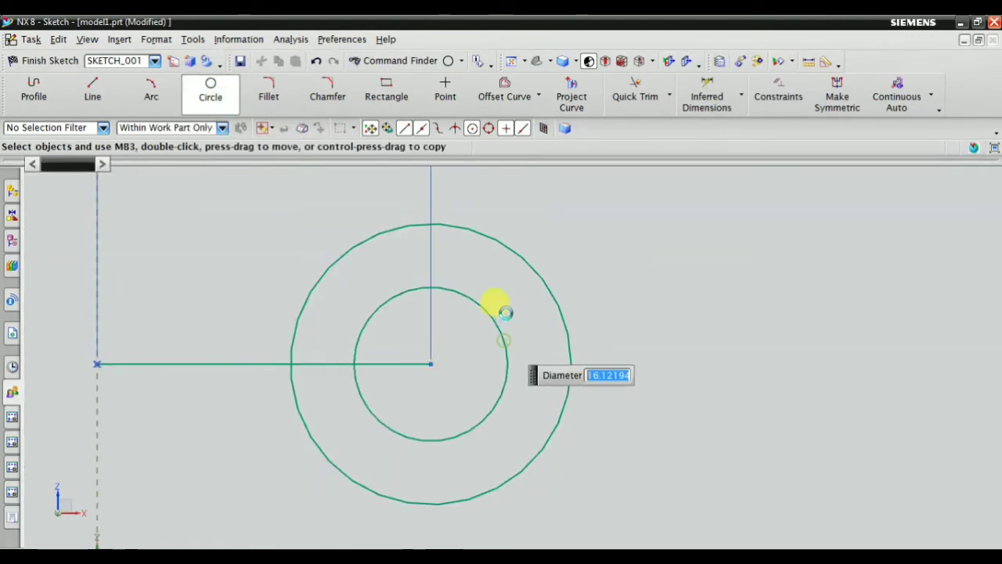
scroll(608, 260, "down", 3)
scroll(609, 259, "down", 3)
scroll(483, 271, "up", 3)
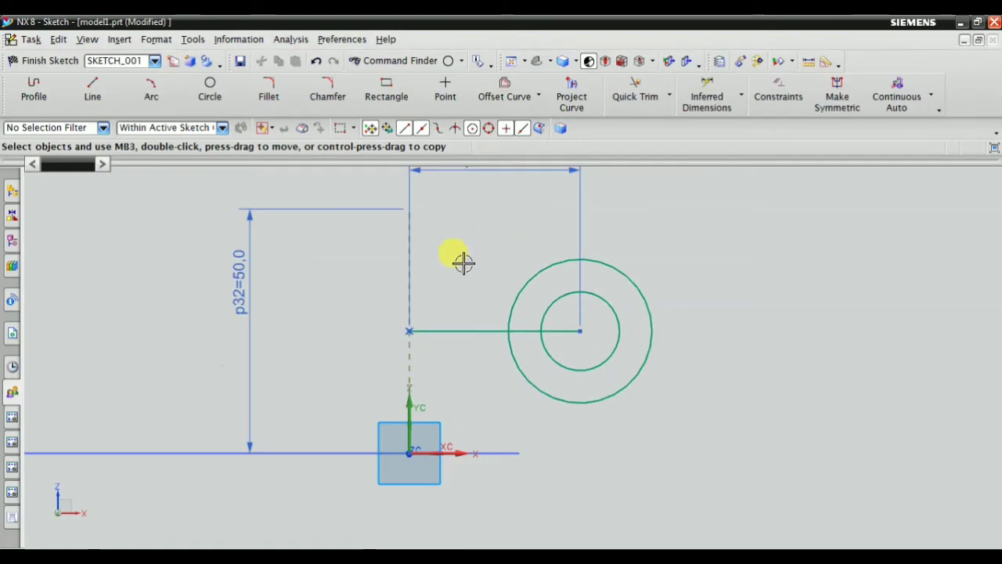
key("alt+Tab")
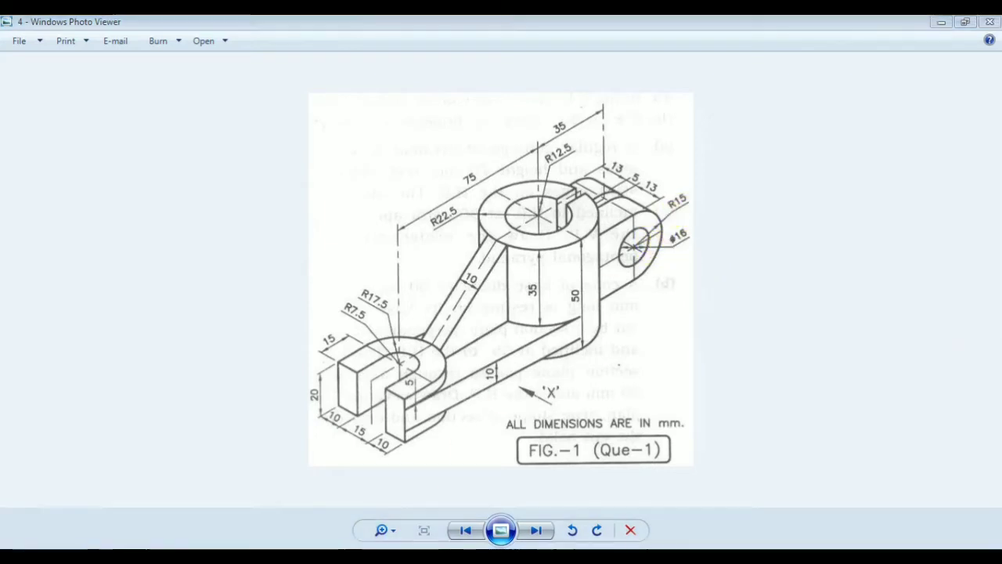
key("alt+Tab")
scroll(385, 335, "down", 3)
Give the inner circle a 16 mm diameter dimension.
scroll(658, 204, "up", 3)
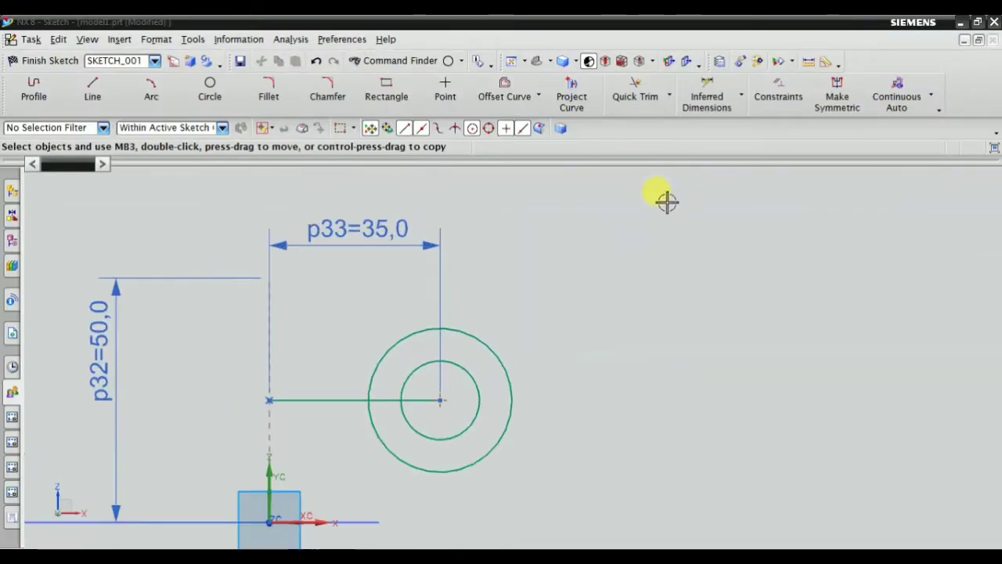
left_click(740, 98)
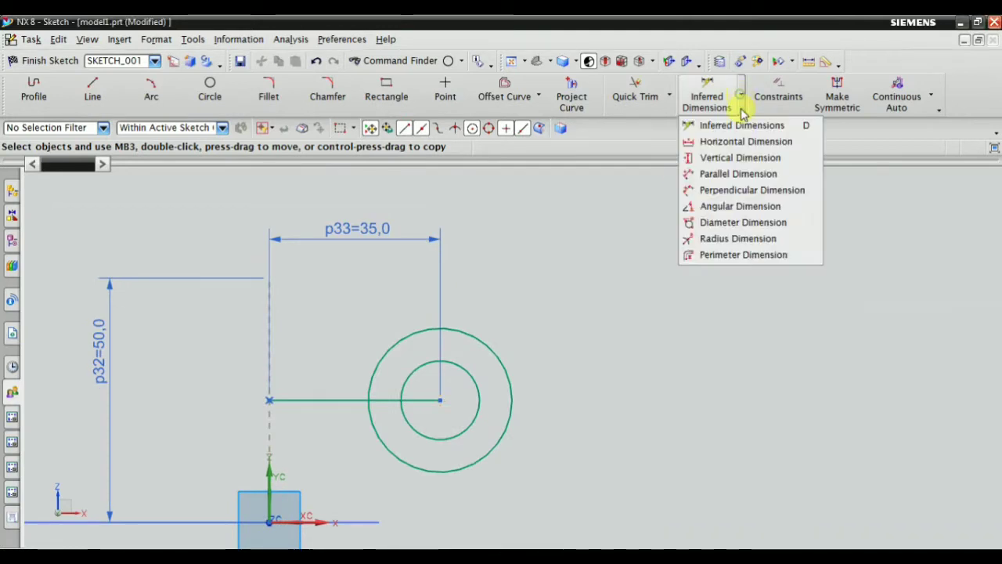
left_click(722, 221)
left_click(460, 371)
left_click(505, 281)
type("16")
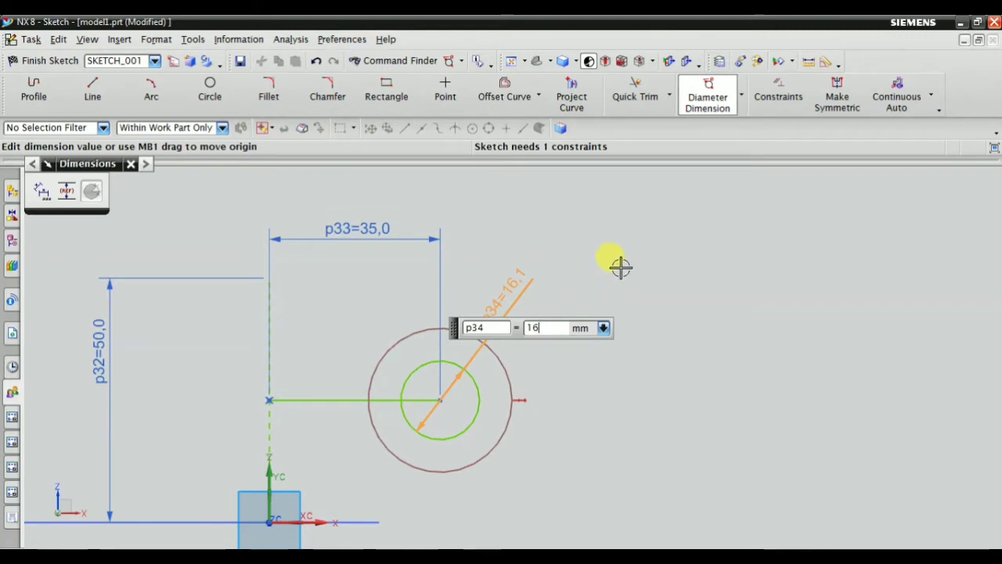
key("Return")
middle_click(644, 241)
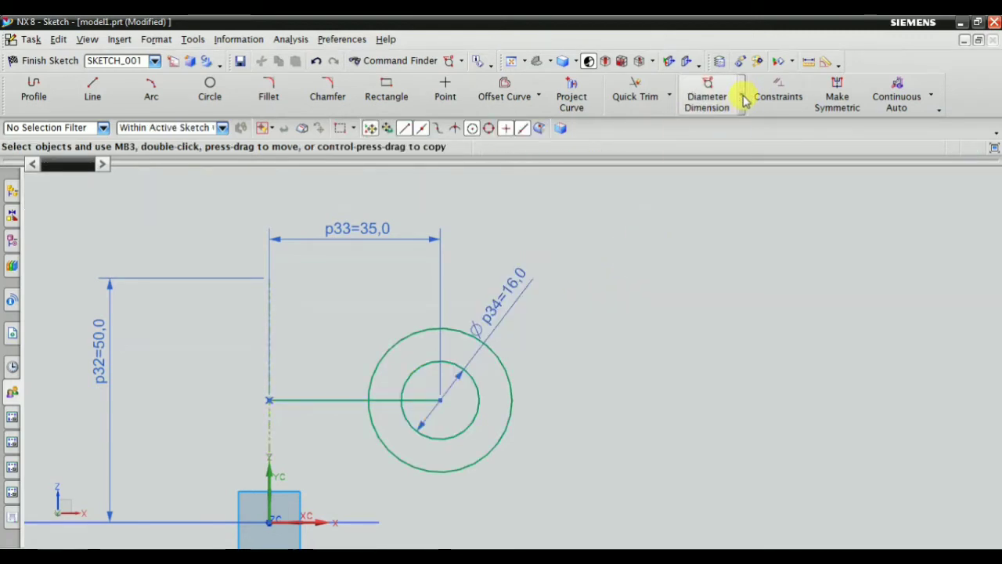
Give the outer circle a 15 mm radius dimension, then view the reference drawing.
left_click(741, 96)
left_click(745, 241)
left_click(501, 362)
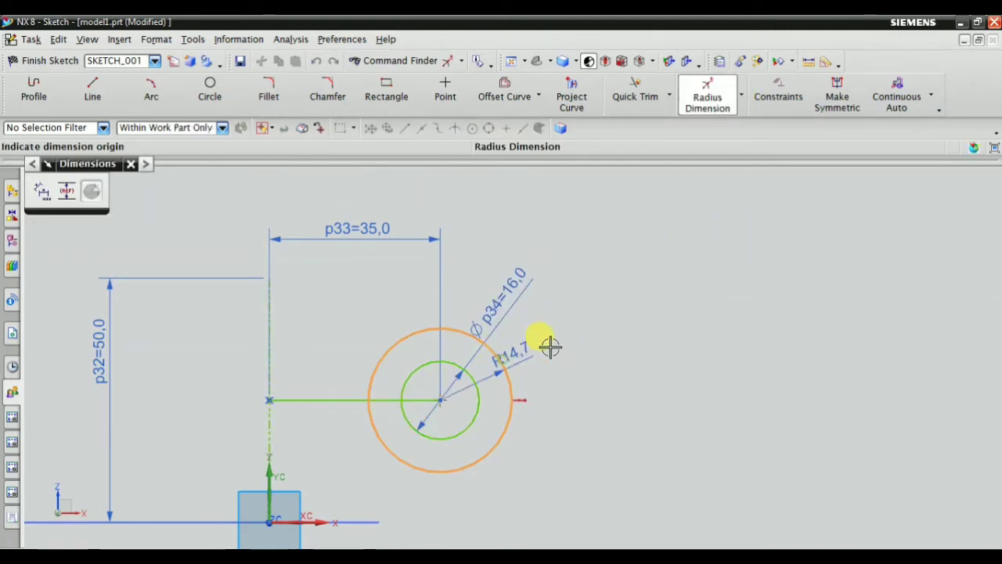
left_click(548, 345)
type("15")
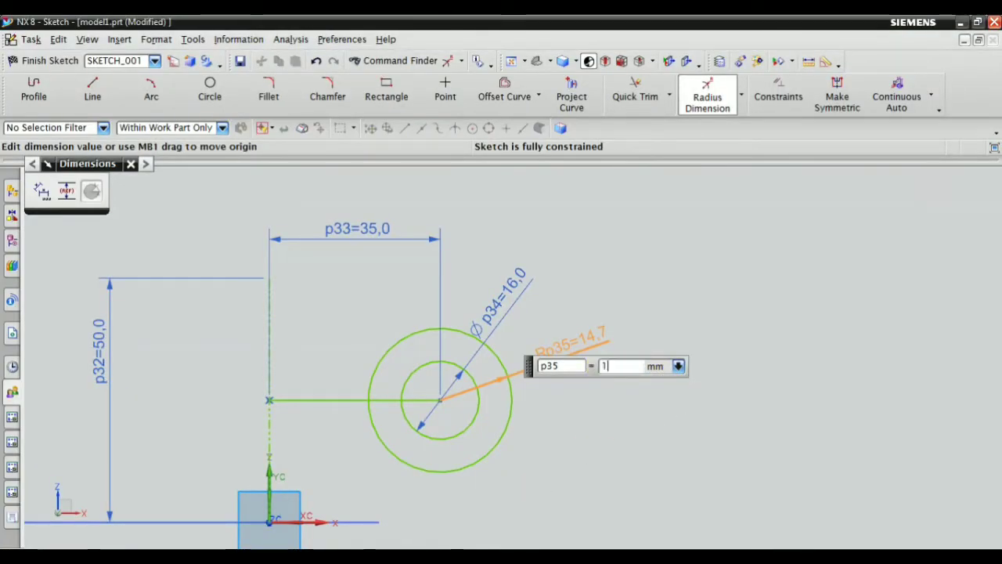
middle_click(665, 294)
scroll(592, 363, "down", 3)
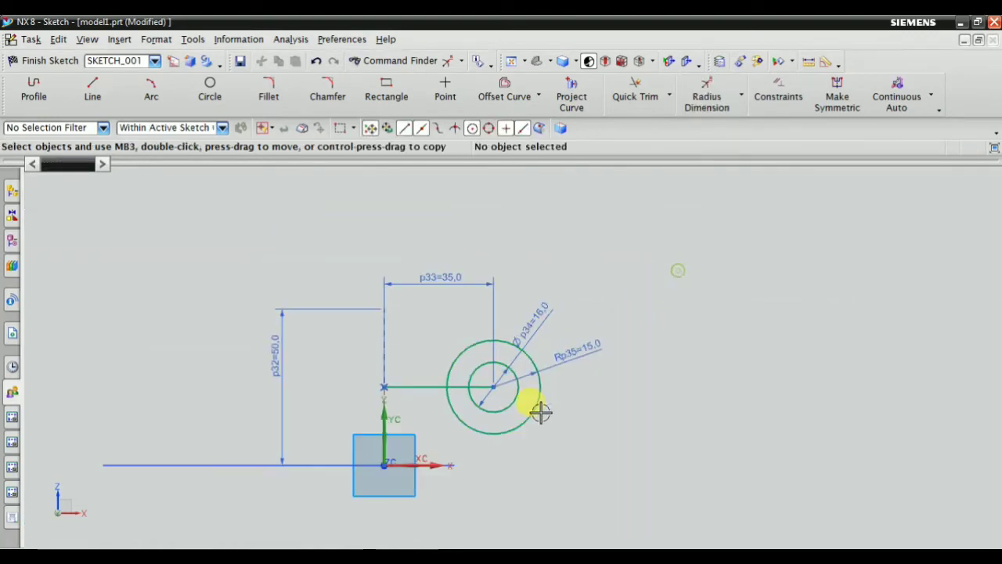
key("alt+Tab")
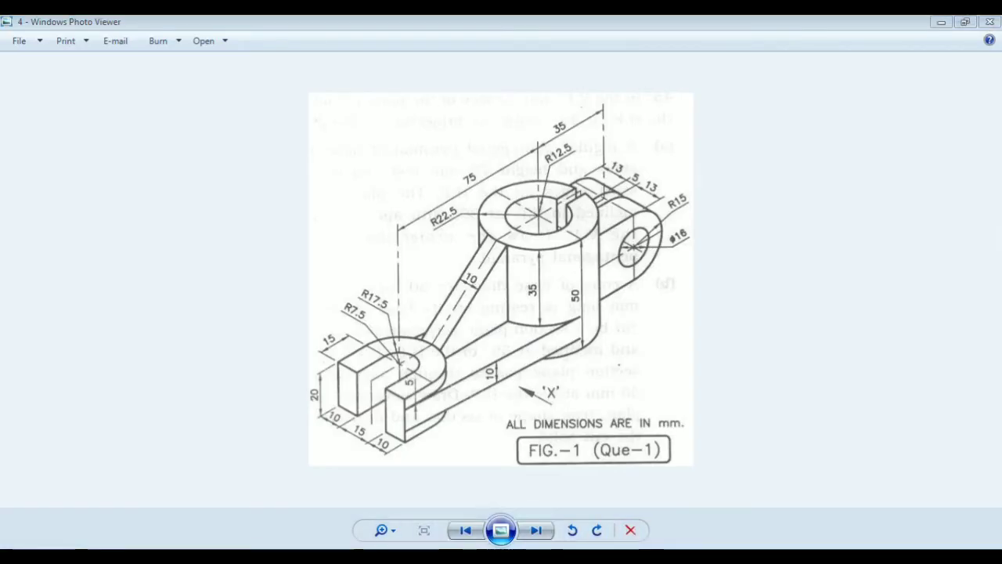
Draw horizontal lines leftward from the tops of the outer and inner circles.
key("alt+Tab")
scroll(380, 340, "up", 3)
scroll(431, 338, "down", 2)
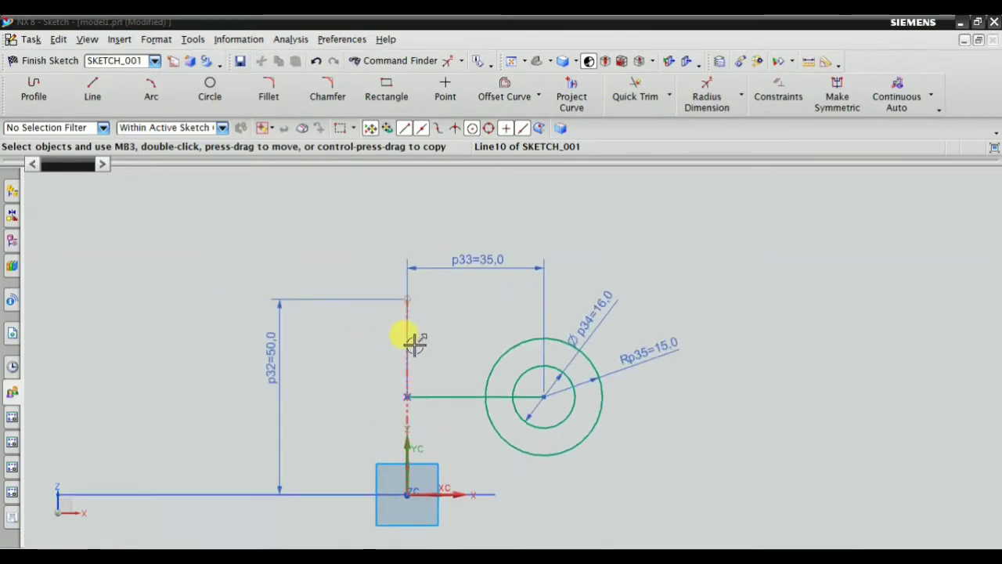
left_click(92, 91)
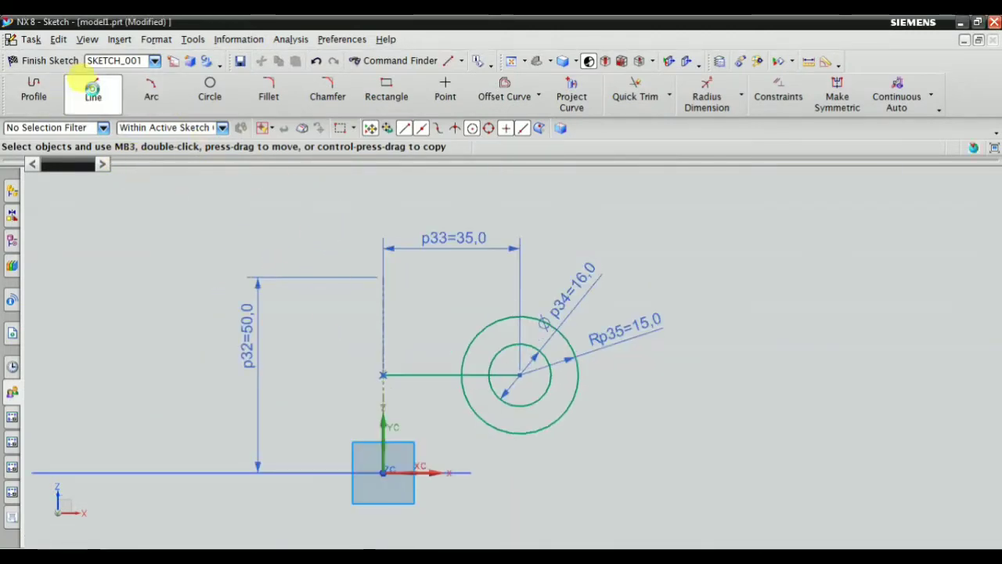
scroll(476, 308, "up", 2)
scroll(492, 284, "up", 2)
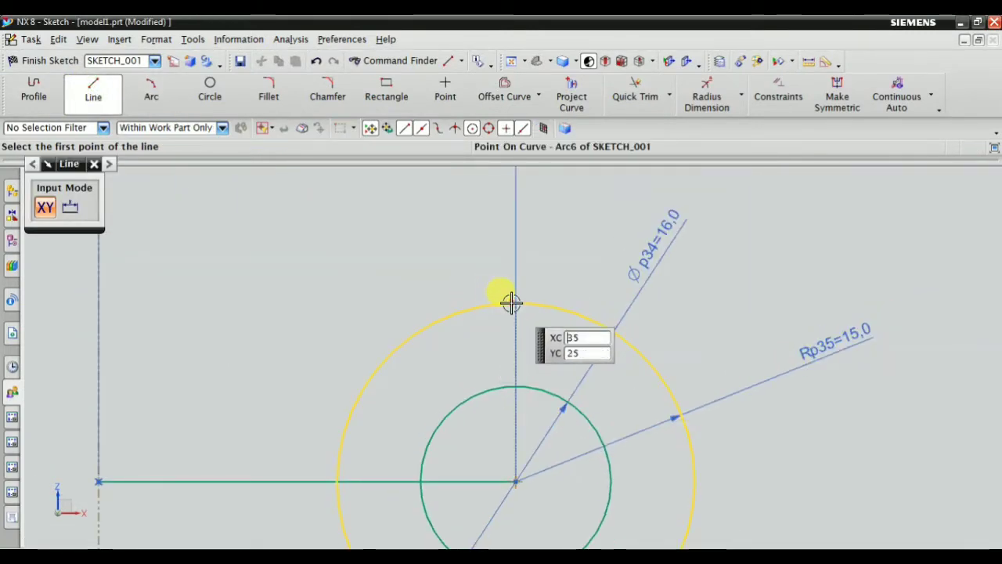
left_click(487, 133)
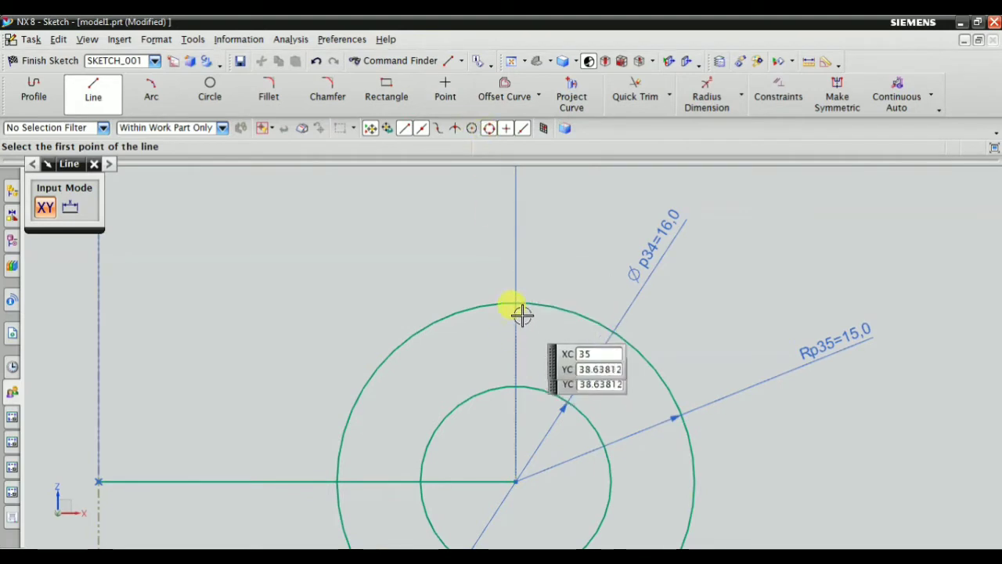
left_click(513, 299)
scroll(364, 298, "down", 1)
left_click(231, 300)
key("Escape")
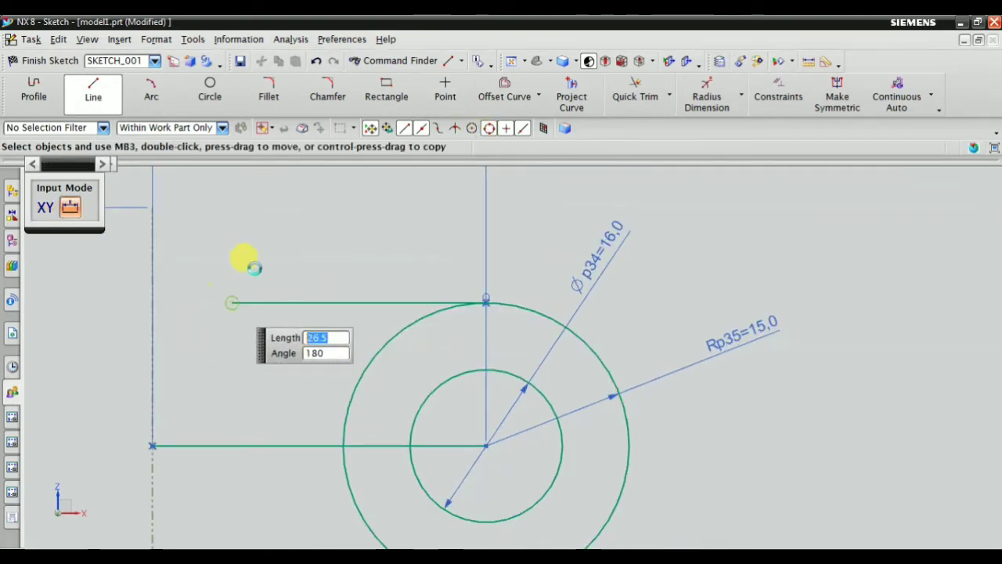
scroll(326, 248, "down", 1)
left_click(115, 94)
scroll(438, 352, "up", 3)
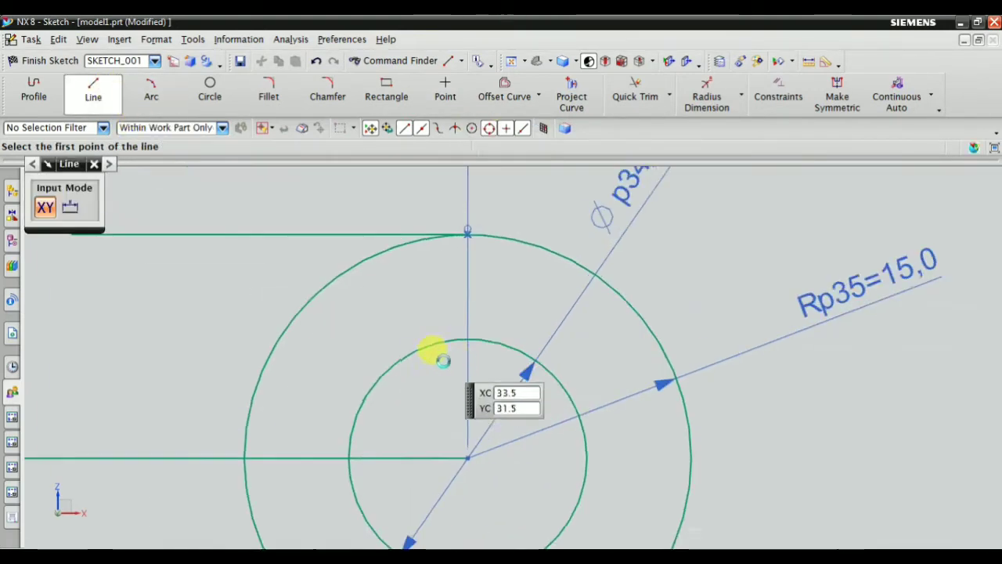
scroll(431, 352, "up", 1)
left_click(468, 331)
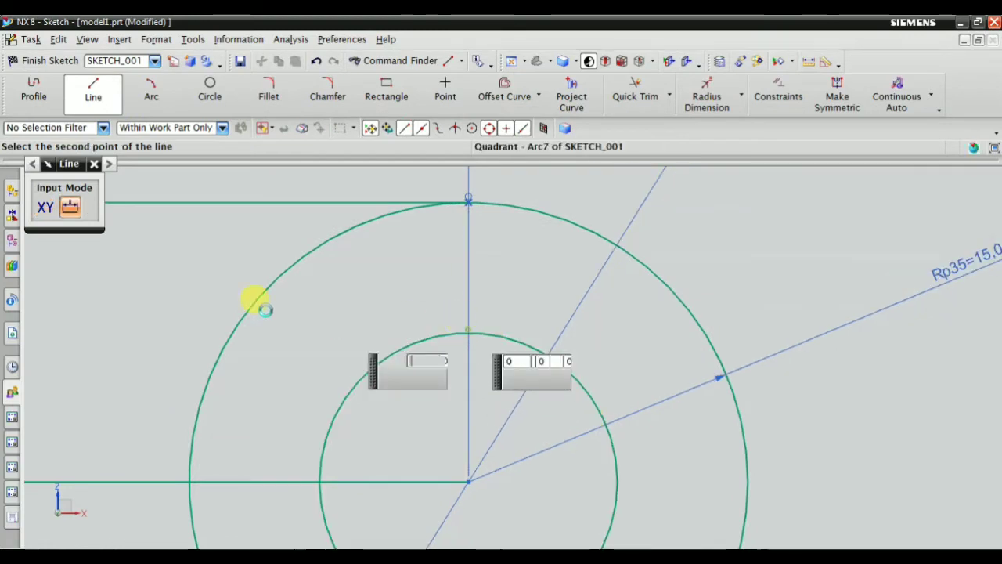
left_click(80, 331)
key("Escape")
scroll(229, 272, "down", 3)
scroll(229, 273, "up", 3)
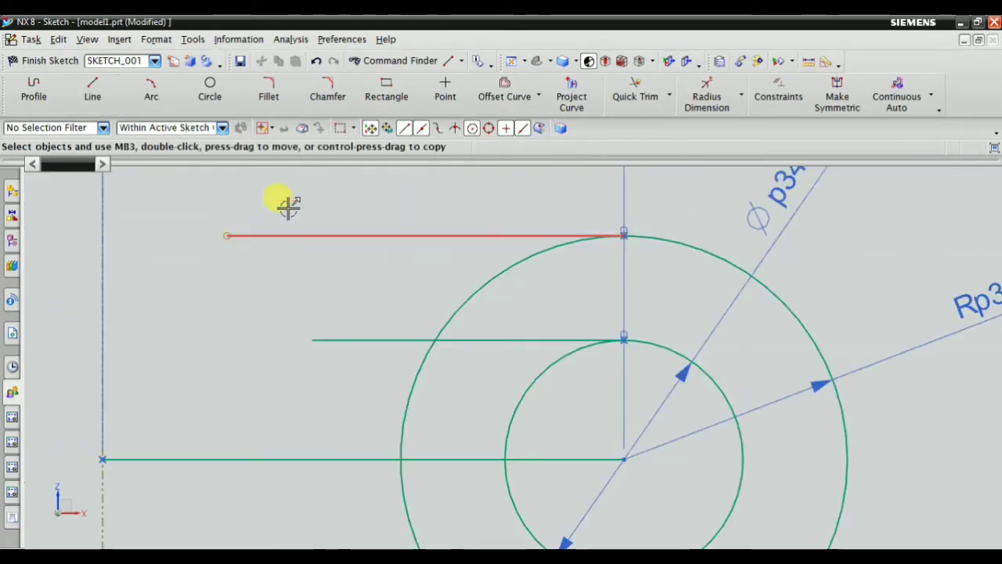
scroll(287, 201, "up", 1)
Constrain the top and middle horizontal lines to the vertical line until the sketch is fully constrained.
left_click(780, 98)
scroll(764, 193, "down", 3)
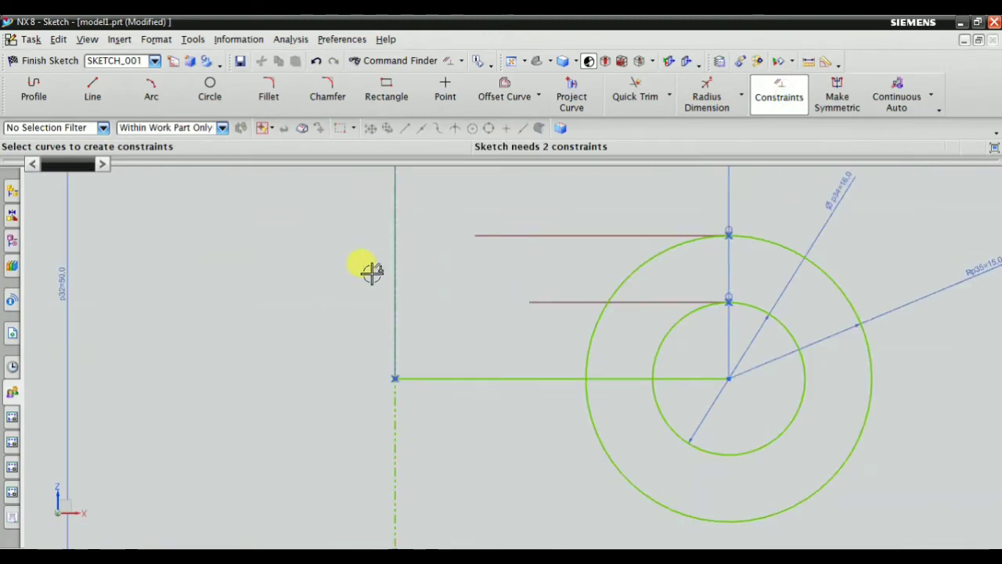
left_click(470, 234)
scroll(392, 290, "down", 2)
left_click(388, 287)
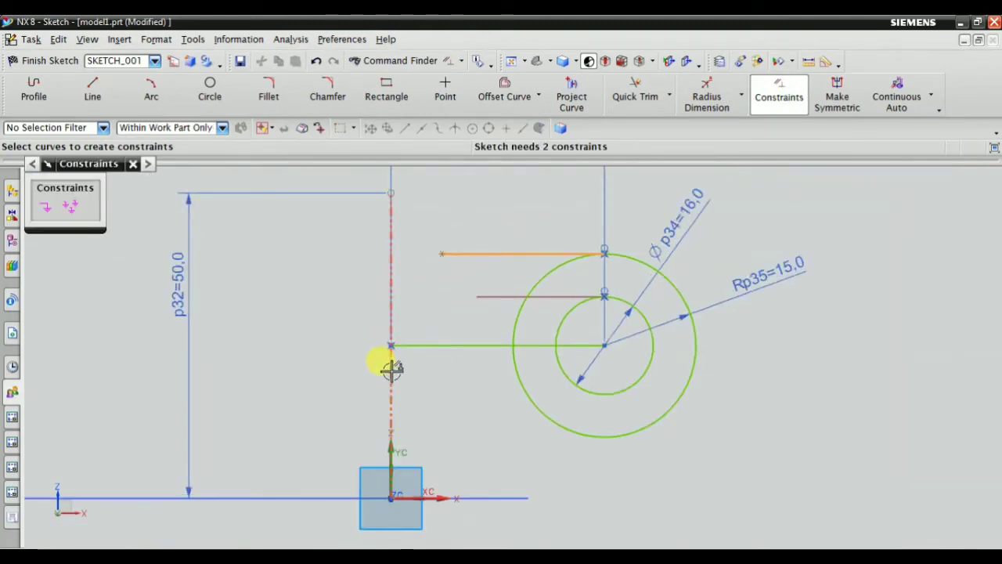
scroll(390, 368, "up", 1)
left_click(86, 205)
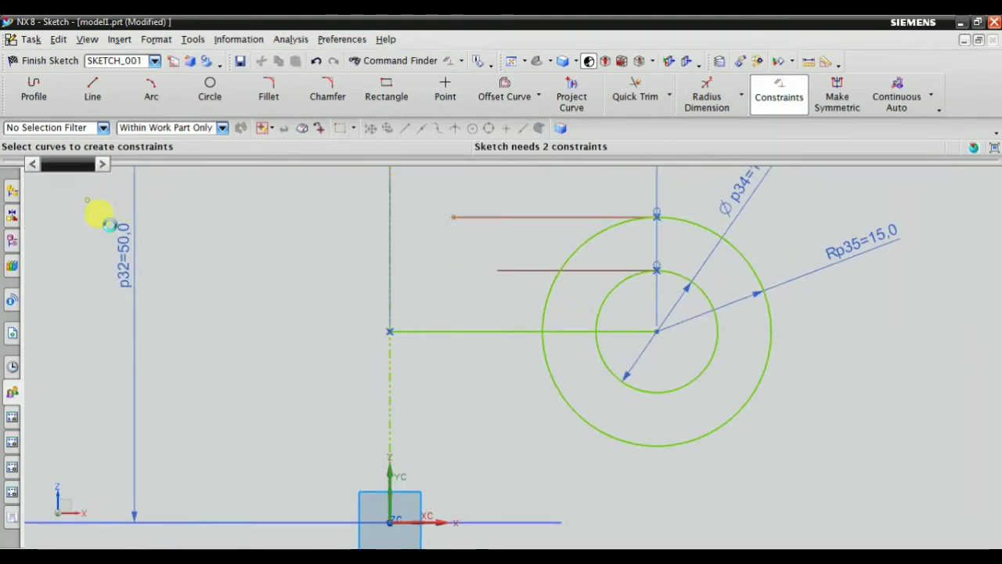
left_click(498, 269)
left_click(388, 380)
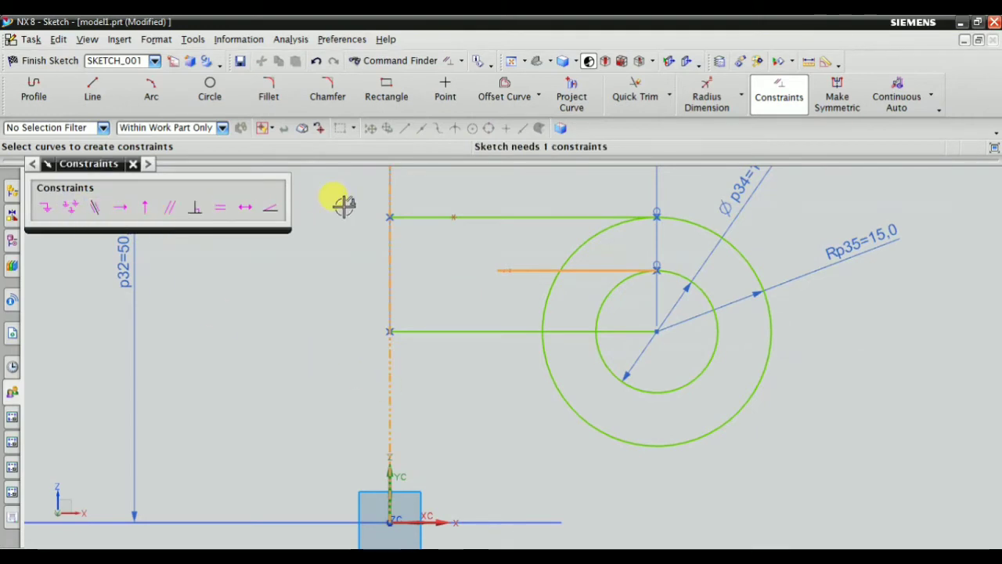
key("Escape")
left_click(783, 94)
left_click(501, 270)
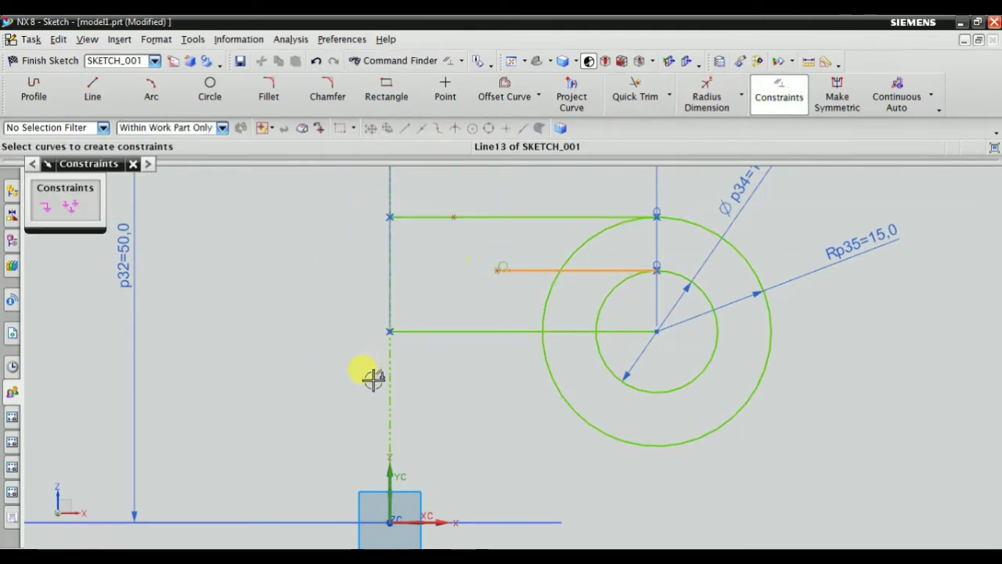
left_click(109, 205)
key("Escape")
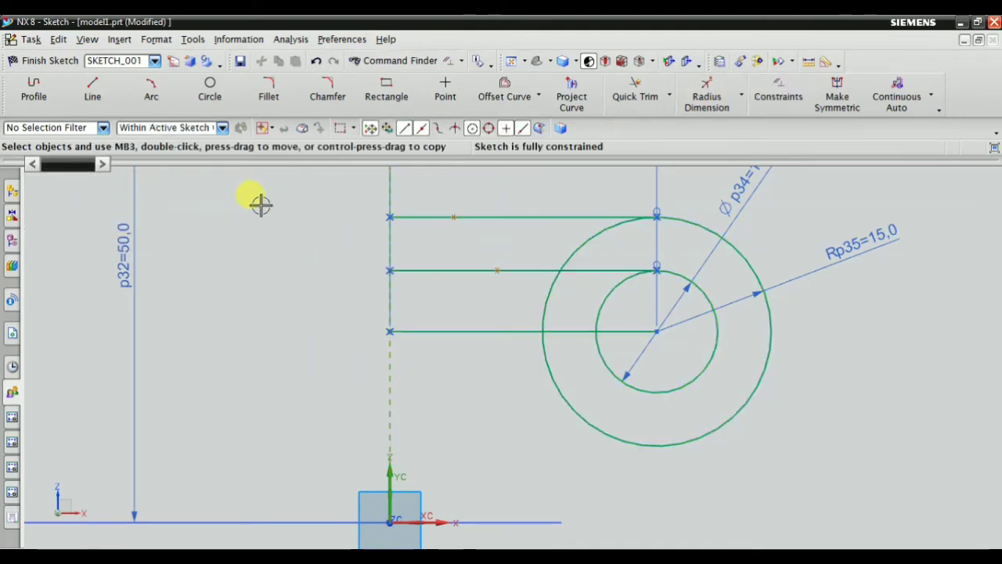
scroll(274, 223, "down", 1)
scroll(274, 223, "down", 1)
scroll(423, 166, "up", 2)
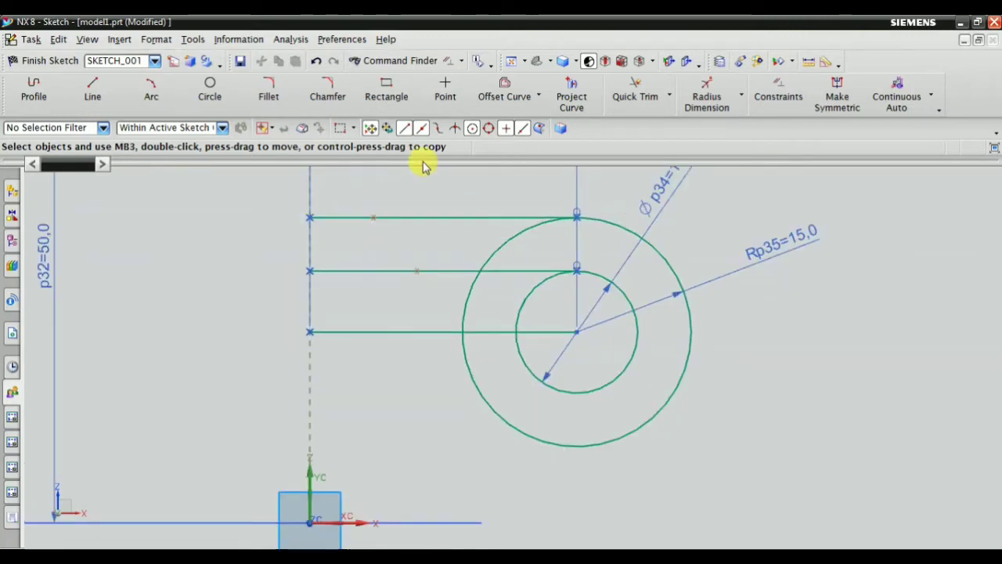
Convert the lower 35 mm horizontal line to a dashed reference centreline.
right_click(414, 330)
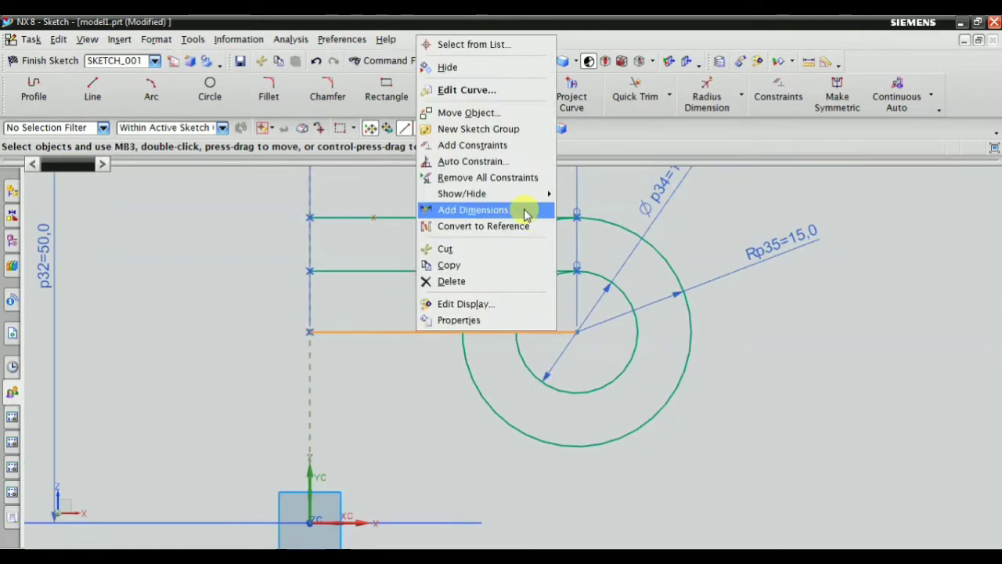
left_click(447, 223)
scroll(301, 198, "up", 3)
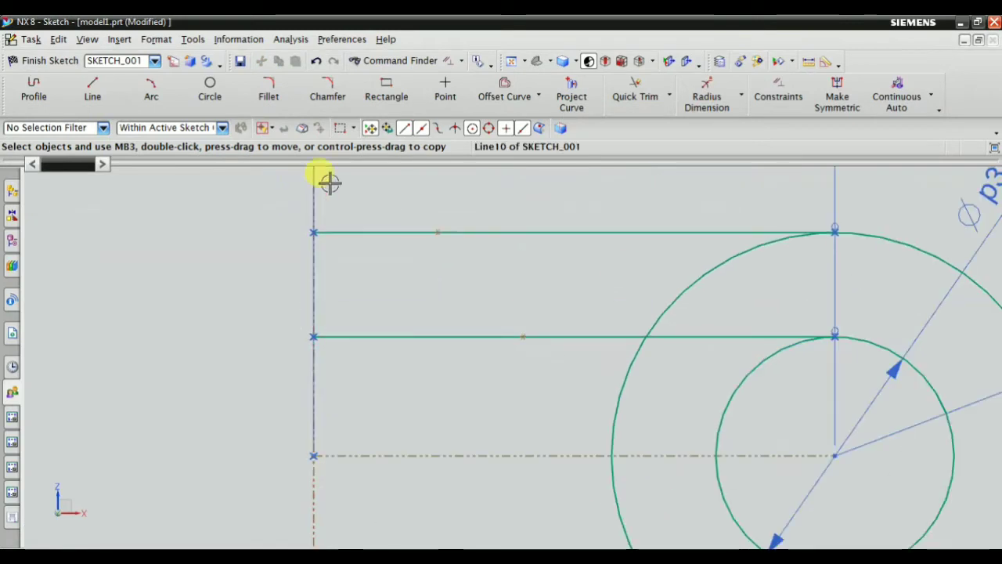
scroll(315, 292, "down", 2)
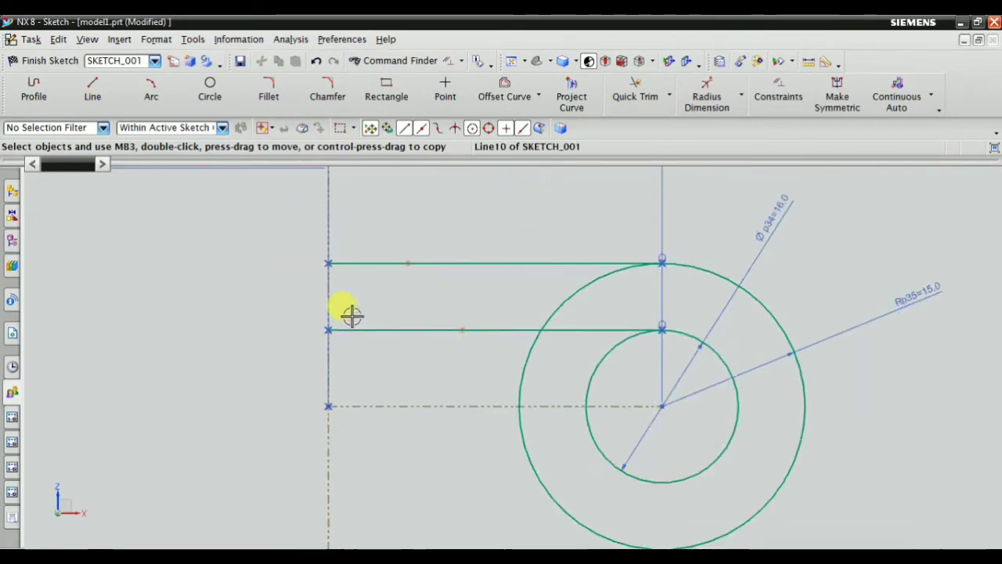
scroll(367, 274, "up", 1)
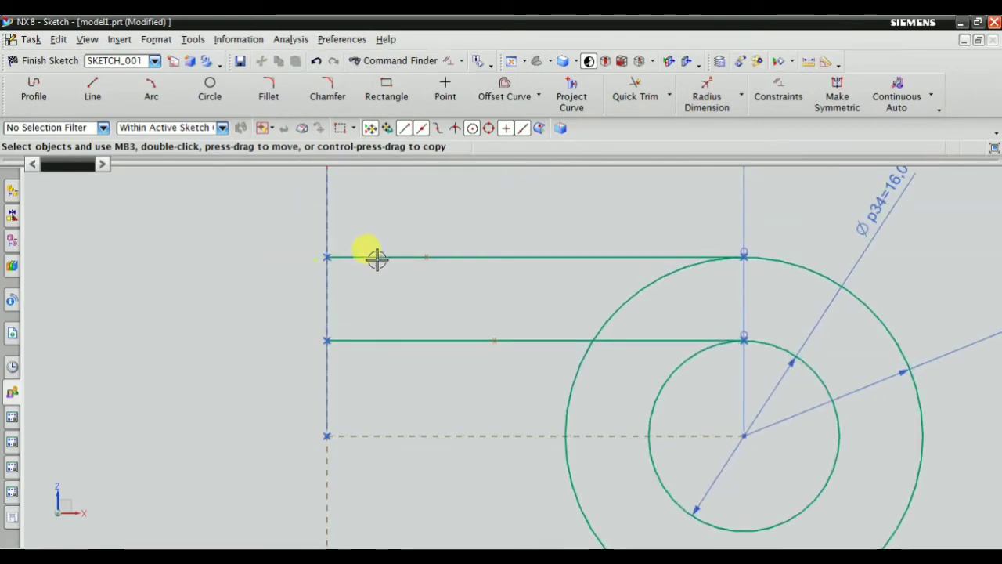
Start Quick Trim briefly, cancel it, and switch to Make Corner from the trim dropdown.
left_click(634, 94)
scroll(447, 291, "down", 2)
scroll(423, 223, "down", 1)
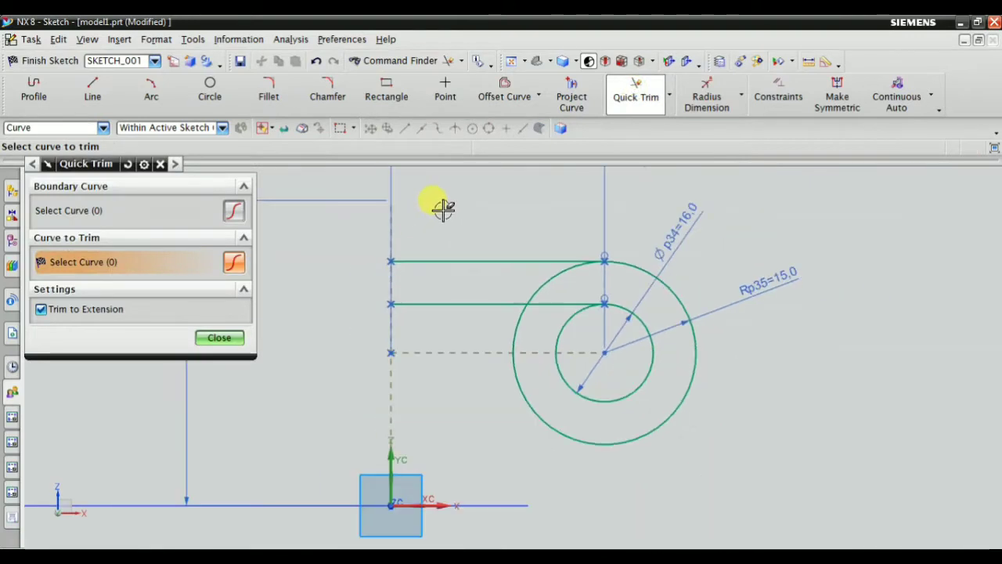
key("Escape")
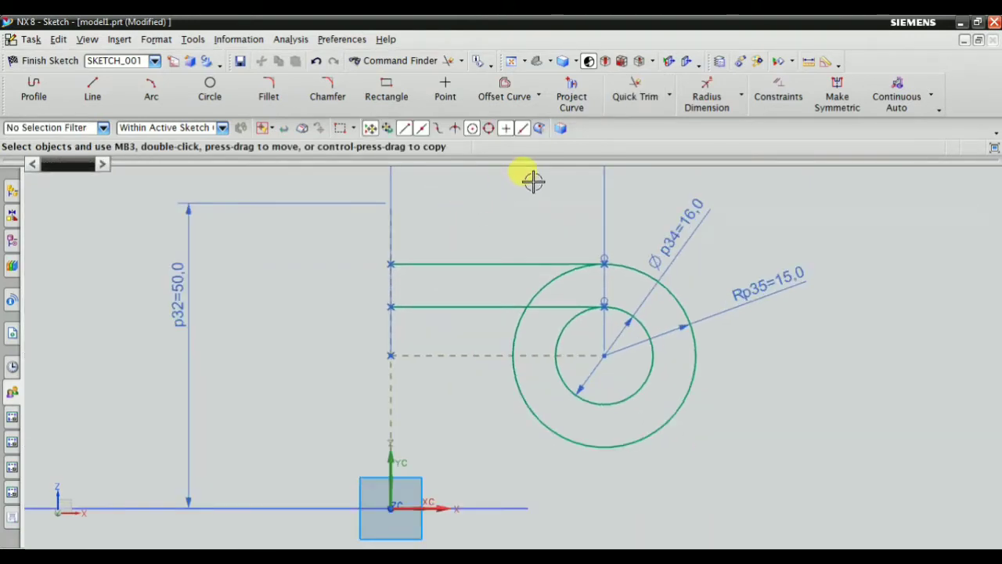
scroll(407, 216, "up", 1)
left_click(670, 94)
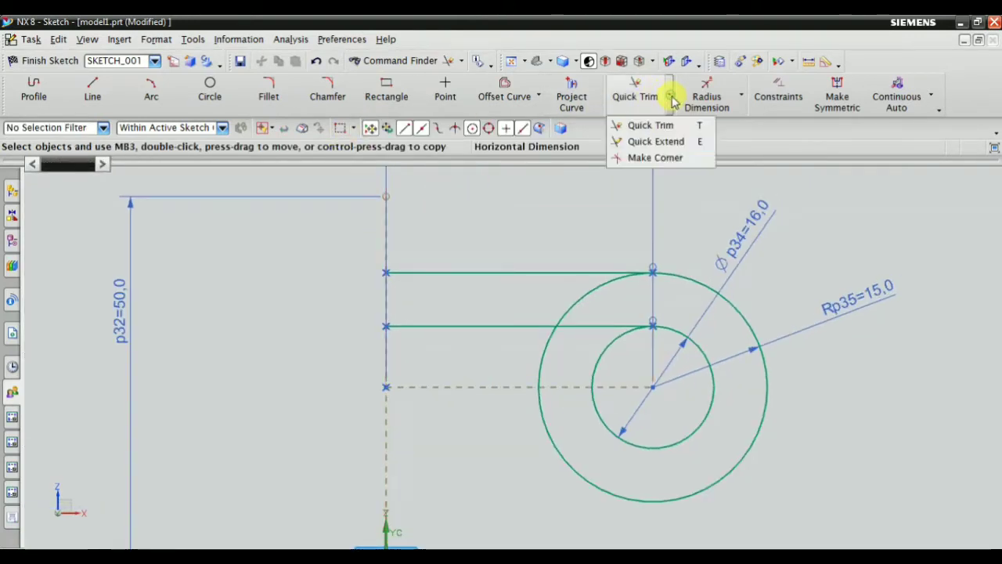
left_click(642, 157)
Join the top and middle horizontal lines to the vertical line with clean corners.
scroll(384, 305, "up", 2)
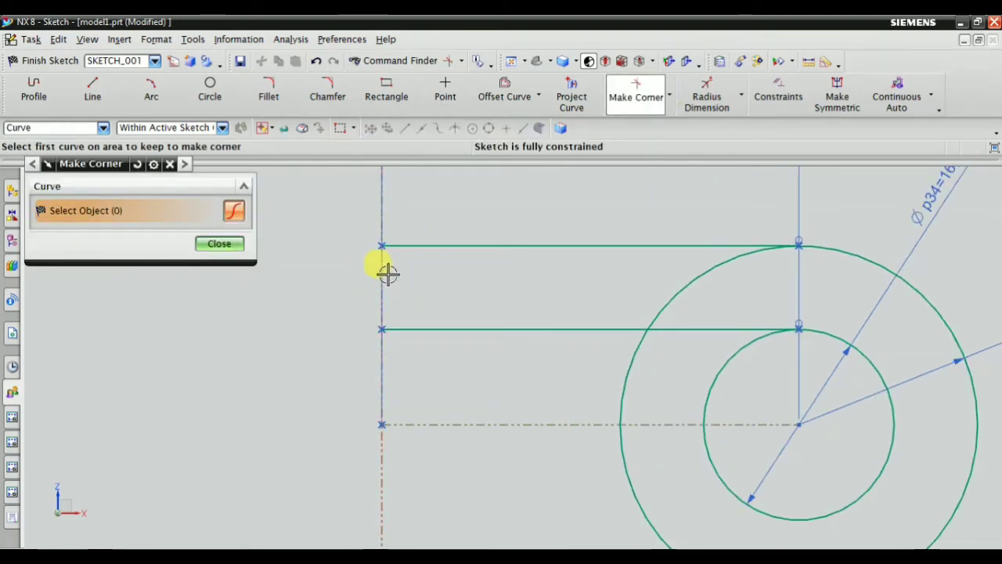
left_click(423, 245)
left_click(382, 288)
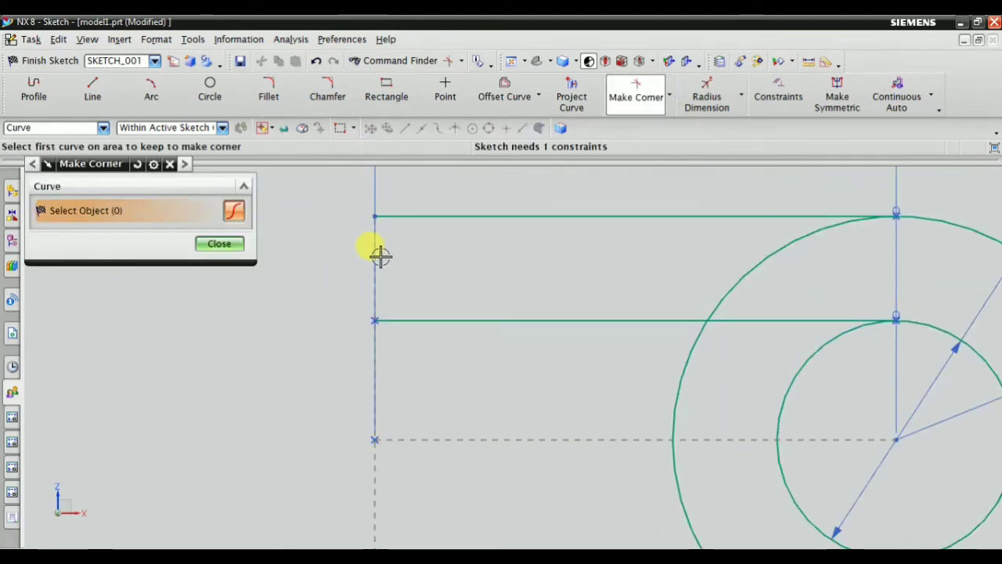
left_click(379, 255)
left_click(421, 319)
middle_click(425, 297)
Move the 35.0 dimension below the sketch.
scroll(426, 310, "down", 1)
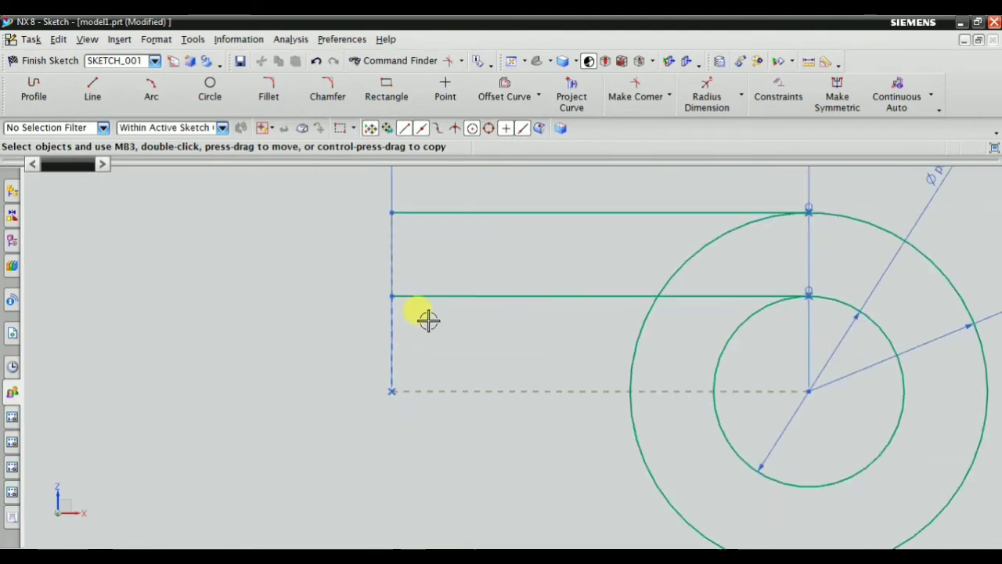
scroll(391, 347, "down", 3)
mouse_move(385, 219)
left_mouse_down()
mouse_move(483, 436)
mouse_move(515, 476)
mouse_move(619, 480)
left_mouse_up()
scroll(470, 171, "down", 1)
left_click(779, 90)
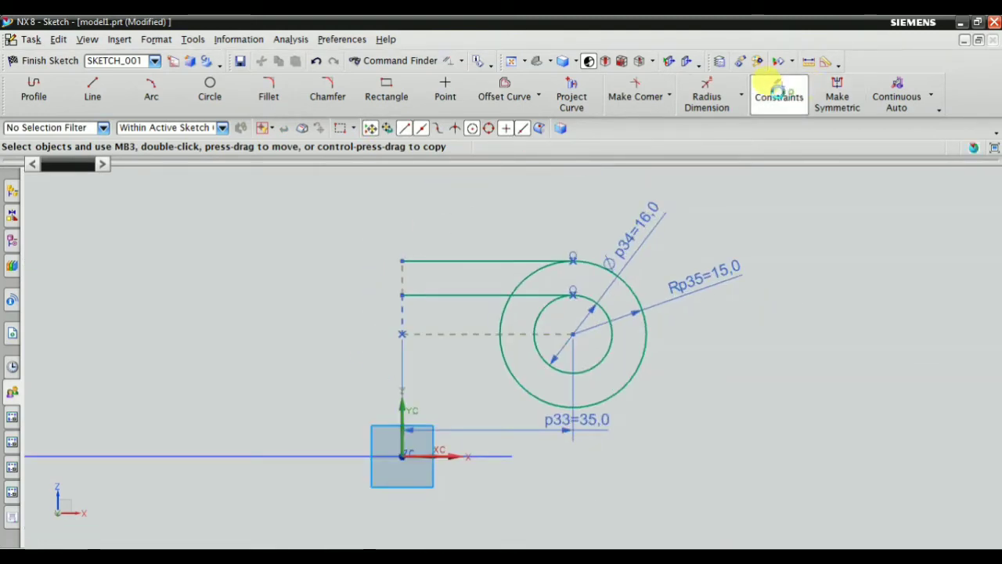
middle_click(346, 278)
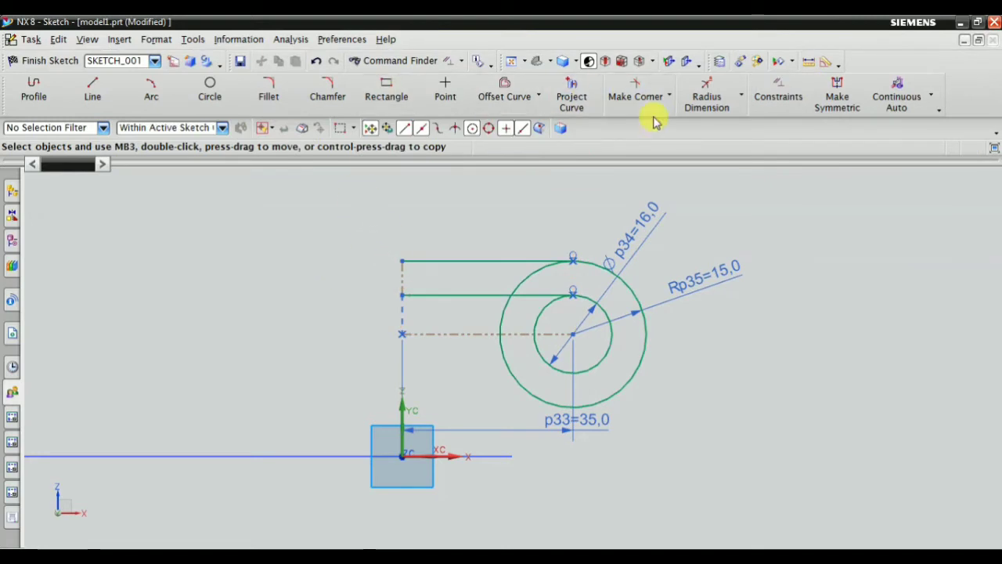
Dimension the horizontal centreline 25.0 above the X axis with Inferred Dimensions.
left_click(741, 94)
left_click(736, 127)
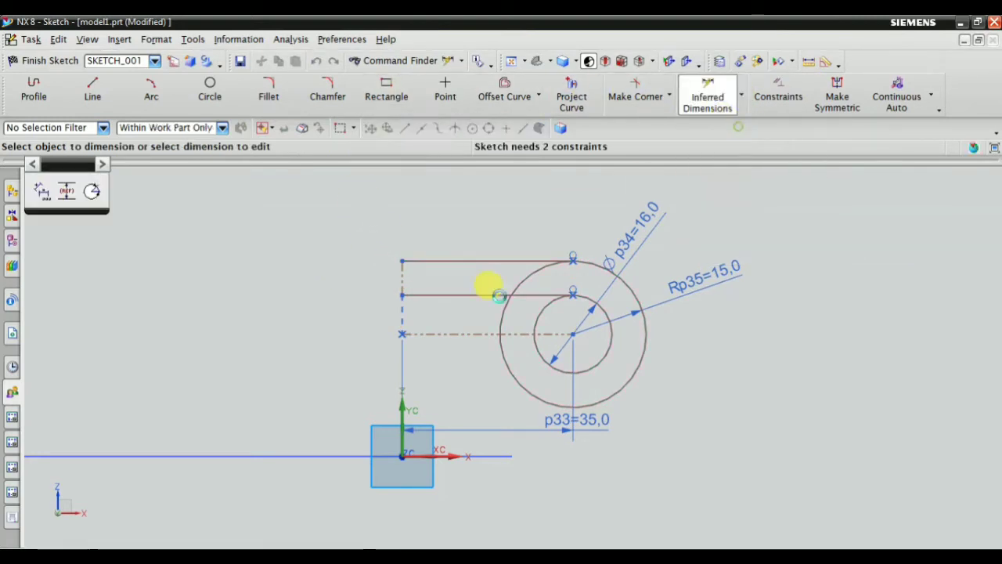
left_click(456, 458)
left_click(552, 328)
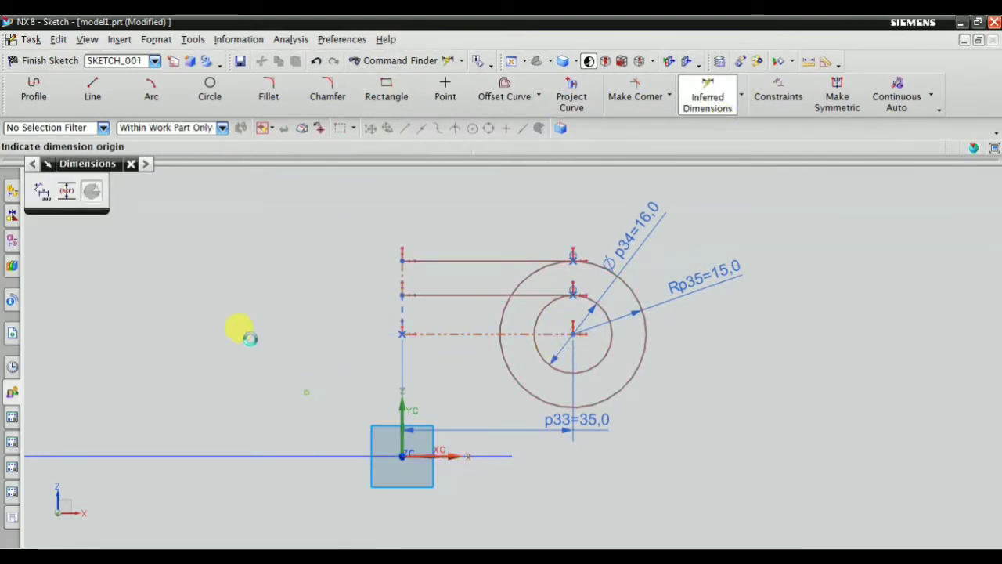
left_click(236, 313)
middle_click(235, 301)
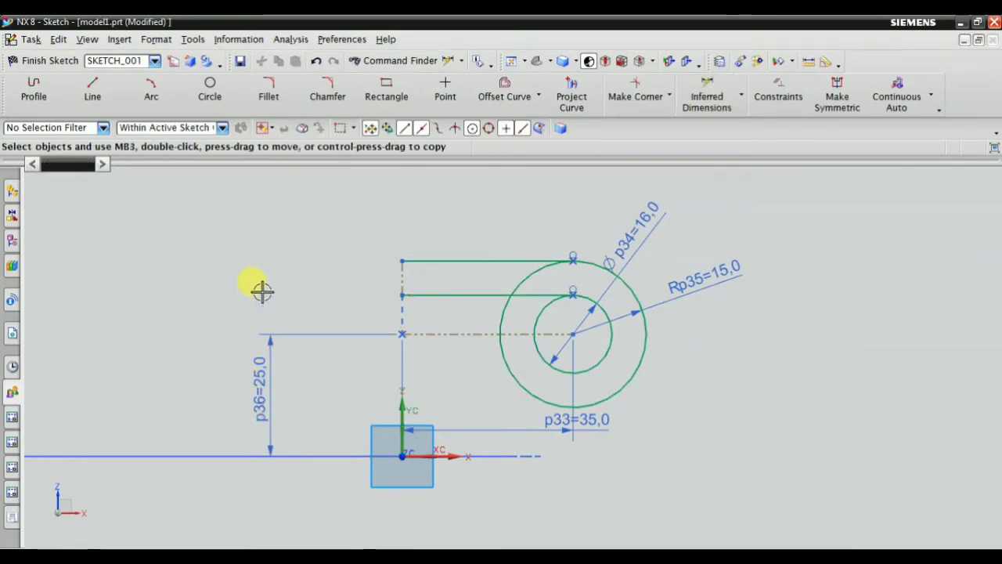
scroll(438, 309, "up", 2)
scroll(445, 296, "up", 2)
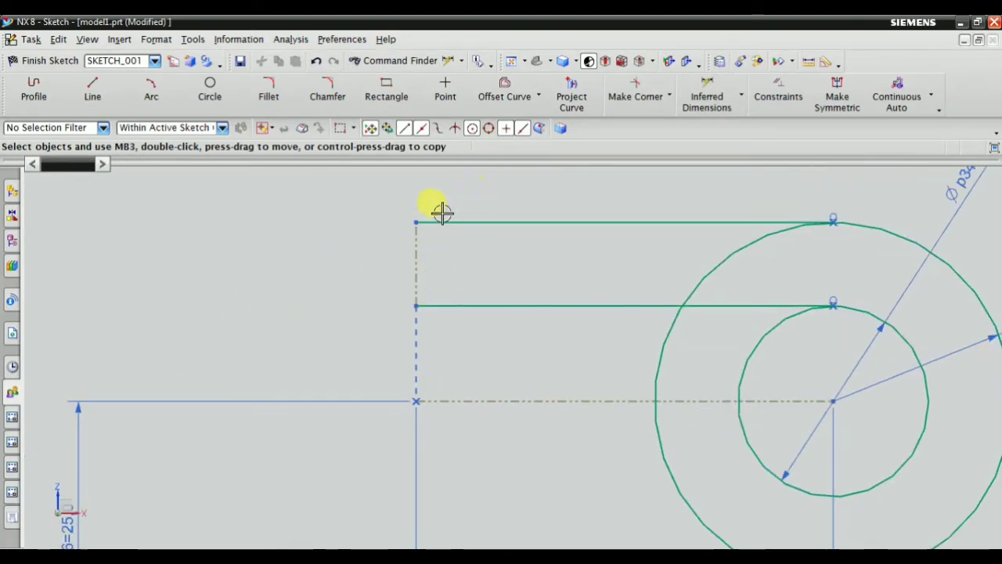
Add a constraint to the short vertical segment between the horizontal lines.
left_click(779, 97)
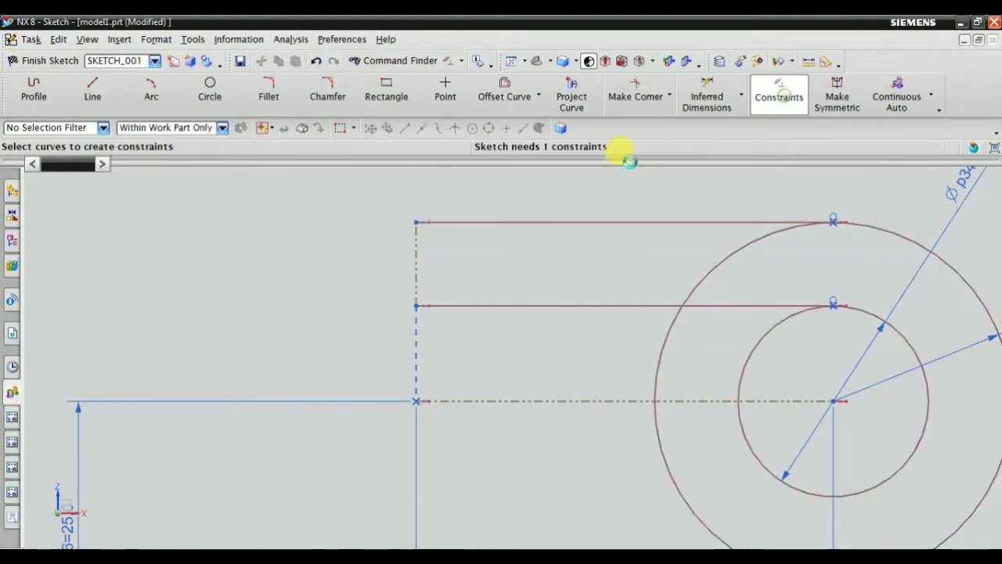
middle_click(371, 255)
scroll(391, 258, "down", 3)
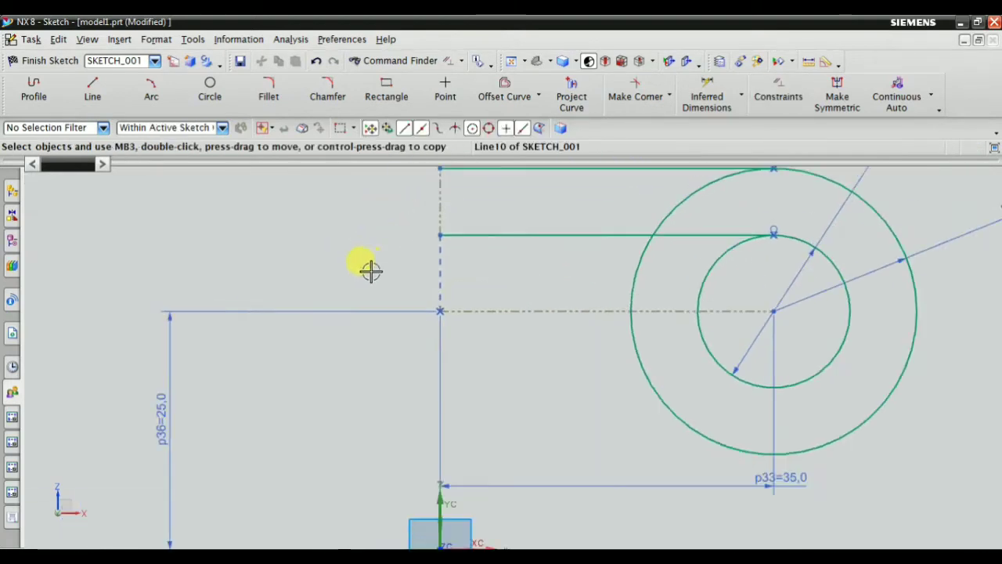
left_click(779, 94)
scroll(494, 381, "down", 3)
scroll(494, 381, "up", 3)
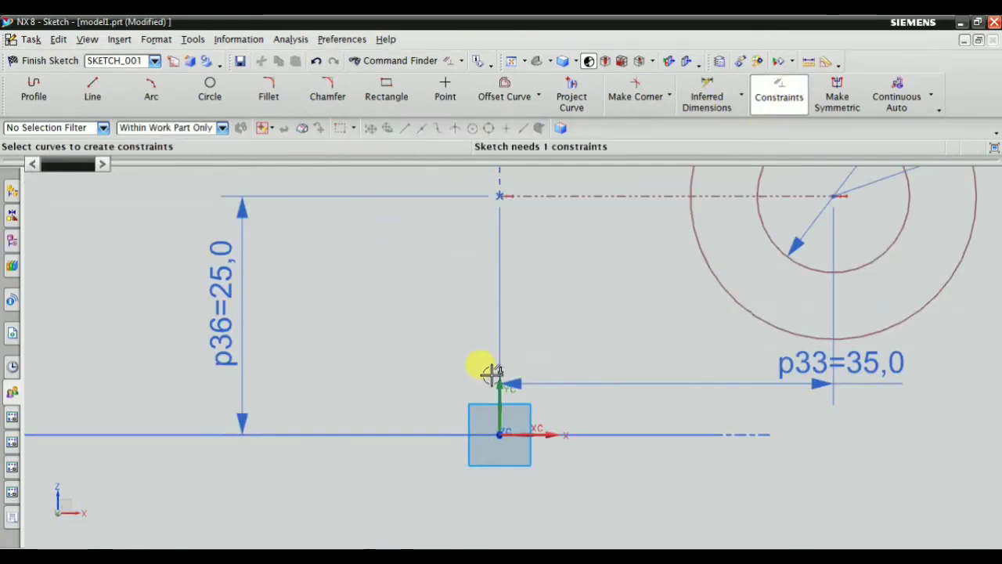
scroll(476, 409, "down", 3)
scroll(501, 246, "up", 3)
scroll(493, 242, "up", 3)
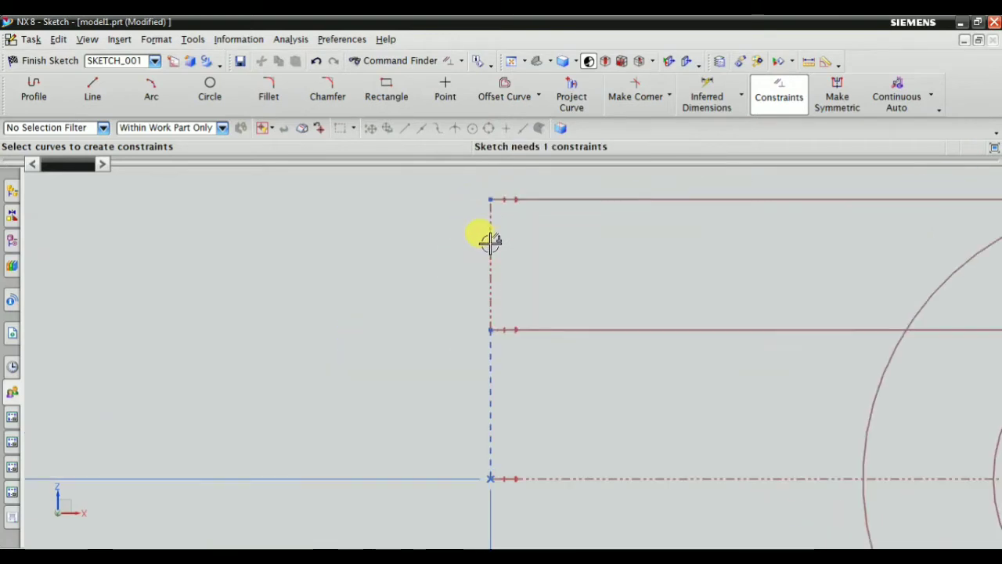
left_click(492, 250)
scroll(394, 282, "down", 3)
left_click(44, 208)
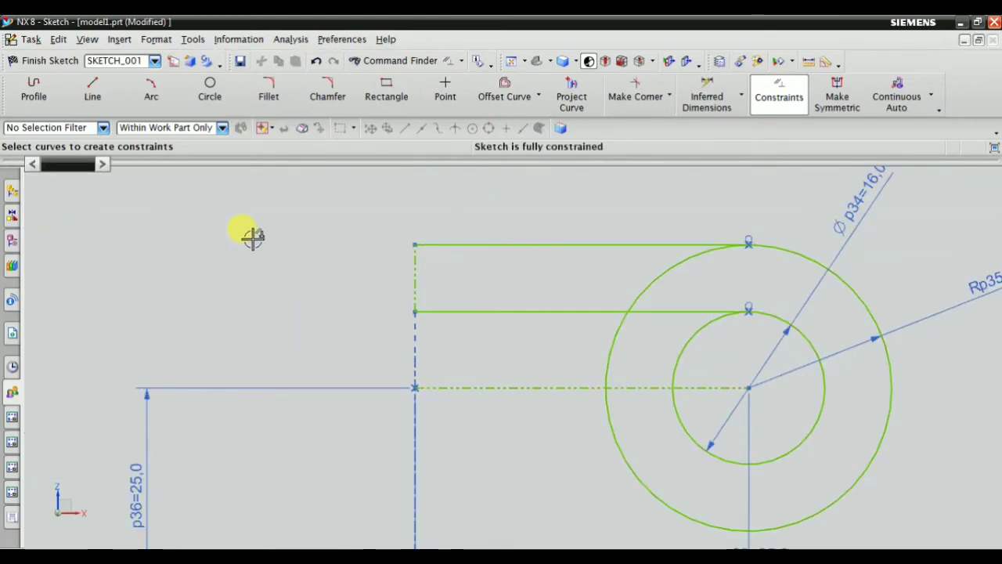
key("Escape")
scroll(415, 263, "up", 2)
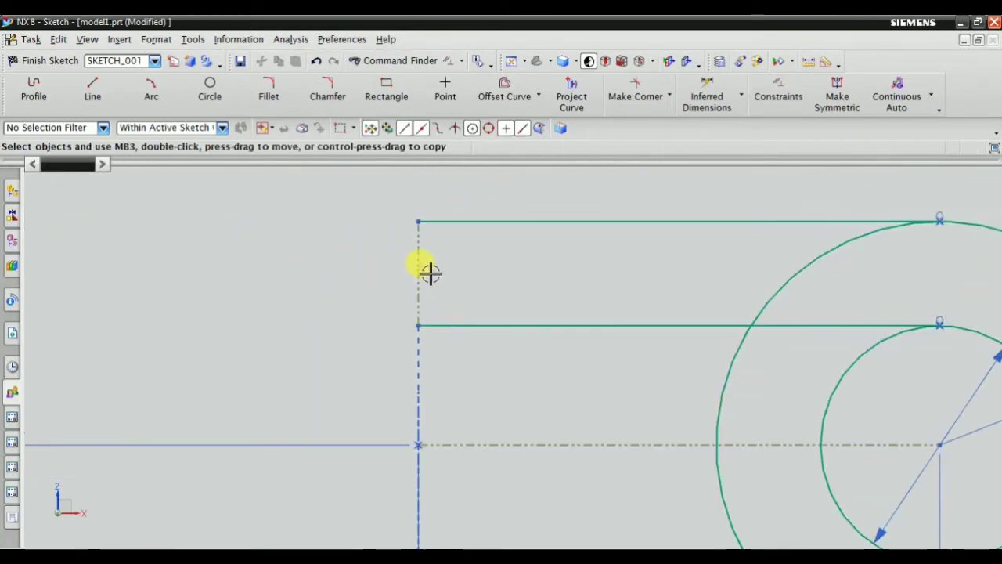
Convert the vertical segment to active sketch geometry.
right_click(419, 273)
left_click(493, 444)
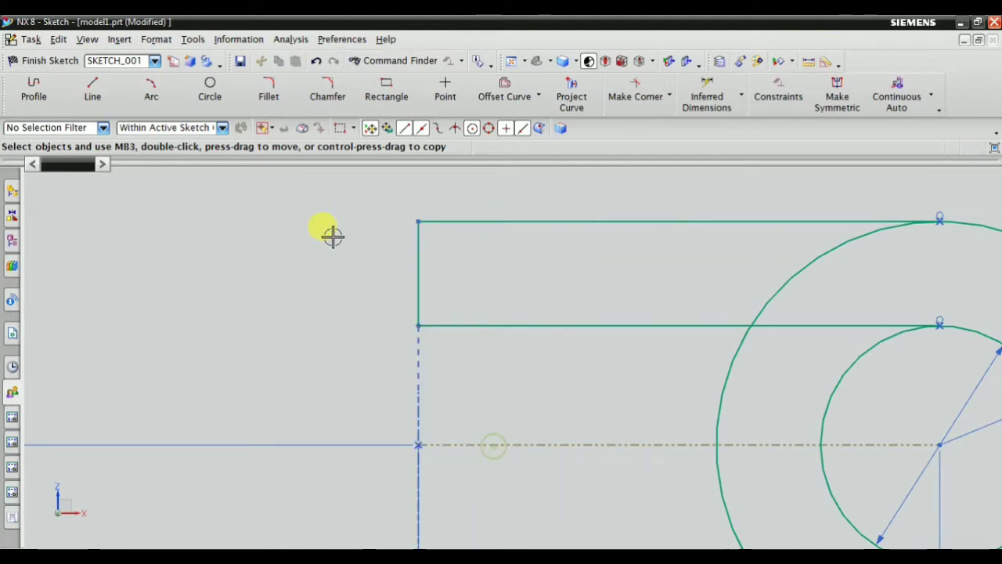
scroll(400, 211, "down", 3)
scroll(548, 180, "down", 1)
scroll(621, 196, "up", 2)
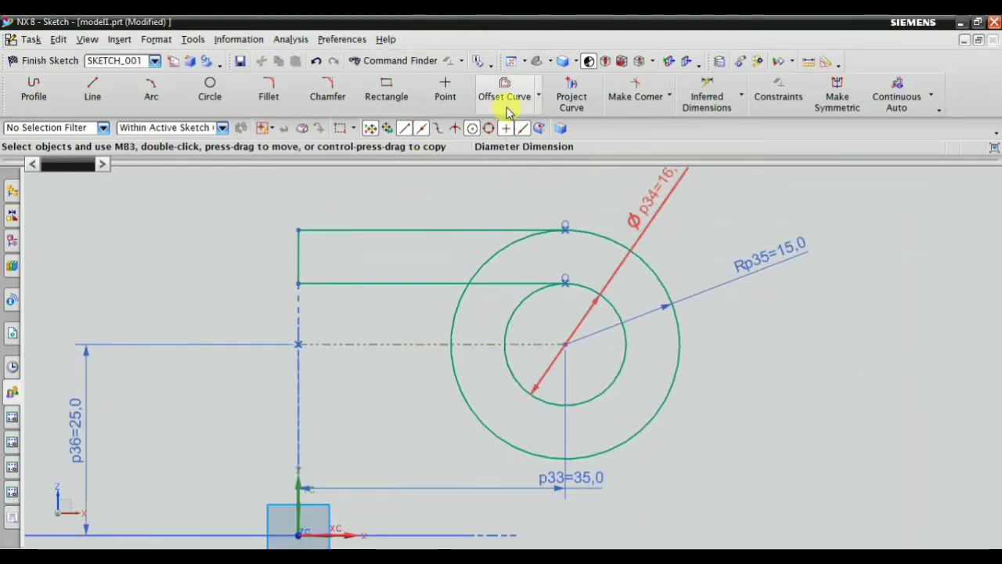
Quick Trim the outer circle's arc between the lines and the inner circle's upper-left arc.
left_click(669, 97)
left_click(649, 125)
scroll(464, 249, "up", 1)
mouse_move(463, 249)
left_mouse_down()
mouse_move(529, 249)
mouse_move(538, 236)
left_mouse_up()
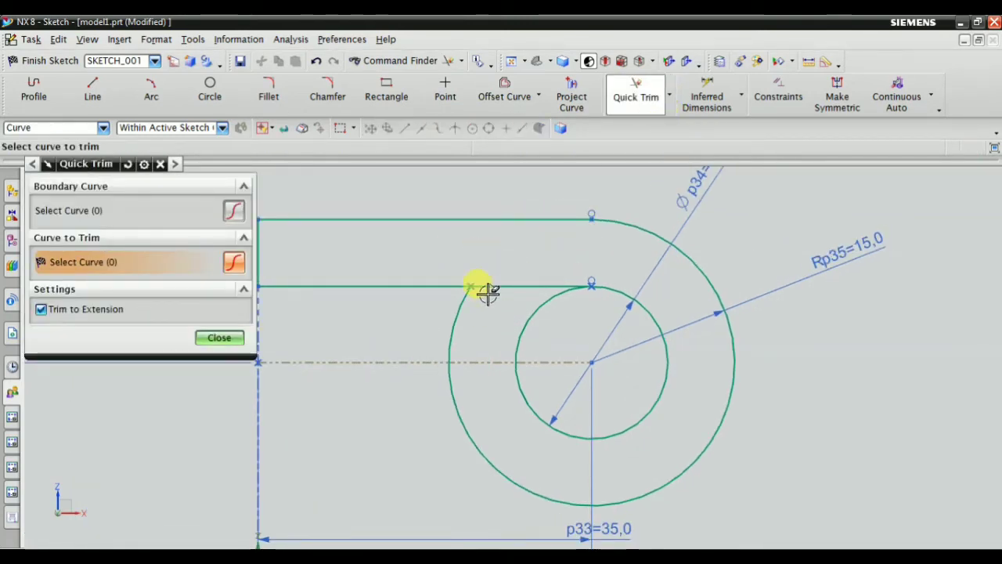
scroll(487, 293, "down", 1)
scroll(487, 296, "up", 2)
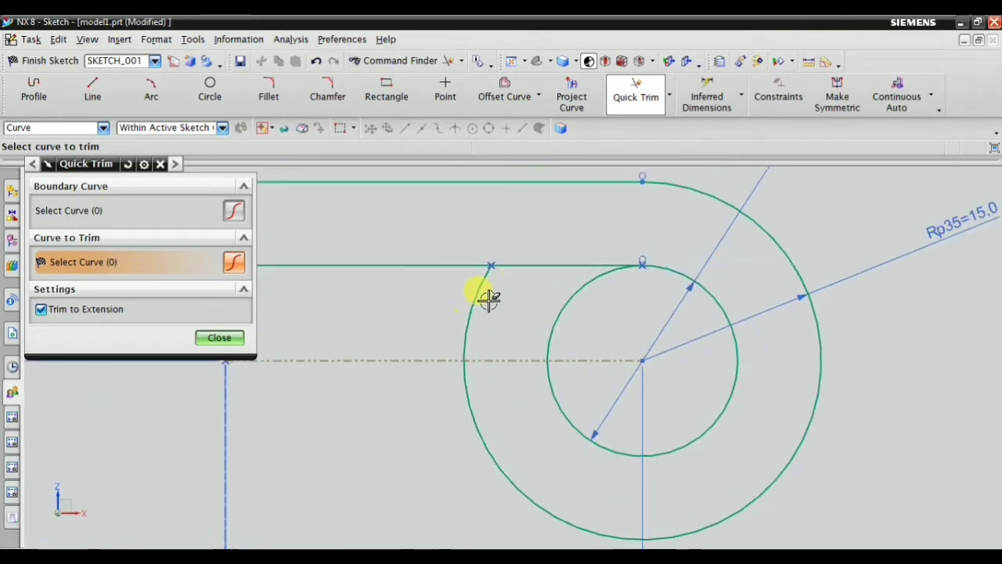
left_click_drag(611, 307, 595, 304)
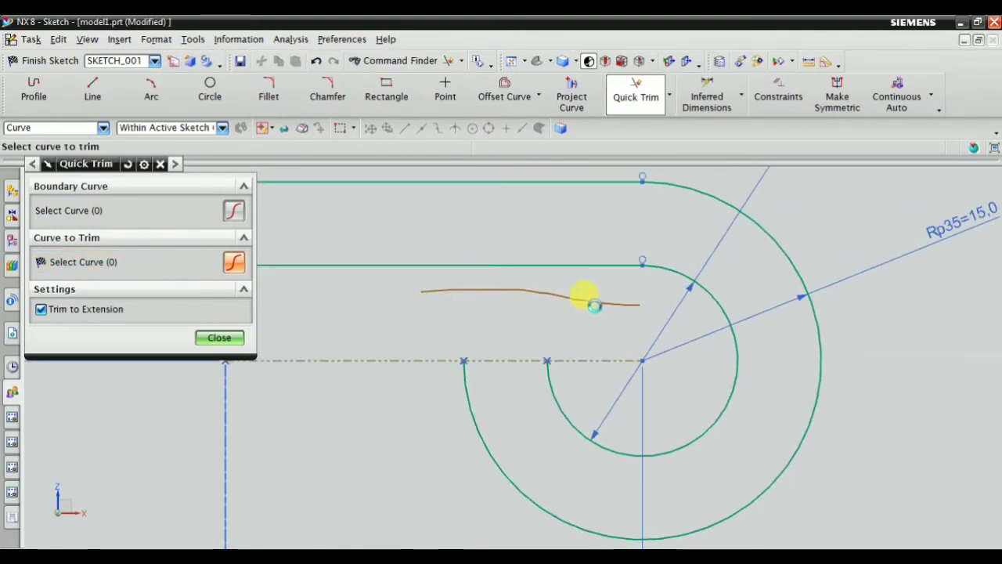
scroll(591, 308, "down", 3)
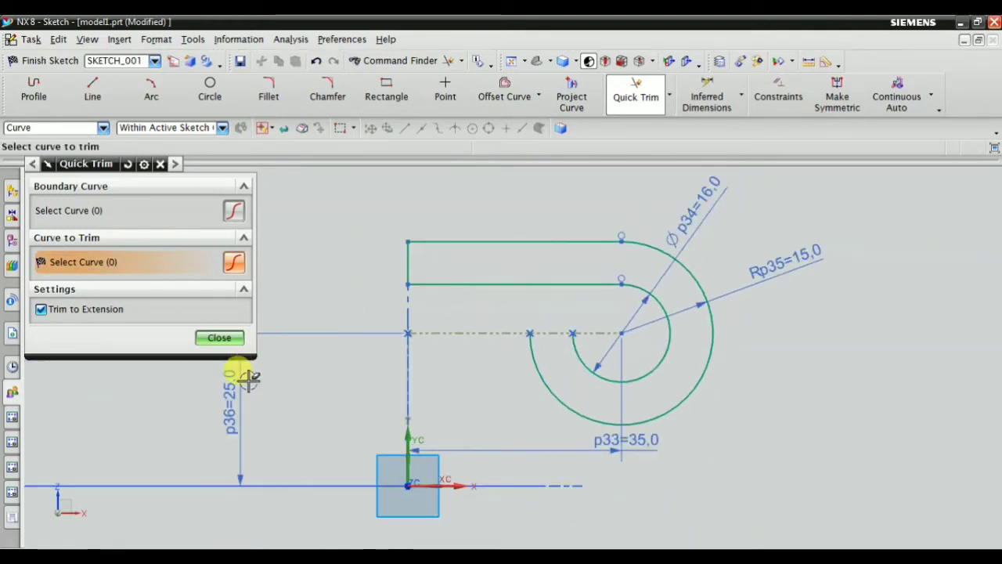
left_click(217, 337)
scroll(501, 258, "up", 1)
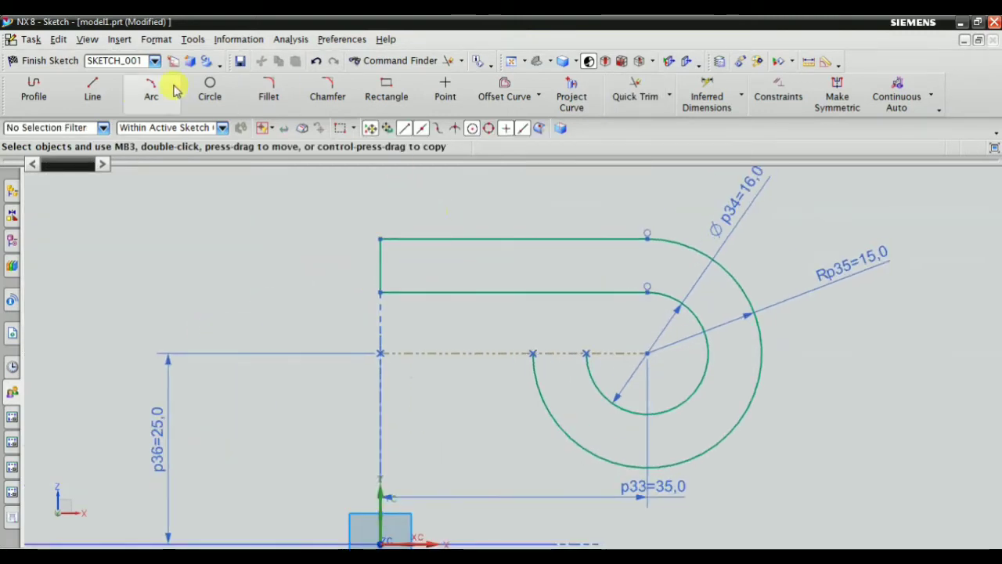
Start Mirror Curve and pick the top line and outer arc, dropping the inner line and arc.
left_click(540, 95)
left_click(509, 157)
left_click(459, 293)
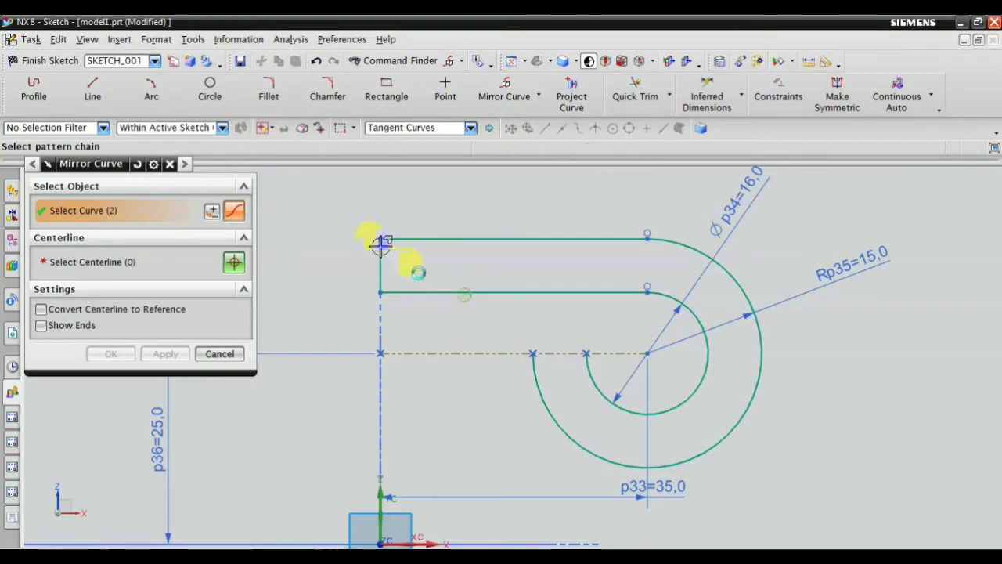
left_click(429, 238)
scroll(407, 251, "down", 1)
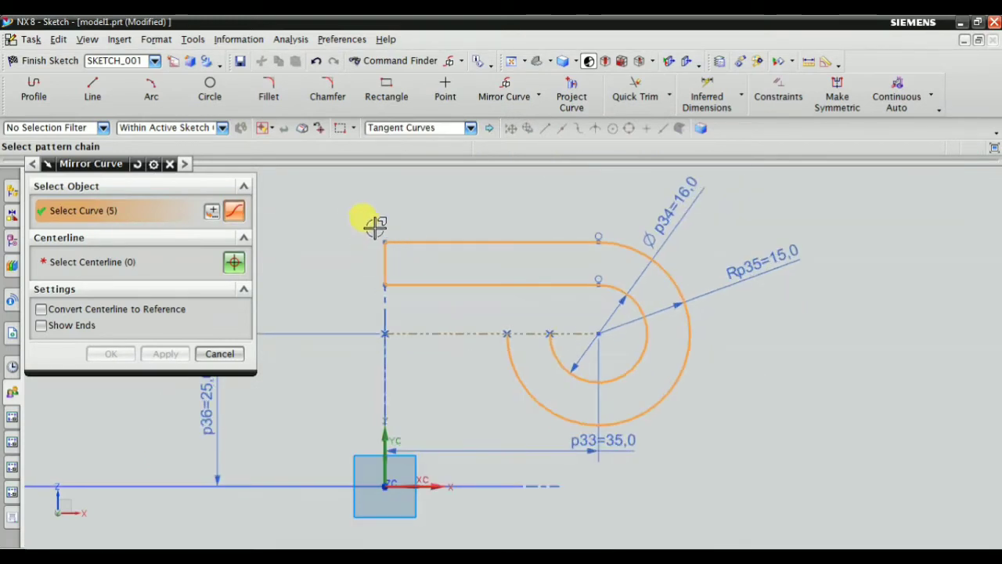
left_click(625, 311, "shift")
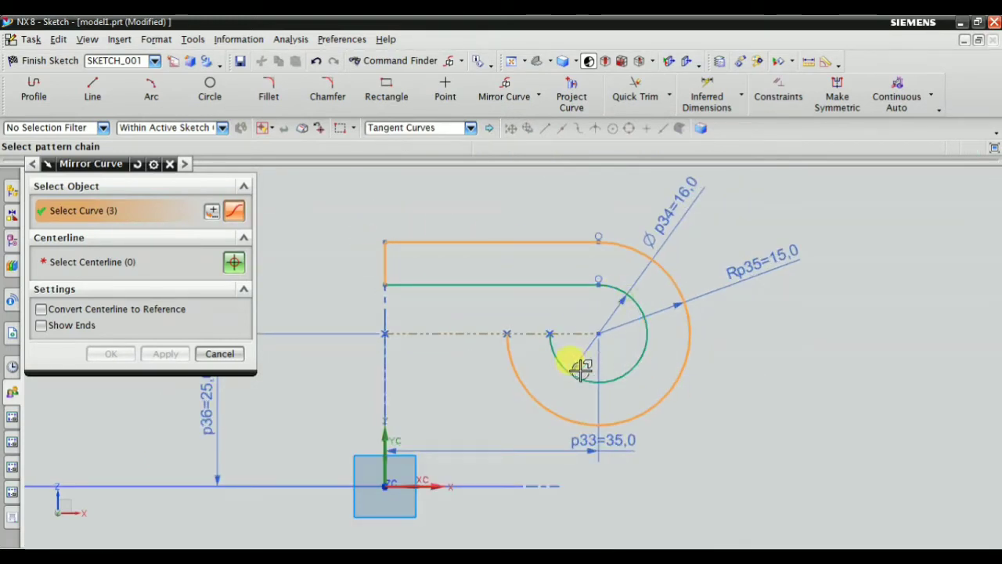
With Single Curve, mirror the top and inner horizontal lines across the dashed centreline.
left_click(423, 127)
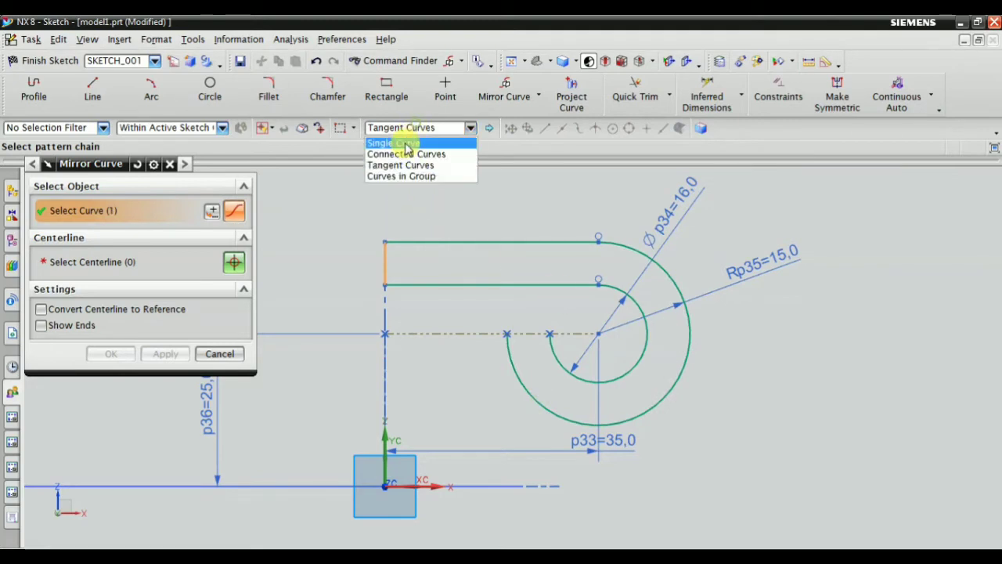
left_click(391, 139)
left_click(438, 241)
scroll(440, 254, "up", 2)
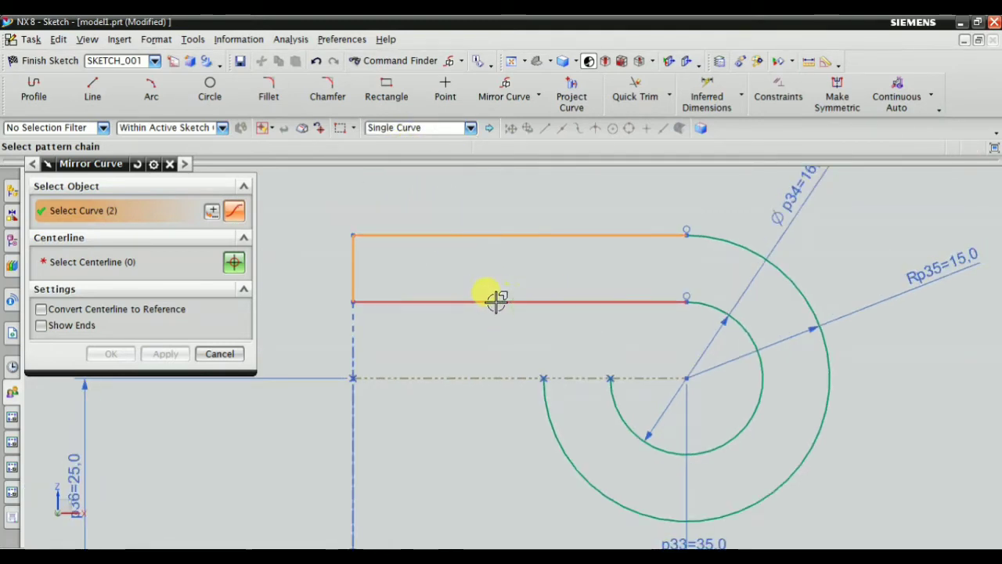
left_click(496, 300)
scroll(458, 280, "down", 3)
left_click(117, 261)
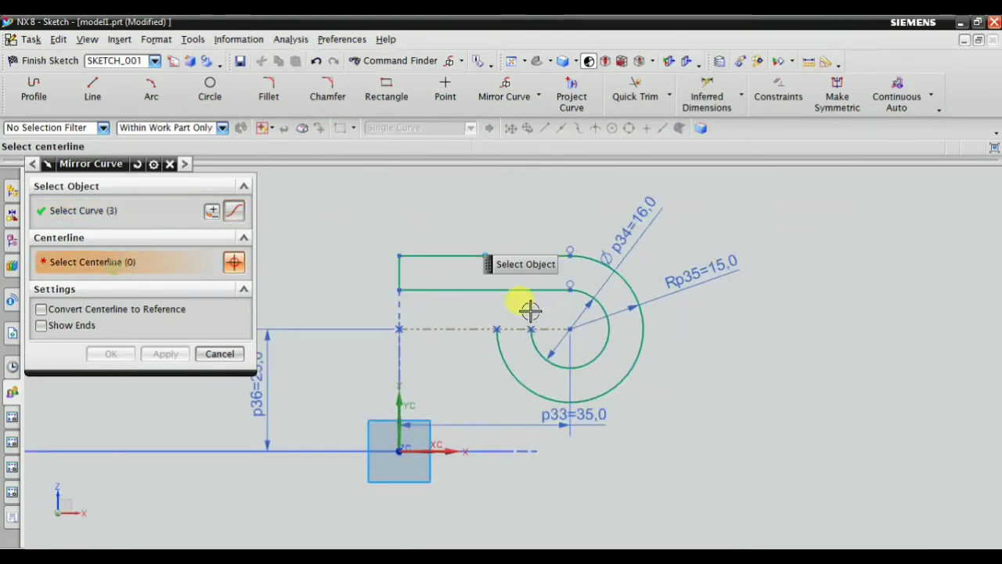
left_click(465, 327)
left_click(164, 353)
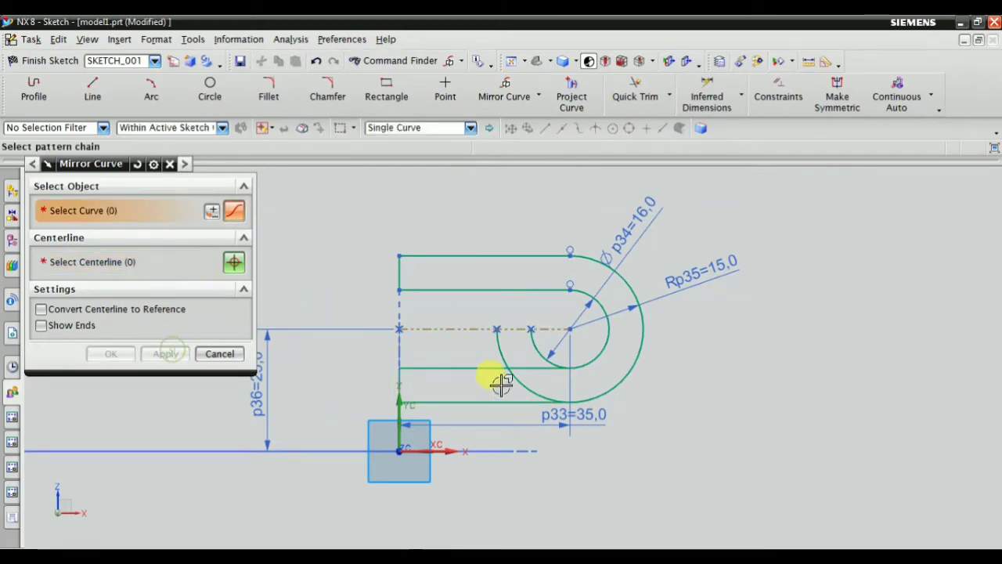
scroll(496, 375, "up", 2)
Trim a lower line piece and an upper arc piece, then undo both trims.
left_click(635, 90)
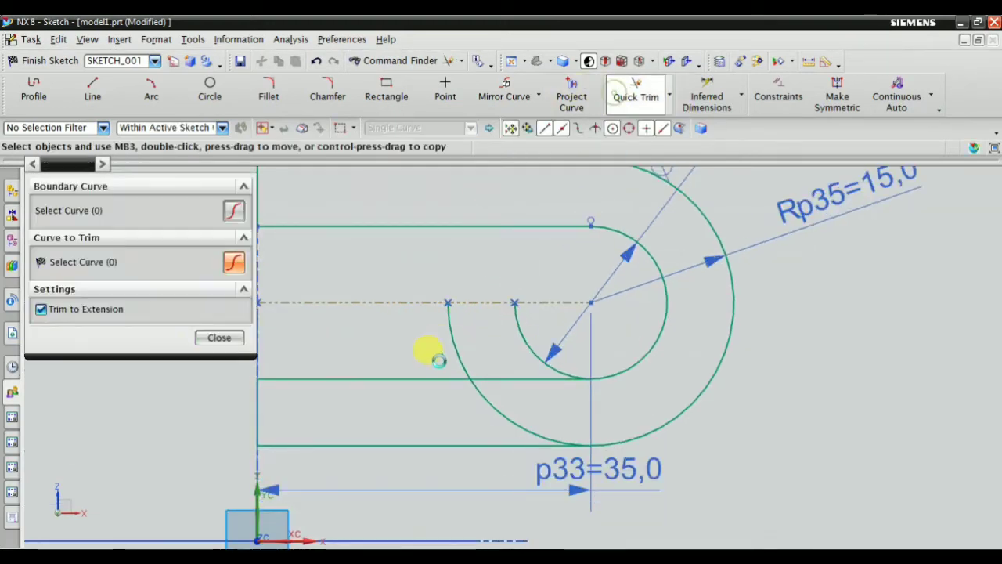
scroll(429, 352, "up", 3)
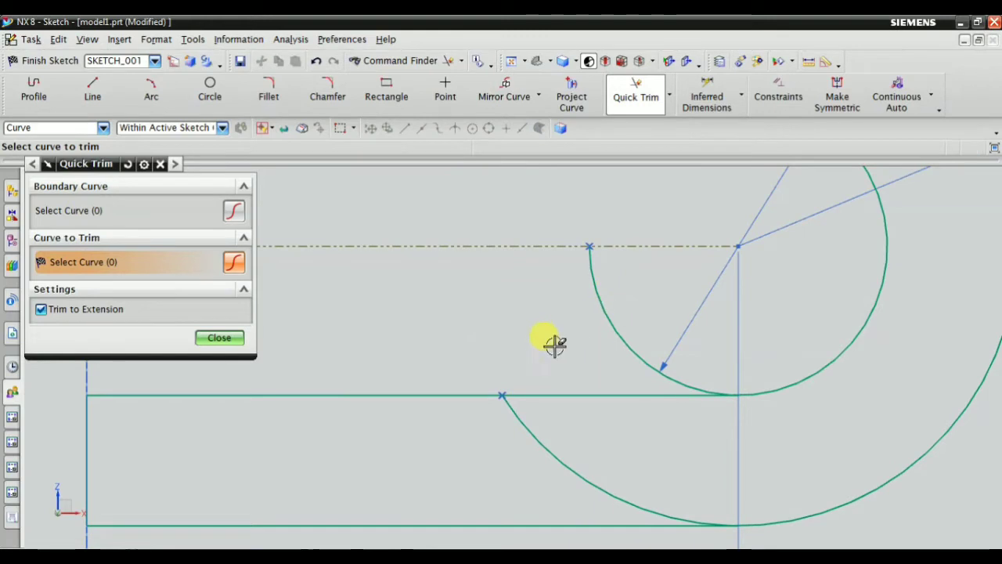
left_click_drag(554, 344, 618, 387)
left_click_drag(577, 329, 605, 315)
scroll(583, 344, "down", 3)
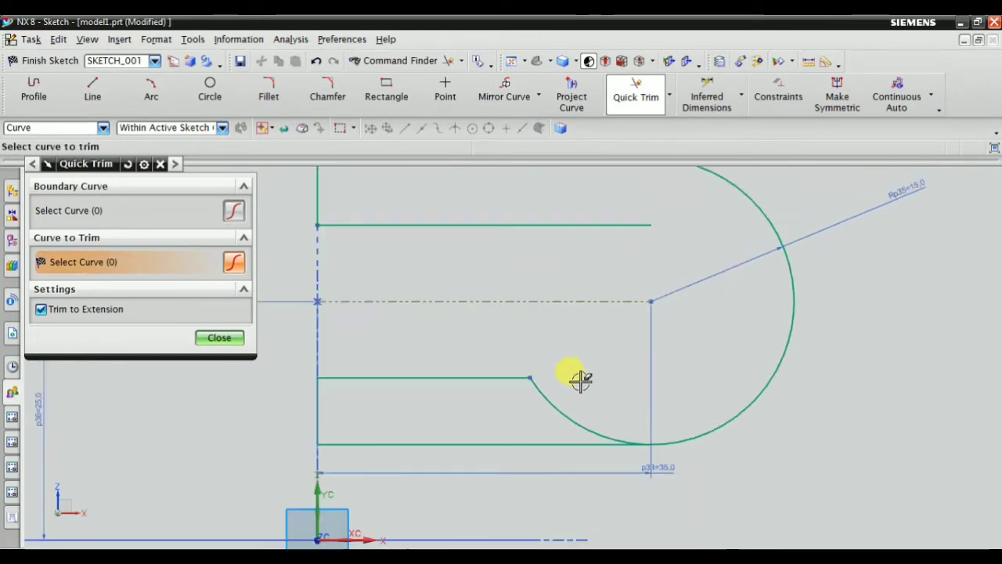
left_click(318, 61)
left_click(318, 61)
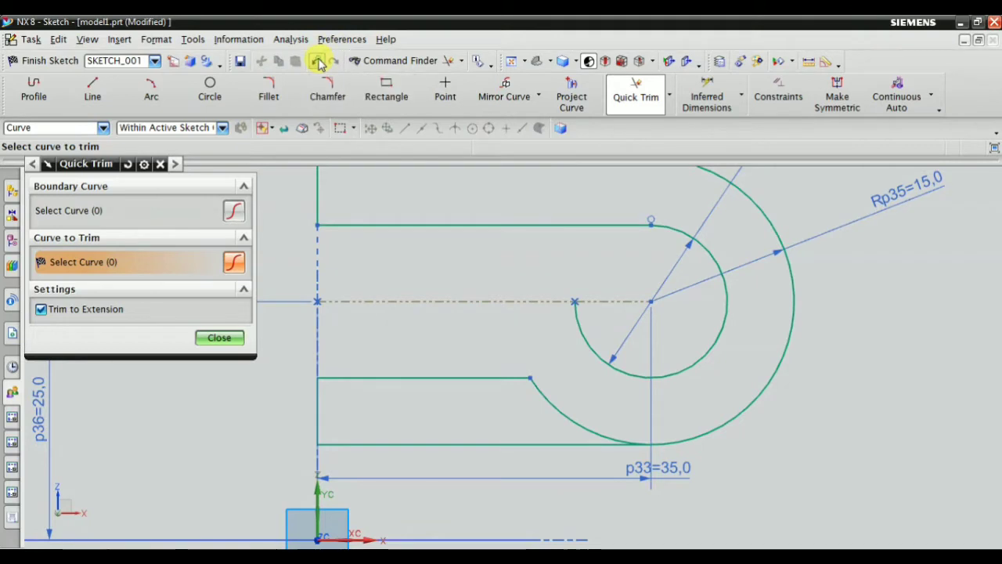
Trim the stray inner arc below the centreline and the leftover arc across the lower slot.
scroll(529, 338, "up", 2)
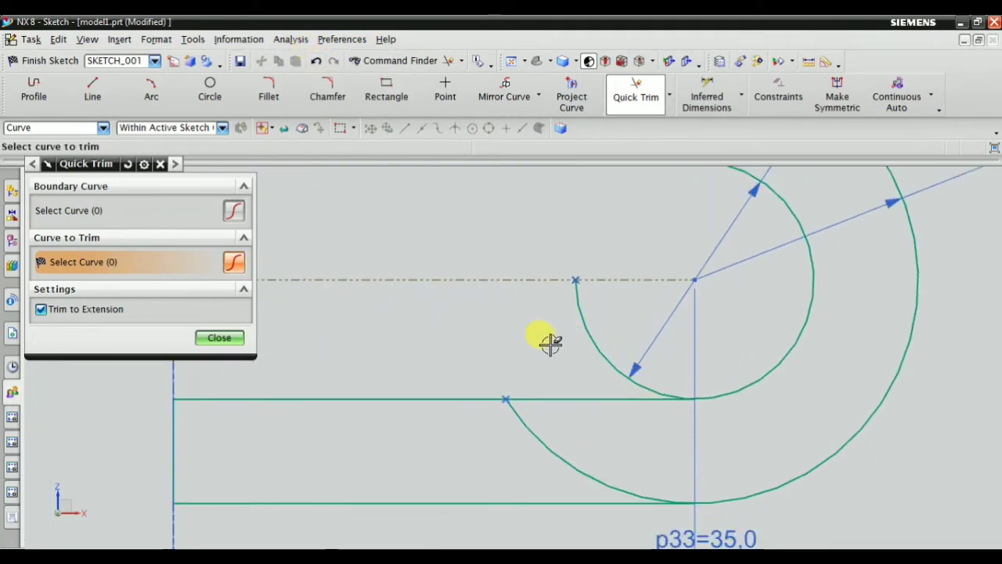
left_click_drag(548, 342, 607, 325)
scroll(609, 420, "down", 2)
scroll(609, 420, "up", 1)
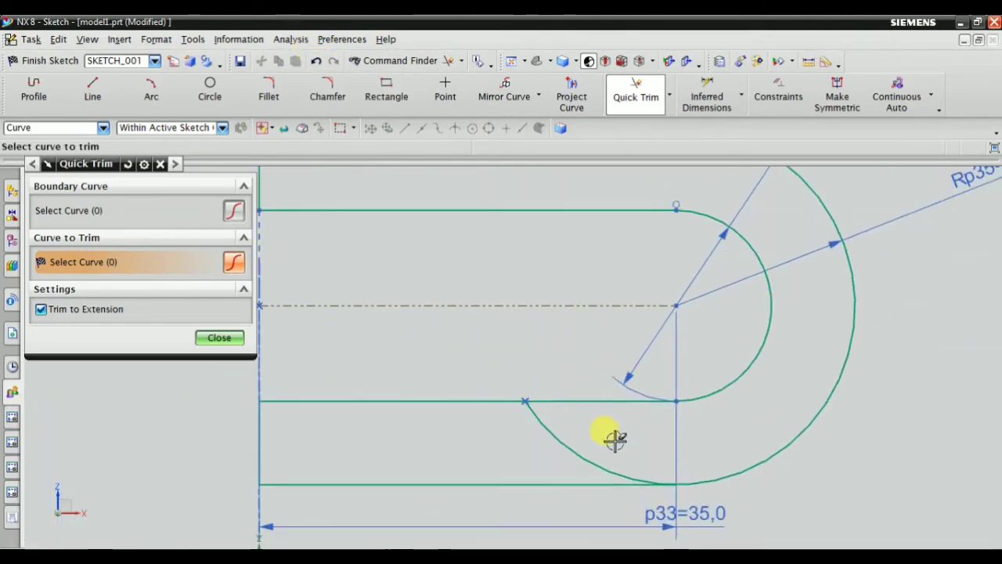
left_click_drag(619, 439, 559, 447)
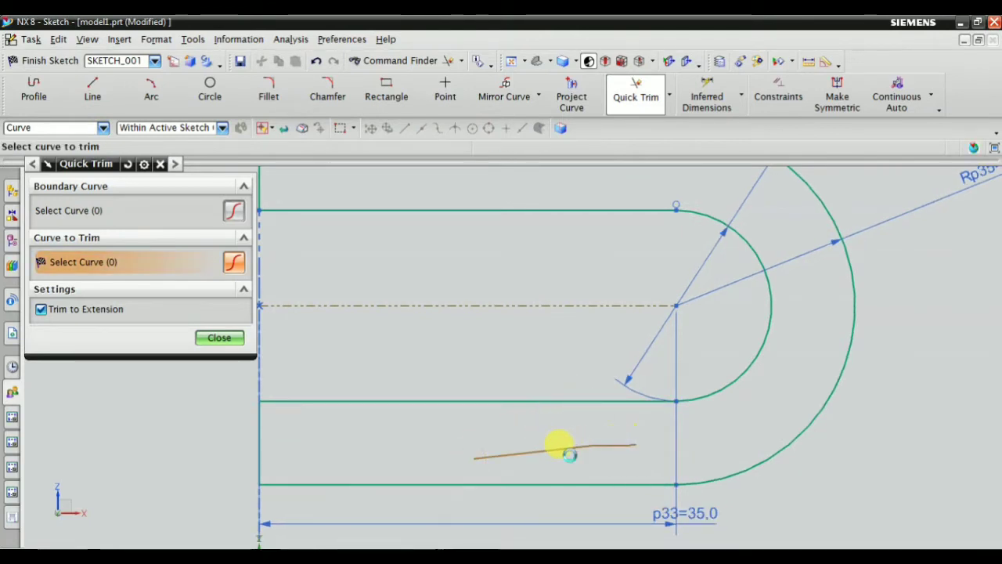
scroll(559, 447, "down", 4)
Close Quick Trim and check that the sketch reports fully constrained.
left_click(219, 338)
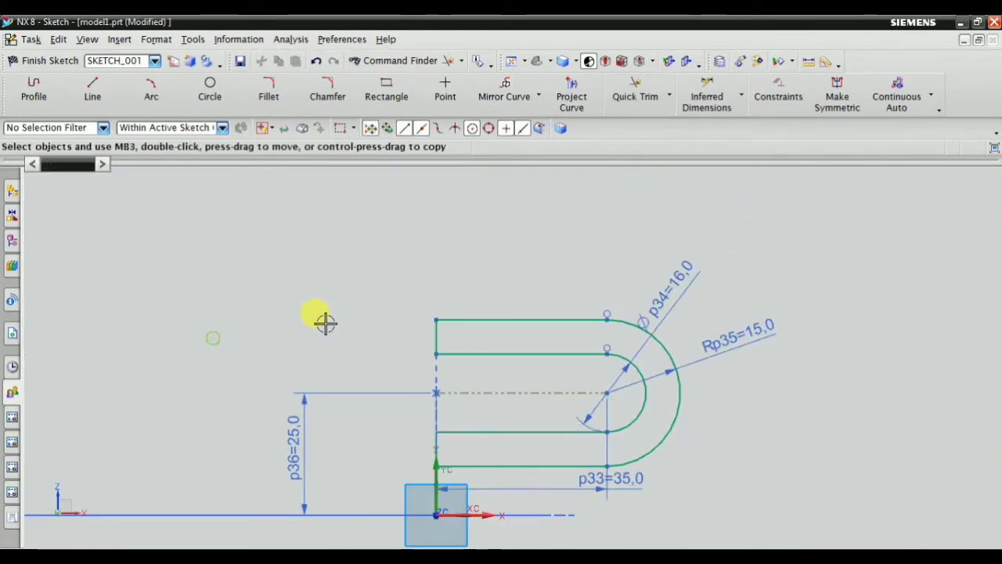
left_click(778, 94)
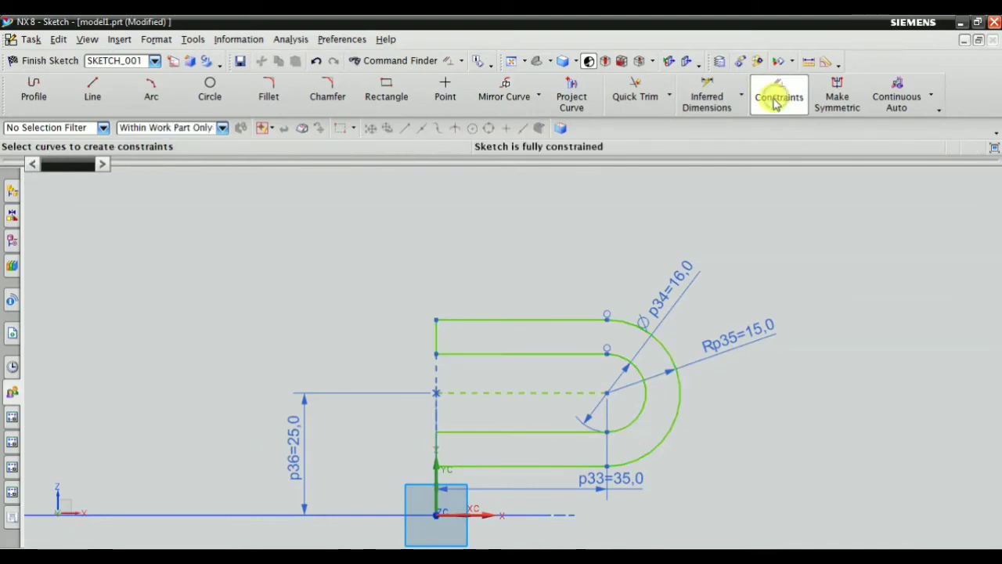
scroll(615, 246, "down", 4)
scroll(609, 272, "up", 3)
Compare the sketch against the reference bracket drawing in Photo Viewer.
left_click(415, 542)
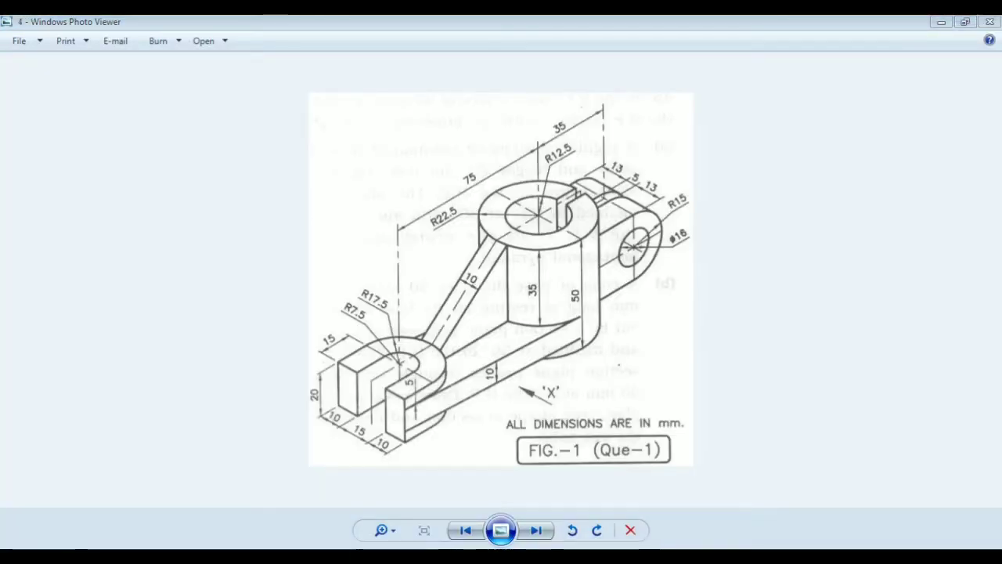
left_click(368, 542)
scroll(532, 239, "up", 5)
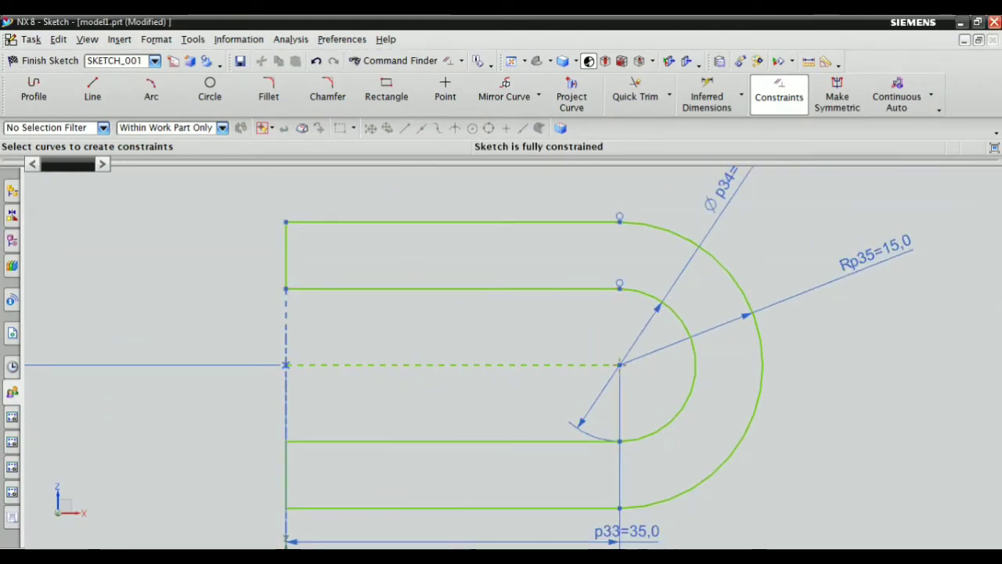
left_click(419, 542)
left_click(368, 542)
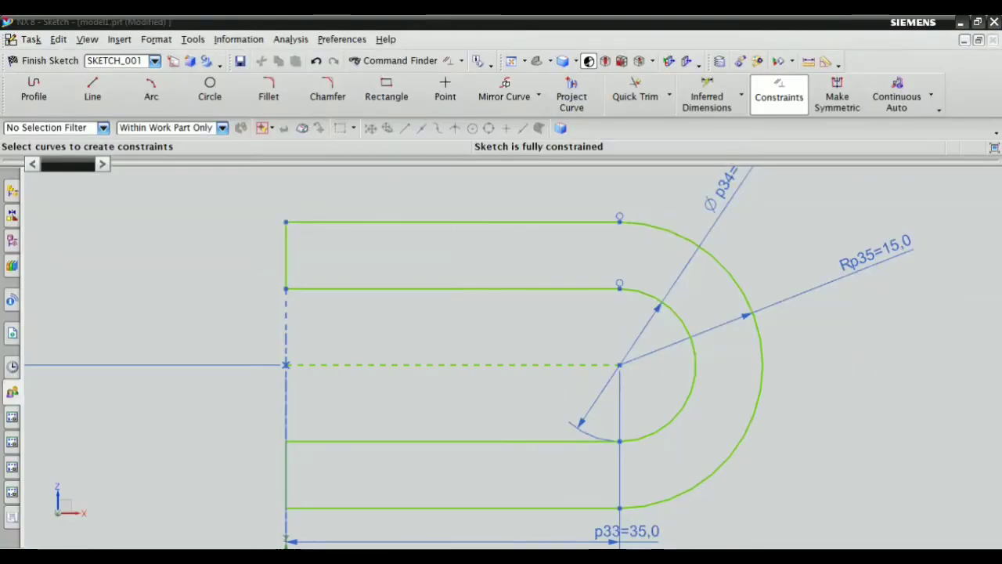
scroll(510, 389, "down", 2)
scroll(532, 389, "up", 2)
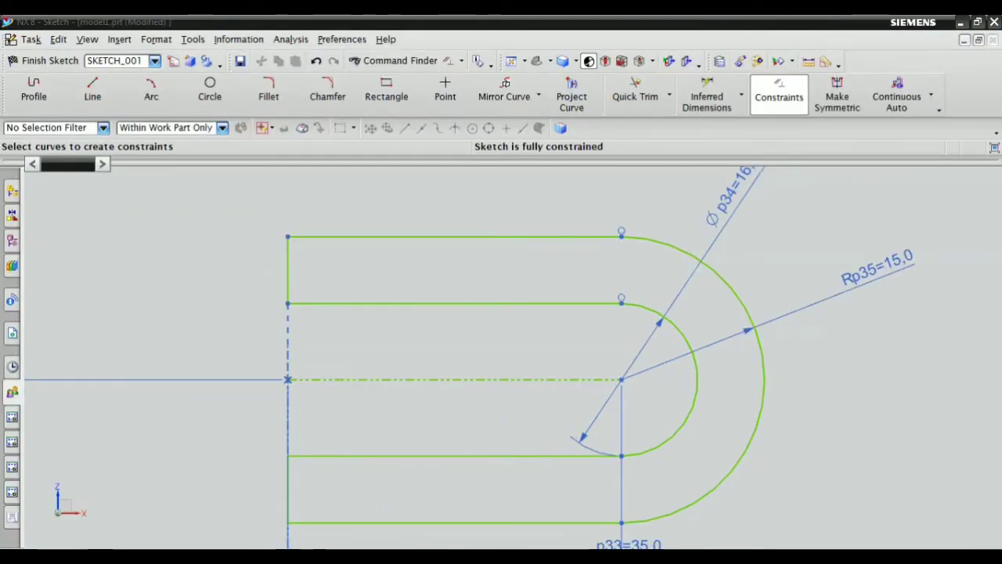
key("alt+Tab")
key("alt+Tab")
scroll(486, 407, "down", 2)
scroll(527, 376, "up", 2)
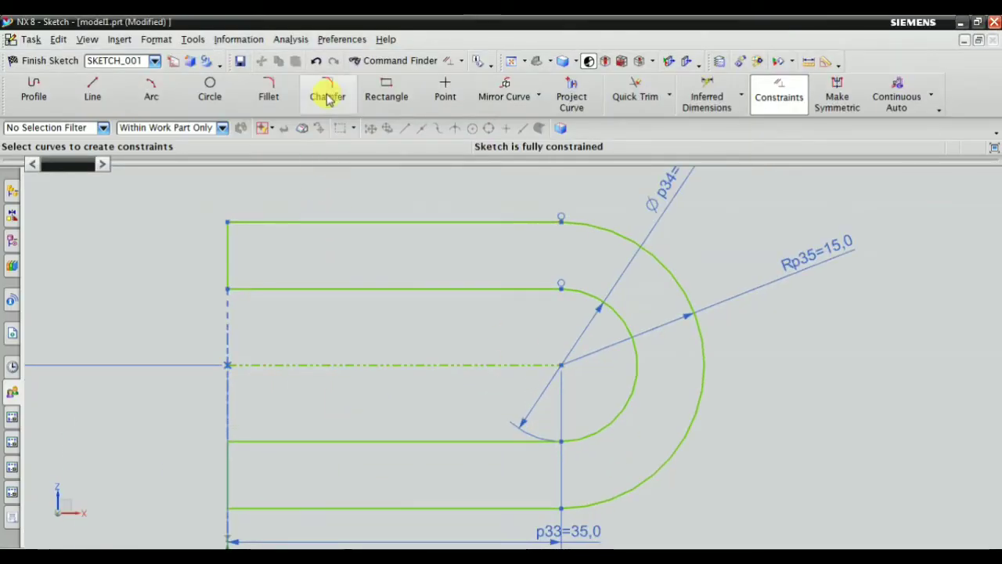
Extend the inner arc to the dashed centreline.
left_click(670, 95)
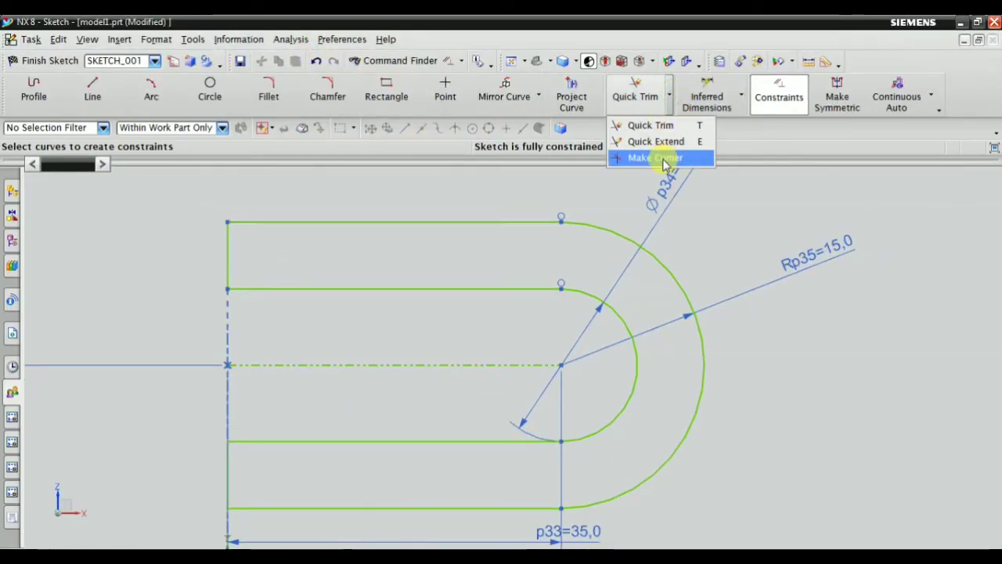
left_click(662, 156)
left_click(670, 96)
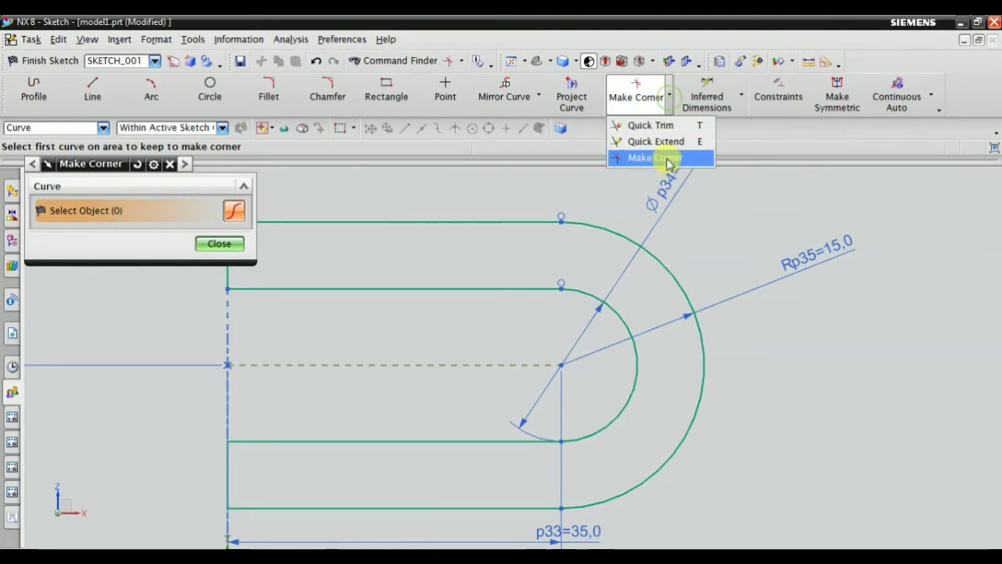
left_click(657, 141)
left_click(583, 437)
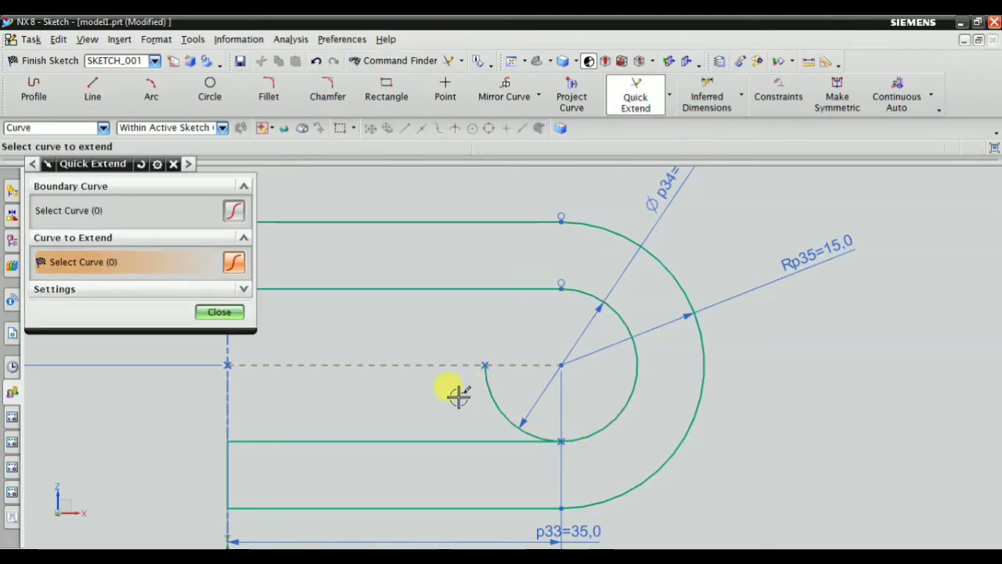
key("Escape")
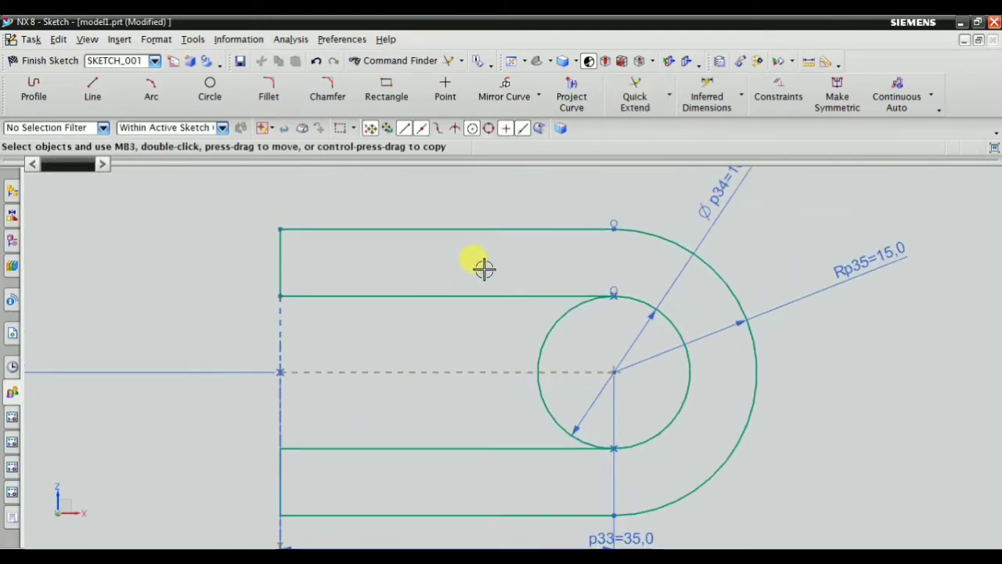
Quick Trim the stray line inside the outline.
left_click(635, 95)
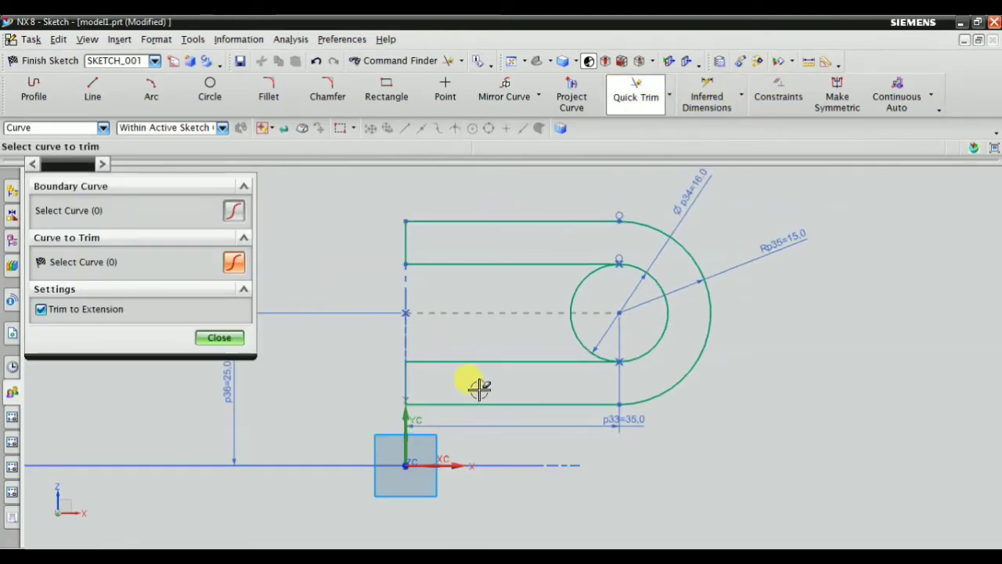
scroll(476, 384, "up", 1)
left_click_drag(495, 376, 499, 206)
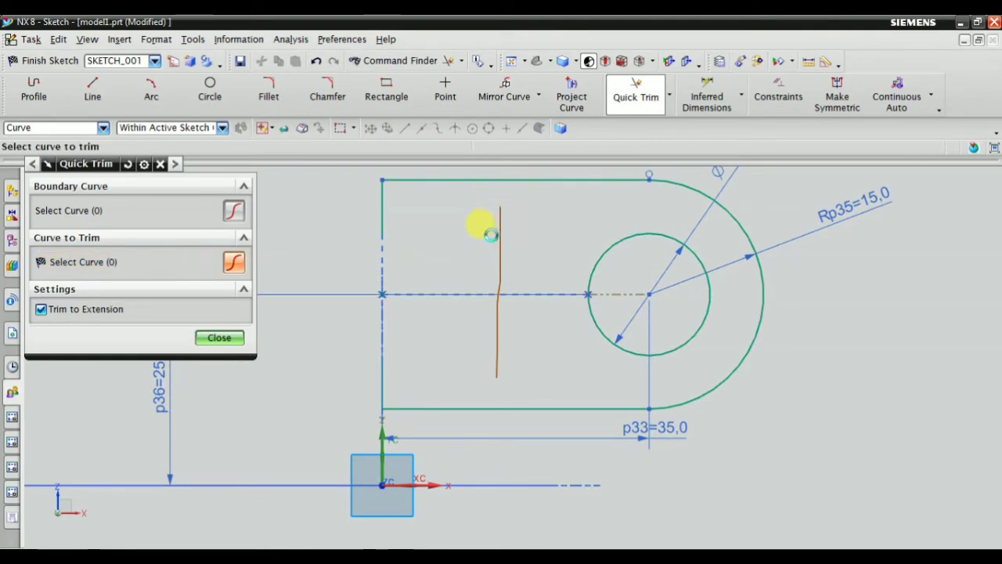
key("Escape")
scroll(368, 228, "down", 1)
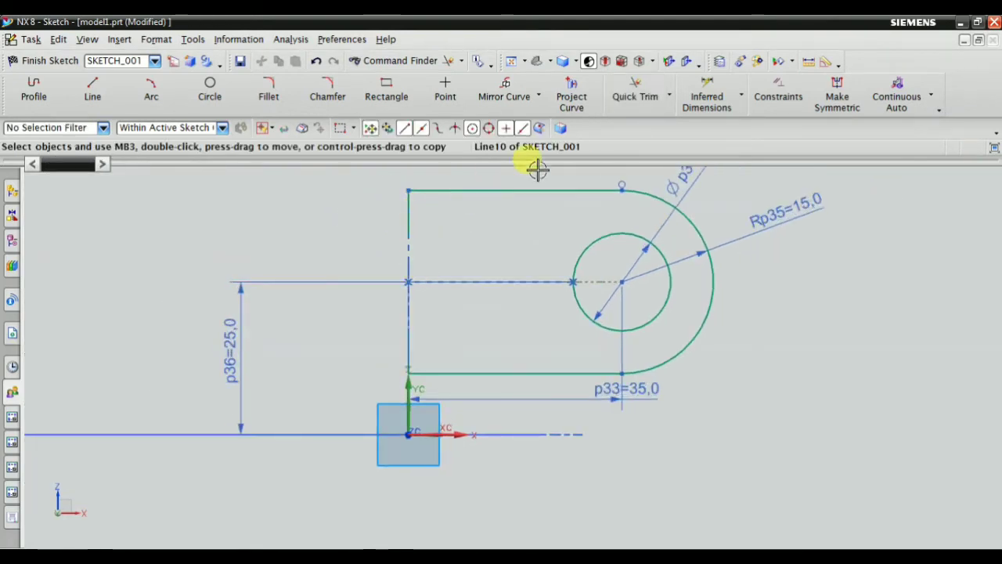
Make a corner joining the bottom line and the vertical line.
left_click(669, 96)
left_click(665, 142)
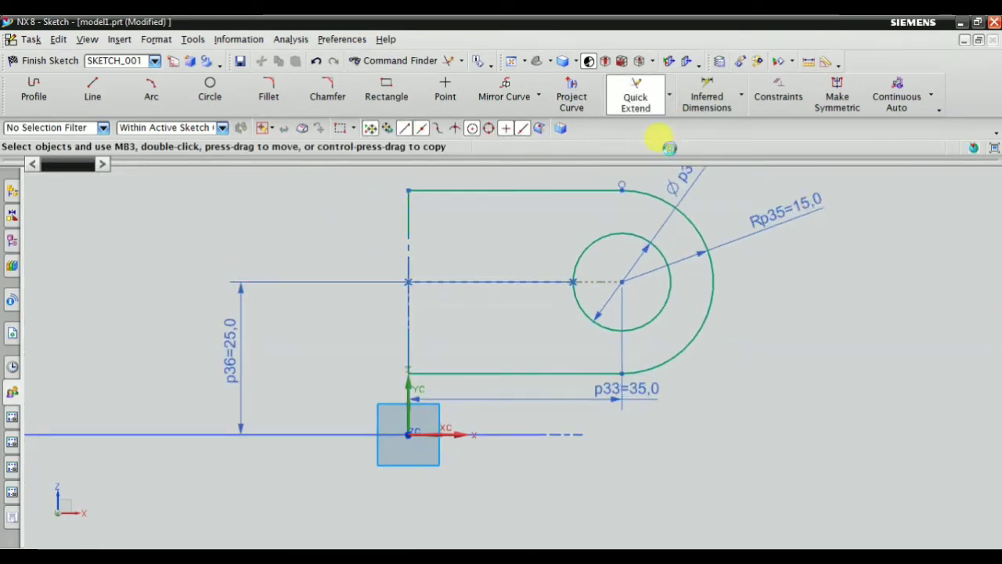
left_click(670, 97)
left_click(661, 157)
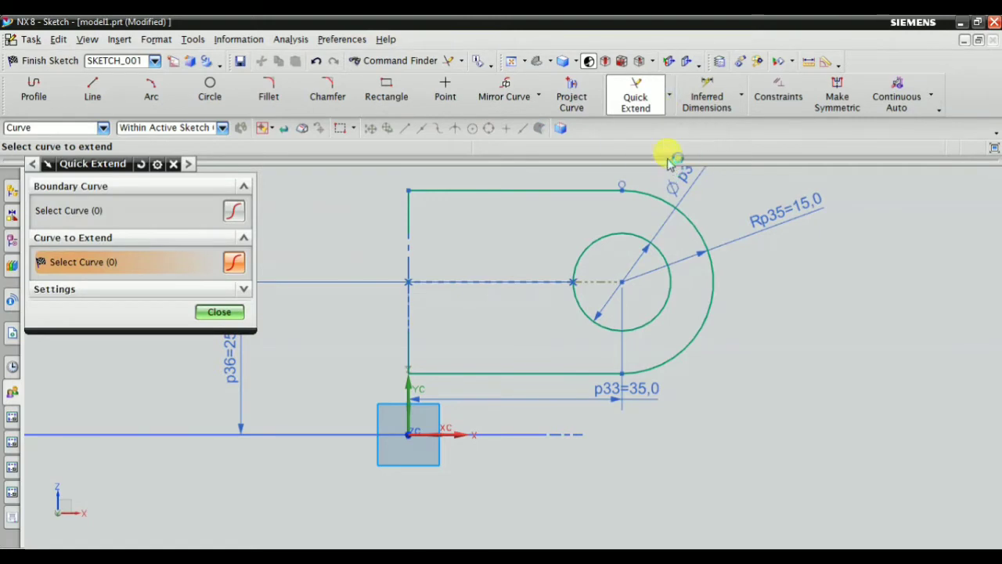
left_click(476, 373)
scroll(426, 249, "up", 2)
left_click(394, 188)
scroll(459, 231, "down", 2)
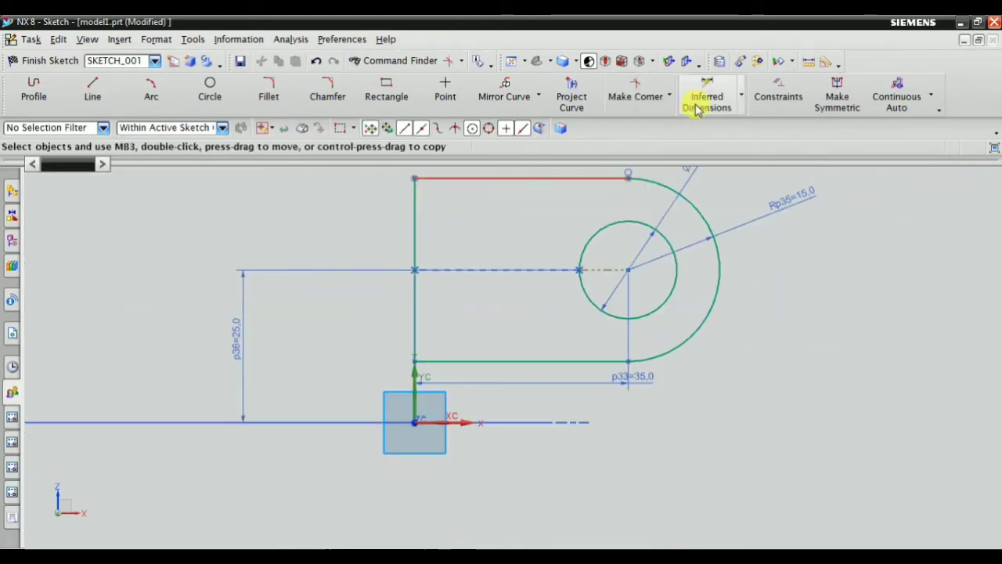
Check the constraints until the sketch shows fully constrained.
left_click(779, 105)
key("Escape")
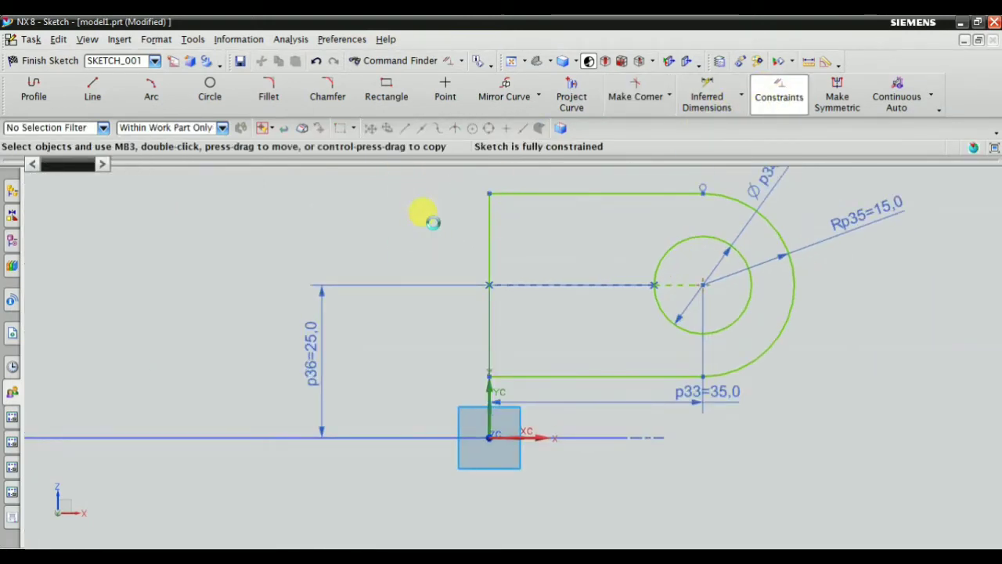
scroll(509, 309, "down", 2)
scroll(509, 310, "up", 2)
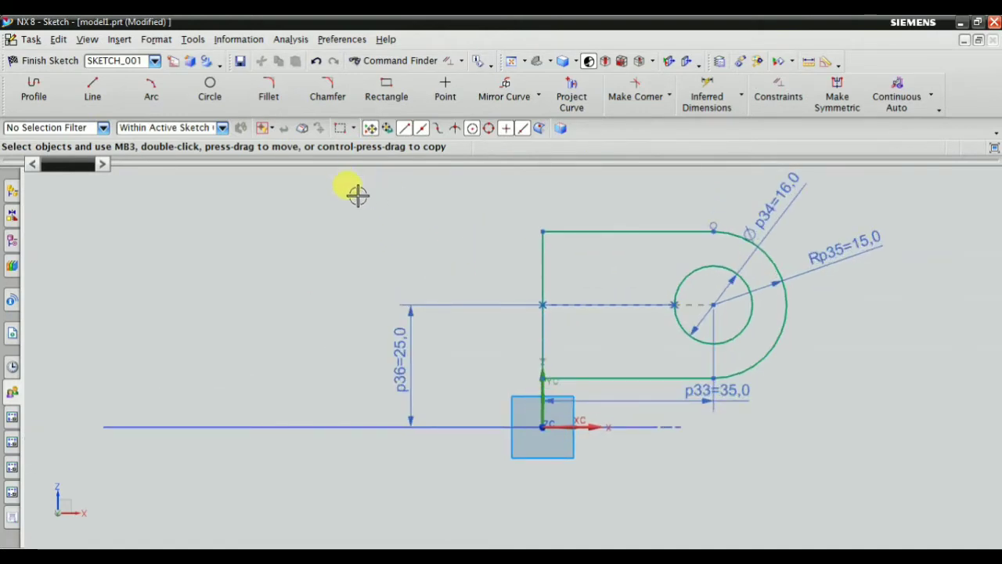
left_click(776, 97)
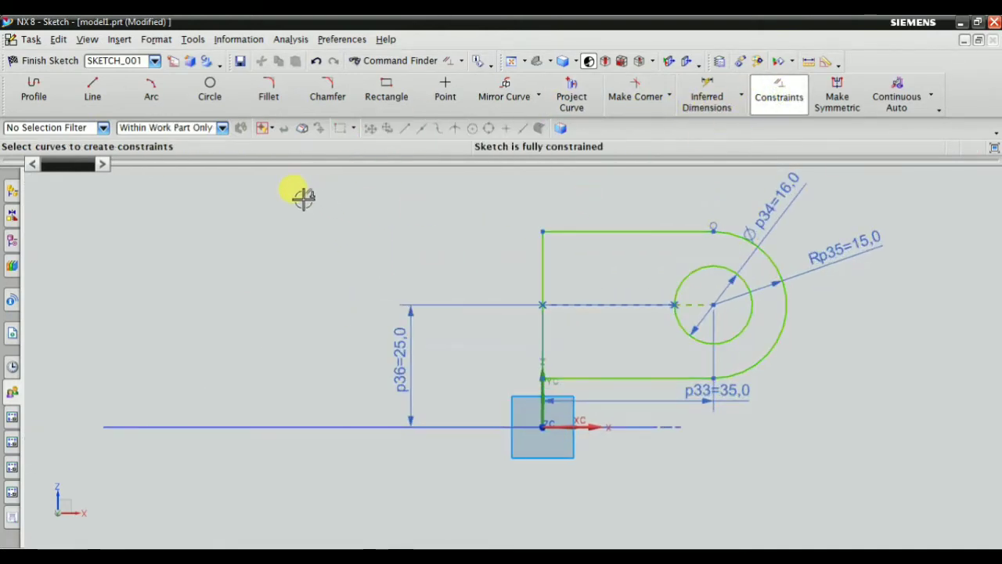
Finish SKETCH_001, then orbit and fit the view to see both sketches in 3D.
left_click(44, 61)
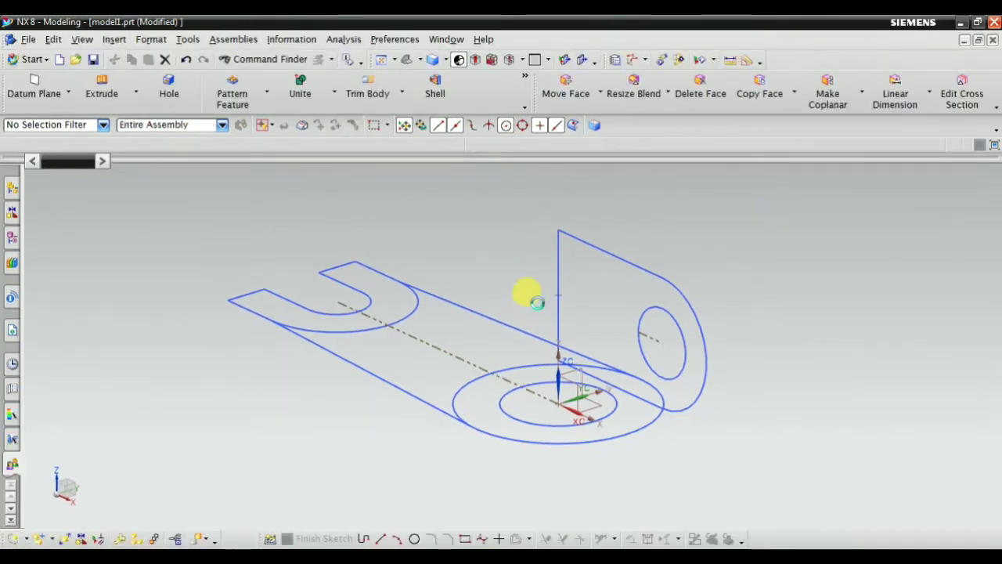
mouse_move(527, 291)
middle_mouse_down()
mouse_move(586, 324)
mouse_move(546, 269)
middle_mouse_up()
right_click(547, 270)
left_click(536, 244)
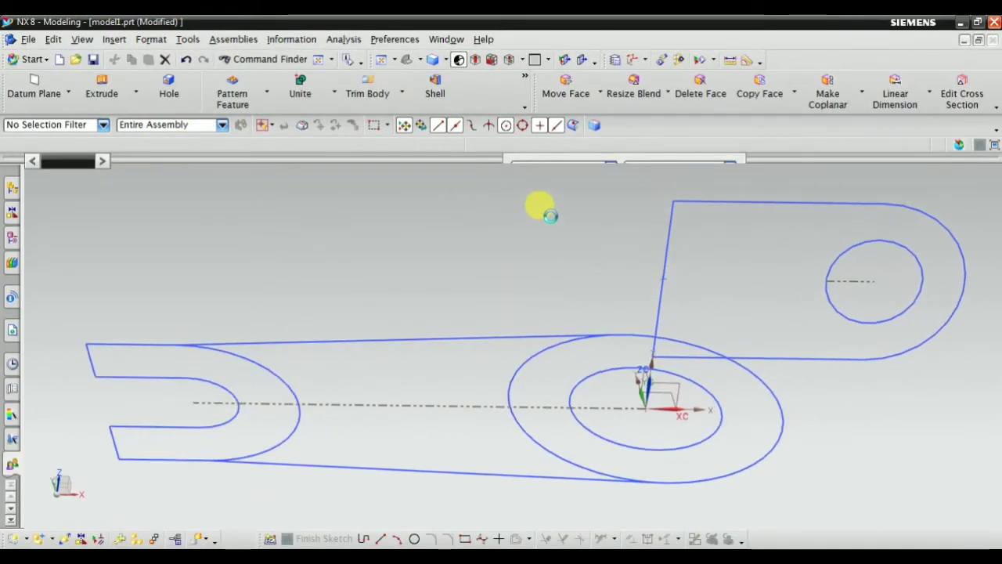
scroll(427, 180, "up", 2)
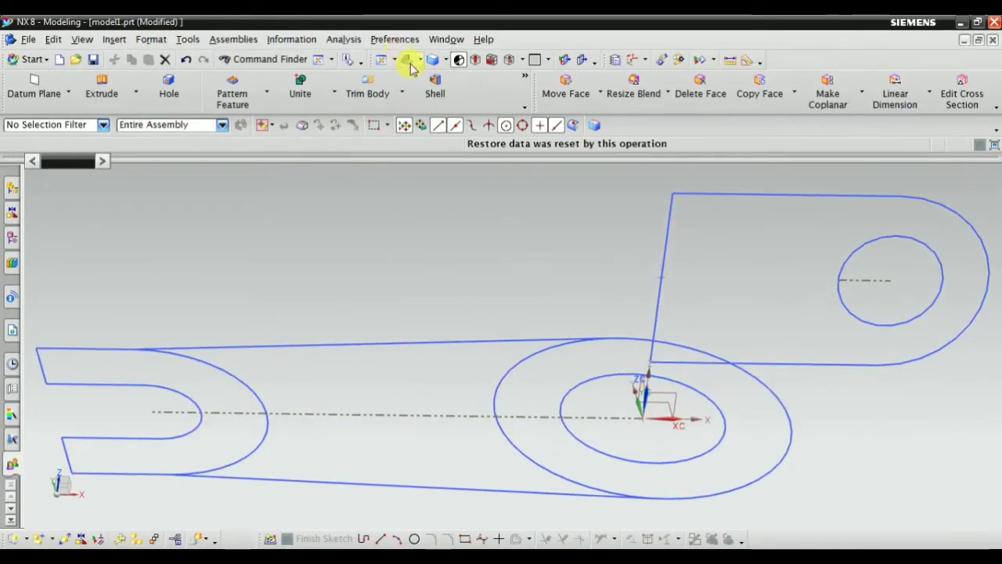
mouse_move(413, 67)
middle_mouse_down()
mouse_move(529, 230)
mouse_move(608, 251)
mouse_move(577, 231)
mouse_move(475, 347)
mouse_move(508, 350)
mouse_move(533, 262)
mouse_move(501, 335)
middle_mouse_up()
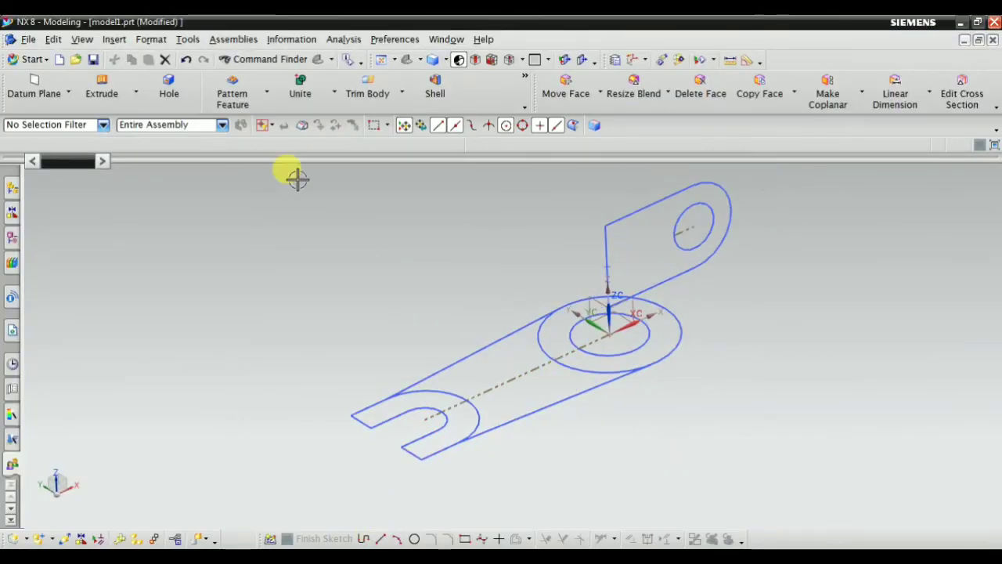
Start an extrusion and select the U-shaped end region using Region Boundary Curves.
left_click(102, 86)
left_click(447, 127)
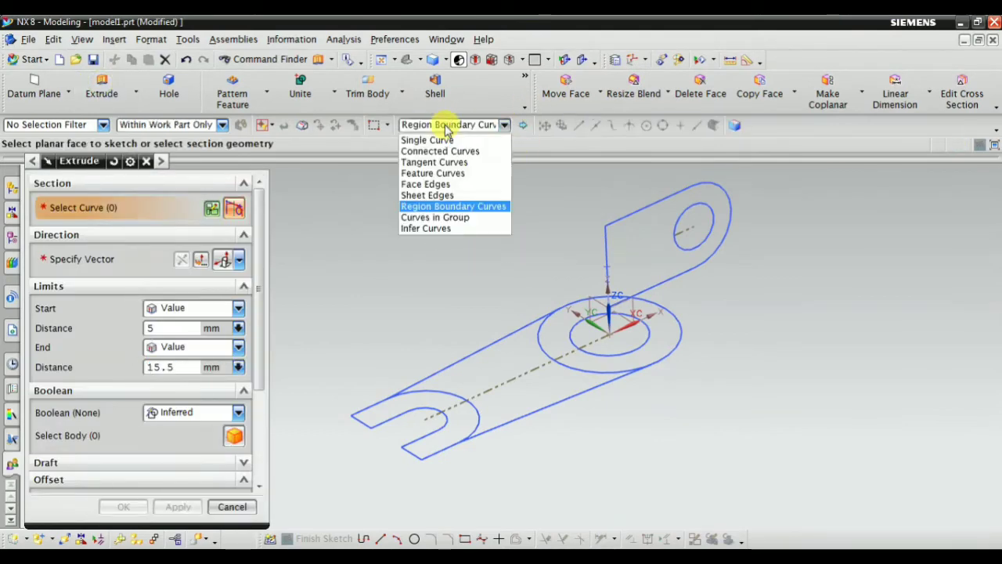
left_click(438, 206)
scroll(441, 439, "up", 2)
scroll(447, 416, "up", 2)
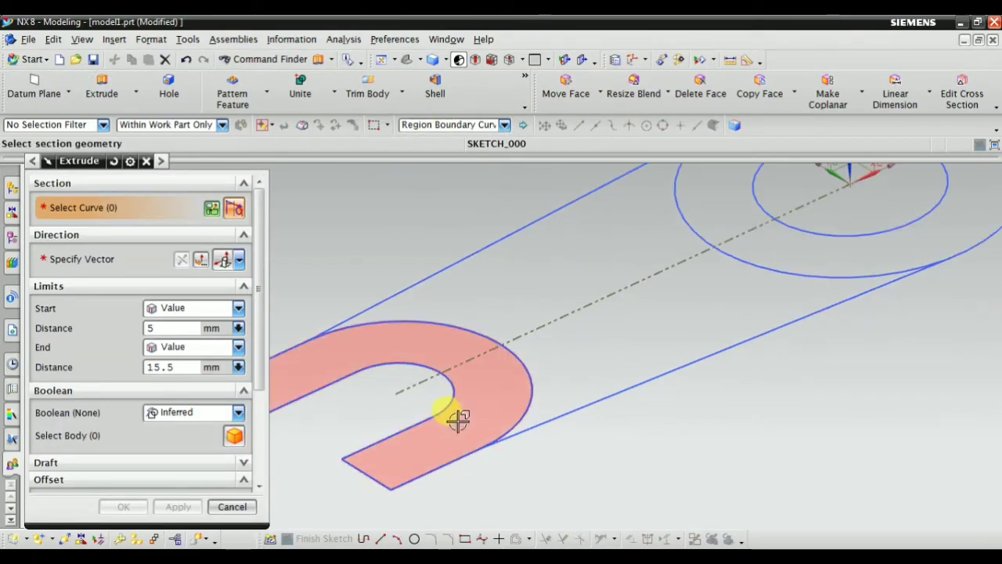
left_click(478, 394)
scroll(477, 393, "down", 2)
Extrude the region from 0 to 20 mm with Boolean None as a separate body.
left_click(168, 328)
type("0")
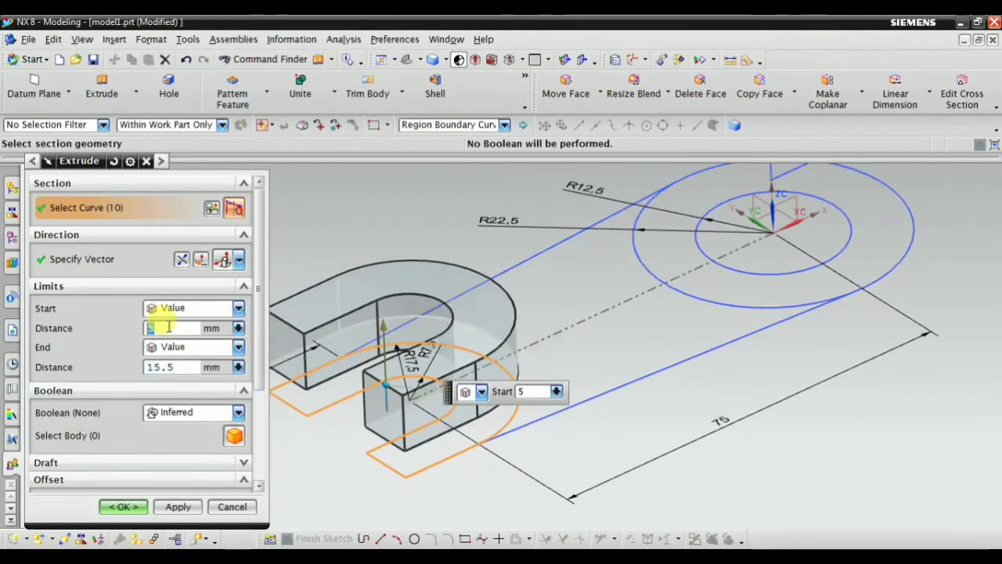
left_click(176, 364)
type("20")
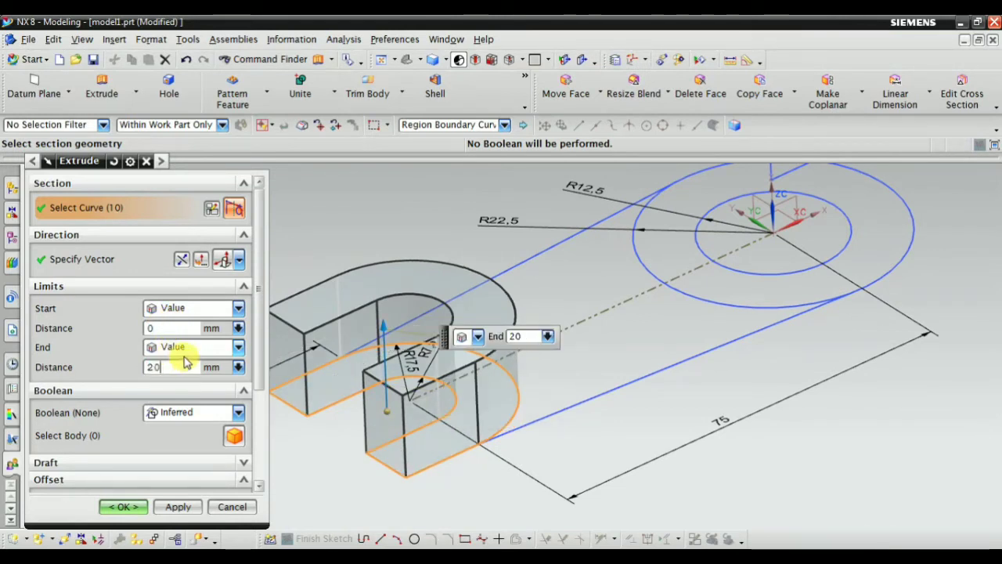
key("Return")
left_click(197, 413)
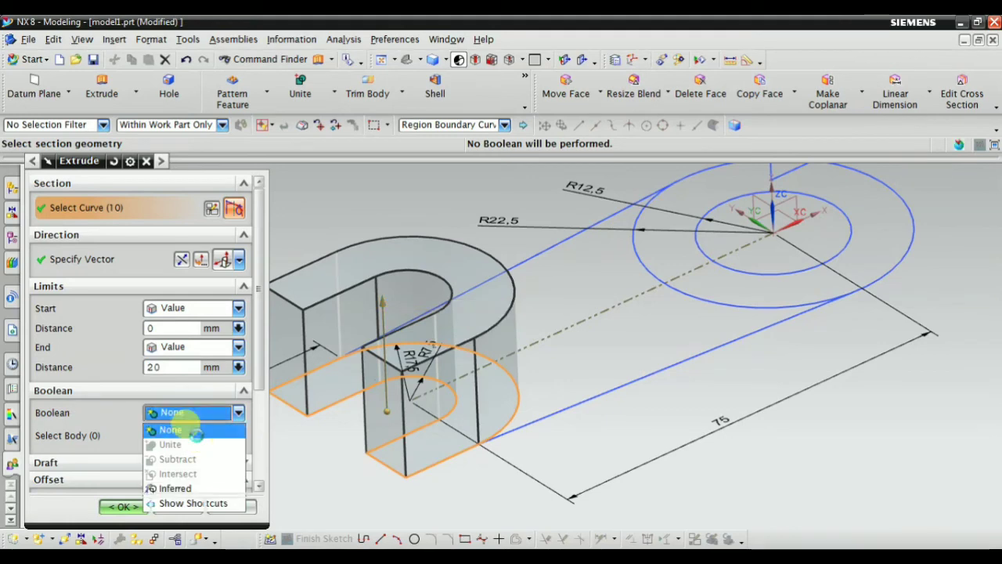
left_click(188, 427)
left_click(178, 507)
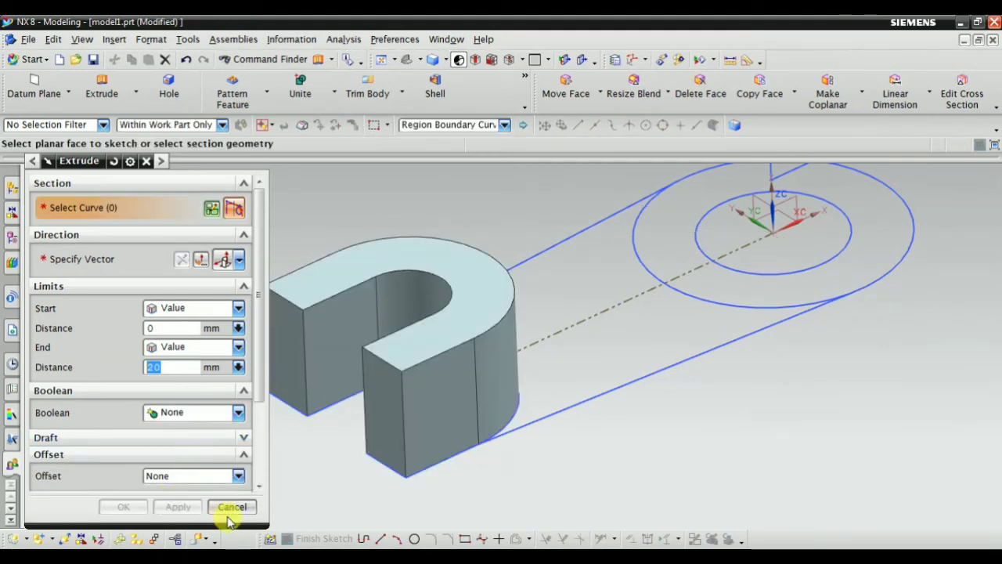
left_click(227, 507)
right_click(250, 224)
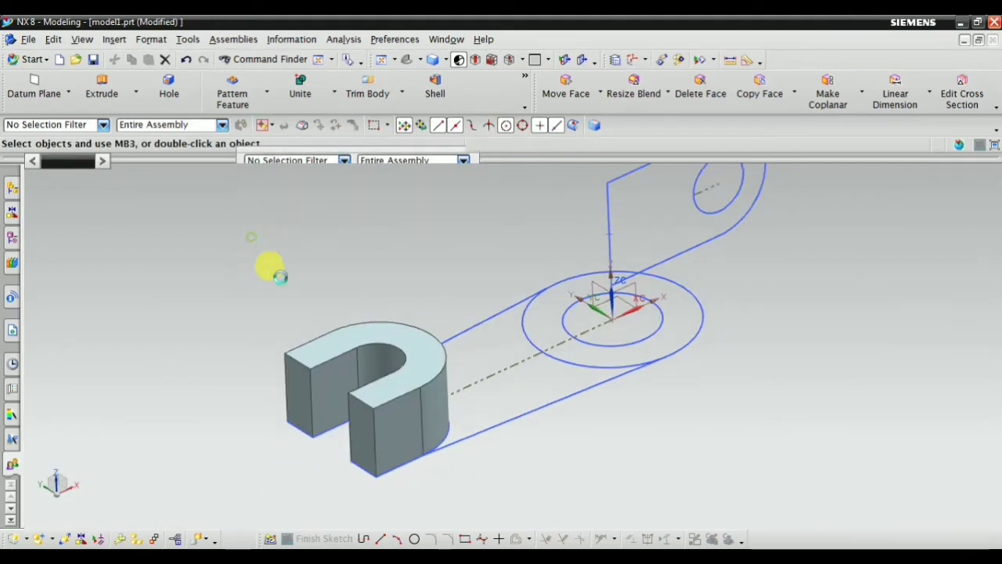
scroll(470, 391, "up", 3)
middle_click_drag(419, 332, 440, 342, "shift")
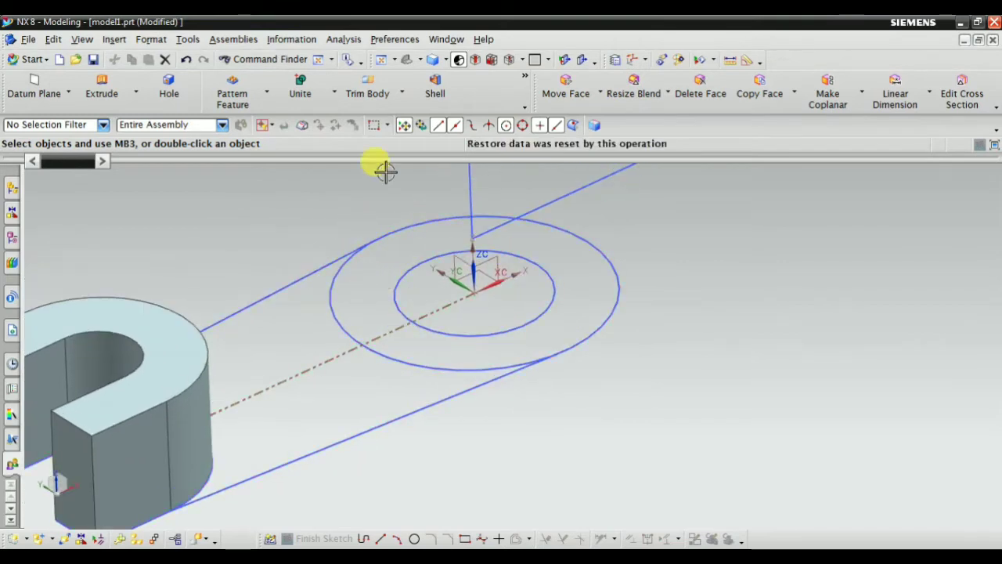
Start another extrusion and pick the outer circle with the Connected Curves rule.
left_click(102, 88)
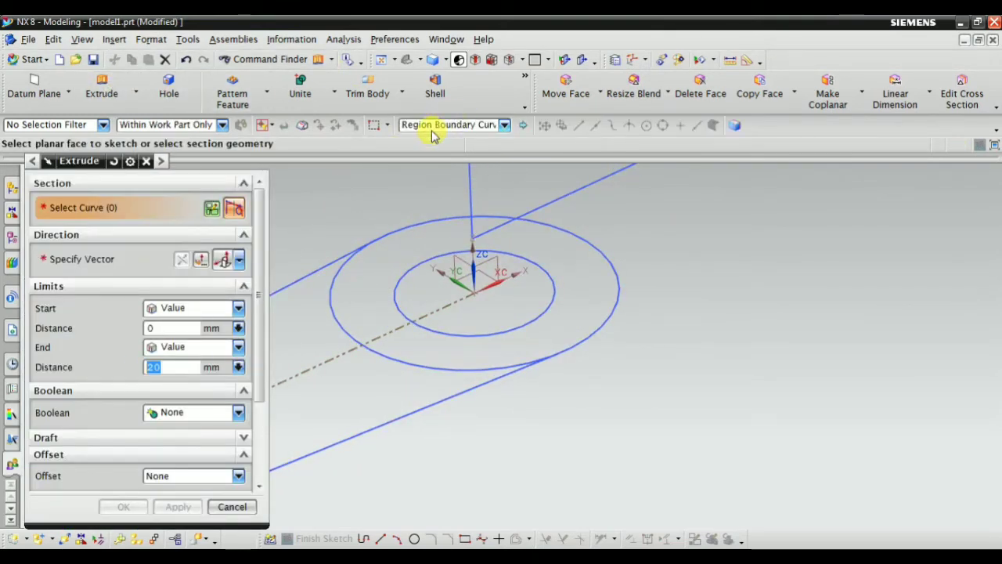
left_click(431, 128)
left_click(431, 149)
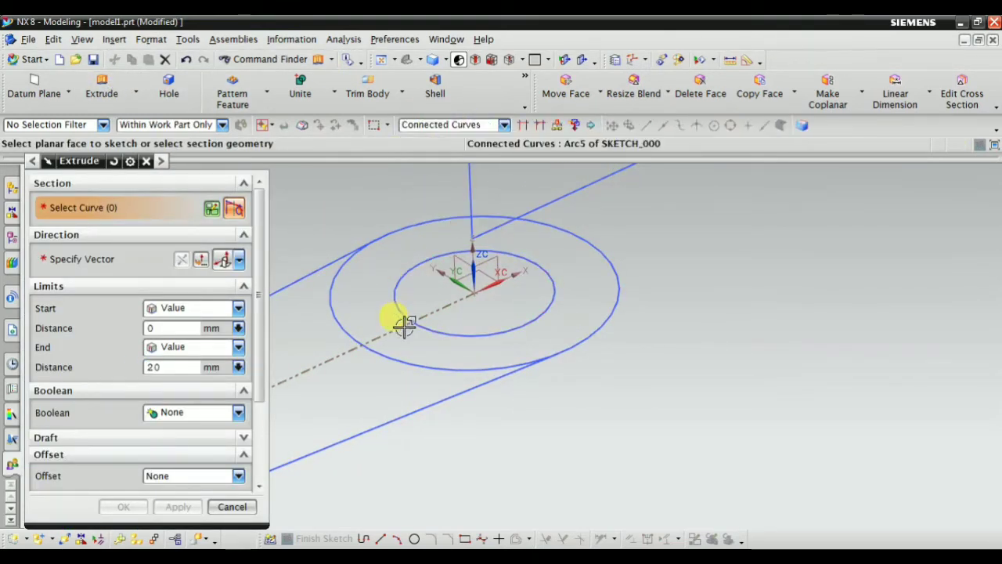
left_click(400, 356)
Extrude the circle 50 mm as a separate cylinder, then switch to the reference drawing.
scroll(313, 360, "down", 3)
type("50")
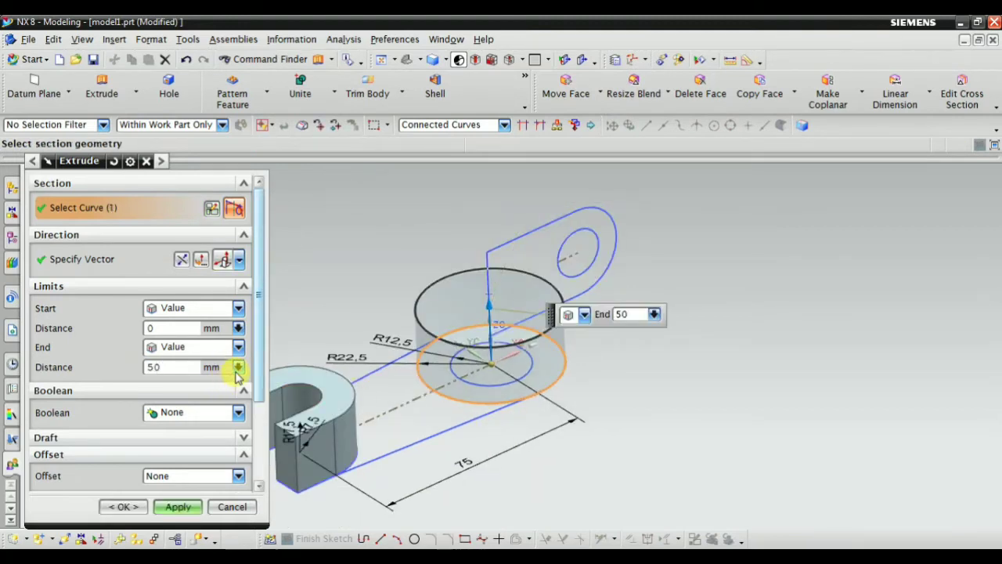
key("Return")
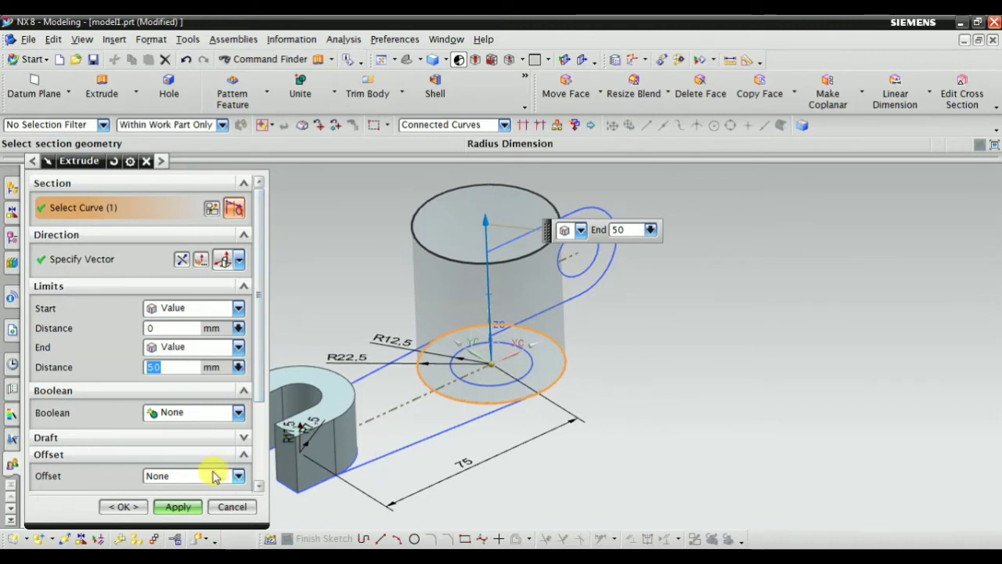
left_click(182, 508)
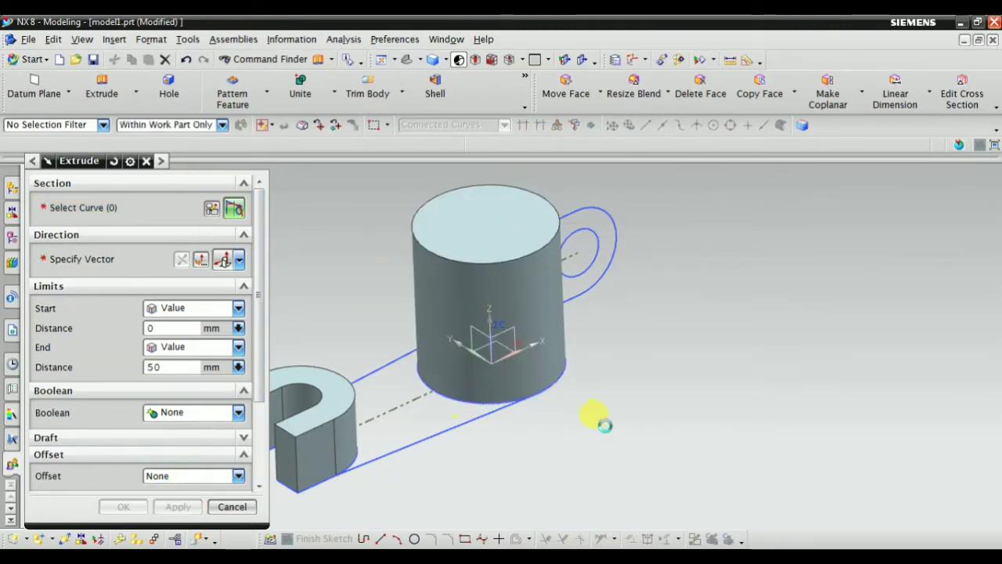
scroll(593, 421, "down", 2)
left_click(232, 505)
mouse_move(238, 505)
middle_mouse_down()
mouse_move(447, 415)
mouse_move(431, 456)
middle_mouse_up()
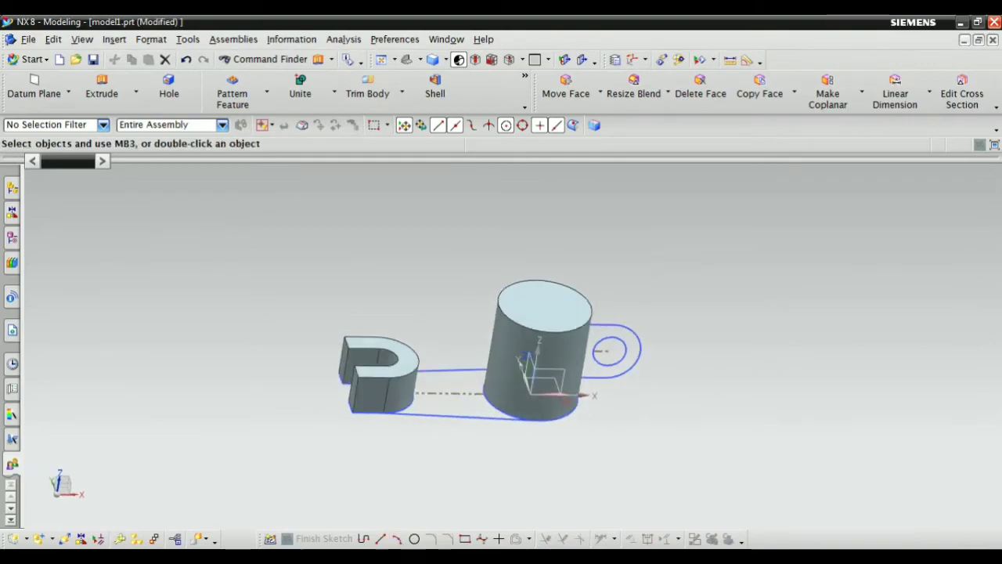
key("alt+Tab")
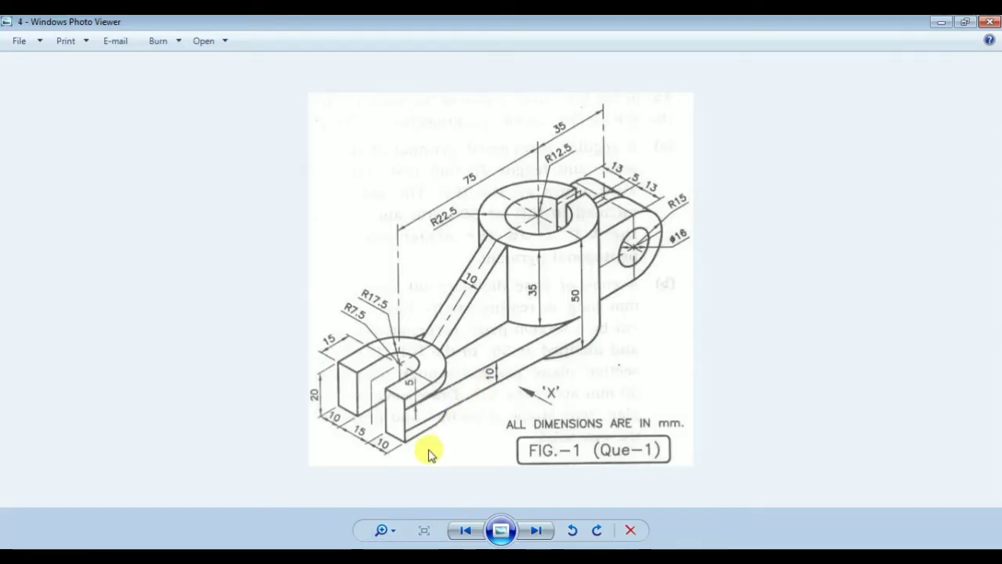
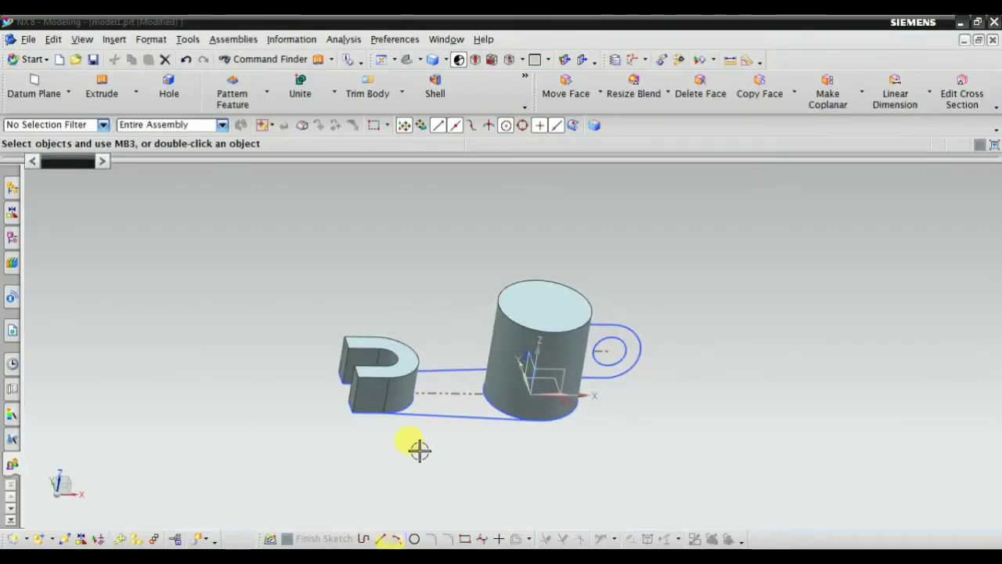
Start an extrusion using Region Boundary Curves, selecting the region between fork and boss.
middle_click_drag(418, 447, 381, 389)
middle_click_drag(246, 298, 369, 253)
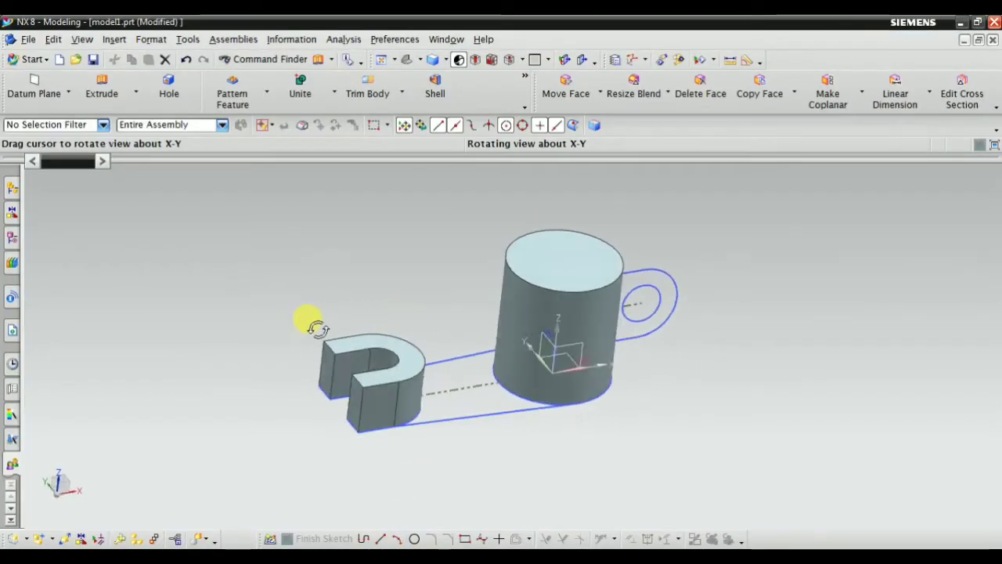
scroll(475, 488, "up", 2)
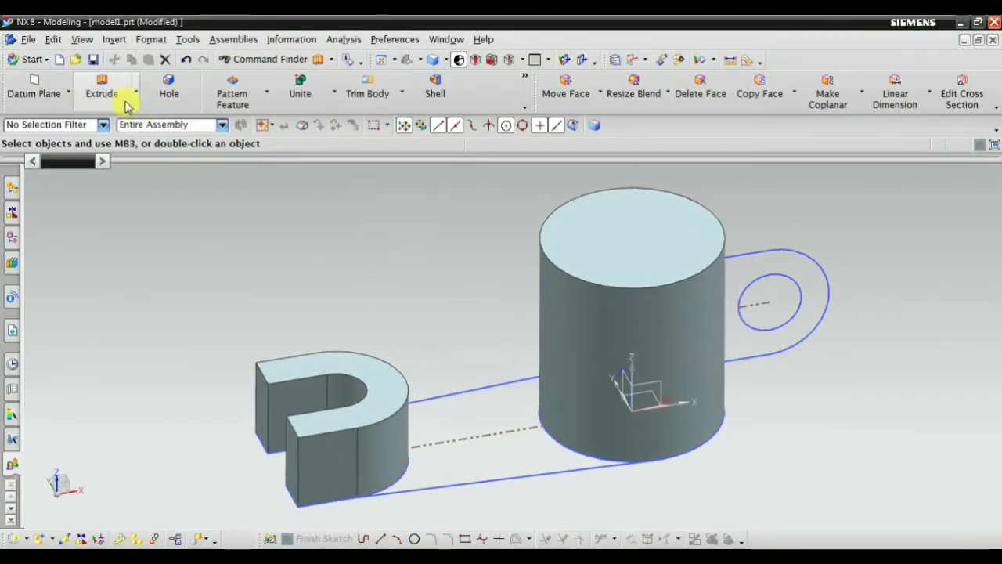
left_click(443, 125)
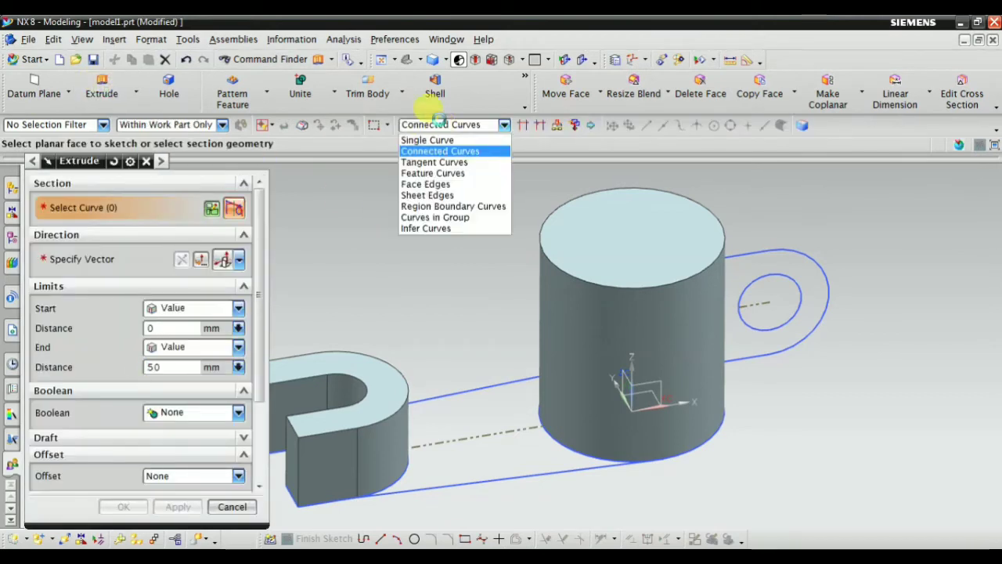
left_click(435, 203)
left_click(530, 456)
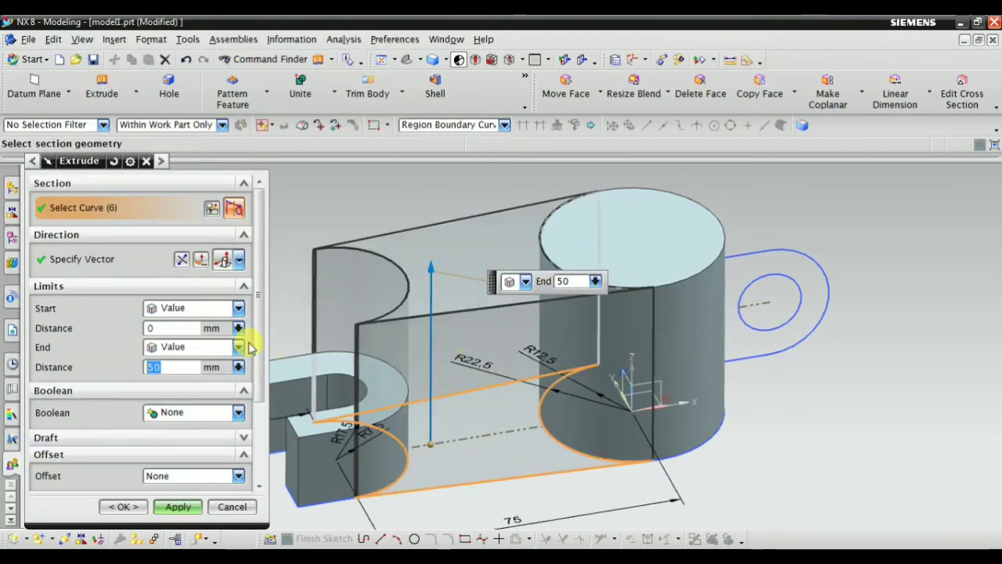
Set the extrusion limits to start 5 mm and end 15 mm, creating the arm.
left_click(195, 310)
left_click(114, 328)
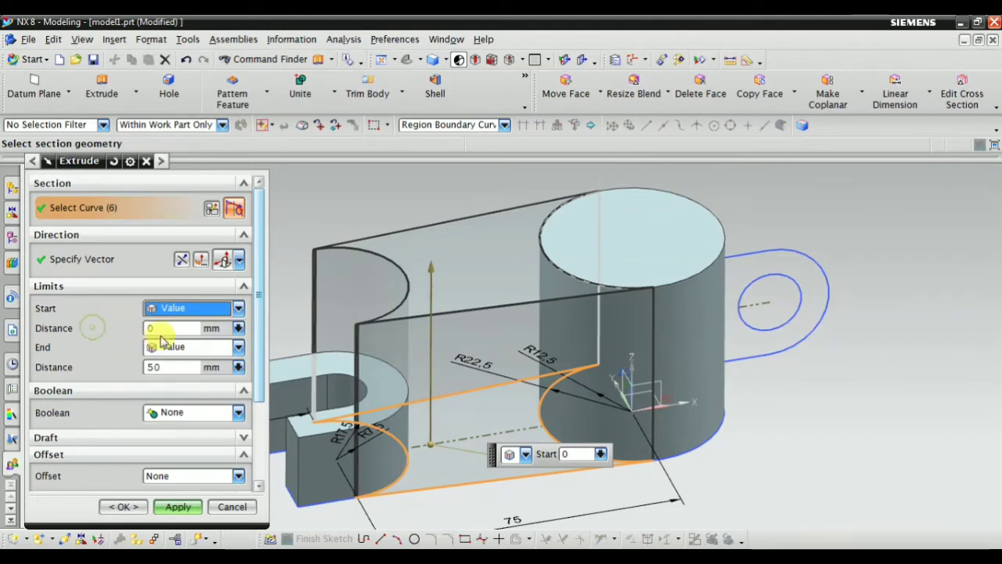
left_click(163, 329)
type("5")
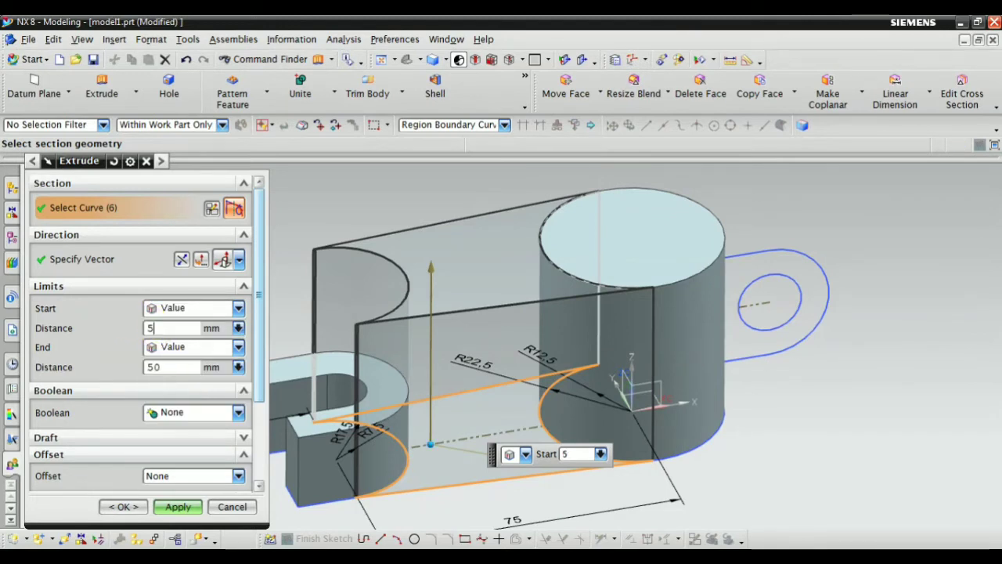
key("Return")
left_click(170, 366)
type("1")
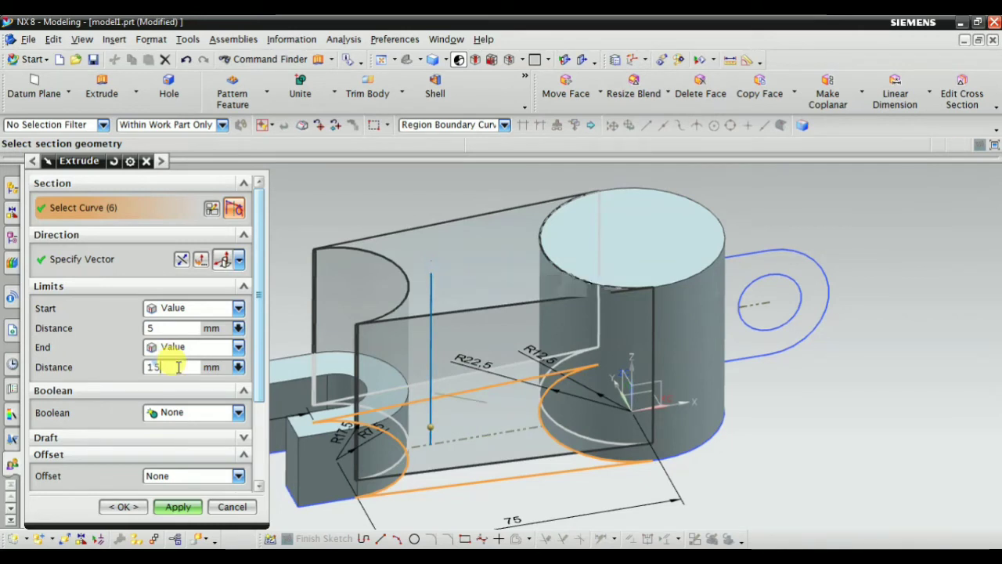
key("Return")
scroll(291, 376, "down", 2)
scroll(306, 426, "down", 1)
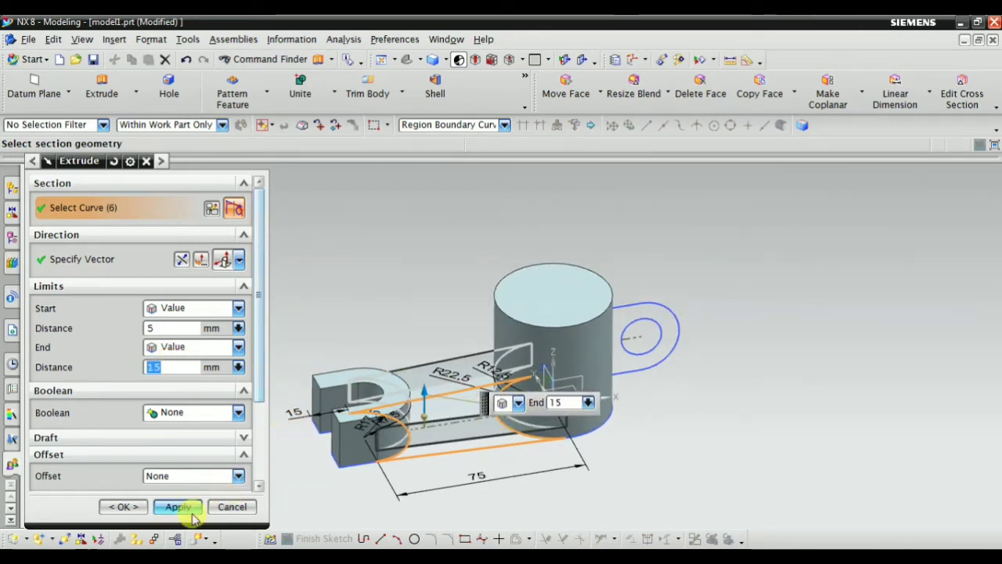
left_click(119, 511)
Inspect the new arm from below, then switch to the FIG.-1 reference drawing.
right_click(297, 261)
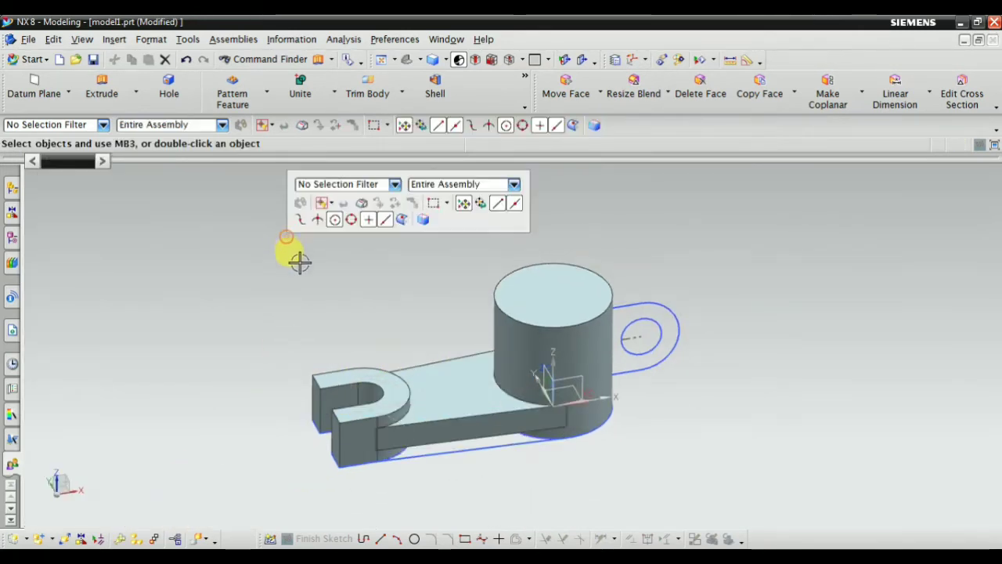
left_click(302, 266)
mouse_move(328, 299)
middle_mouse_down()
mouse_move(440, 331)
mouse_move(425, 331)
mouse_move(409, 215)
middle_mouse_up()
right_click(425, 224)
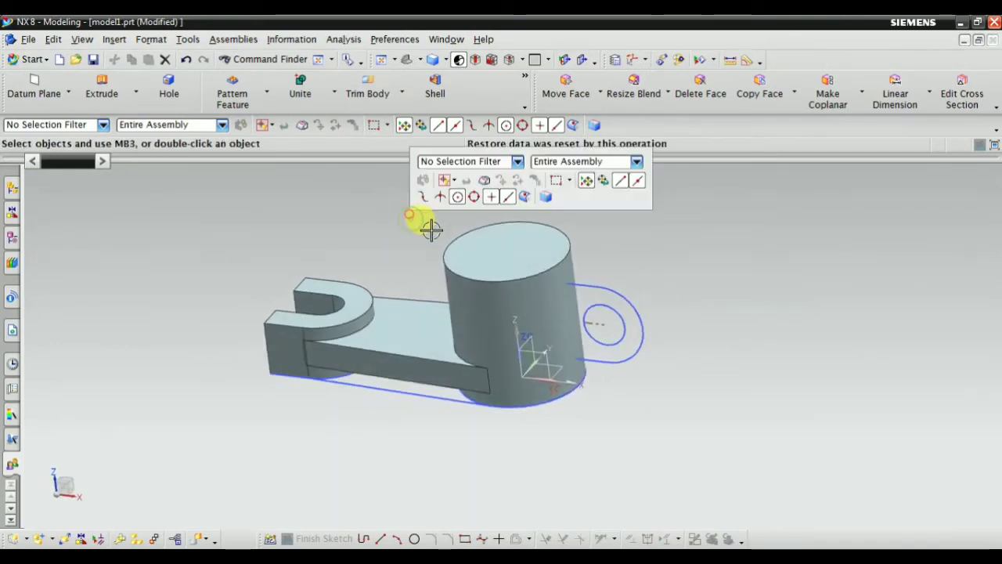
left_click(479, 242)
left_click(510, 391)
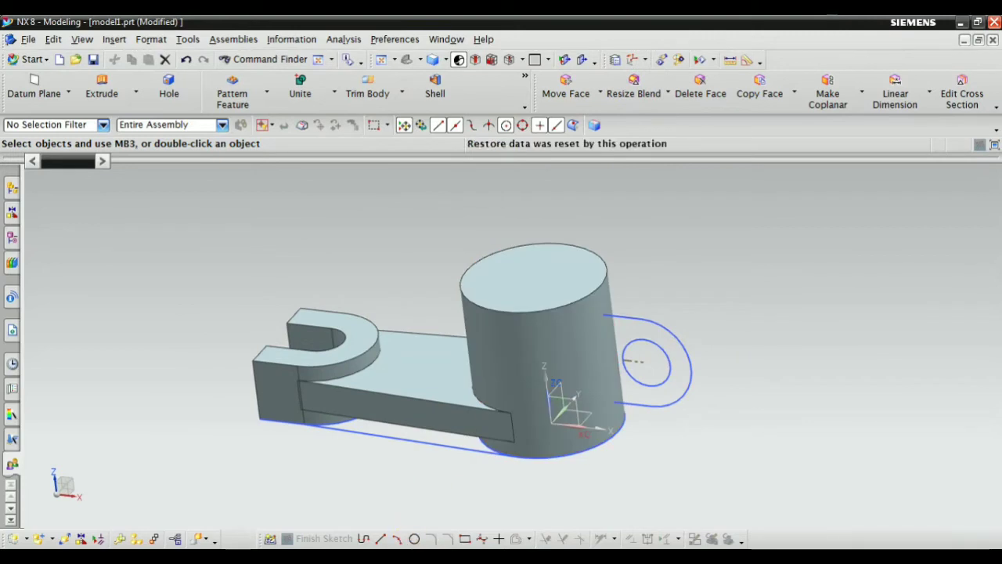
key("alt+Tab")
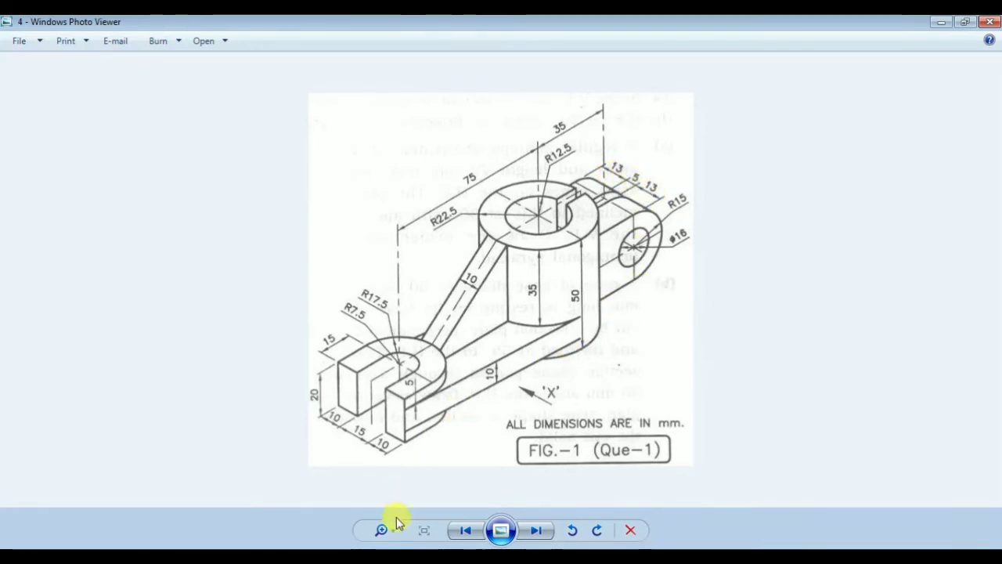
Switch from the FIG.-1 drawing back to the NX 8 modeling window.
key("alt+Tab")
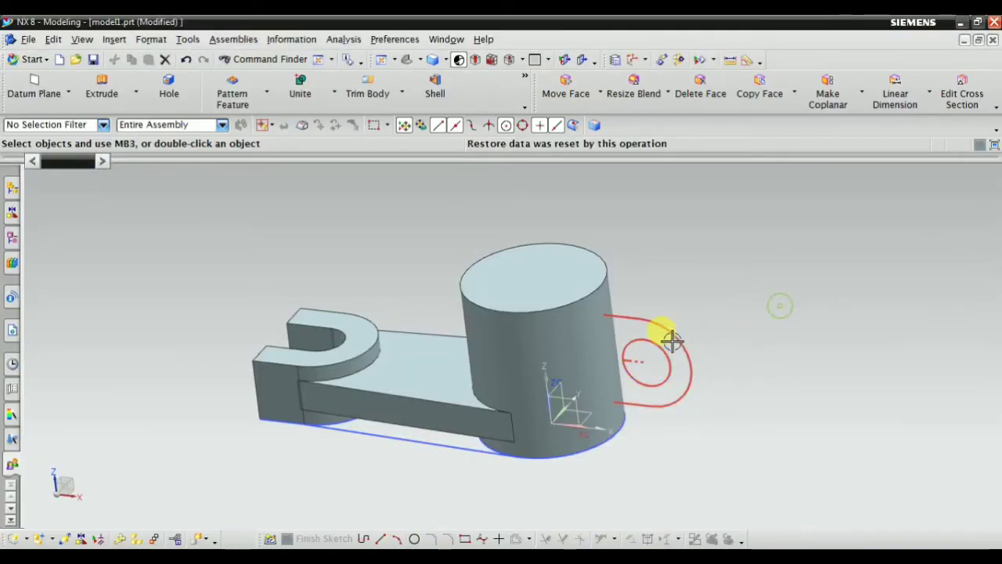
Extrude the lug sketch with a Symmetric Value limit of 15.5 mm and inspect the lug.
scroll(672, 339, "up", 2)
left_click(102, 86)
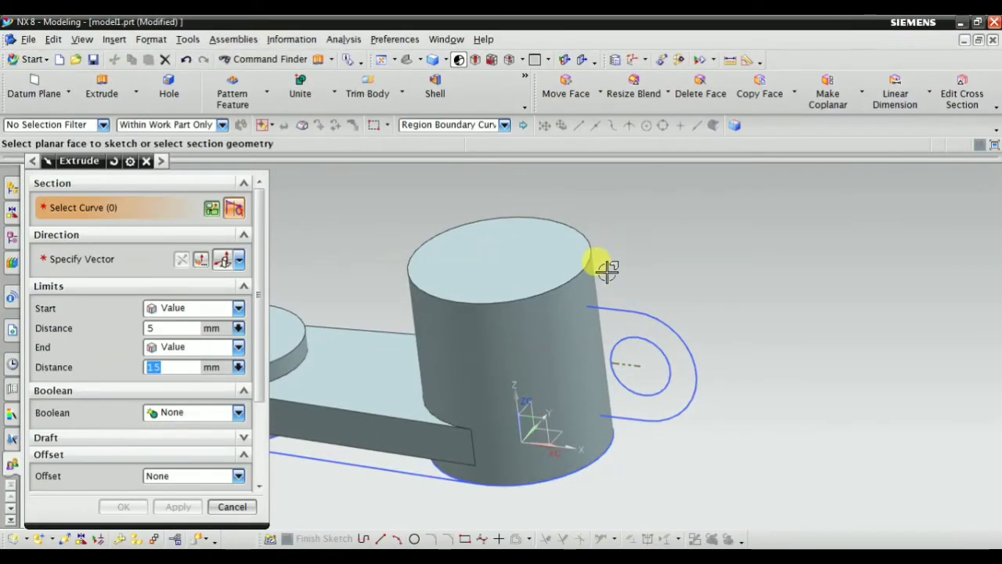
left_click(661, 321)
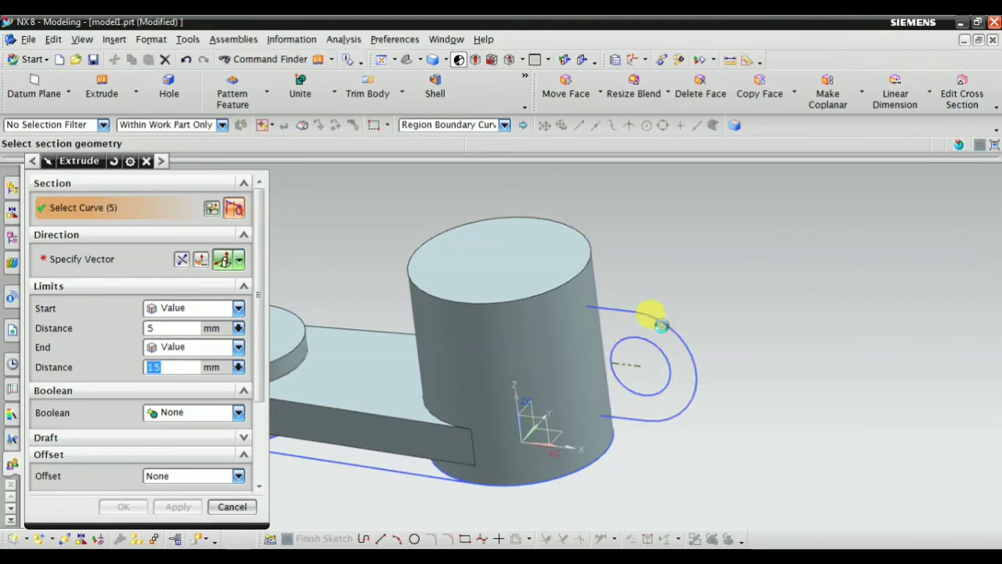
left_click(205, 308)
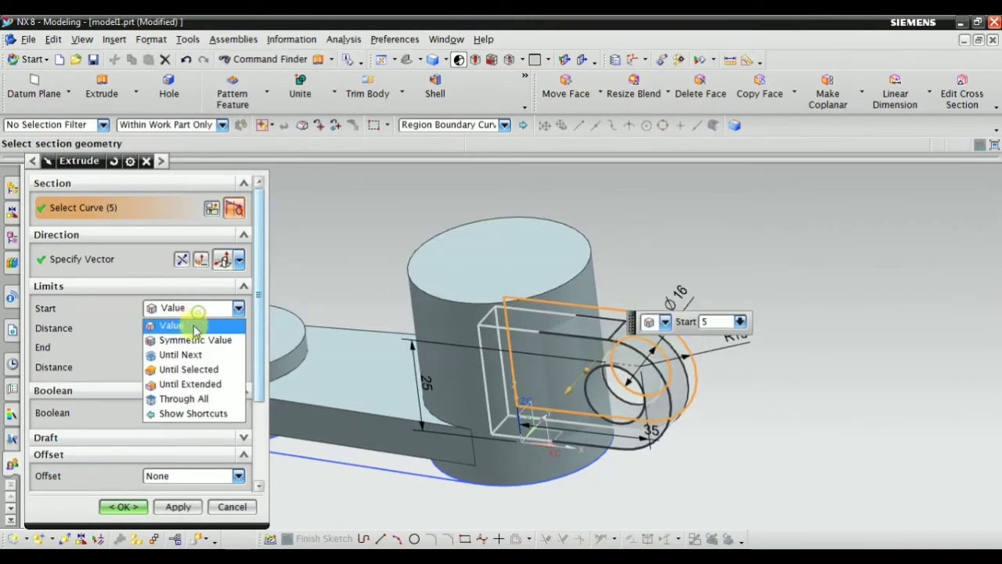
left_click(196, 338)
type("15.5")
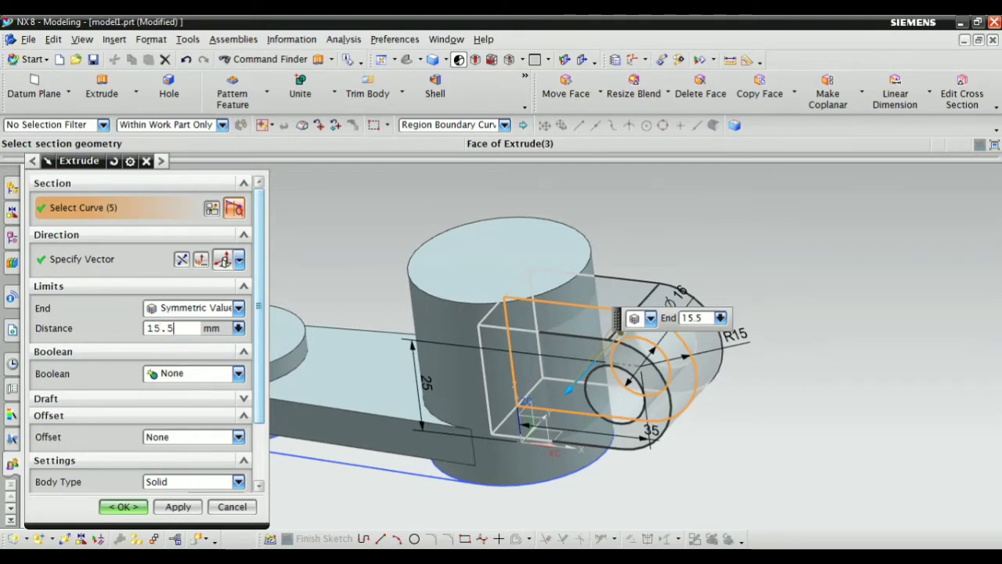
key("Return")
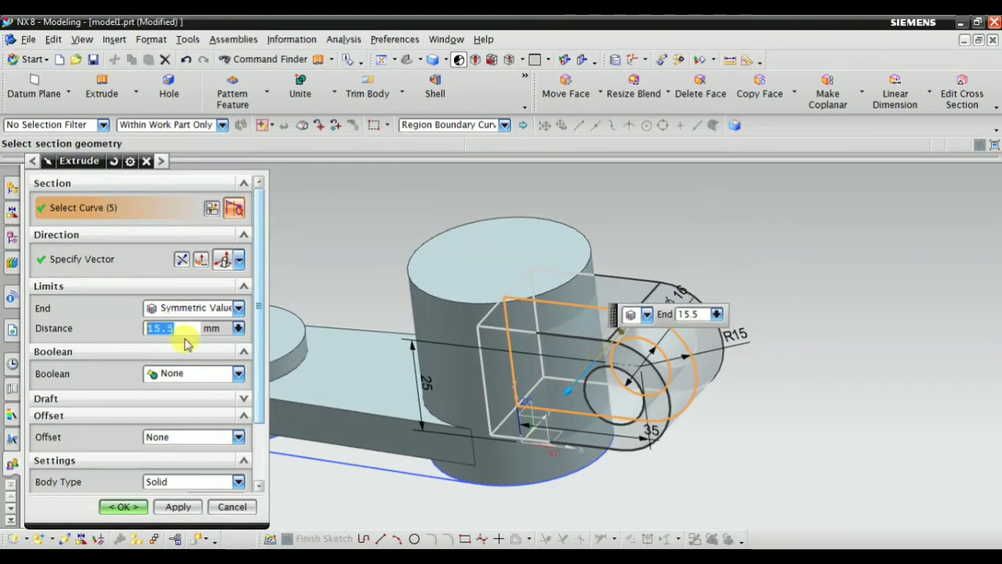
left_click(125, 507)
mouse_move(340, 282)
middle_mouse_down()
mouse_move(509, 291)
mouse_move(518, 313)
mouse_move(509, 324)
mouse_move(522, 302)
mouse_move(493, 284)
mouse_move(490, 294)
mouse_move(530, 284)
mouse_move(496, 292)
middle_mouse_up()
right_click(732, 206)
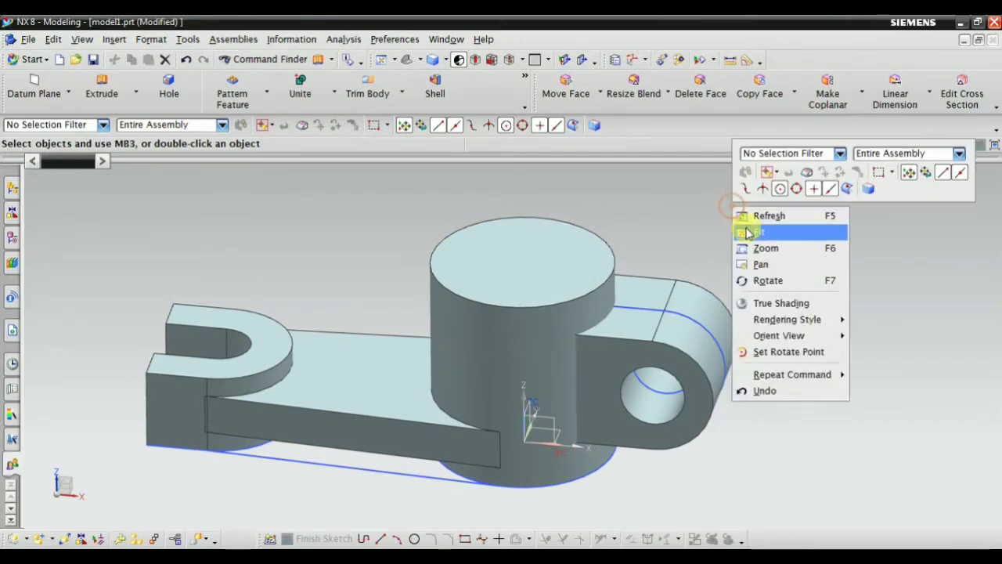
left_click(748, 233)
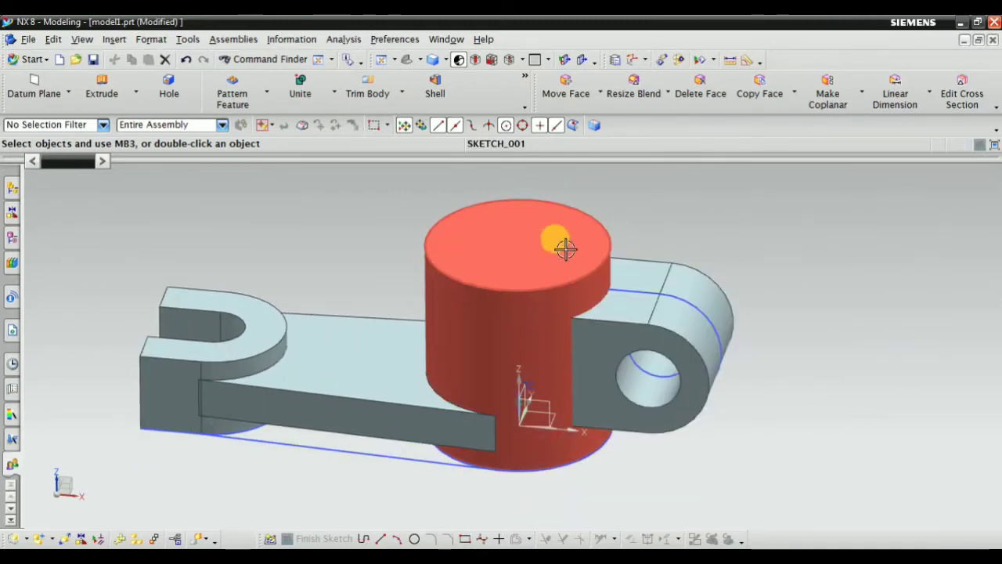
scroll(785, 241, "up", 1)
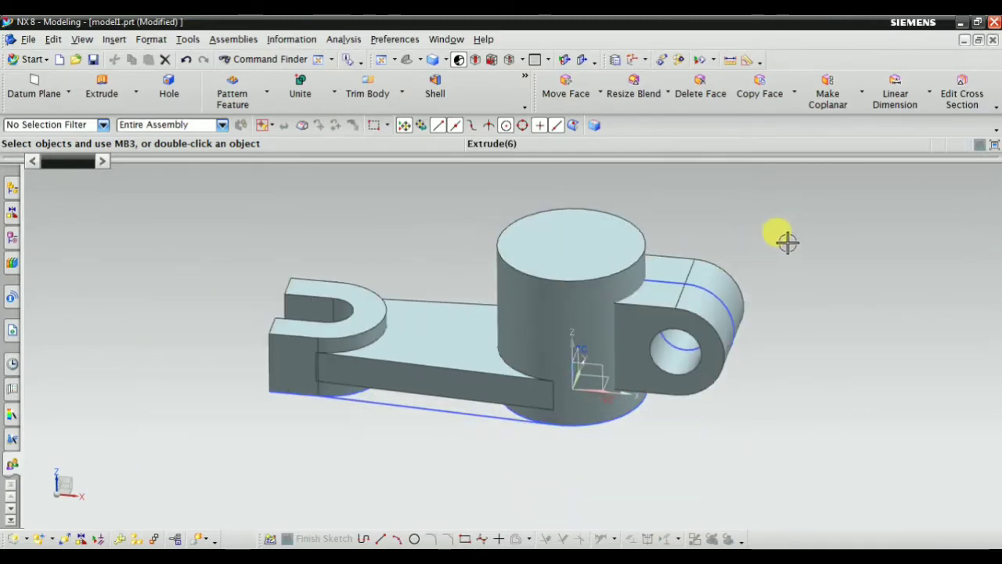
right_click(360, 236)
left_click(376, 262)
mouse_move(401, 251)
middle_mouse_down()
mouse_move(422, 287)
mouse_move(409, 282)
middle_mouse_up()
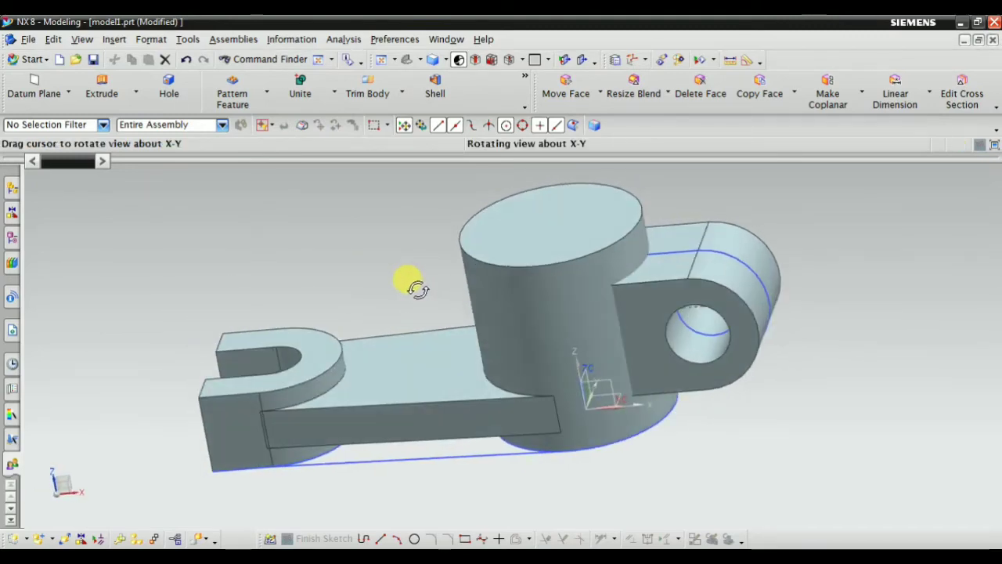
right_click(347, 239)
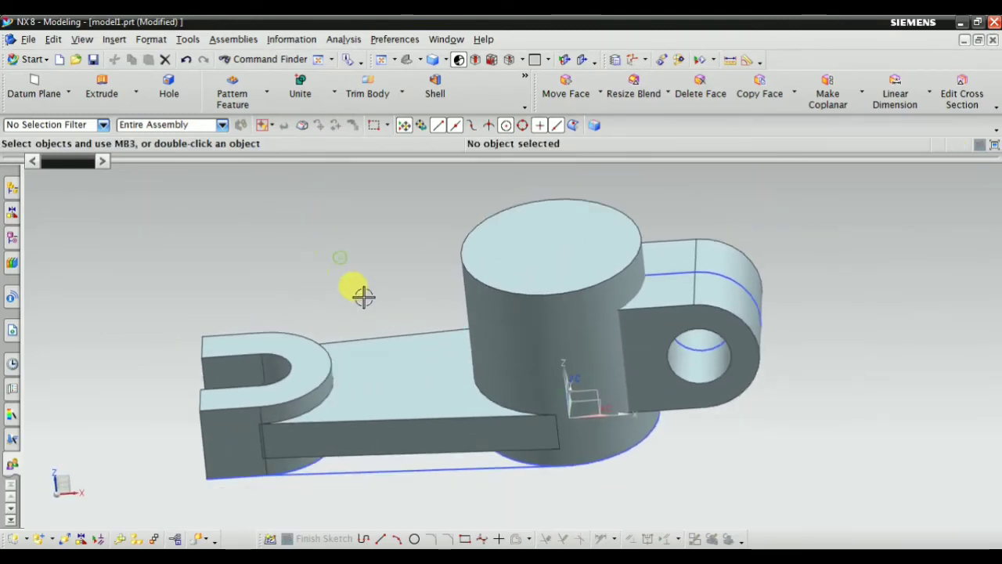
middle_click_drag(376, 313, 331, 336)
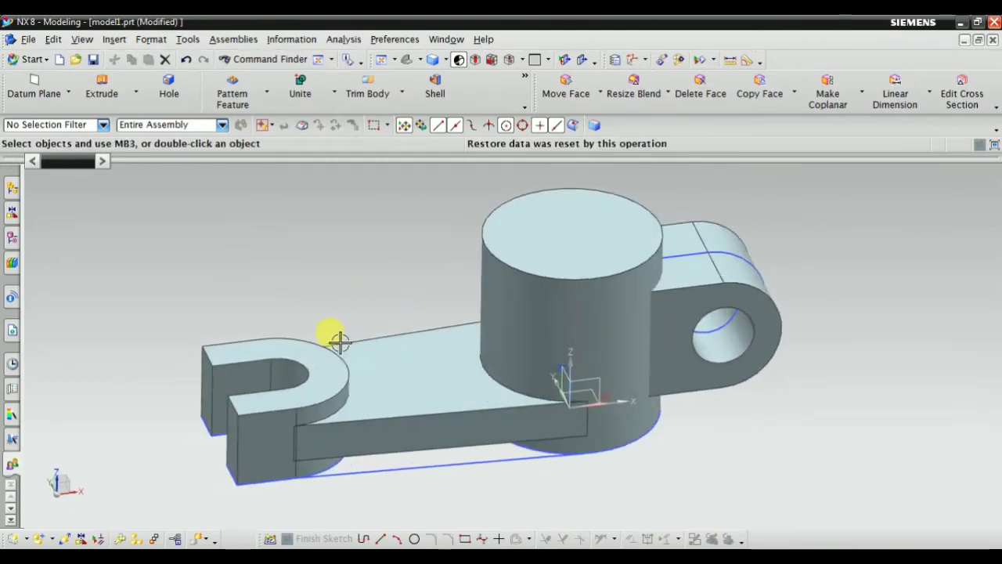
scroll(391, 279, "up", 3)
mouse_move(392, 280)
middle_mouse_down()
mouse_move(447, 320)
mouse_move(292, 217)
middle_mouse_up()
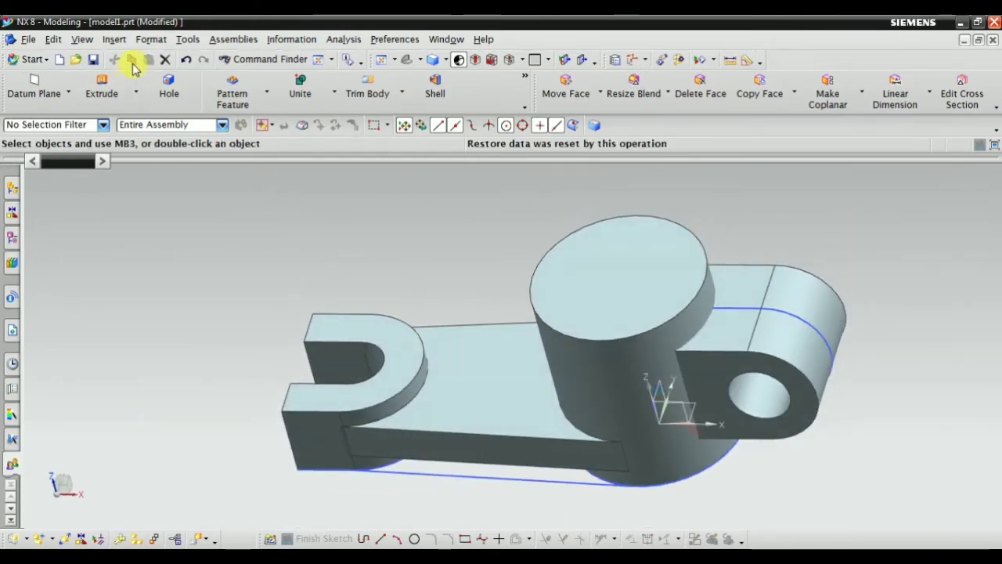
Create a new sketch, SKETCH_002, on the chosen plane through the bracket.
left_click(118, 41)
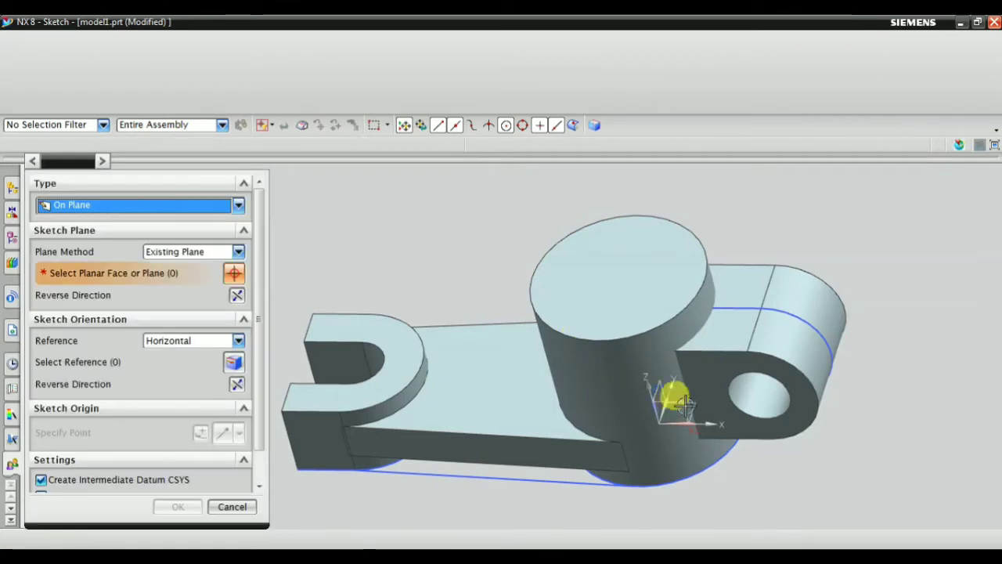
mouse_move(620, 435)
middle_mouse_down()
mouse_move(603, 358)
mouse_move(649, 402)
middle_mouse_up()
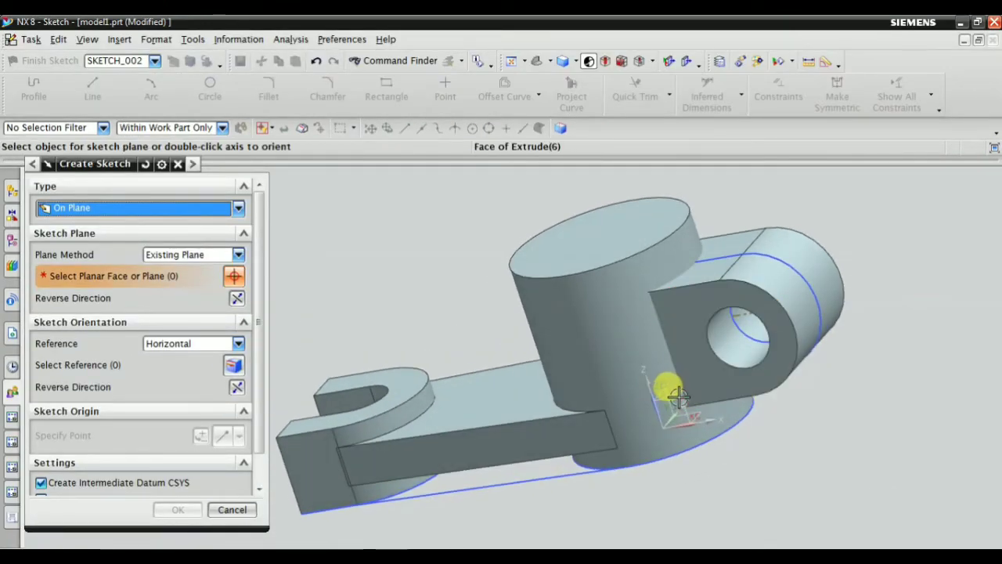
left_click(675, 396)
middle_click(413, 391)
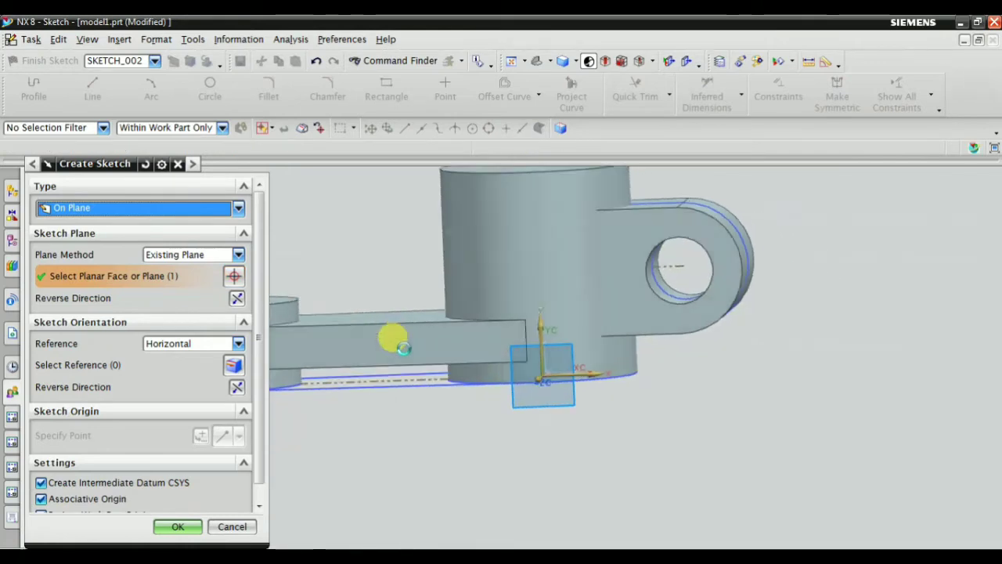
Tilt the sketch view into 3D and activate the Profile tool.
key("Escape")
scroll(296, 273, "up", 2)
scroll(416, 292, "up", 2)
mouse_move(416, 293)
middle_mouse_down()
mouse_move(425, 309)
mouse_move(411, 268)
mouse_move(385, 336)
mouse_move(426, 352)
middle_mouse_up()
left_click(47, 106)
scroll(431, 377, "up", 3)
Draw a line from the fork's rounded edge to the top edge of the tall cylinder.
scroll(469, 238, "down", 2)
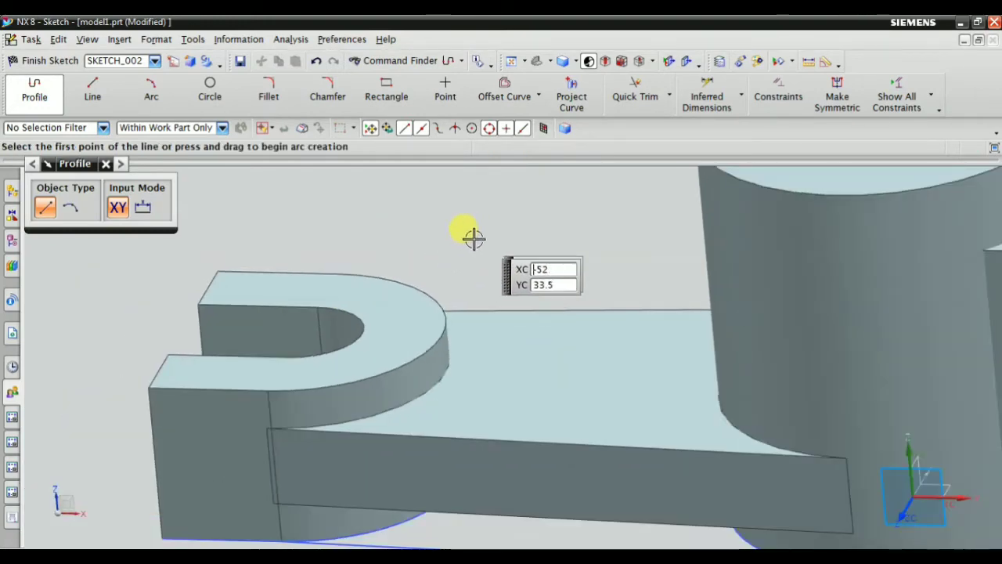
key("Escape")
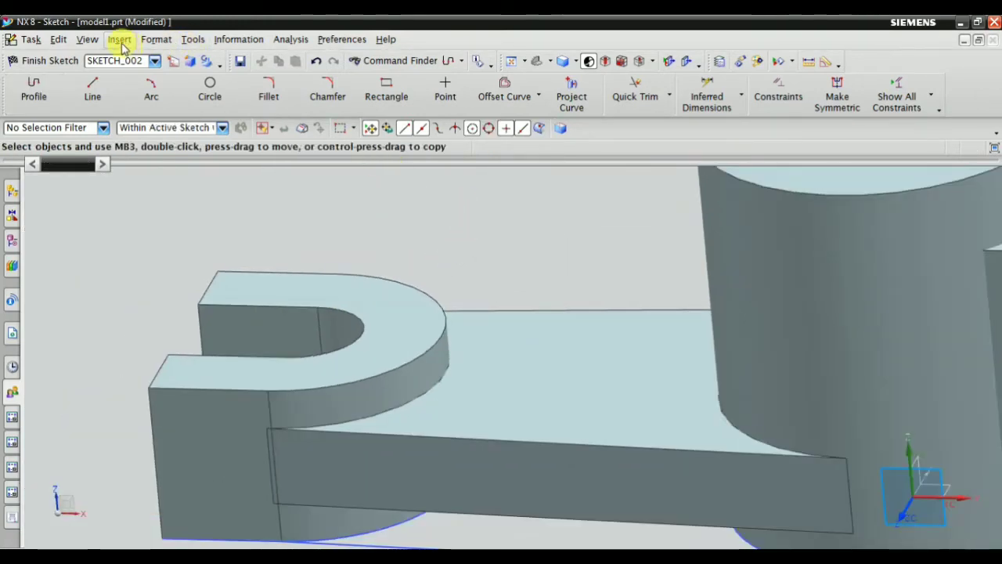
left_click(121, 43)
left_click(335, 207)
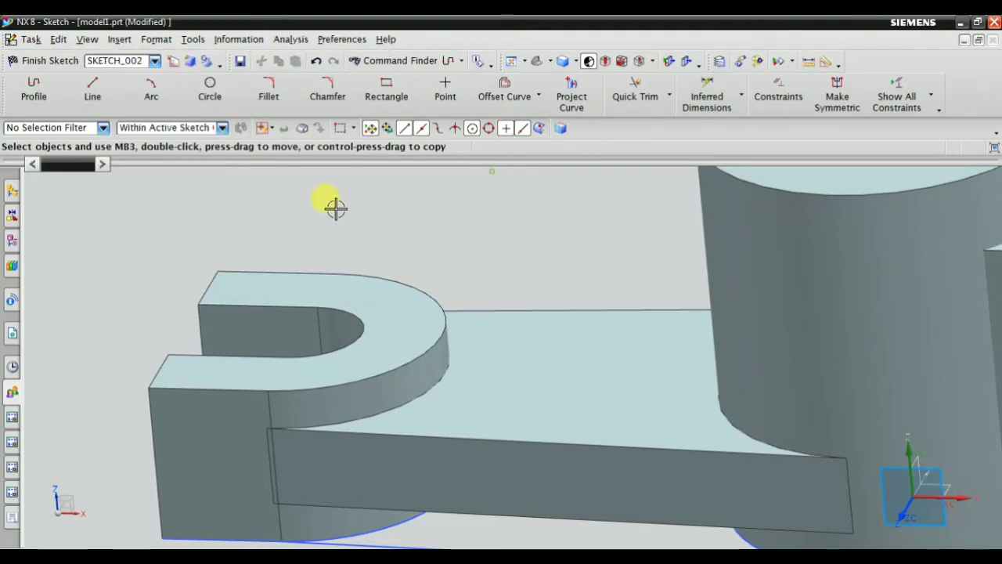
left_click(92, 96)
scroll(427, 320, "up", 3)
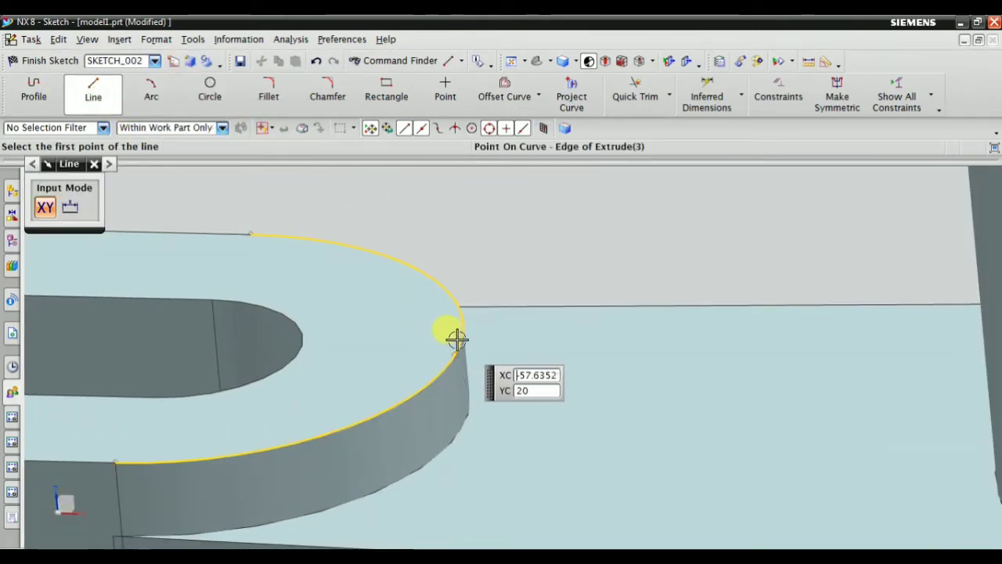
left_click(456, 356)
scroll(439, 357, "down", 3)
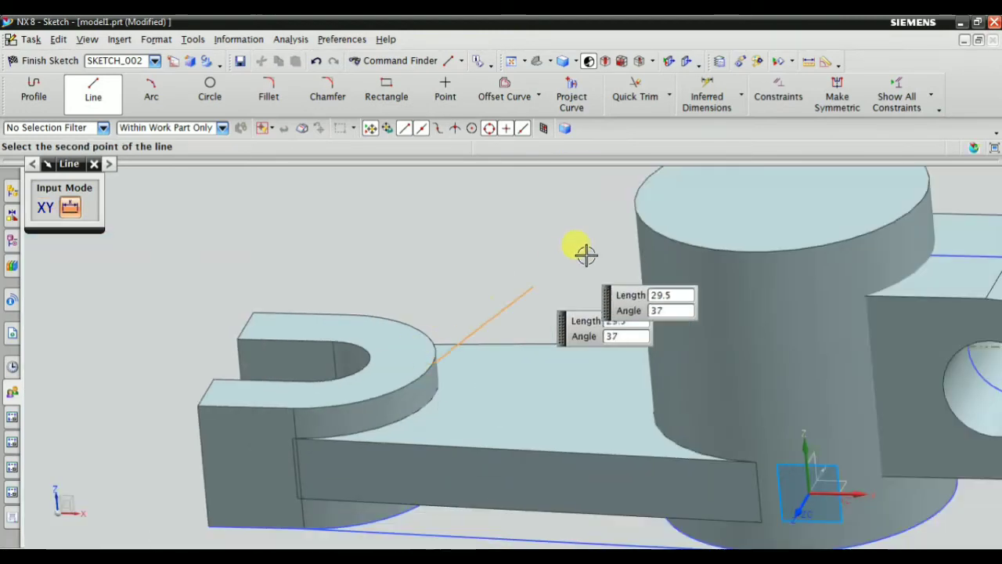
mouse_move(588, 235)
middle_mouse_down()
mouse_move(623, 239)
mouse_move(642, 217)
middle_mouse_up()
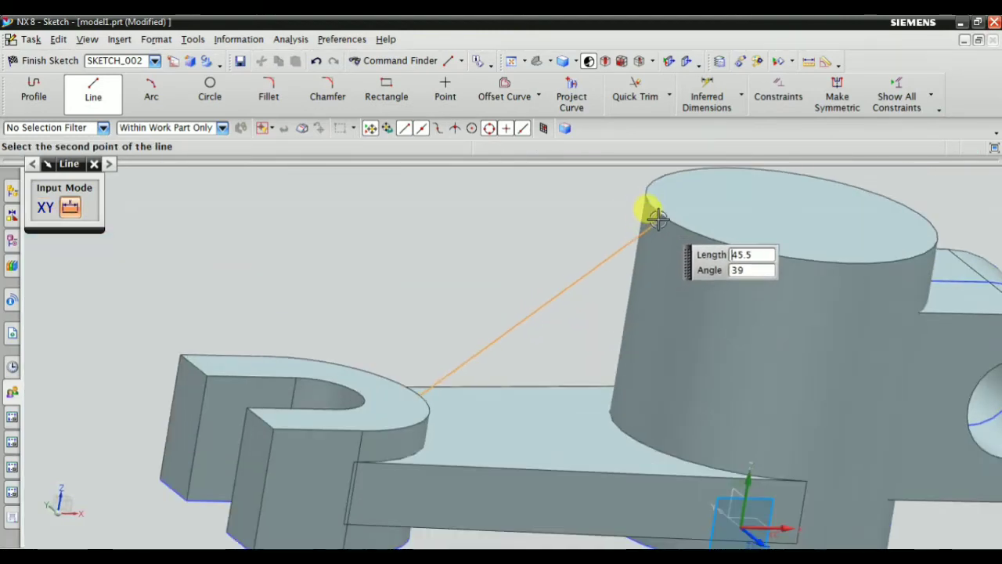
left_click(633, 220)
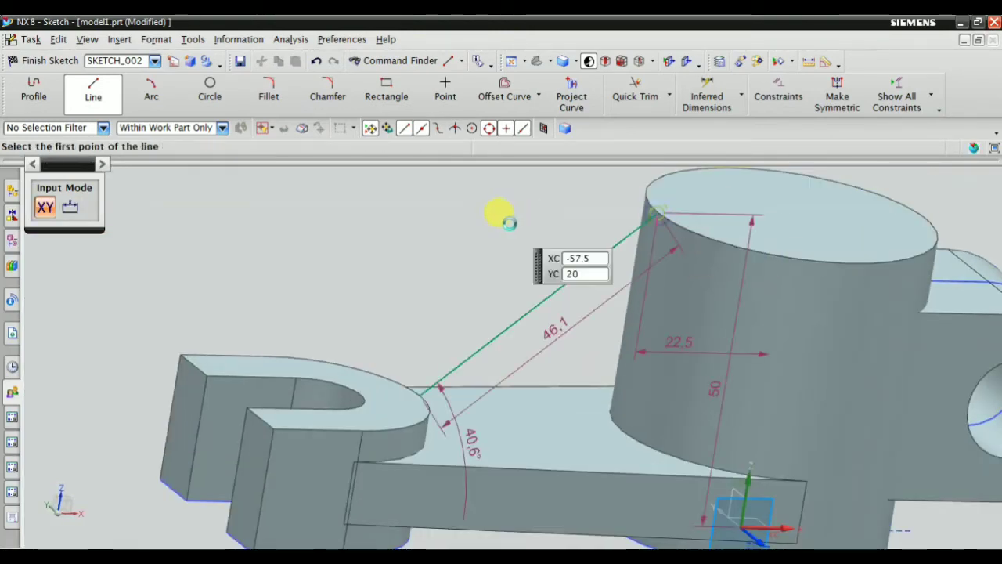
key("Escape")
Turn on Continuous Auto Dimensioning so the line shows 46.1 at 40.6°.
left_click(928, 114)
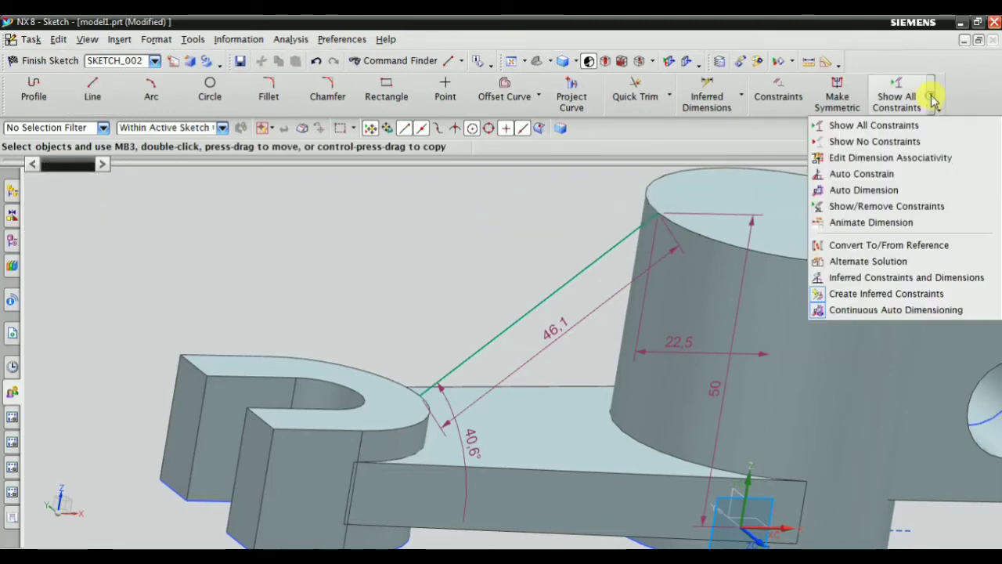
left_click(895, 311)
scroll(498, 282, "down", 2)
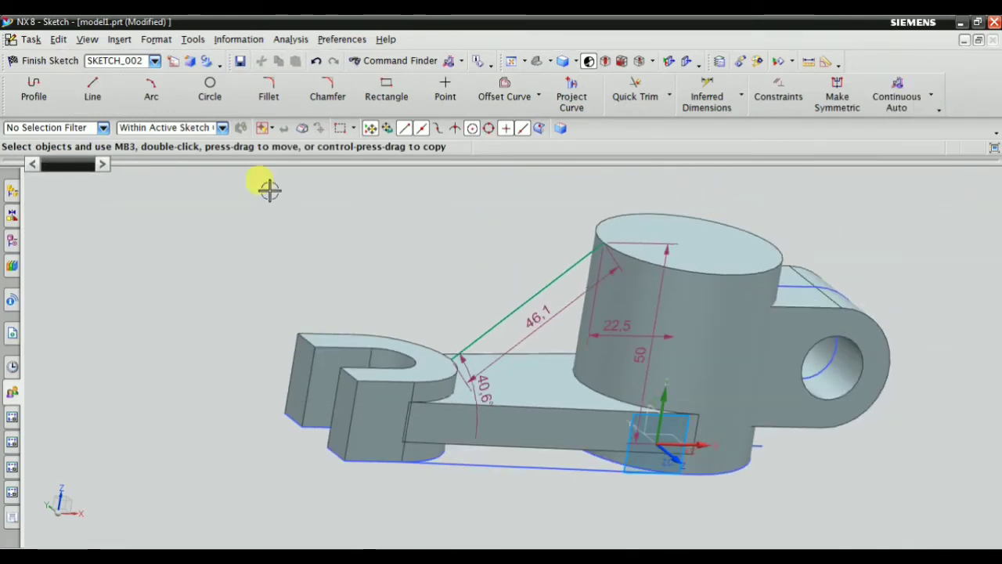
key("F8")
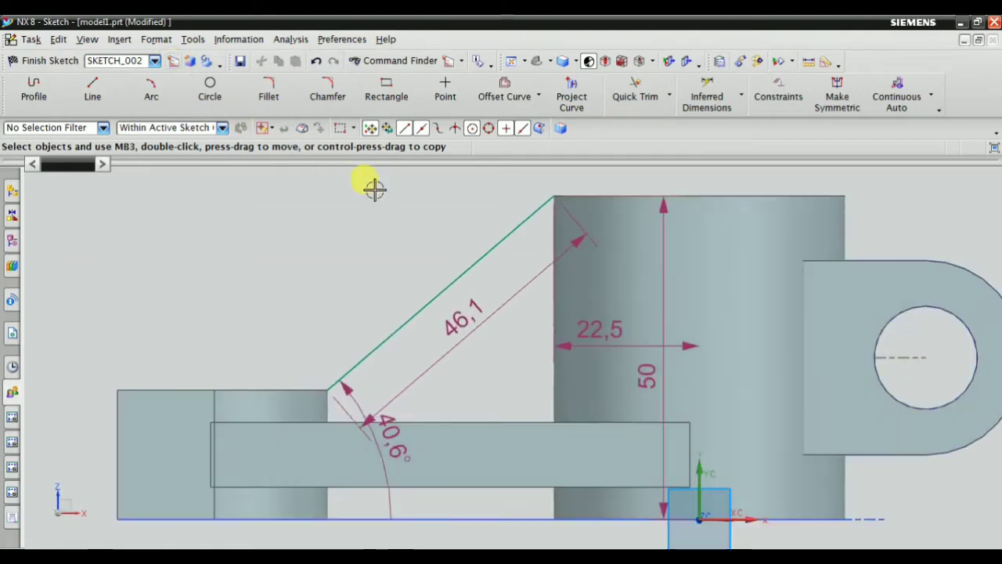
scroll(439, 219, "down", 1)
scroll(431, 273, "up", 2)
scroll(368, 329, "up", 3)
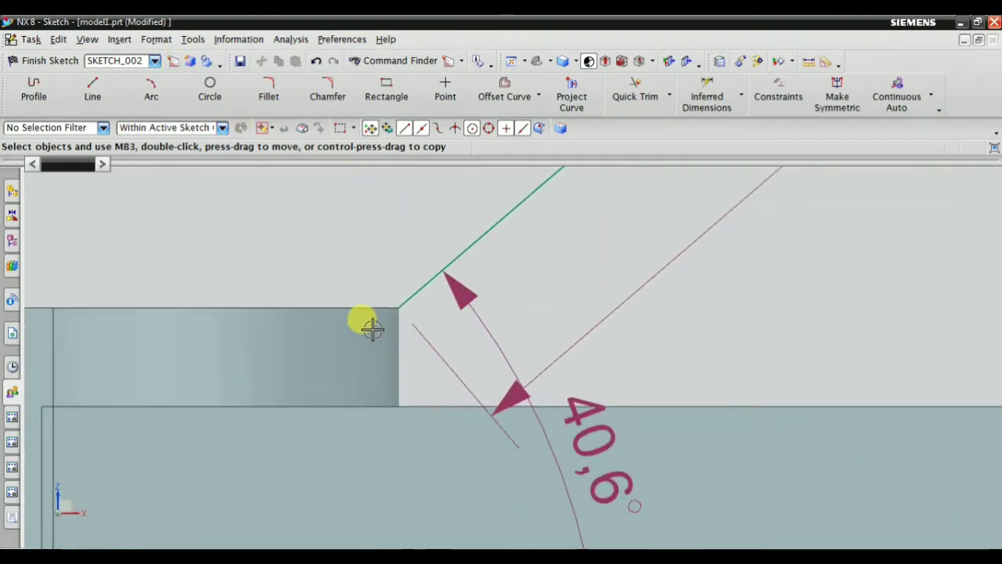
scroll(408, 290, "up", 1)
scroll(408, 290, "up", 1)
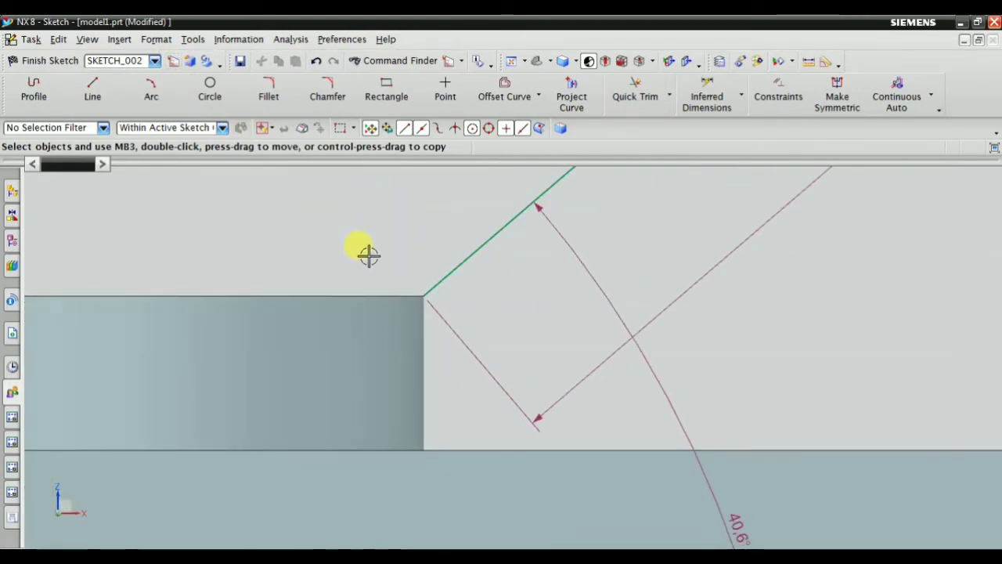
mouse_move(398, 297)
middle_mouse_down()
mouse_move(392, 328)
mouse_move(357, 252)
middle_mouse_up()
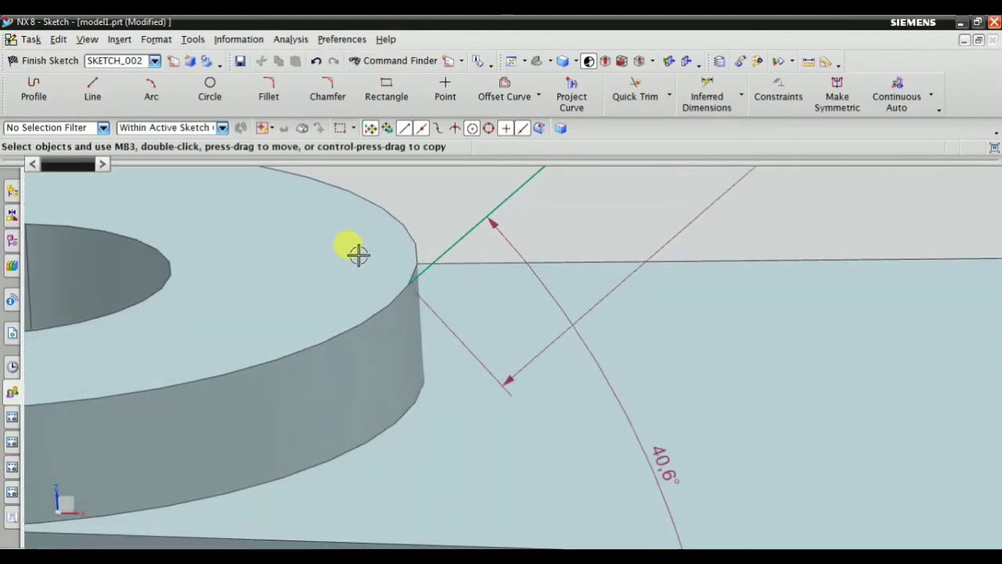
left_click(119, 39)
mouse_move(153, 107)
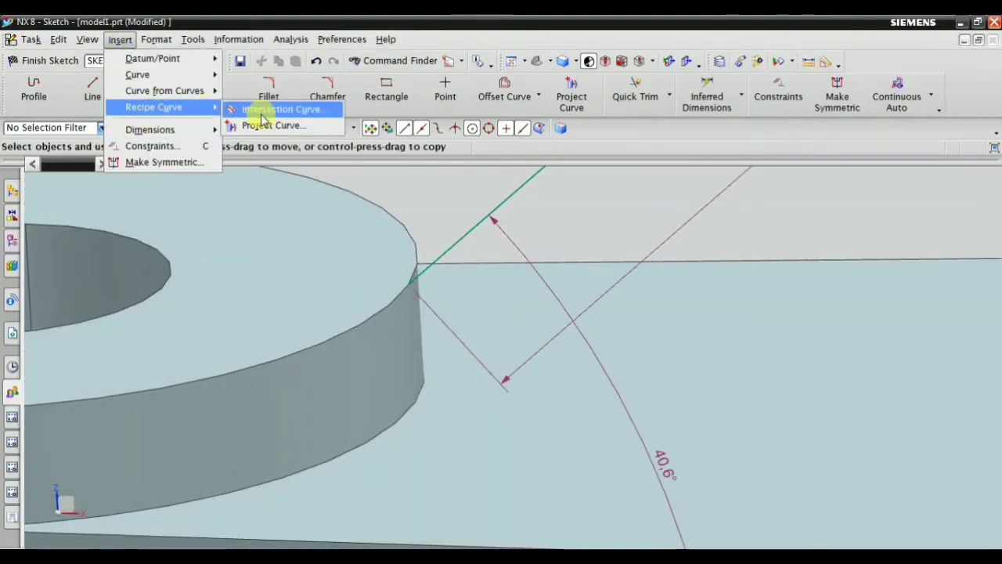
left_click(263, 109)
Create the intersection curve where the sketch plane cuts the fork's curved side face.
left_click(402, 130)
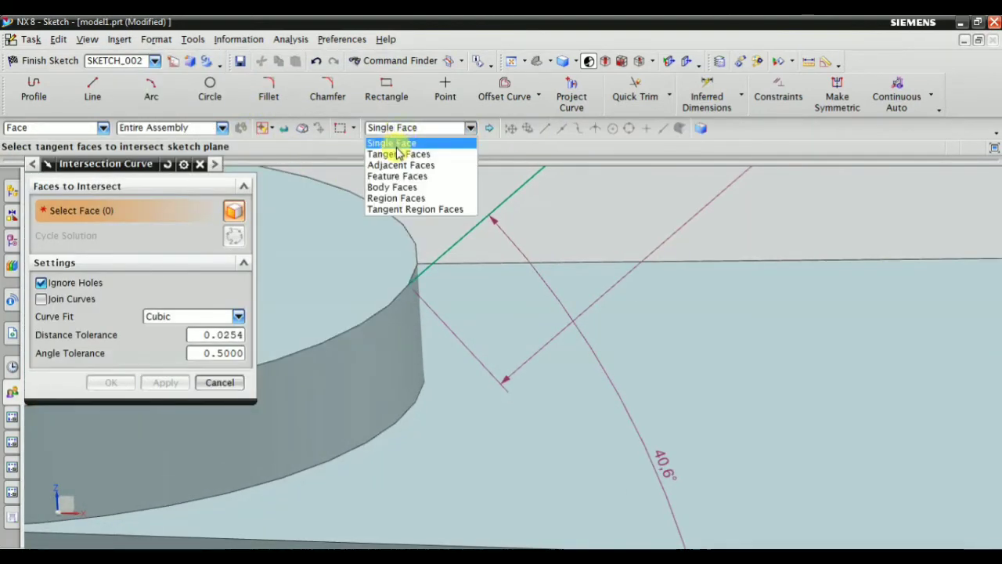
left_click(401, 152)
left_click(403, 357)
scroll(368, 362, "down", 3)
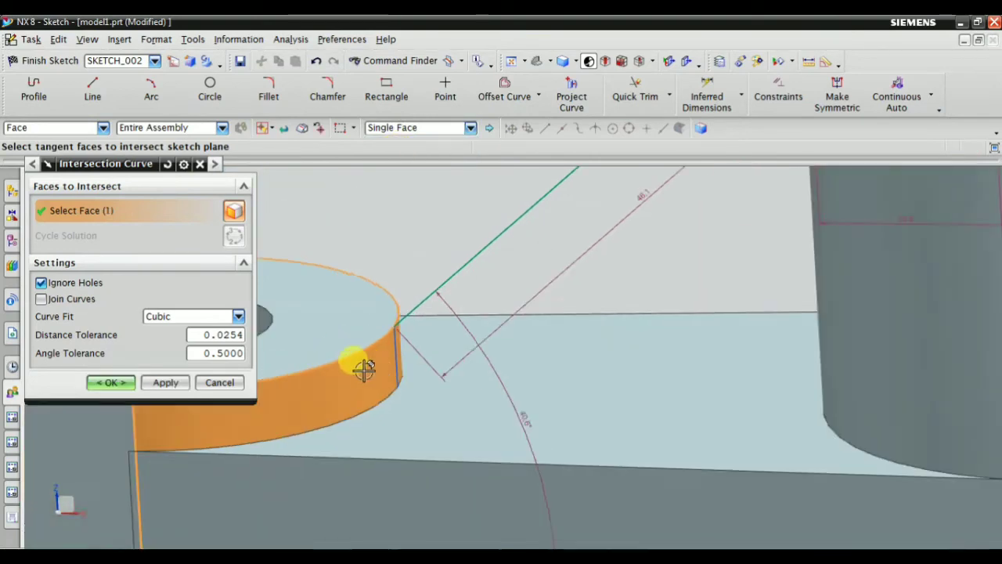
scroll(470, 371, "down", 2)
mouse_move(545, 358)
middle_mouse_down()
mouse_move(414, 340)
mouse_move(593, 308)
middle_mouse_up()
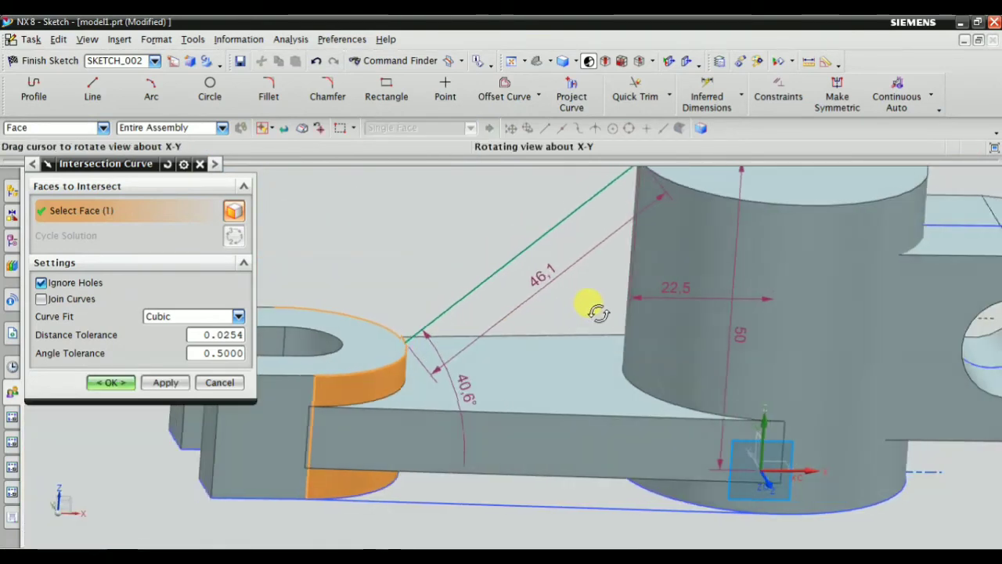
left_click(165, 382)
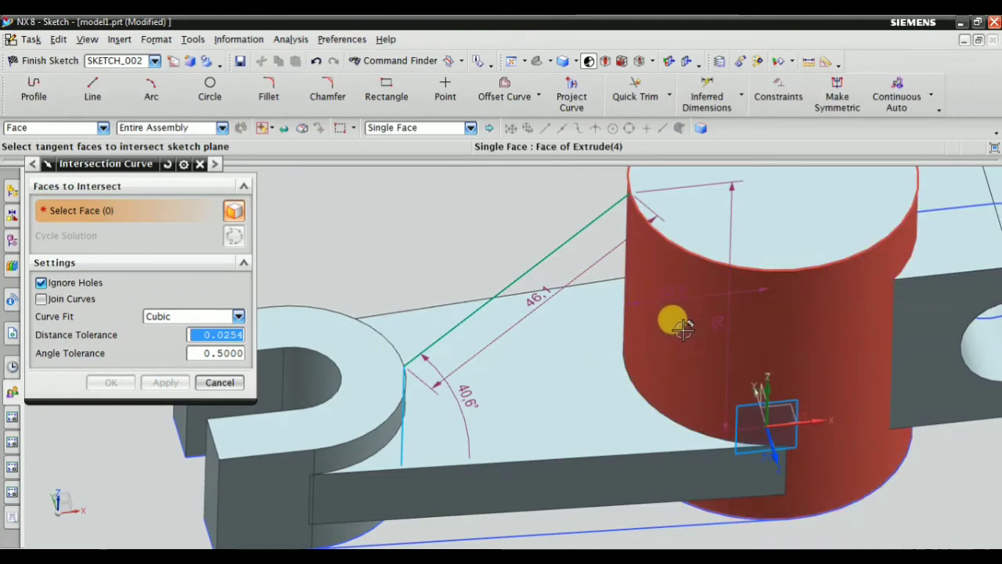
Add intersection curves on the tall cylinder's side face and the base's top face.
left_click(675, 331)
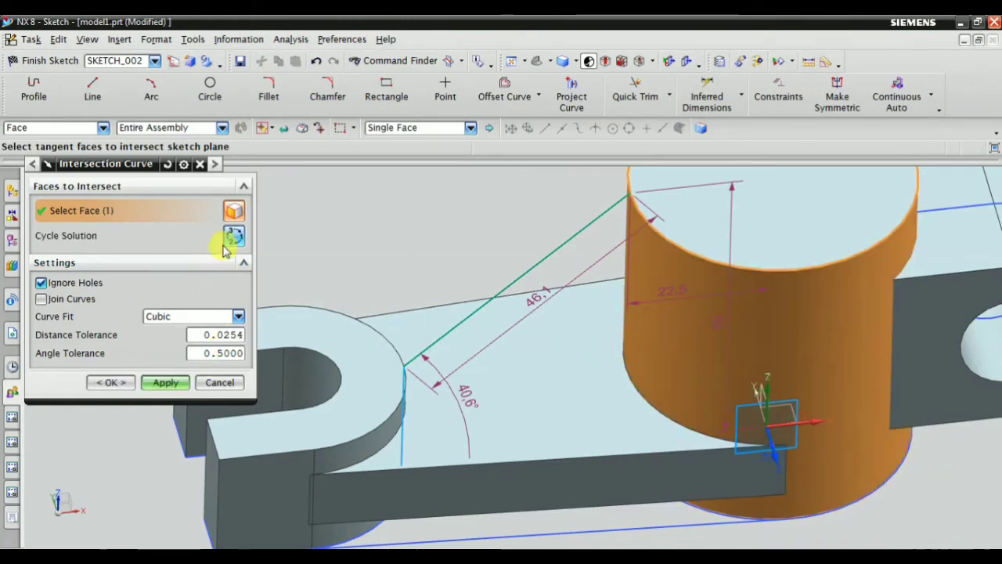
mouse_move(600, 414)
middle_mouse_down()
mouse_move(635, 352)
mouse_move(649, 349)
mouse_move(633, 347)
mouse_move(640, 312)
middle_mouse_up()
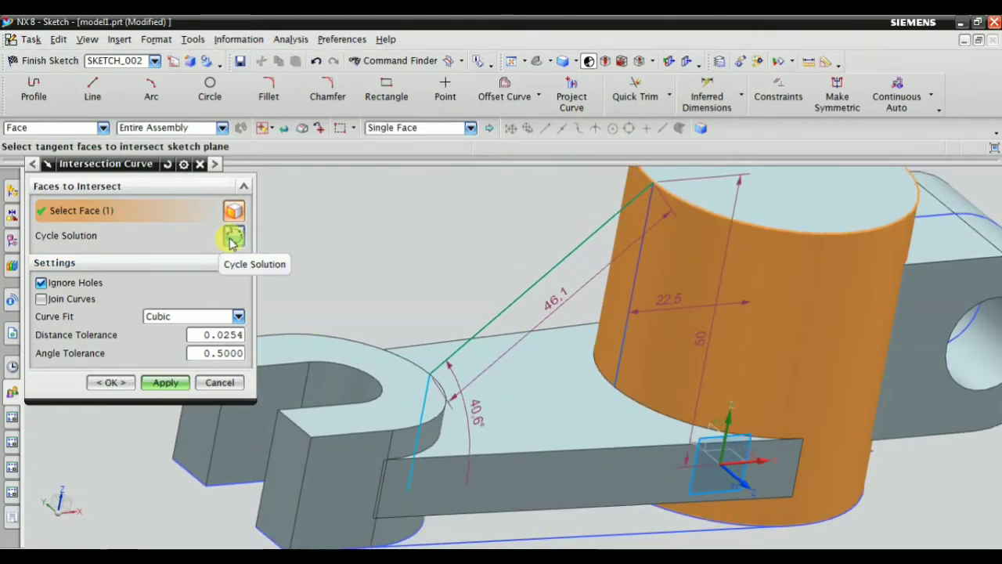
left_click(148, 387)
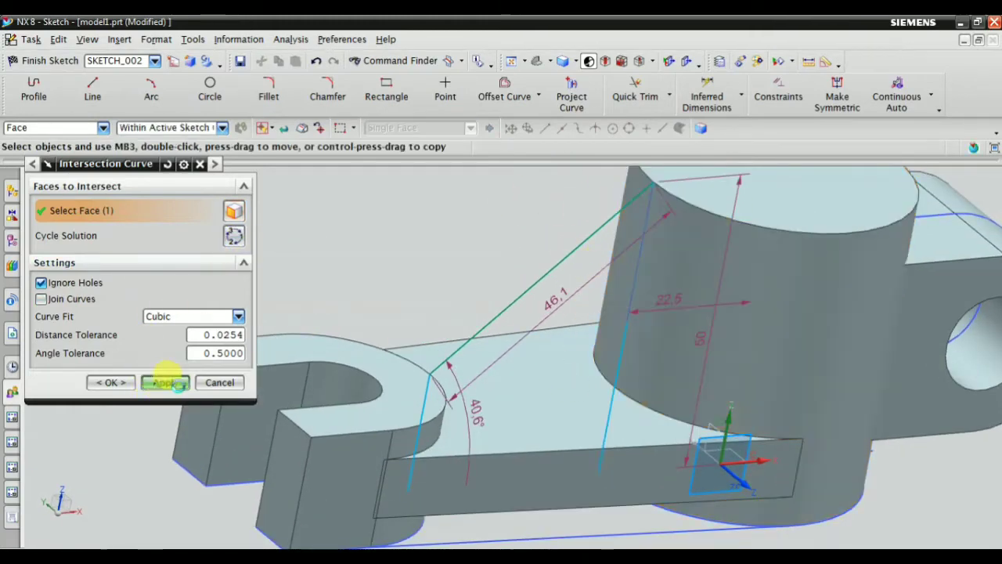
left_click(540, 372)
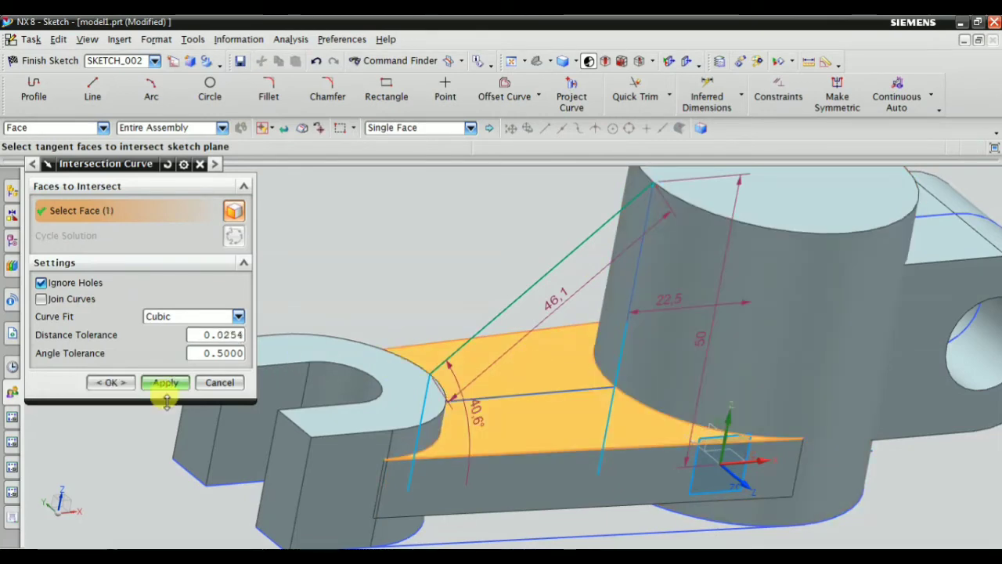
mouse_move(433, 401)
middle_mouse_down()
mouse_move(510, 415)
mouse_move(515, 391)
mouse_move(472, 374)
mouse_move(470, 398)
middle_mouse_up()
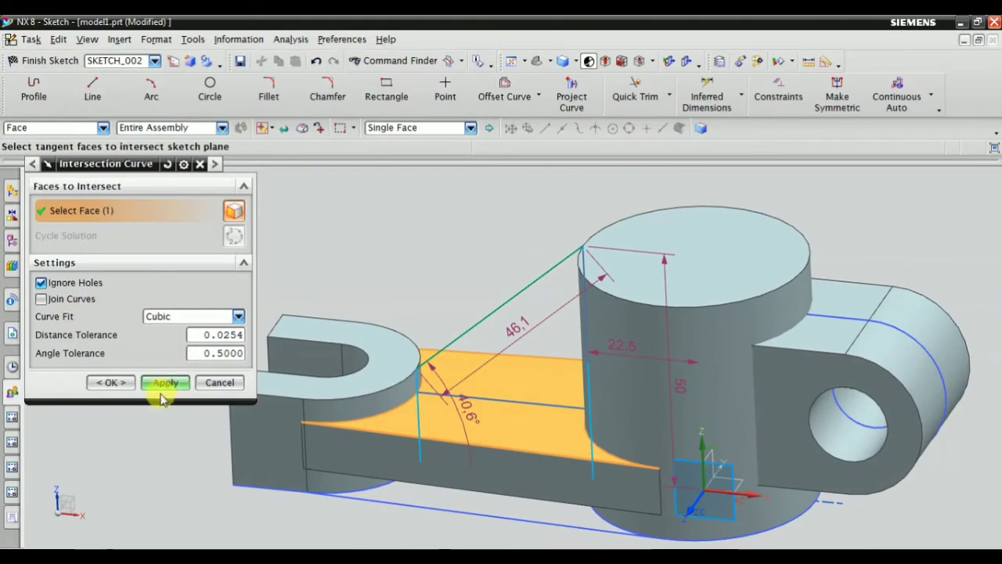
left_click(105, 384)
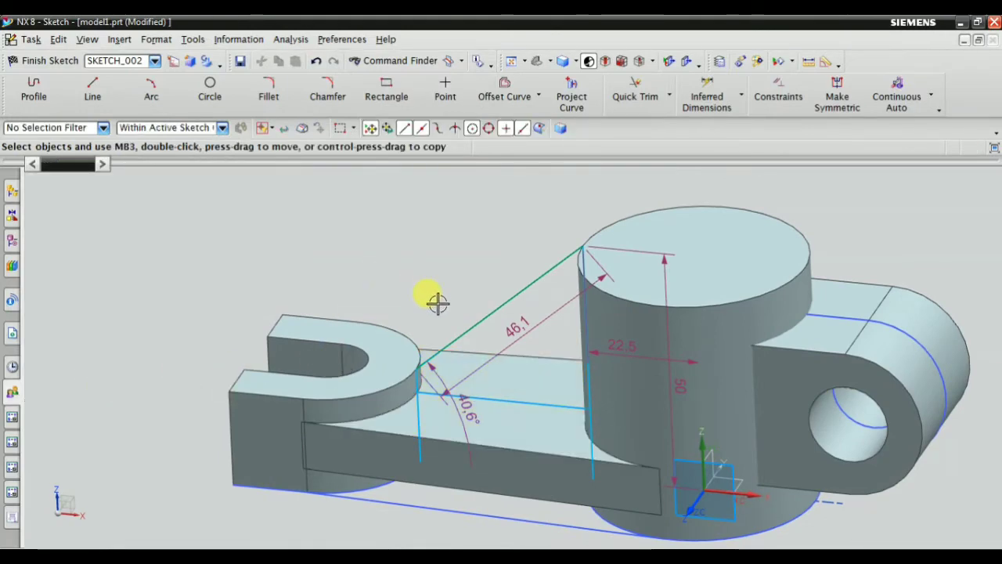
scroll(425, 407, "up", 3)
mouse_move(425, 407)
middle_mouse_down()
mouse_move(426, 358)
mouse_move(427, 401)
middle_mouse_up()
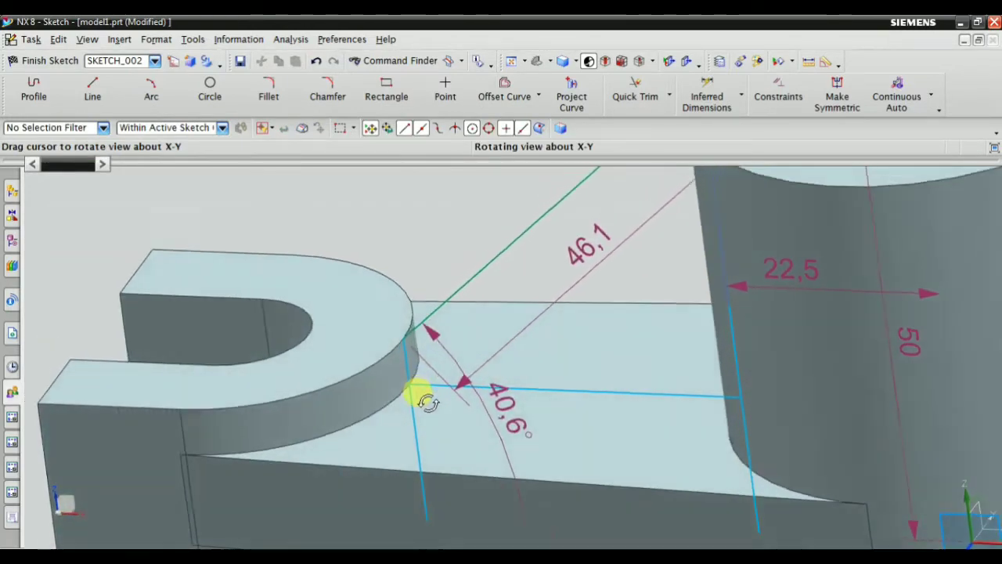
scroll(407, 384, "up", 2)
scroll(373, 333, "down", 3)
mouse_move(459, 358)
middle_mouse_down()
mouse_move(510, 332)
mouse_move(469, 309)
middle_mouse_up()
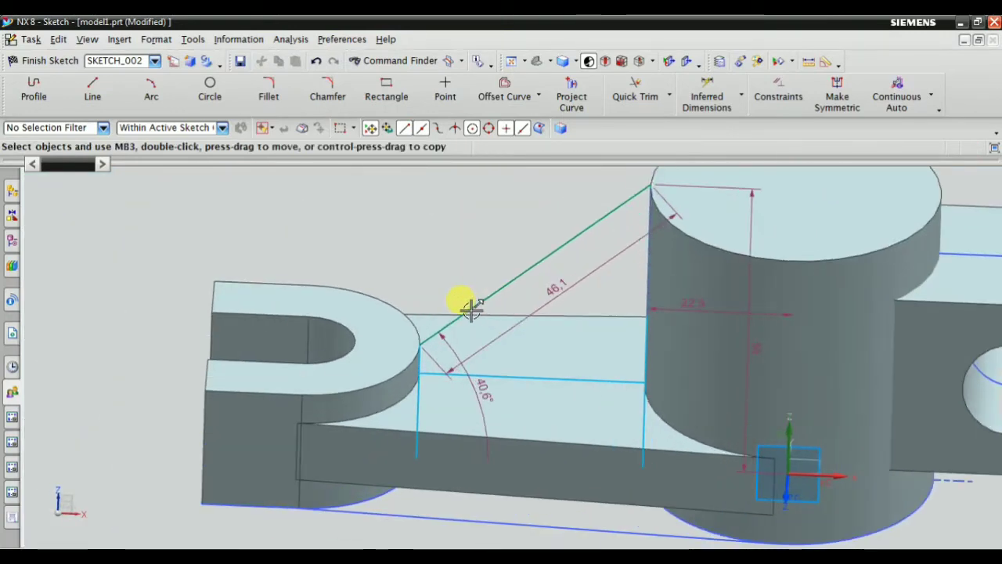
left_click(539, 96)
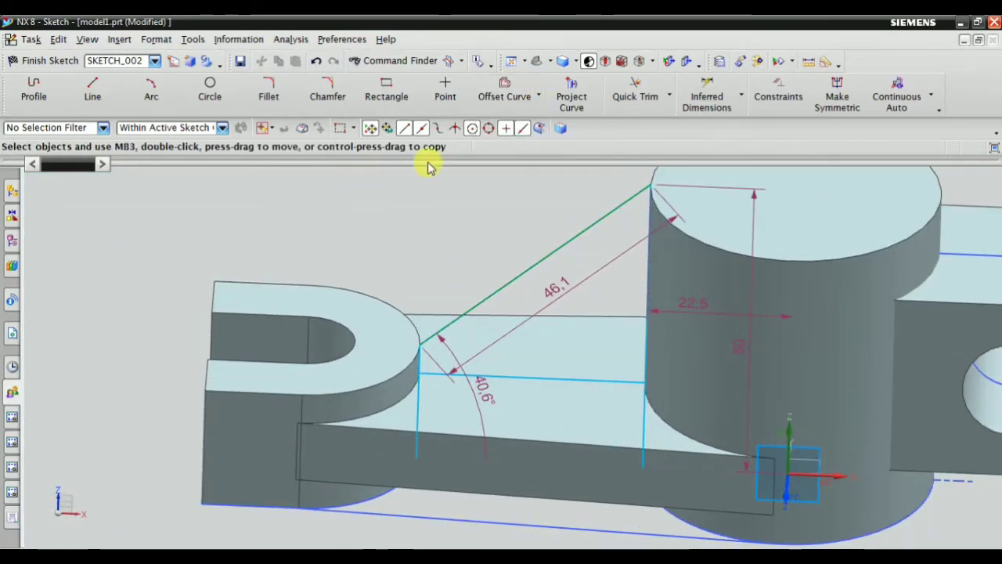
Use Make Corner to join the first pair of sketch curves, accepting the warning.
left_click(671, 92)
left_click(666, 161)
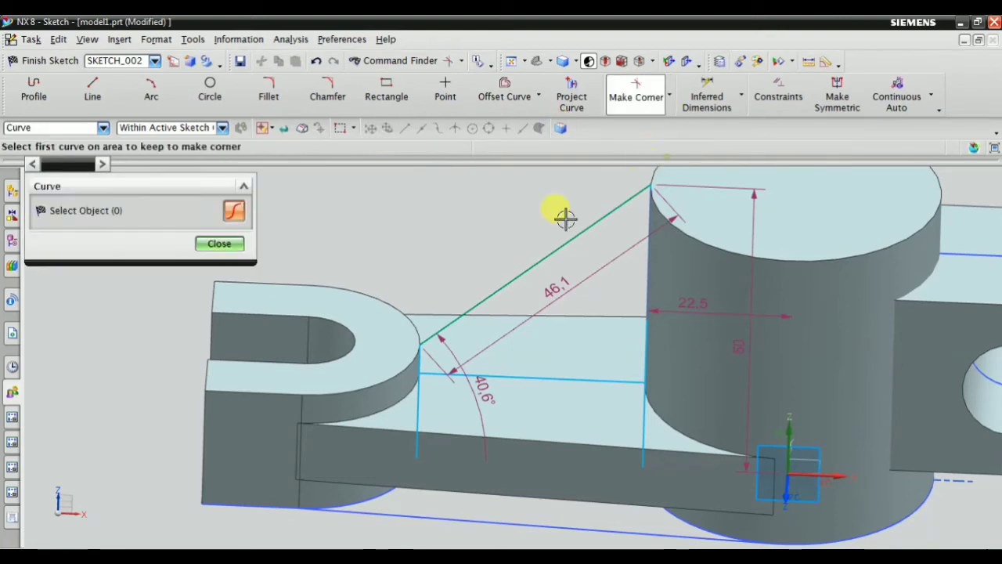
scroll(434, 380, "up", 3)
scroll(418, 311, "up", 2)
mouse_move(418, 311)
middle_mouse_down()
mouse_move(384, 302)
mouse_move(384, 320)
middle_mouse_up()
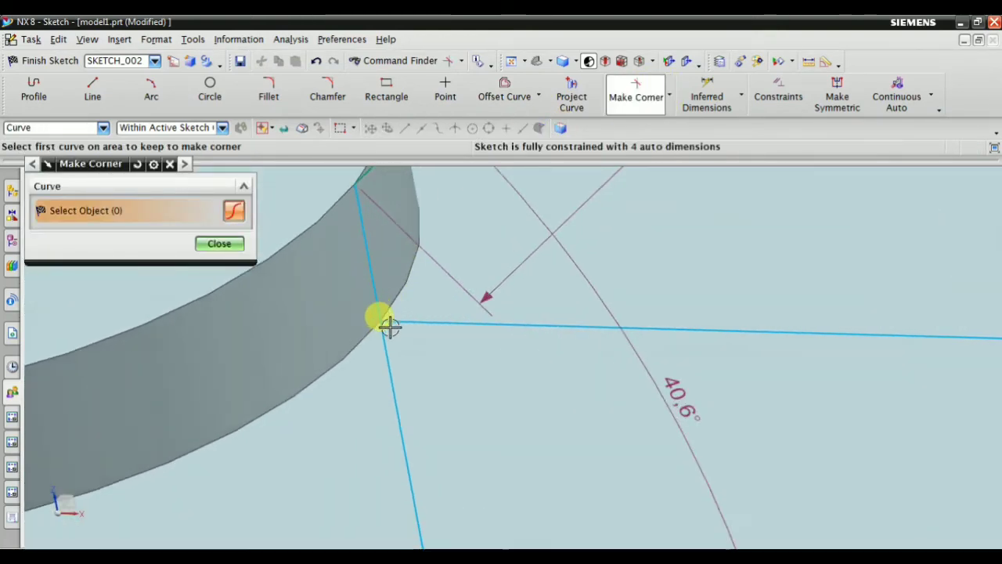
scroll(414, 376, "up", 1)
scroll(468, 283, "up", 1)
mouse_move(441, 286)
middle_mouse_down()
mouse_move(396, 315)
mouse_move(413, 351)
middle_mouse_up()
left_click(466, 379)
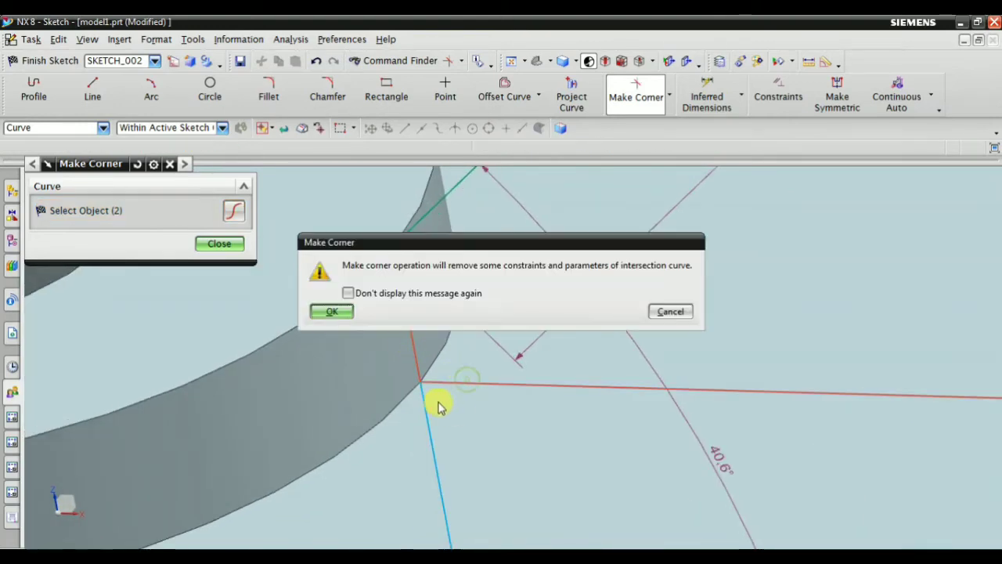
left_click(327, 313)
Make a corner between the horizontal and vertical lines beside the boss, then inspect it.
middle_click_drag(606, 365, 684, 376)
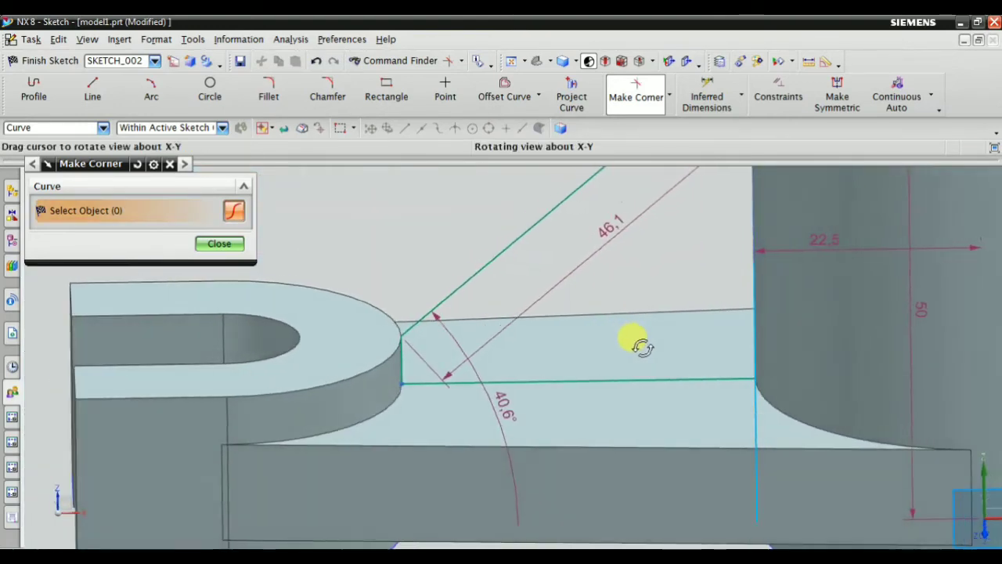
left_click(684, 374)
left_click(751, 312)
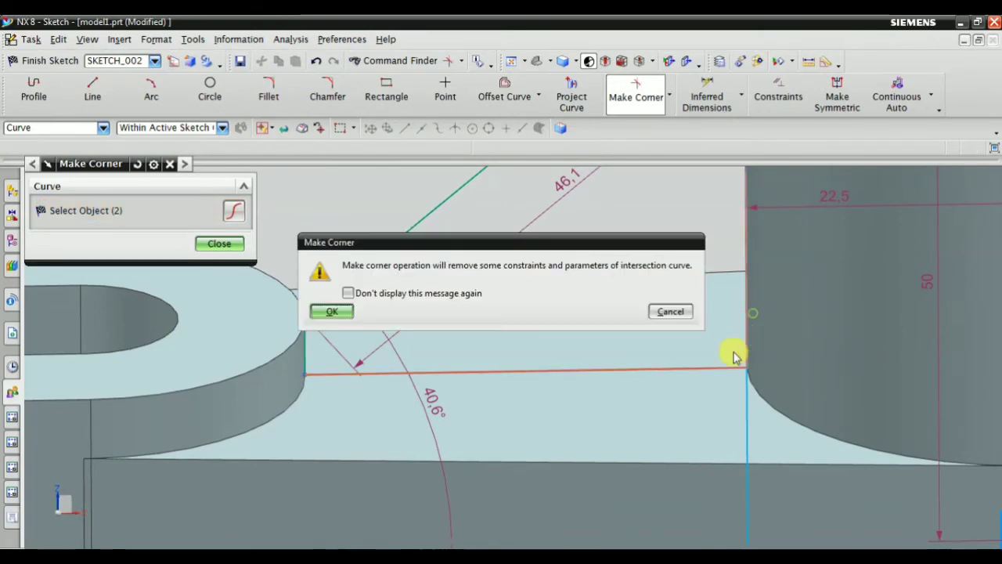
left_click(327, 312)
mouse_move(493, 399)
middle_mouse_down()
mouse_move(538, 262)
mouse_move(510, 297)
middle_mouse_up()
scroll(577, 365, "up", 3)
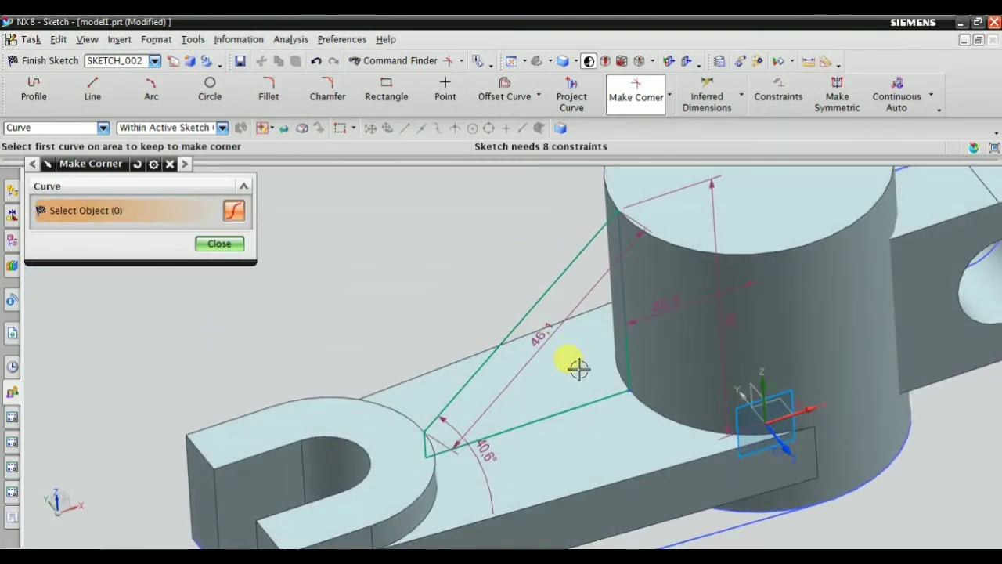
scroll(582, 415, "up", 2)
scroll(607, 247, "up", 3)
middle_click(494, 255)
scroll(517, 266, "down", 4)
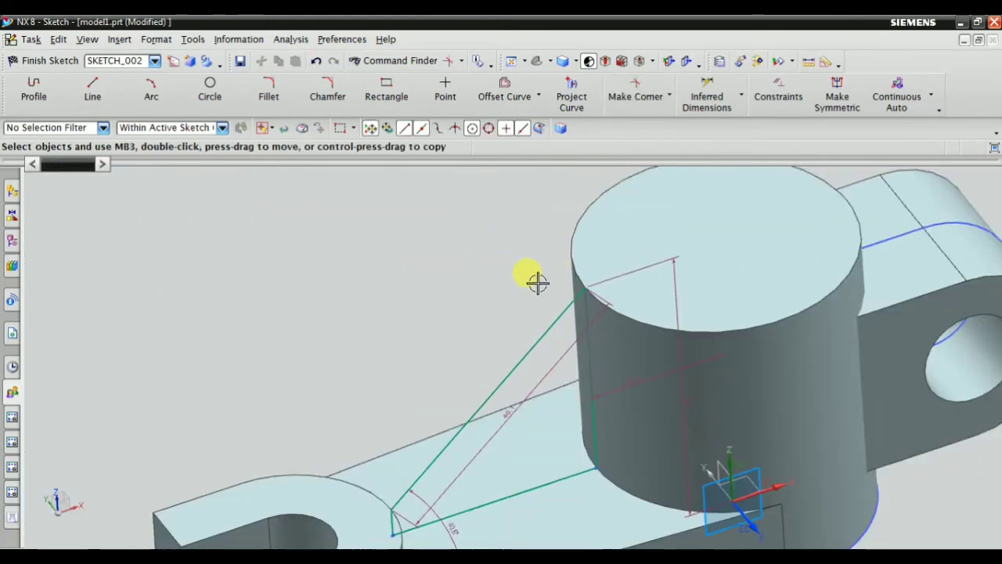
mouse_move(537, 279)
middle_mouse_down()
mouse_move(582, 279)
mouse_move(494, 248)
mouse_move(425, 291)
mouse_move(475, 268)
mouse_move(432, 297)
middle_mouse_up()
scroll(433, 337, "up", 5)
scroll(433, 374, "up", 2)
scroll(496, 316, "up", 2)
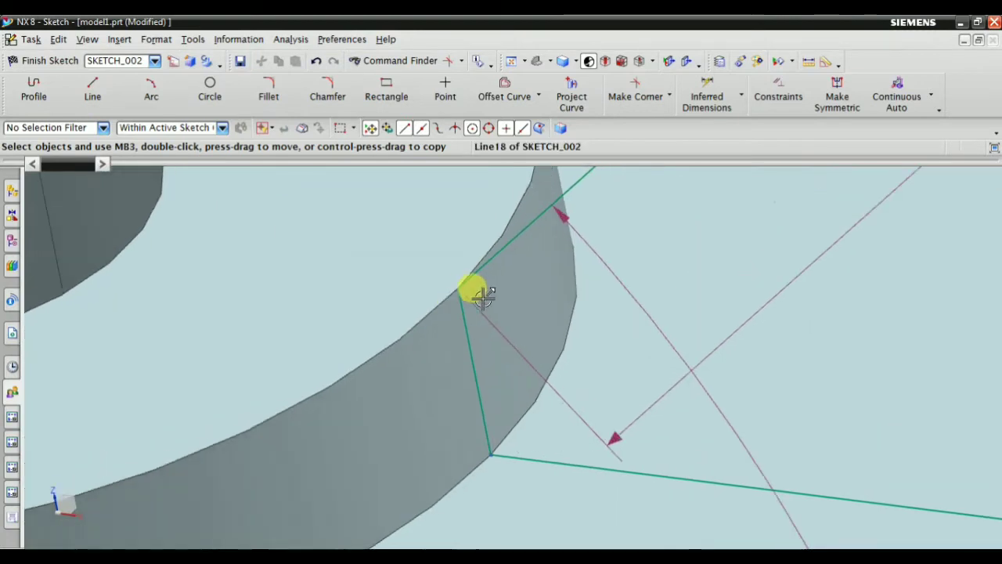
scroll(475, 286, "up", 1)
Draw a short vertical line in the sketch and view it face-on.
left_click(90, 88)
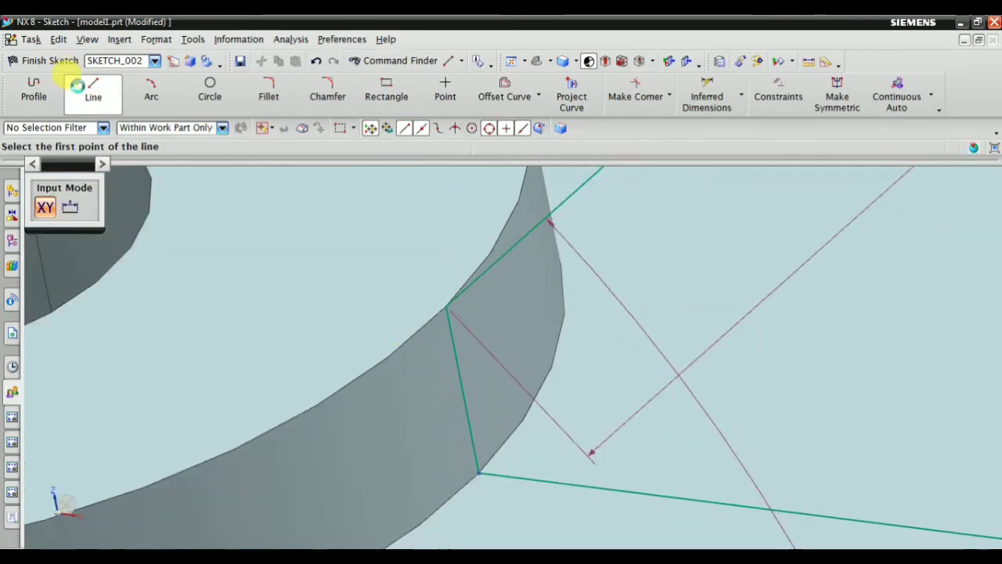
left_click(369, 283)
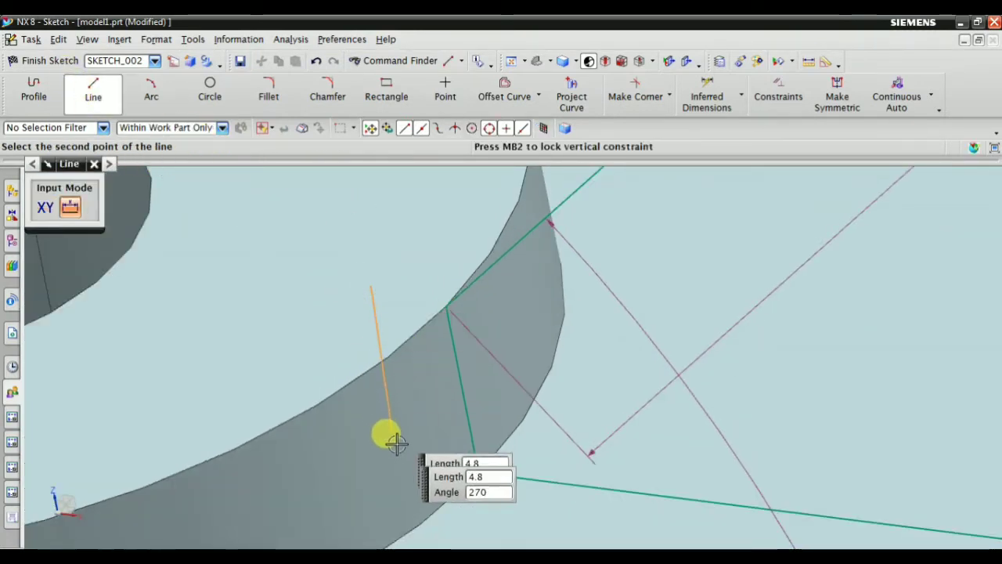
left_click(405, 462)
key("Escape")
scroll(462, 186, "down", 1)
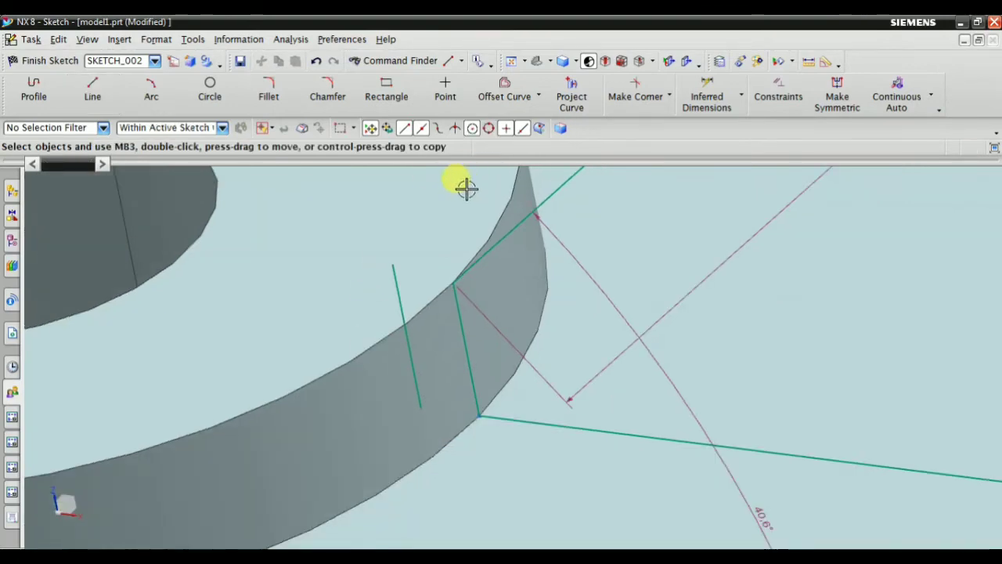
left_click(173, 64)
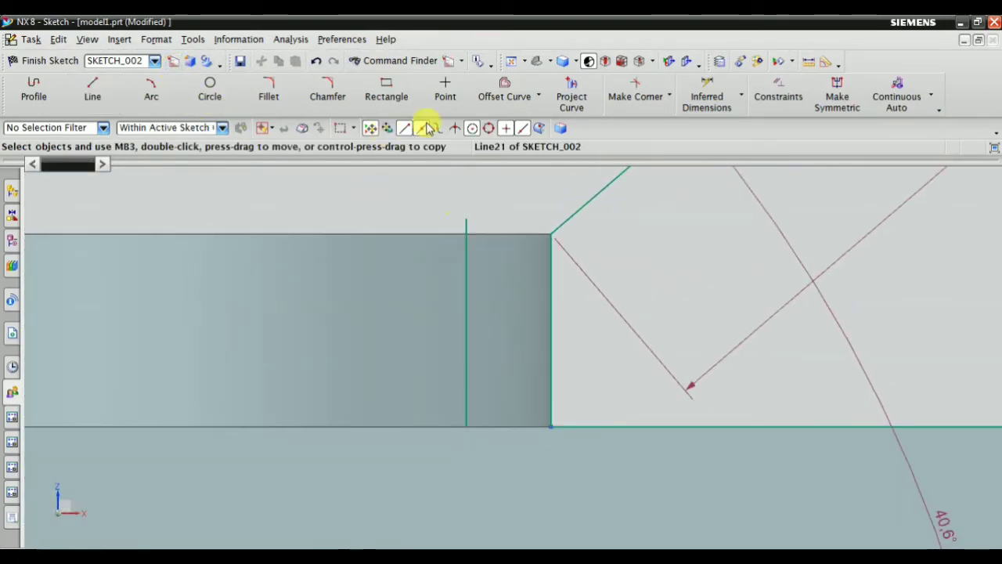
Dimension the vertical line 2.2 mm from the boss edge line.
left_click(728, 98)
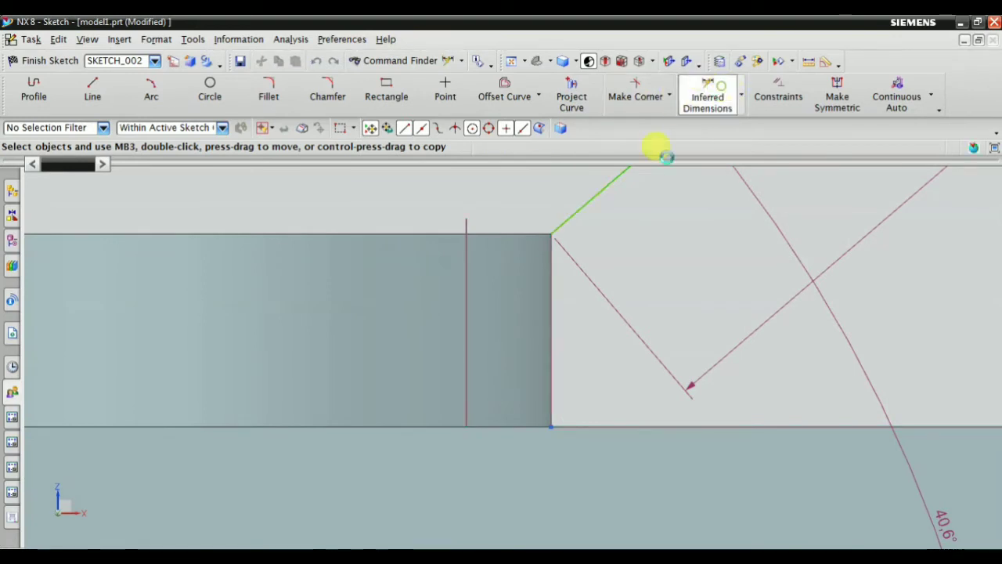
left_click(466, 315)
left_click(552, 321)
left_click(505, 343)
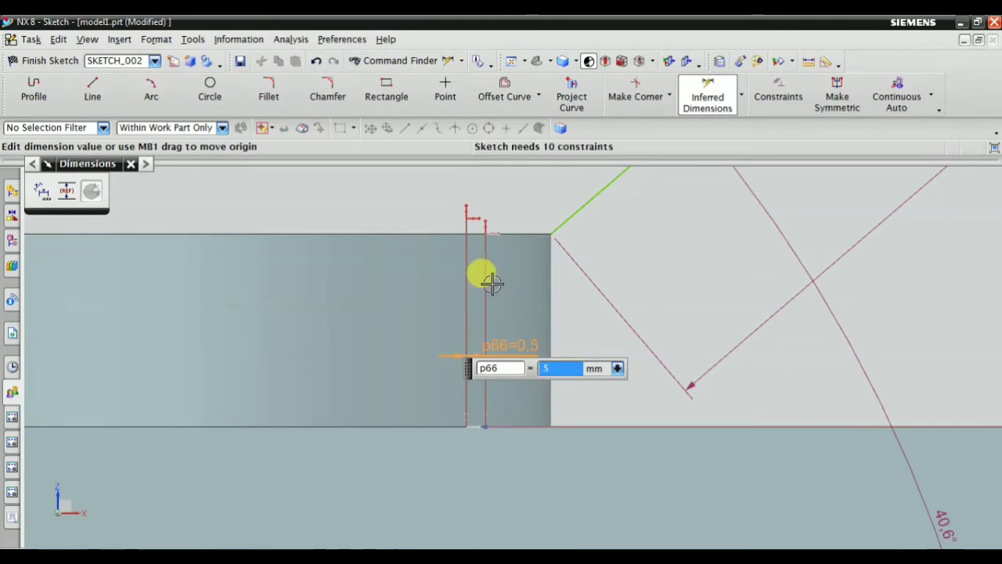
key("Escape")
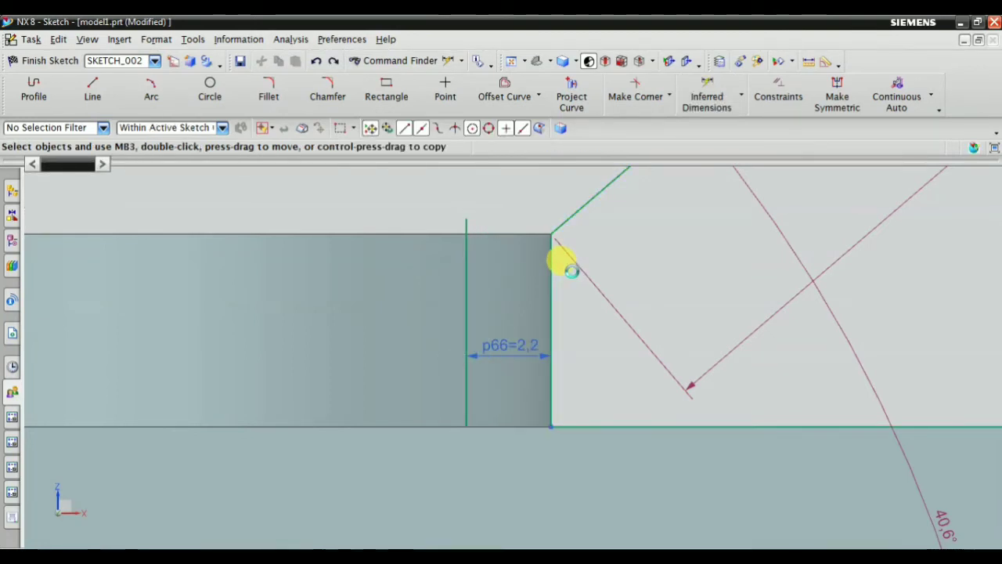
mouse_move(490, 248)
middle_mouse_down()
mouse_move(581, 377)
mouse_move(520, 302)
mouse_move(537, 329)
mouse_move(519, 326)
mouse_move(520, 243)
mouse_move(575, 162)
middle_mouse_up()
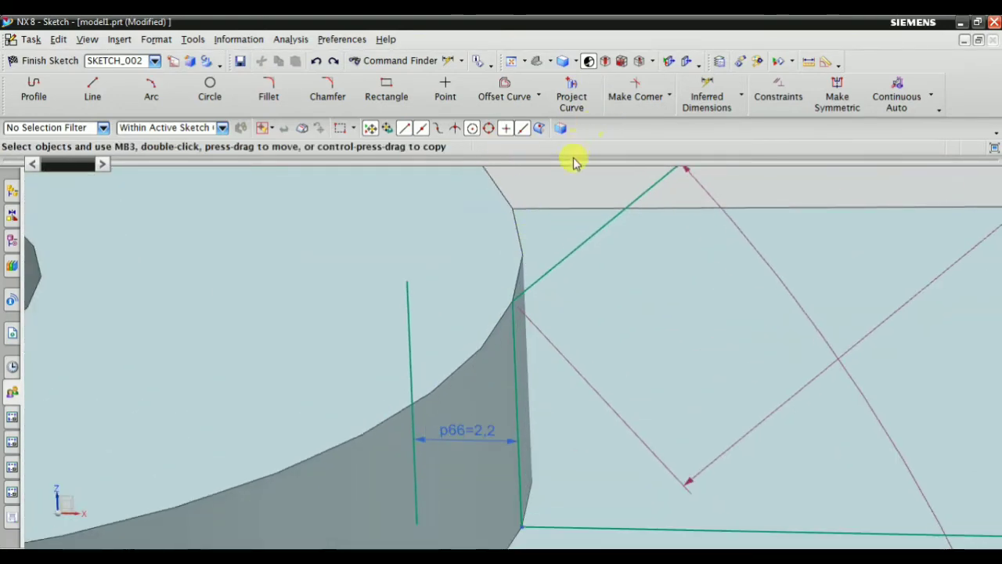
scroll(459, 186, "down", 3)
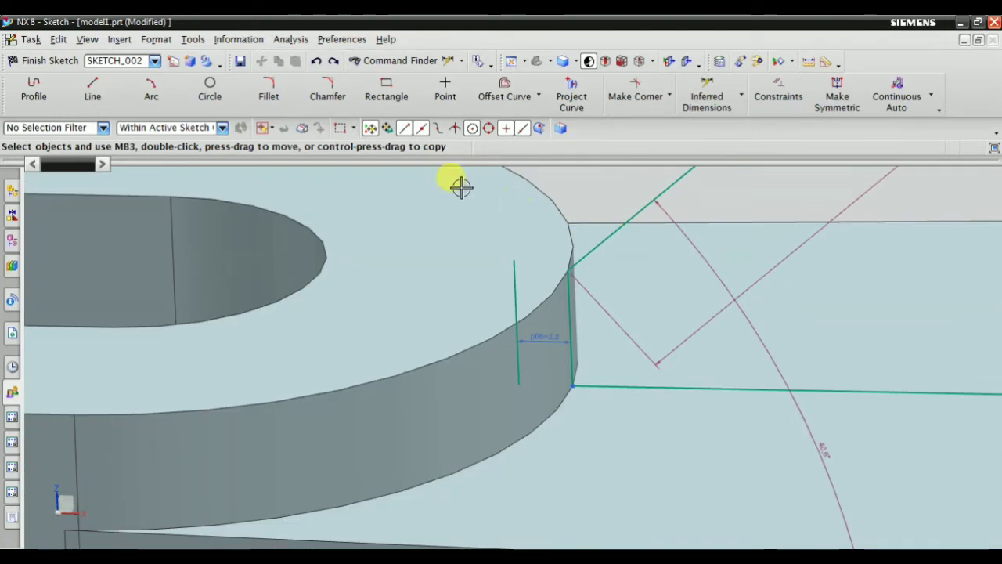
Project the picked model edge into the sketch and try a constraint on the slanted line.
left_click(476, 342)
middle_click(425, 280)
mouse_move(426, 280)
middle_mouse_down()
mouse_move(477, 324)
mouse_move(487, 284)
middle_mouse_up()
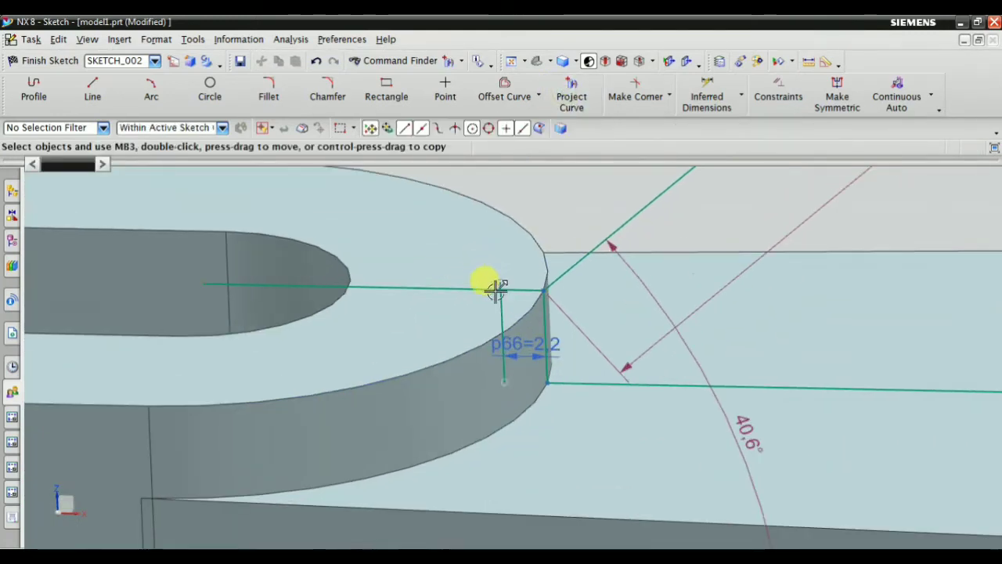
left_click(778, 84)
left_click(600, 247)
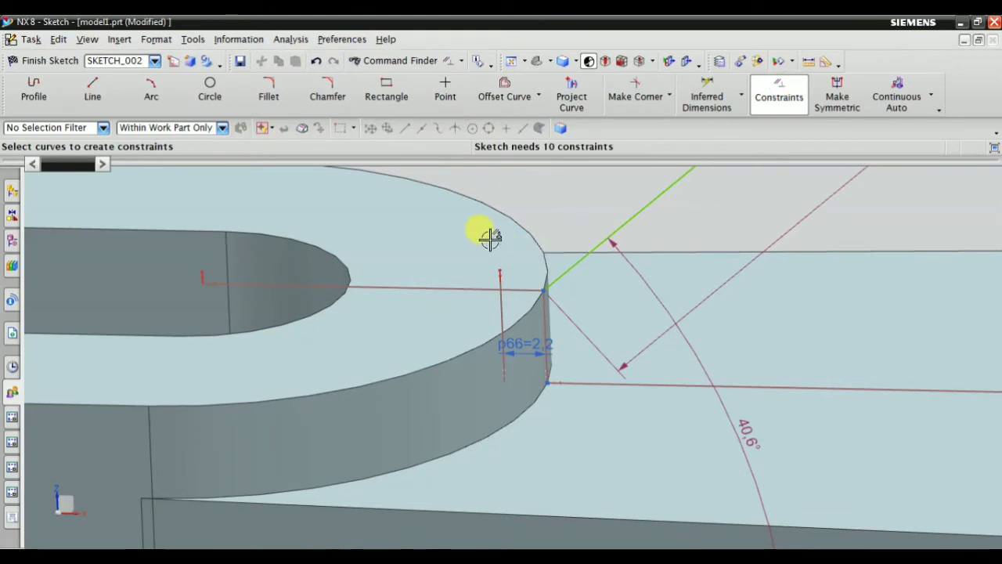
middle_click(520, 237)
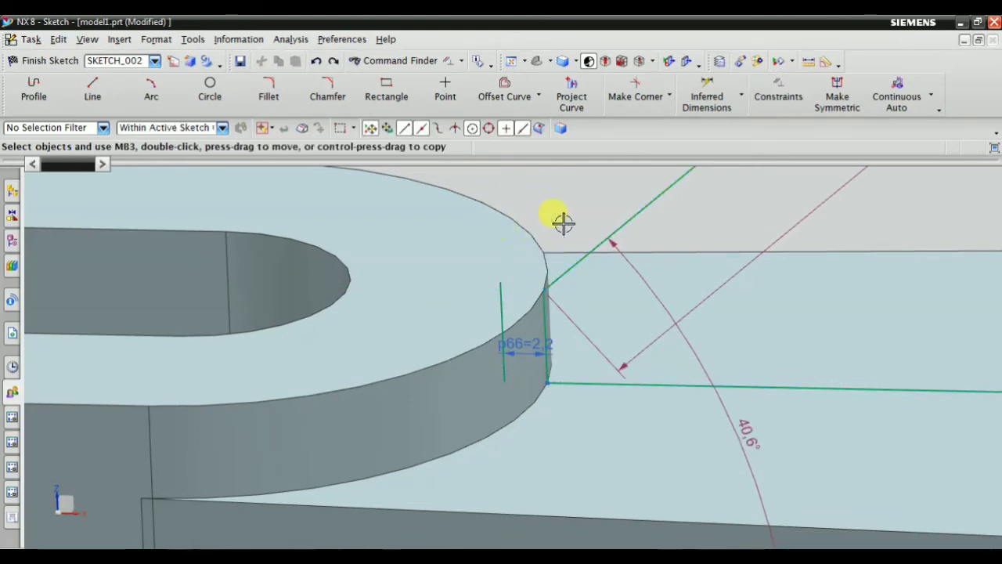
Project the boss's circular top edge into SKETCH_002.
left_click(771, 87)
left_click(571, 94)
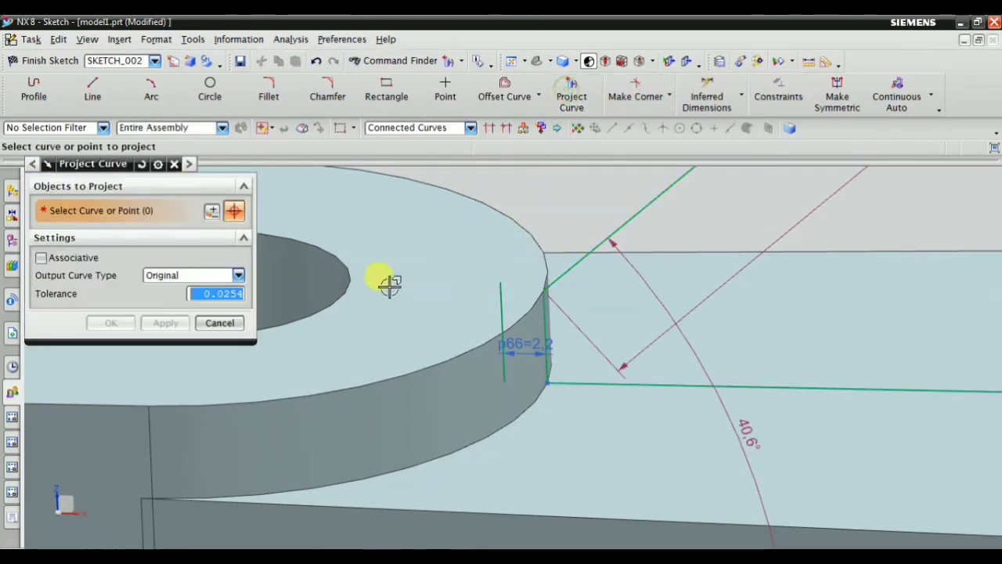
left_click(439, 363)
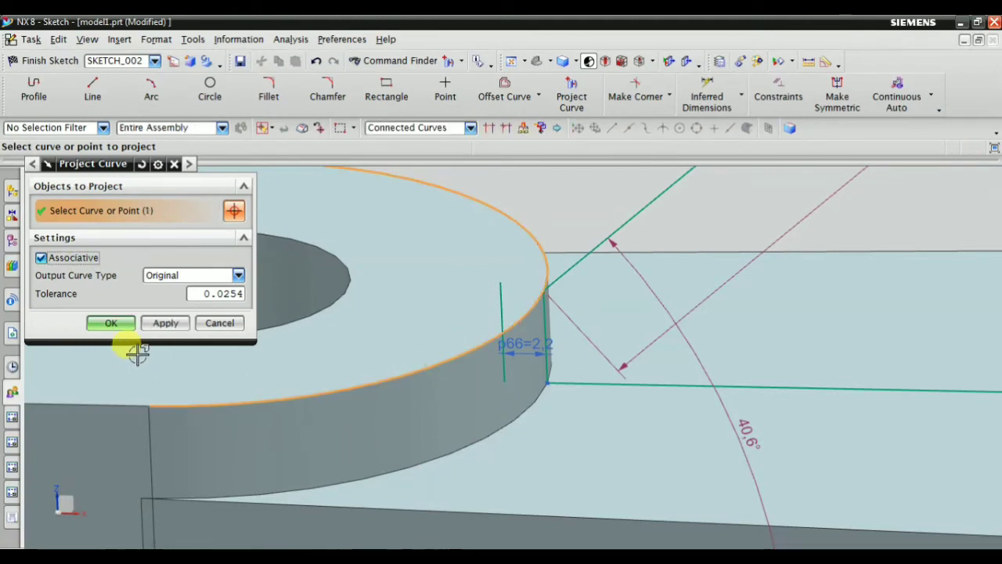
left_click(164, 325)
middle_click(368, 302)
scroll(398, 320, "up", 2)
scroll(492, 297, "up", 2)
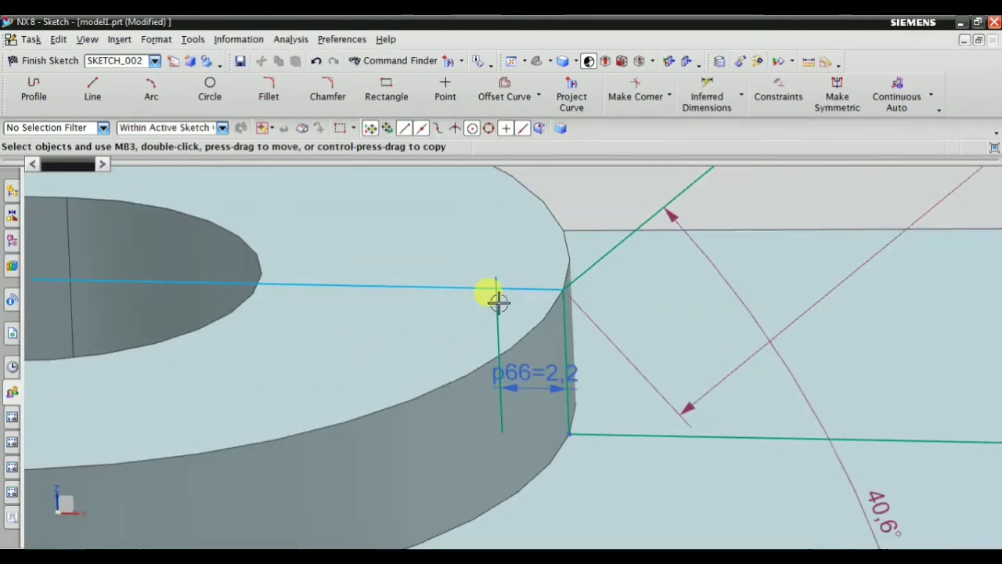
Convert the projected edge to a reference line and delete the old edge-aligned vertical line.
right_click(460, 291)
left_click(513, 191)
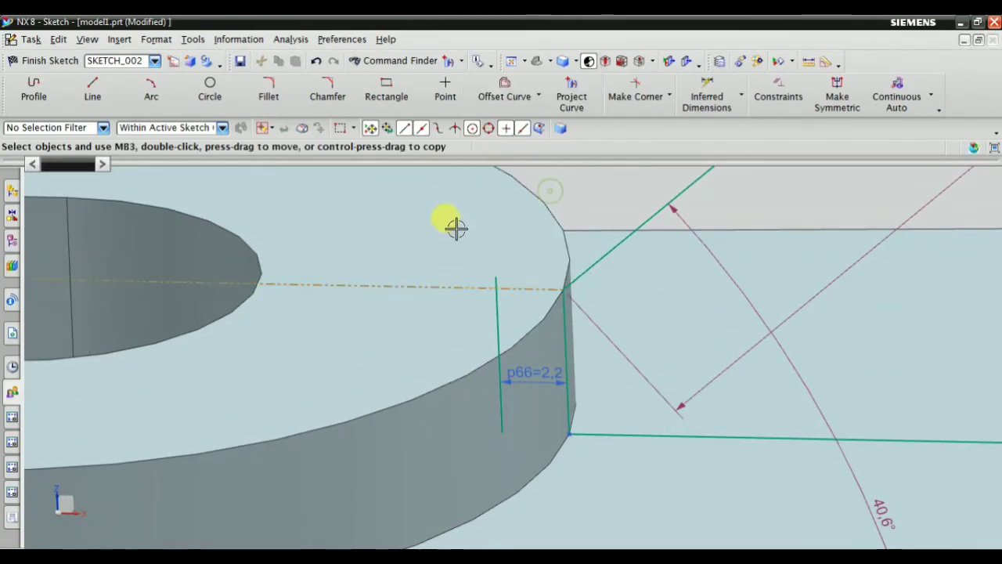
scroll(509, 283, "up", 1)
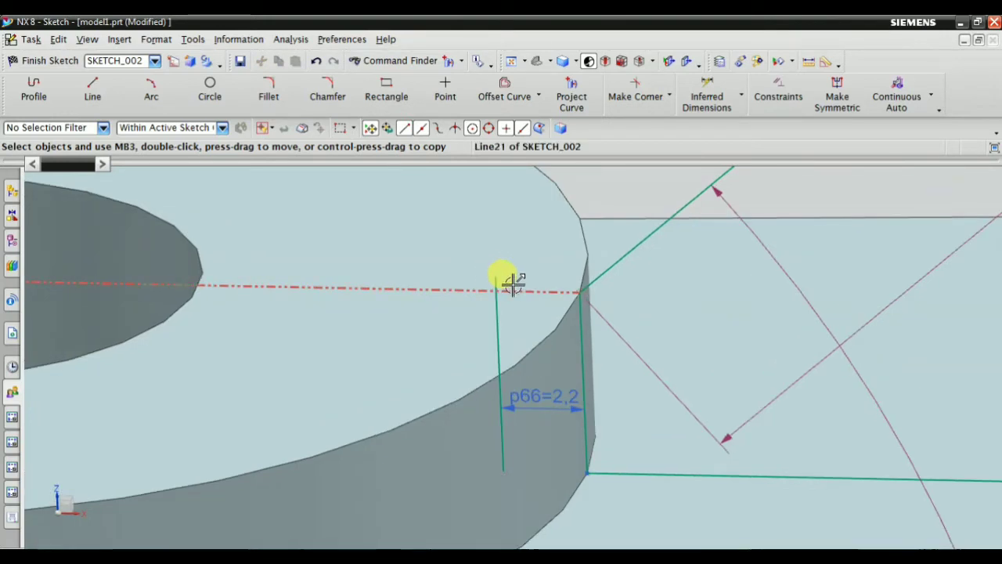
right_click(586, 354)
left_click(636, 305)
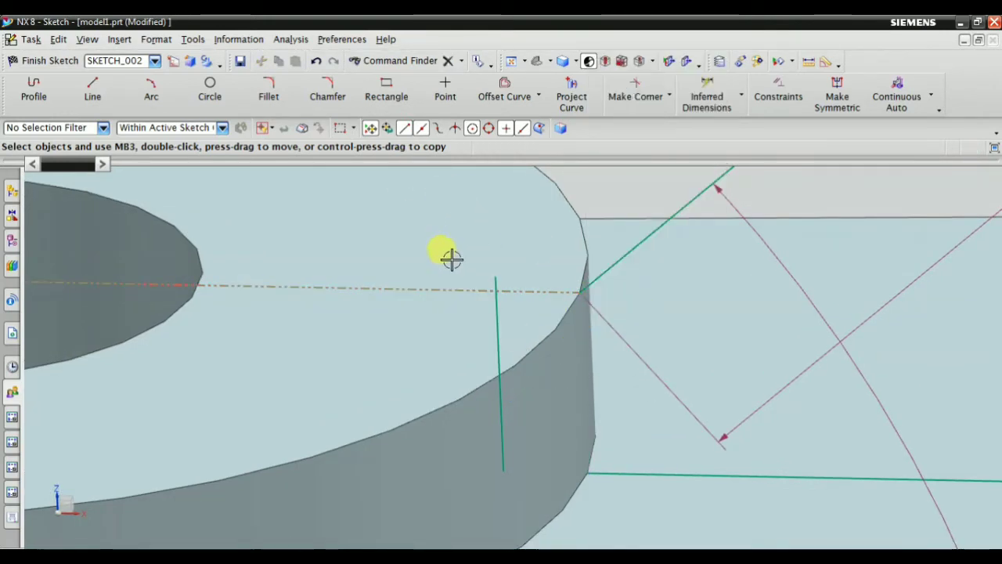
Add an angle dimension between the short vertical line and reference line, then delete it as over-constraining.
left_click(707, 93)
left_click(500, 396)
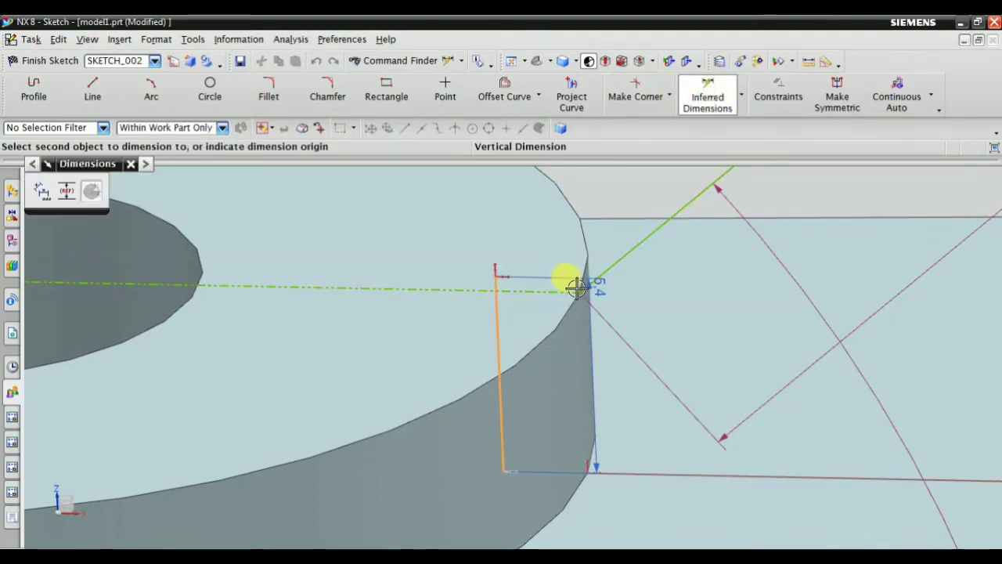
left_click(570, 290)
left_click(514, 235)
middle_click(470, 234)
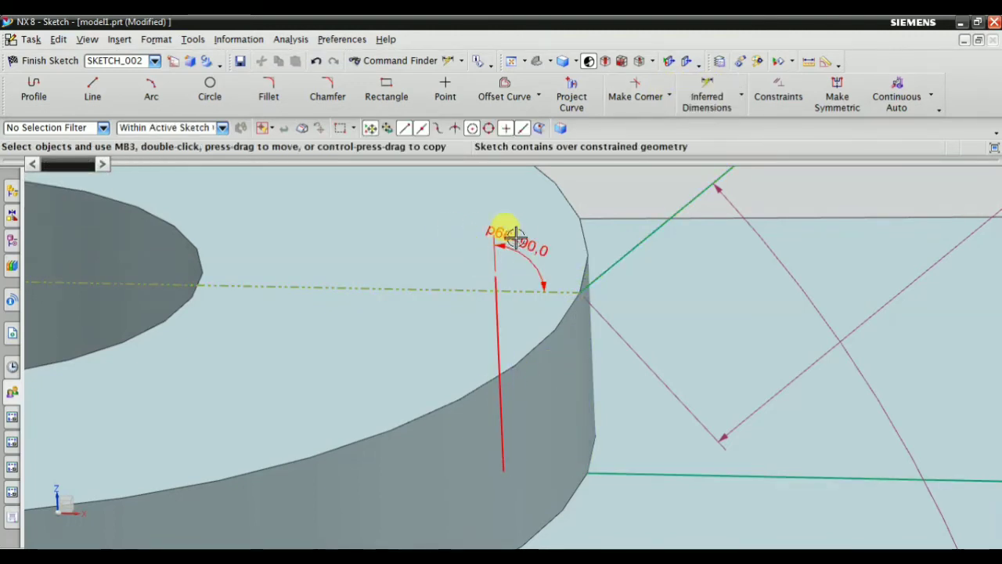
right_click(513, 233)
left_click(580, 423)
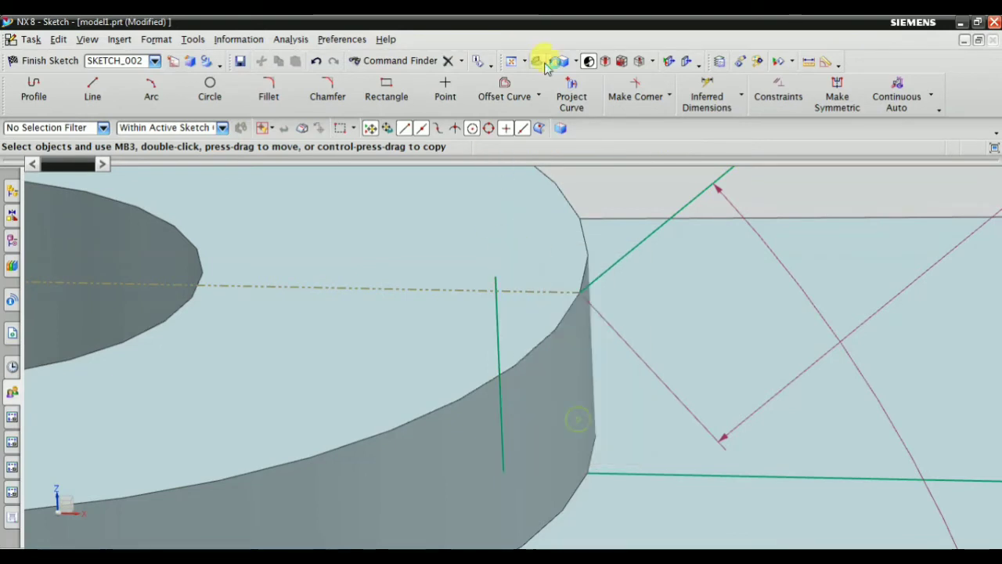
Dimension the short vertical line 0.5 mm from the dashed reference line.
left_click(705, 94)
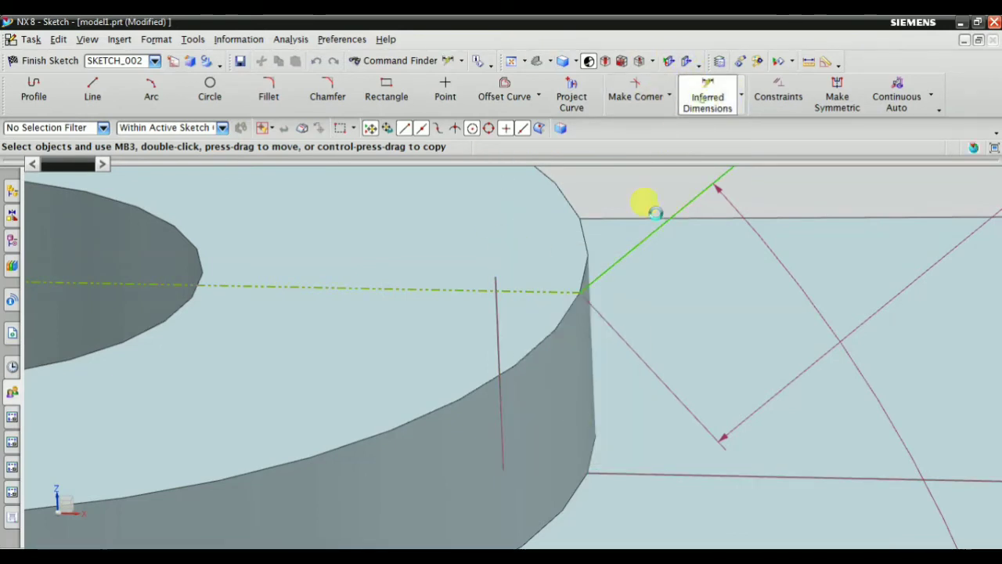
left_click(494, 328)
left_click(577, 289)
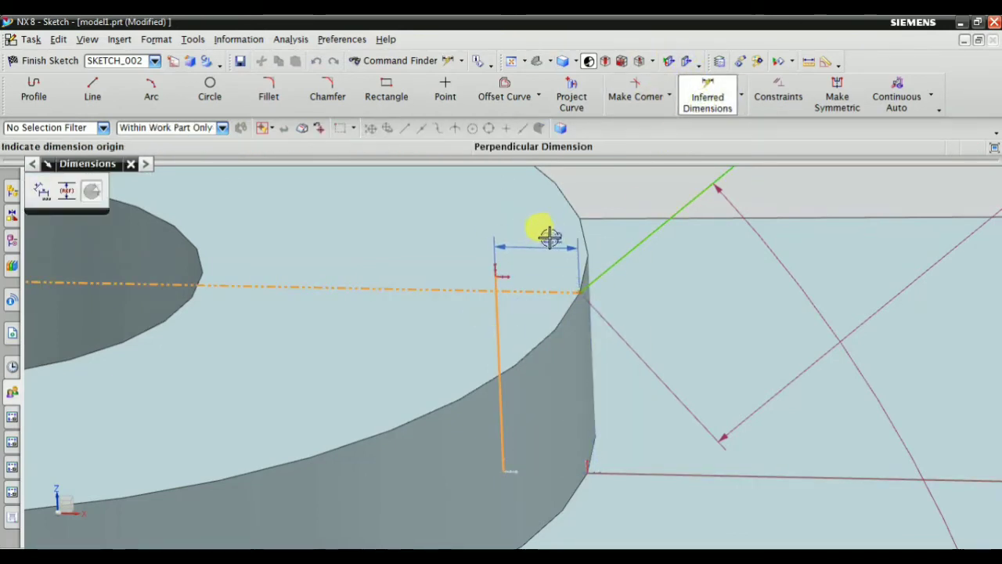
left_click(550, 236)
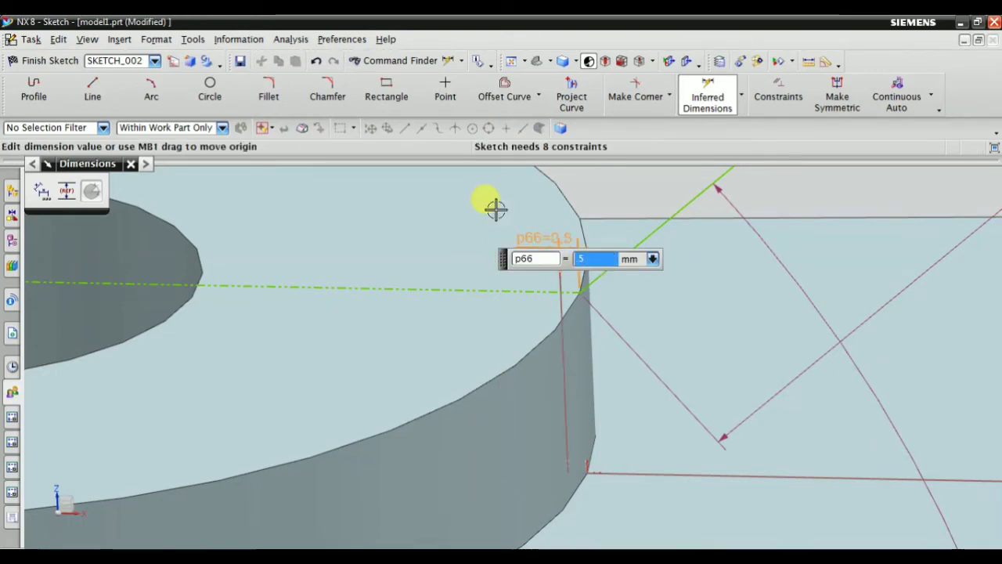
middle_click(507, 207)
scroll(537, 302, "up", 2)
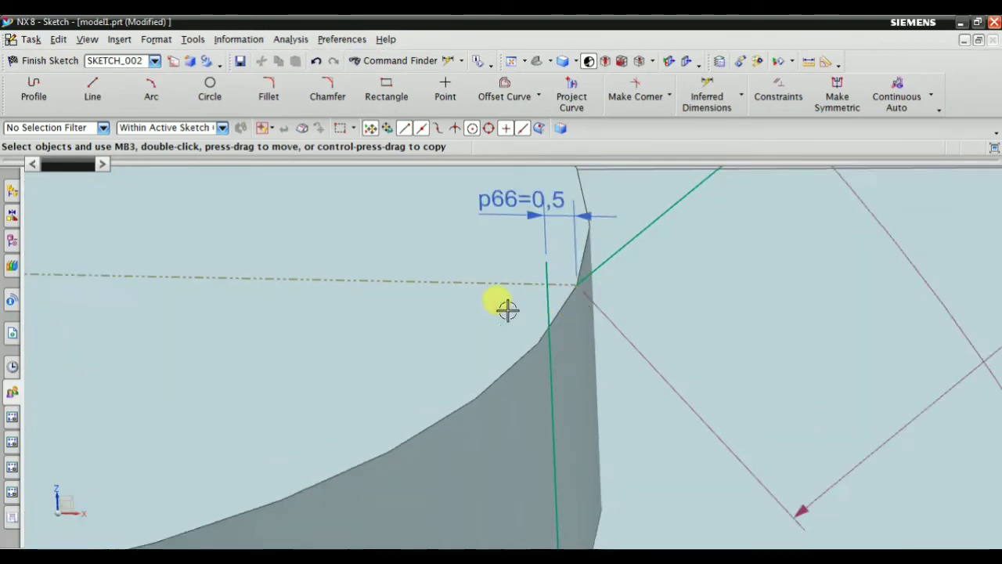
scroll(508, 308, "down", 2)
scroll(495, 296, "up", 2)
scroll(509, 286, "down", 3)
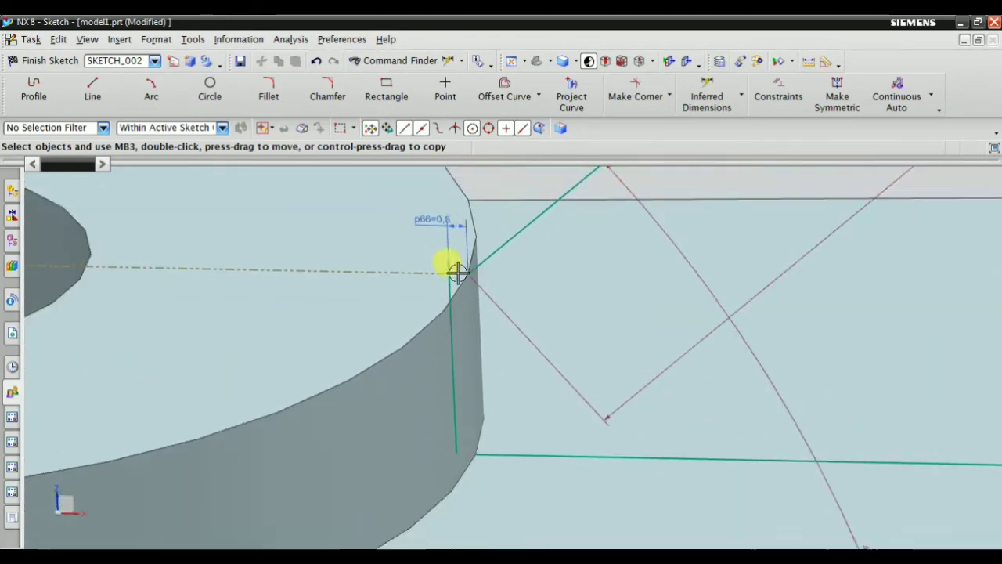
Try extending a curve to a boundary, cancel, and orbit around the fork corner.
left_click(670, 96)
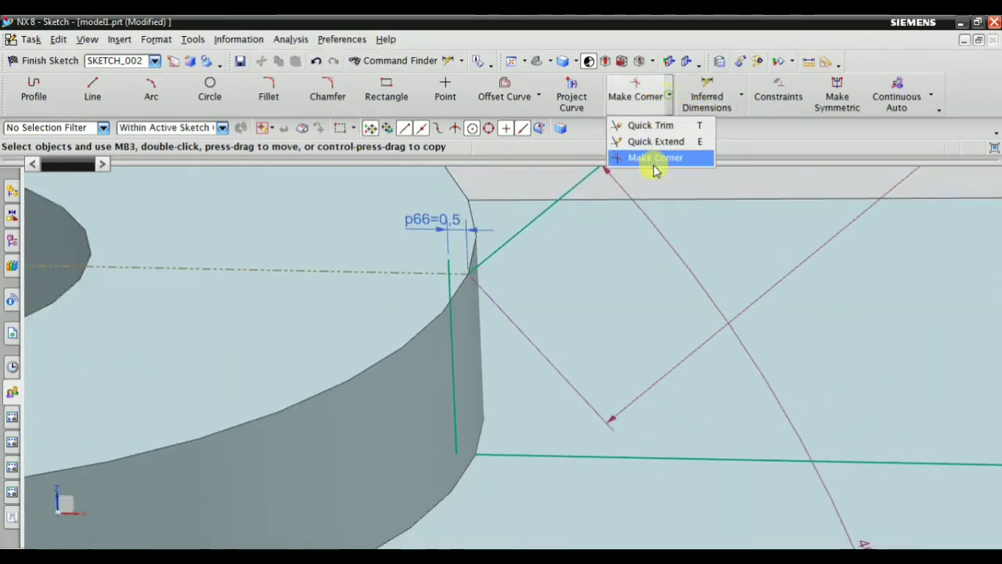
left_click(653, 142)
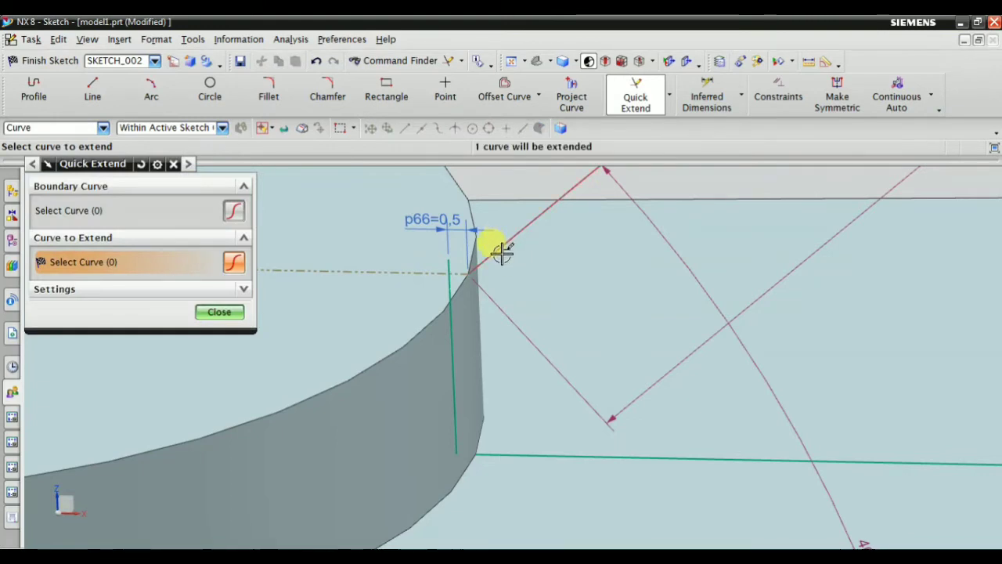
scroll(501, 250, "up", 2)
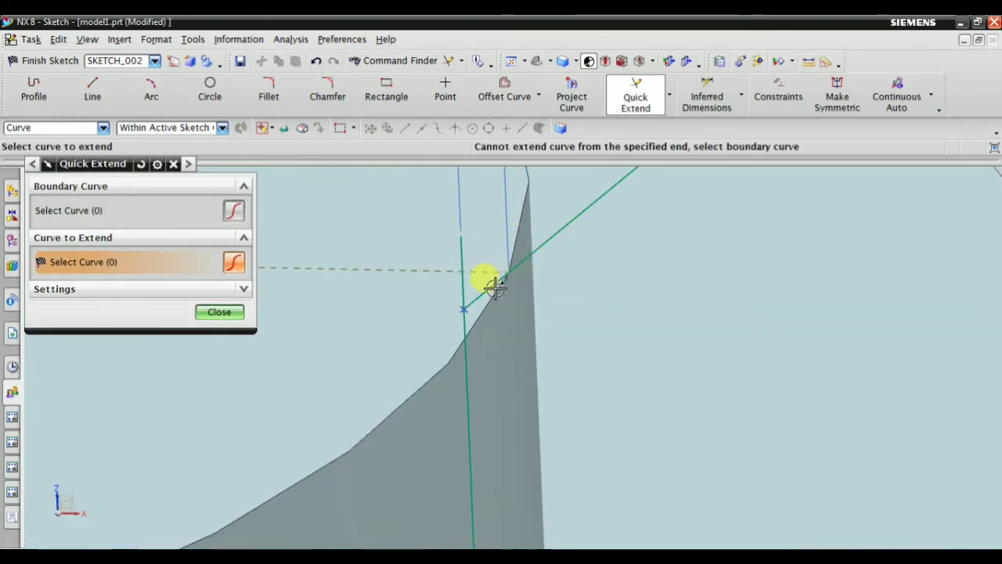
key("Escape")
mouse_move(470, 273)
middle_mouse_down()
mouse_move(530, 306)
mouse_move(518, 329)
middle_mouse_up()
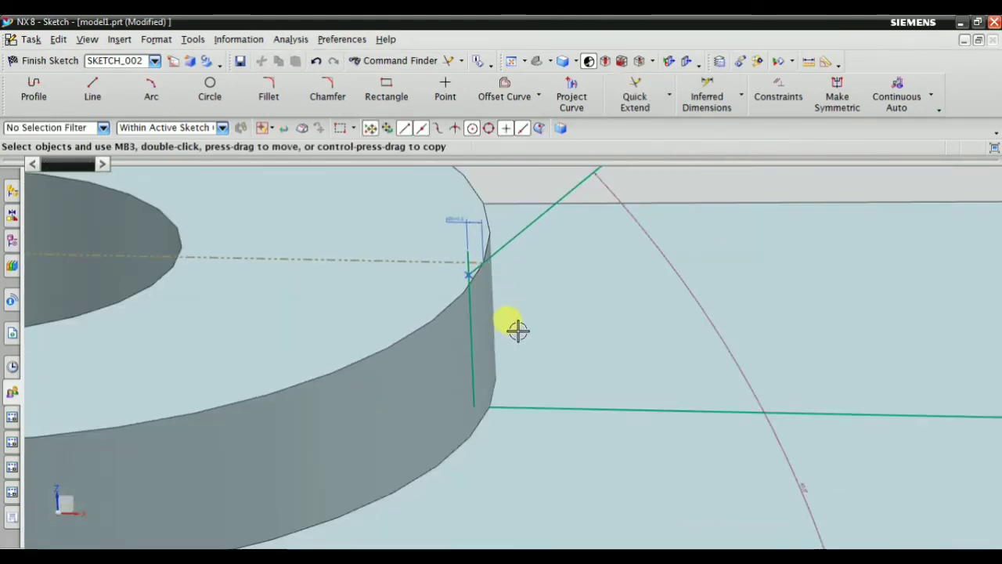
Make a corner between the vertical rib line and the inclined line.
left_click(669, 96)
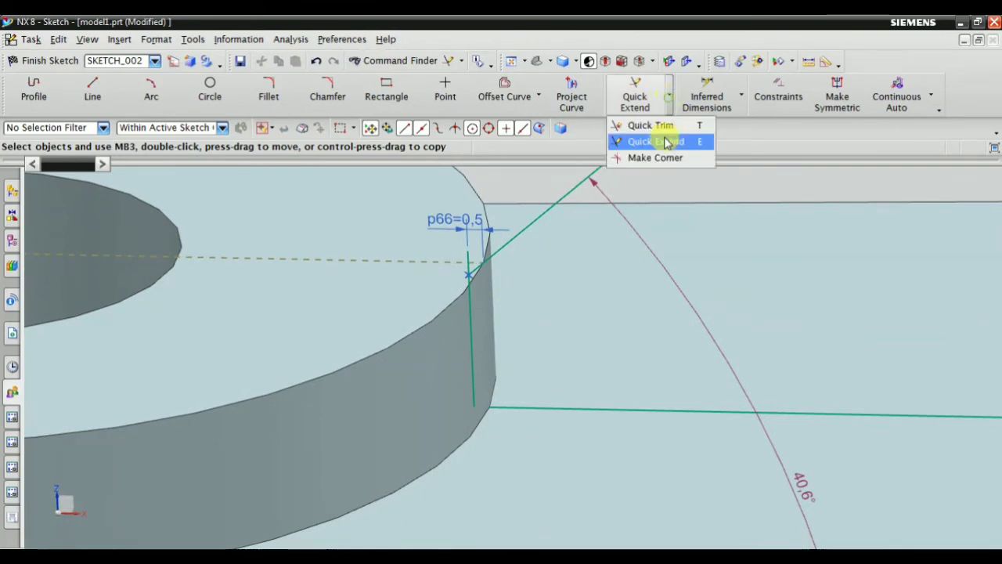
left_click(638, 154)
left_click(469, 346)
left_click(517, 399)
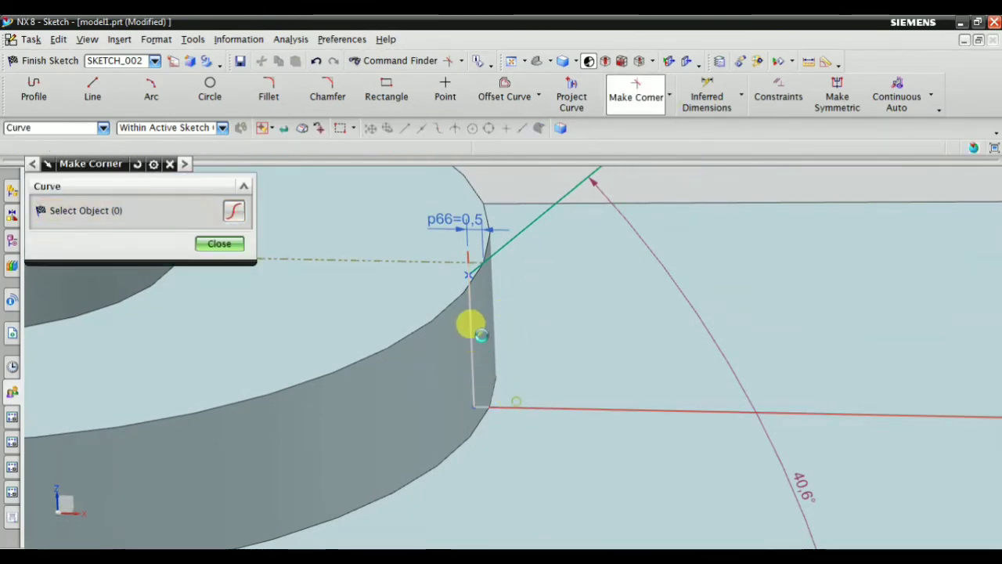
key("Escape")
scroll(469, 298, "up", 3)
scroll(465, 298, "up", 2)
Redo the corner, keeping the vertical line portion joined to the inclined rib line.
left_click(479, 191)
scroll(479, 191, "up", 3)
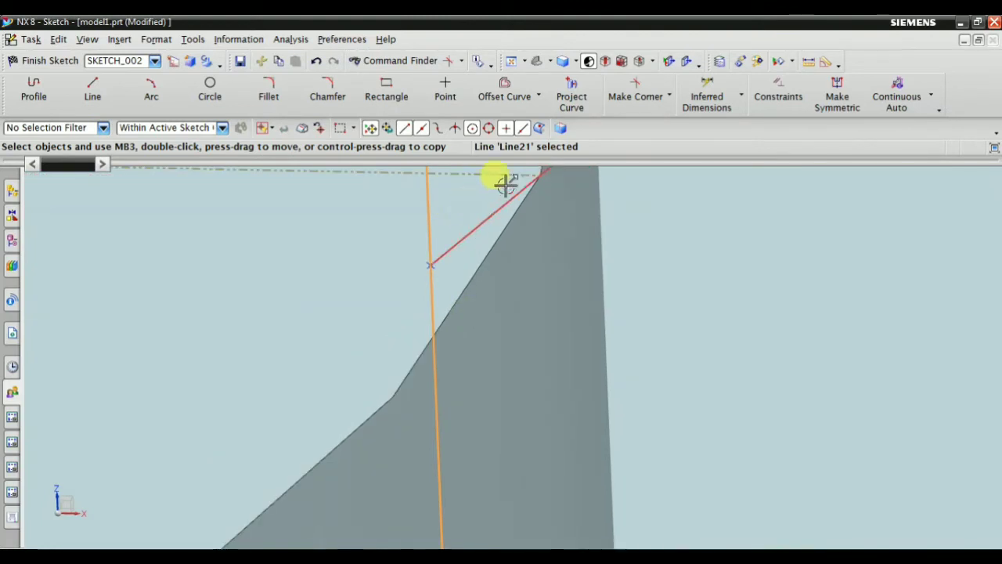
left_click(646, 84)
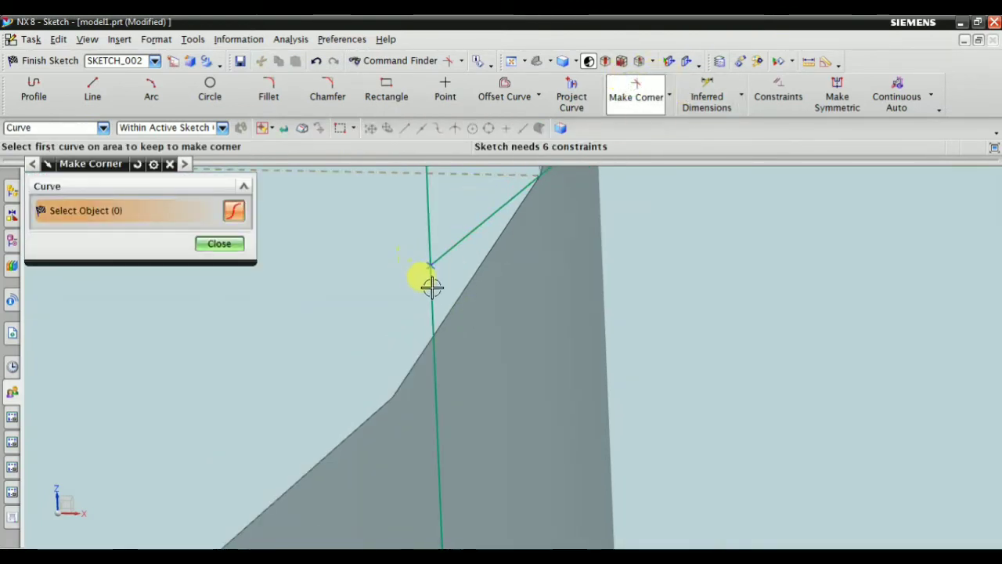
left_click(431, 287)
left_click(445, 251)
key("Escape")
scroll(493, 331, "up", 1)
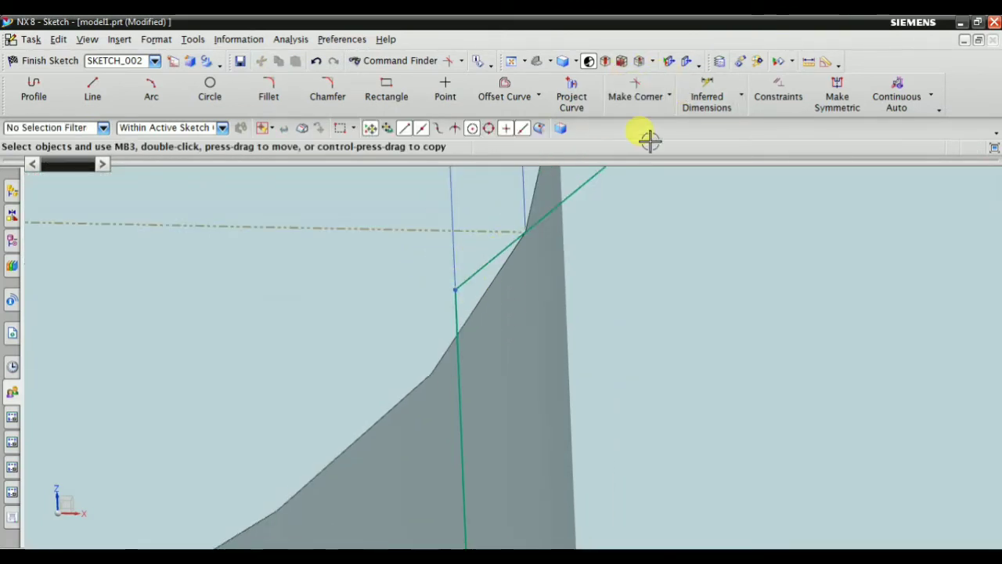
Check constraint options on the vertical rib line, then orbit to see the whole bracket.
left_click(779, 92)
scroll(555, 302, "down", 2)
scroll(565, 282, "down", 3)
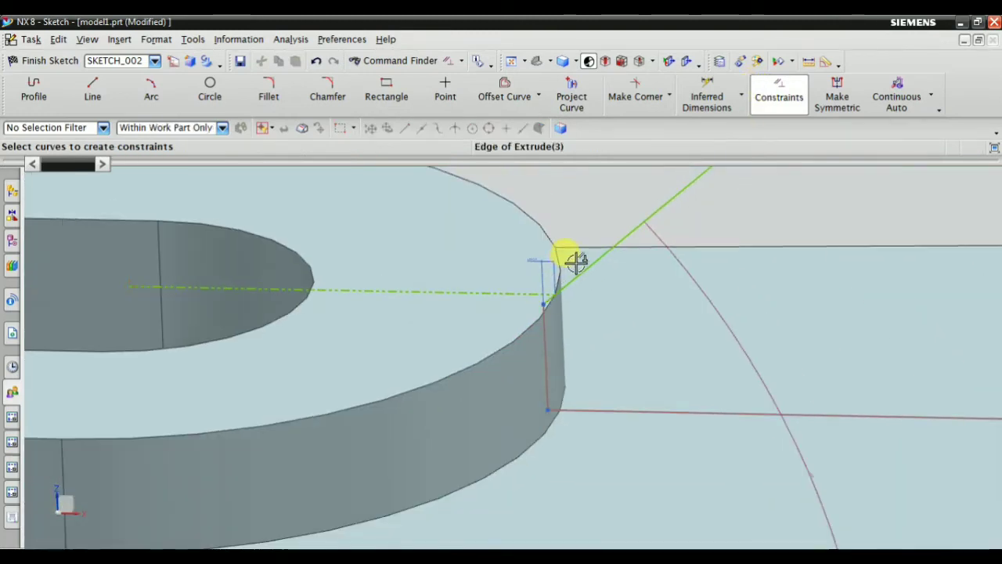
scroll(637, 297, "up", 2)
key("Escape")
scroll(459, 298, "down", 2)
scroll(519, 324, "up", 2)
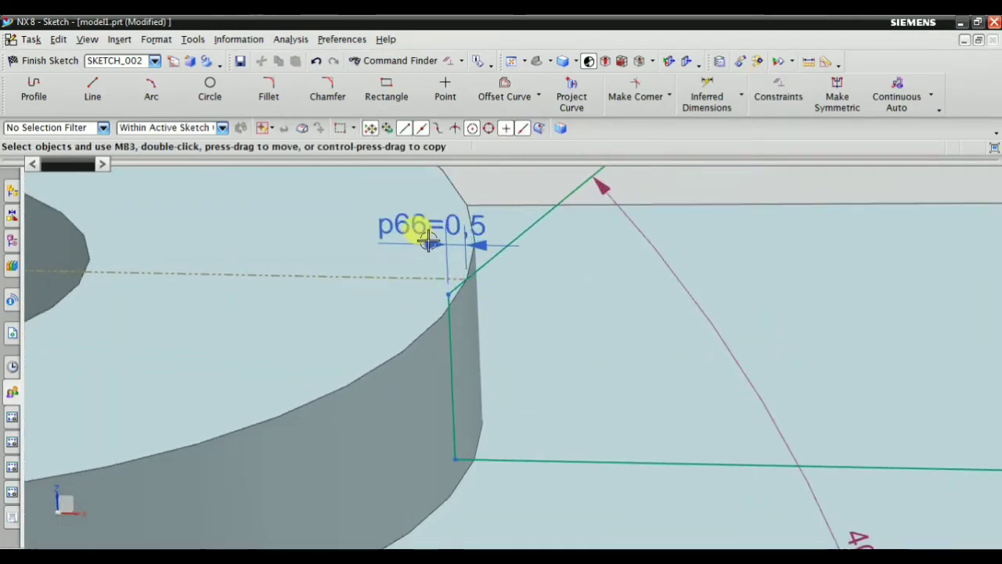
scroll(459, 293, "up", 2)
scroll(438, 266, "down", 1)
scroll(438, 266, "down", 1)
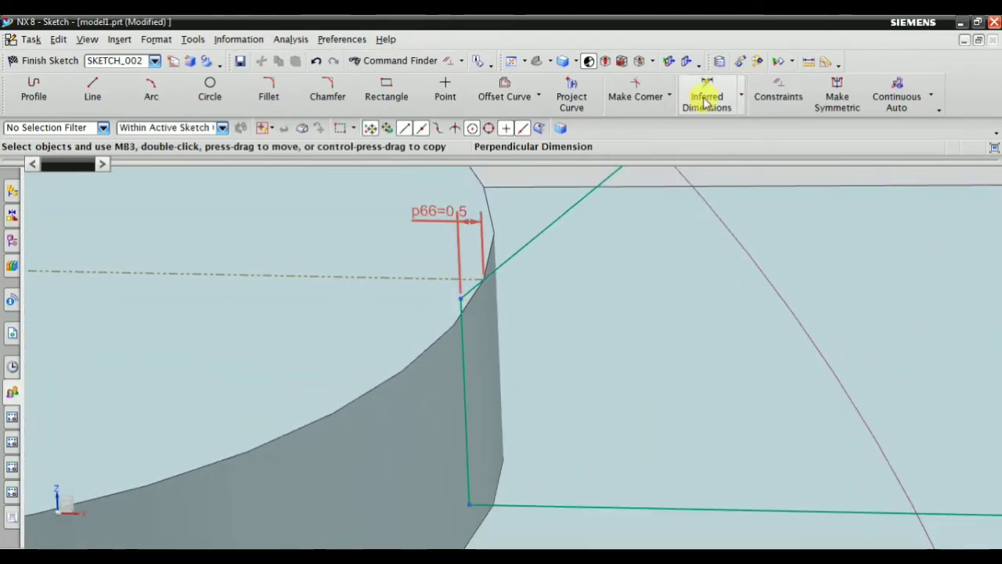
left_click(778, 98)
left_click(461, 358)
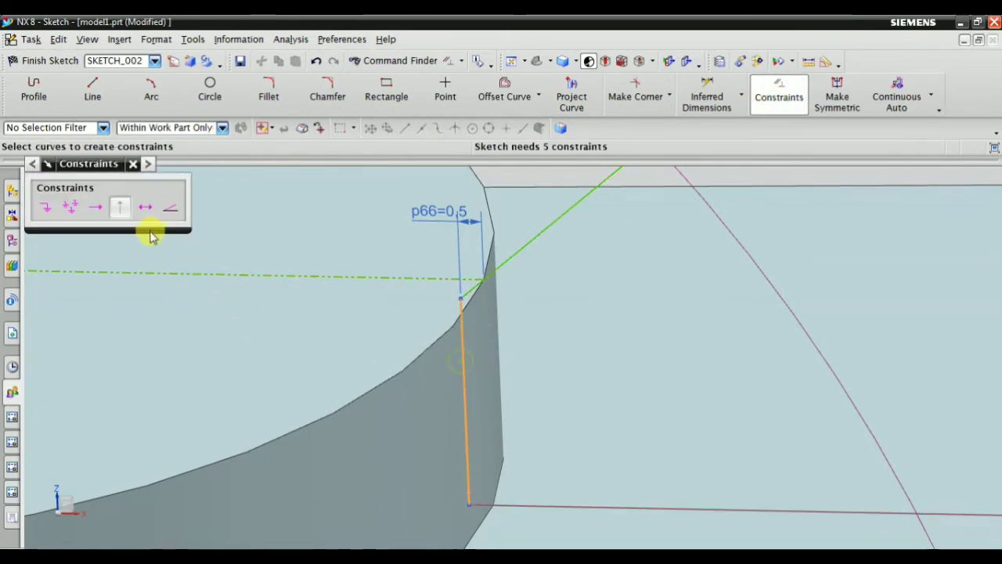
key("Escape")
mouse_move(506, 328)
middle_mouse_down()
mouse_move(546, 337)
mouse_move(543, 369)
mouse_move(551, 365)
mouse_move(405, 381)
middle_mouse_up()
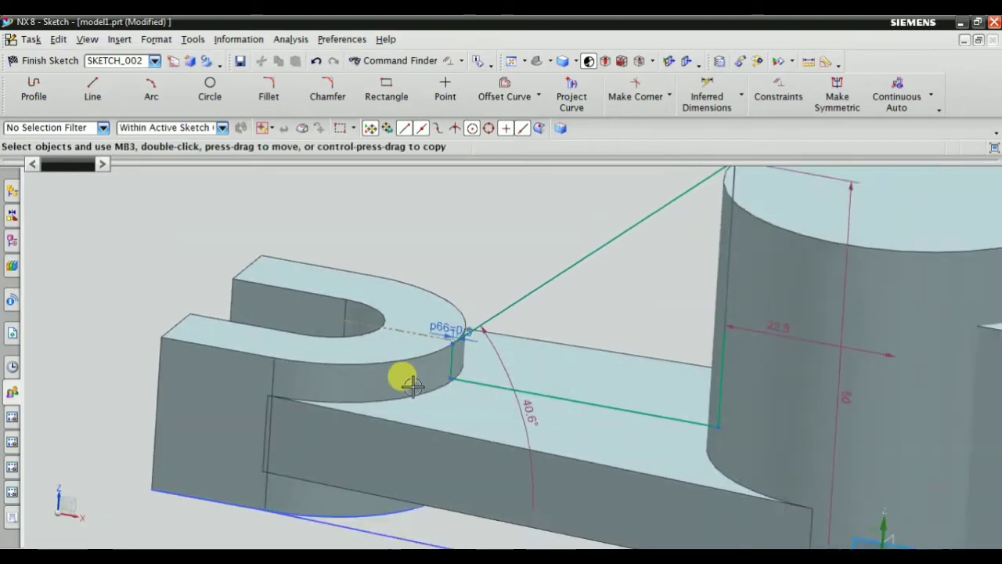
scroll(489, 335, "up", 5)
Constrain the horizontal rib line to the body edge.
left_click(778, 90)
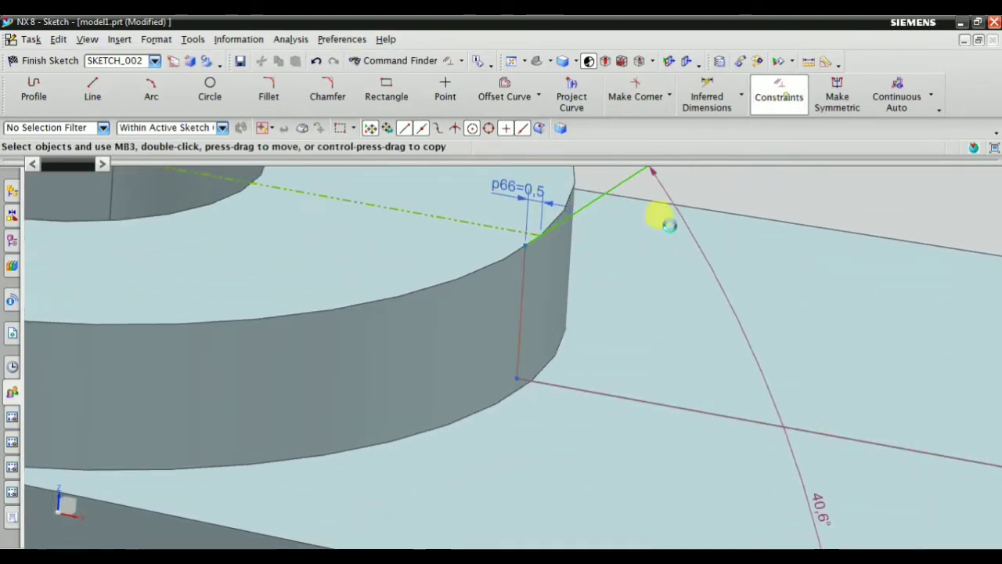
left_click(516, 376)
scroll(488, 352, "down", 3)
scroll(470, 384, "down", 2)
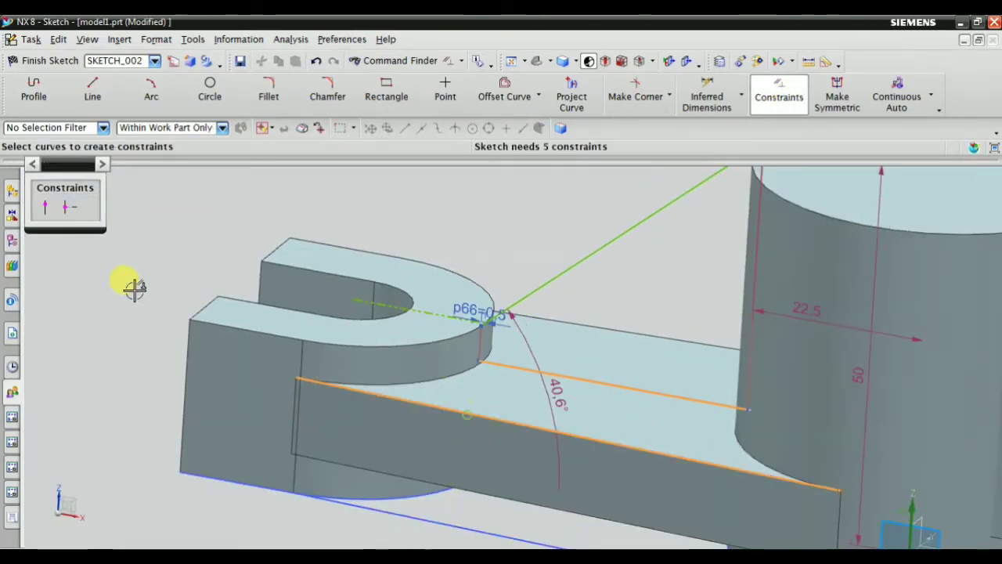
left_click(46, 208)
key("Escape")
Orbit the model to face the cylindrical boss and briefly reopen the Constraints tool.
mouse_move(203, 226)
middle_mouse_down()
mouse_move(458, 324)
mouse_move(446, 324)
middle_mouse_up()
middle_click_drag(525, 288, 522, 273)
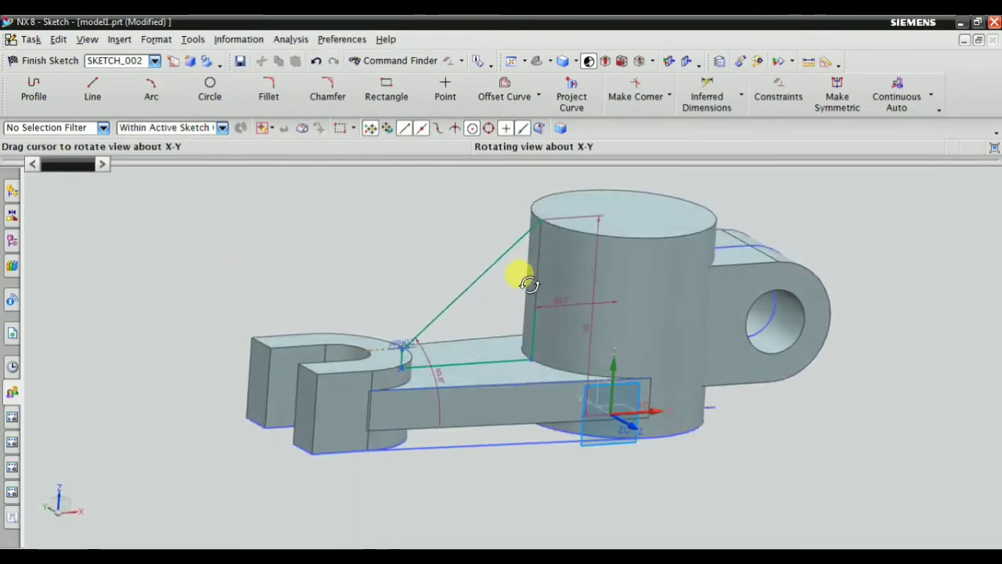
scroll(533, 234, "up", 2)
scroll(537, 206, "up", 2)
left_click(763, 95)
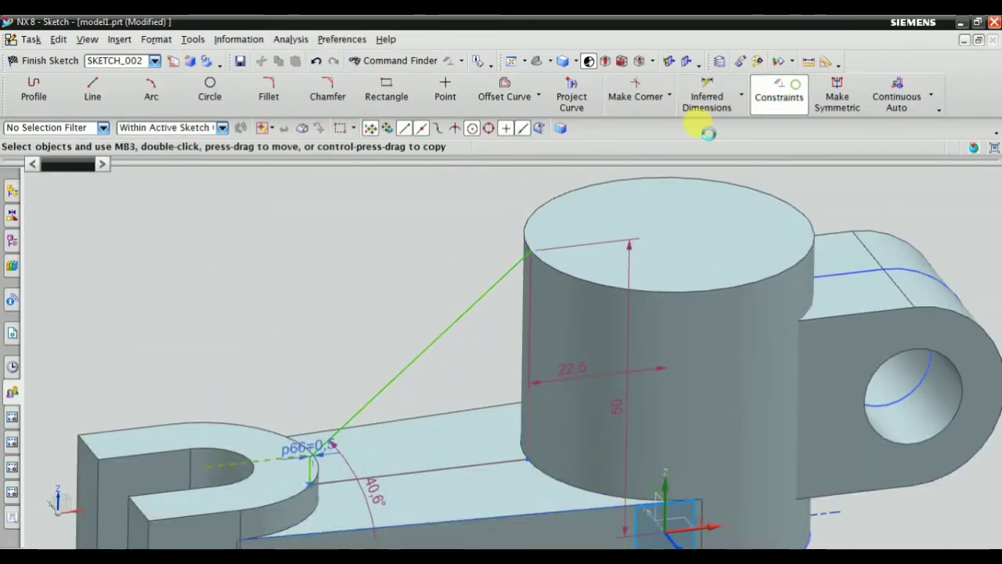
scroll(507, 237, "up", 3)
key("Escape")
scroll(502, 239, "down", 3)
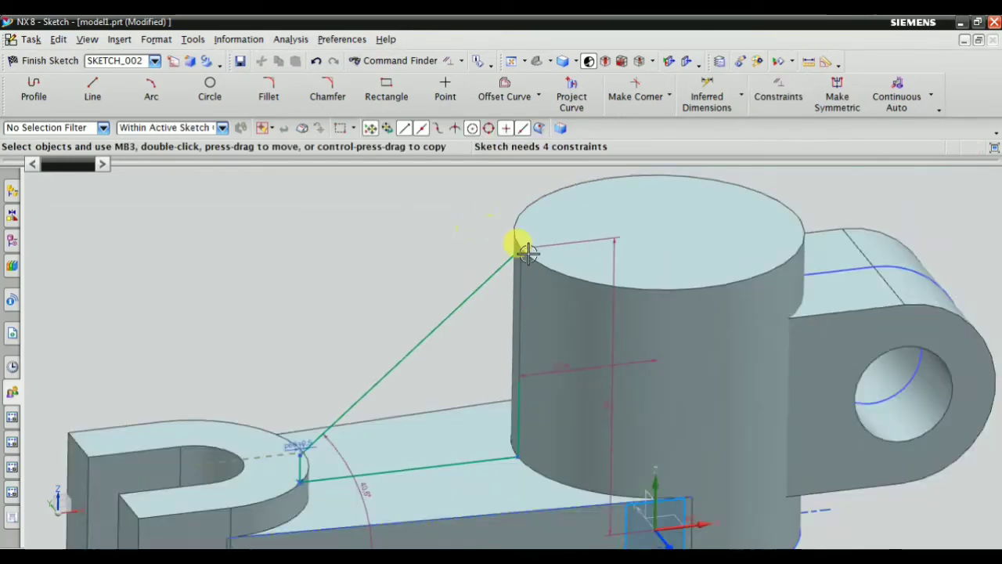
scroll(523, 276, "up", 3)
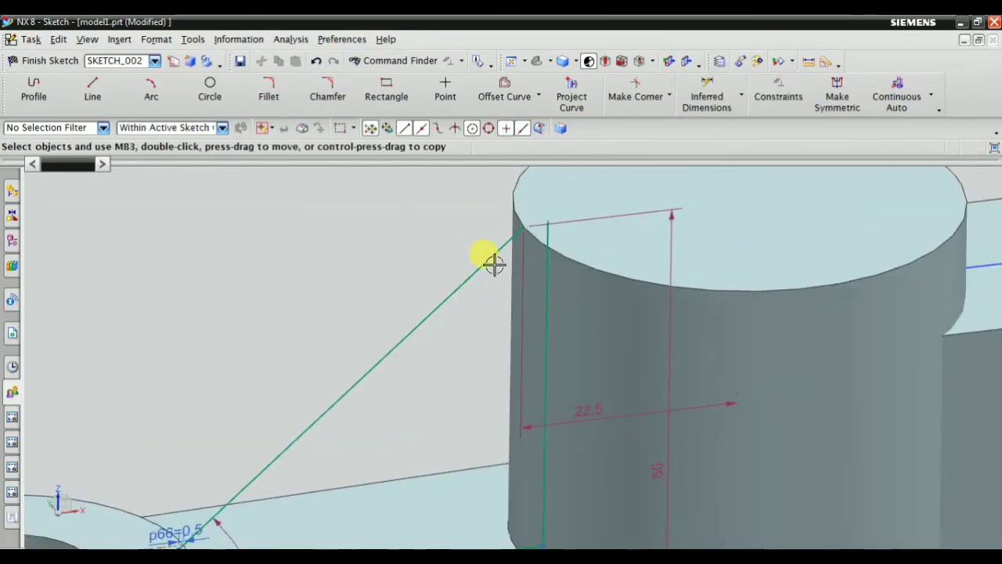
scroll(493, 235, "down", 1)
scroll(478, 211, "up", 2)
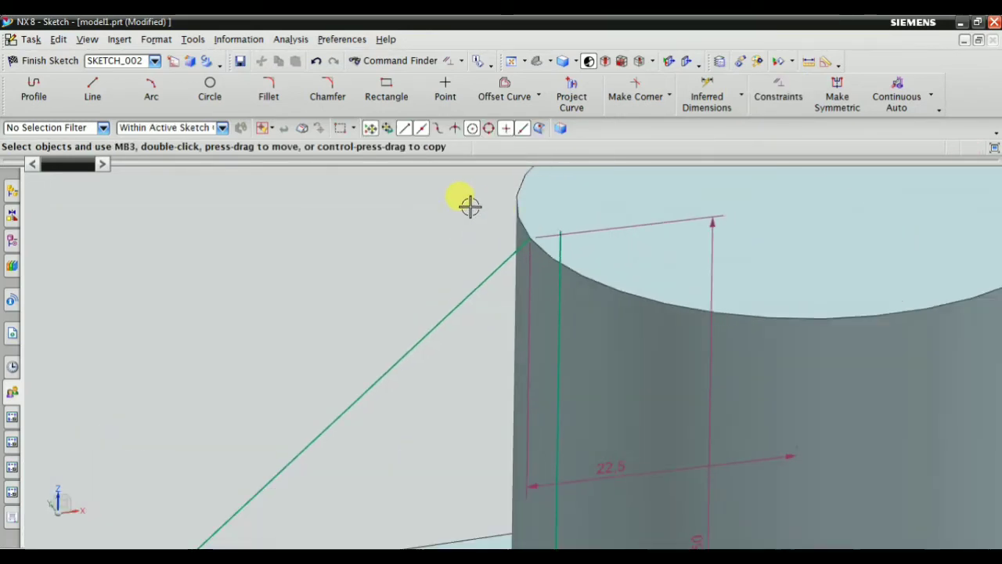
Project the cylinder's top edge into the sketch and convert it to a reference line.
left_click(581, 91)
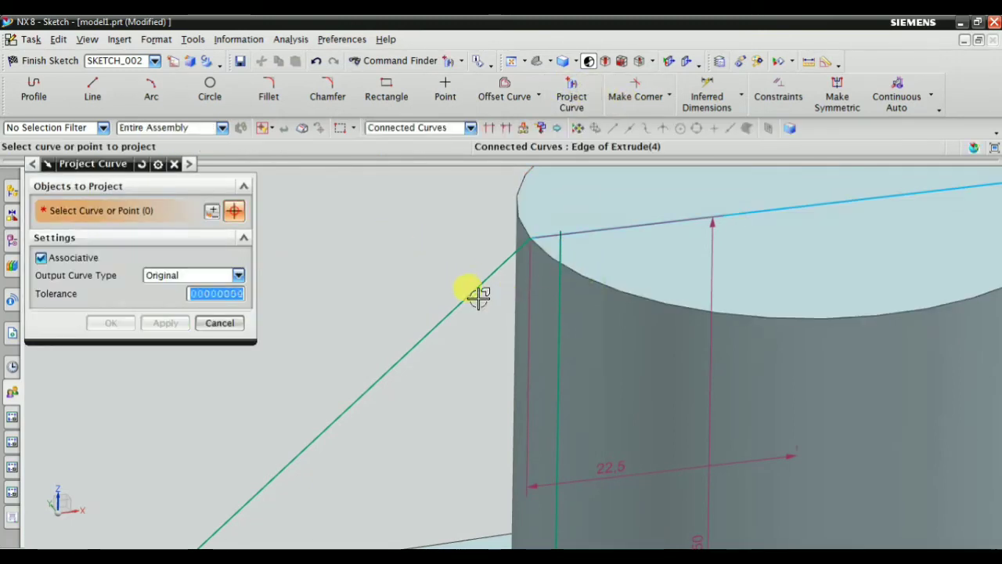
scroll(548, 258, "down", 3)
key("Escape")
scroll(700, 235, "up", 3)
right_click(704, 243)
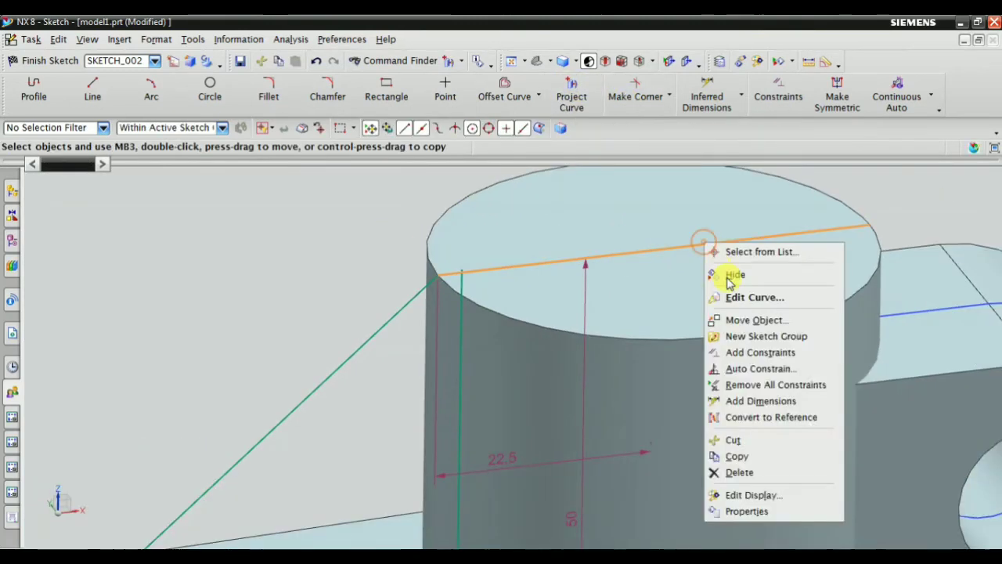
left_click(757, 412)
scroll(429, 182, "up", 1)
scroll(382, 230, "up", 1)
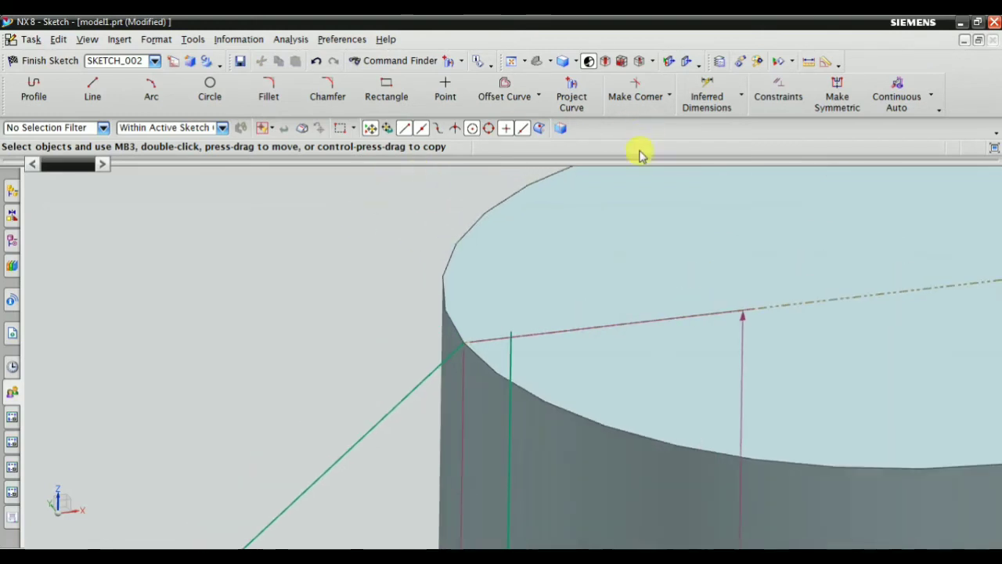
scroll(477, 280, "up", 2)
scroll(442, 235, "up", 1)
scroll(478, 261, "down", 1)
scroll(483, 209, "up", 1)
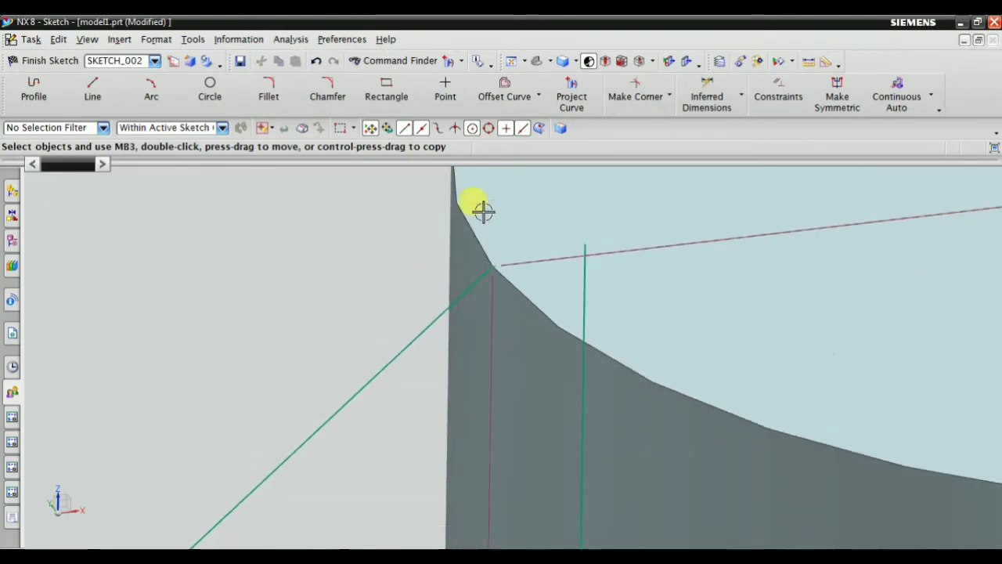
scroll(421, 283, "down", 2)
scroll(431, 272, "up", 2)
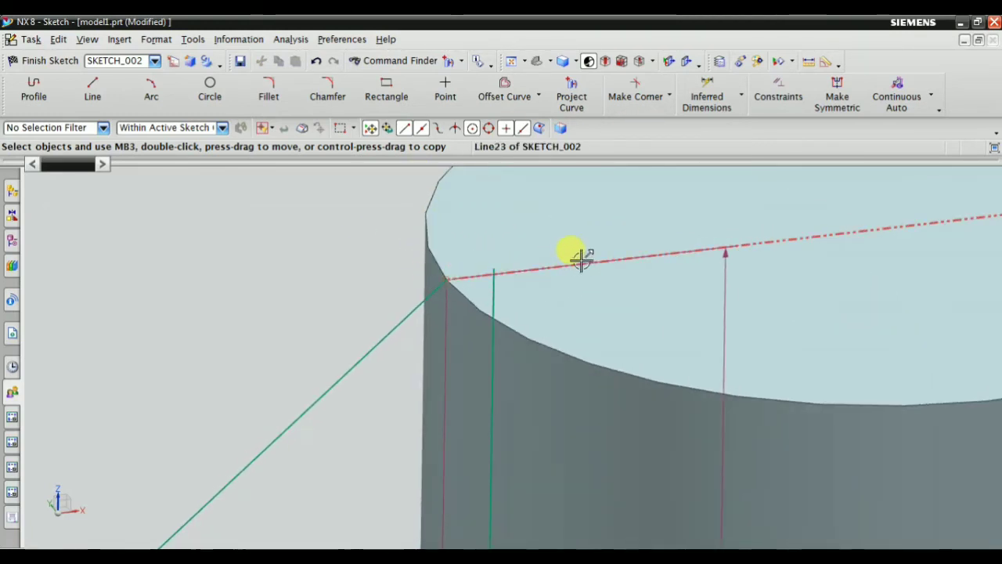
scroll(462, 268, "up", 2)
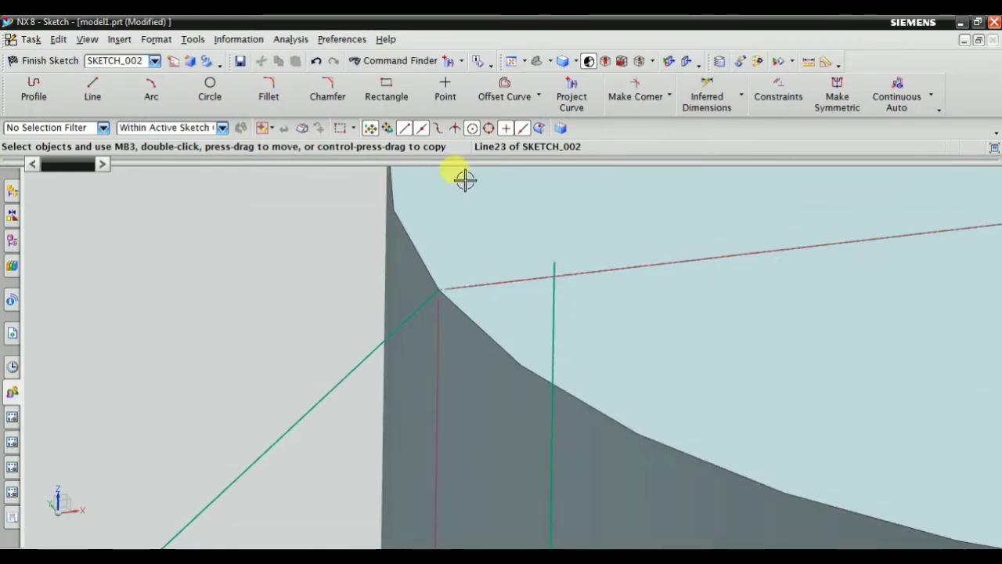
Join the projected top line and the vertical rib line into a corner, accepting lost constraints.
left_click(650, 96)
left_click(509, 278)
left_click(555, 308)
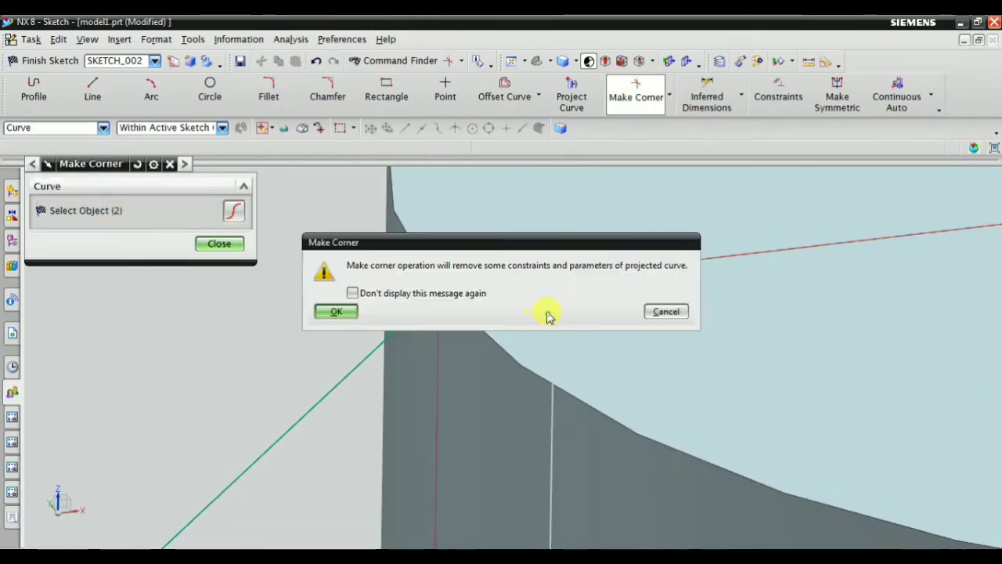
left_click(336, 311)
middle_click(332, 282)
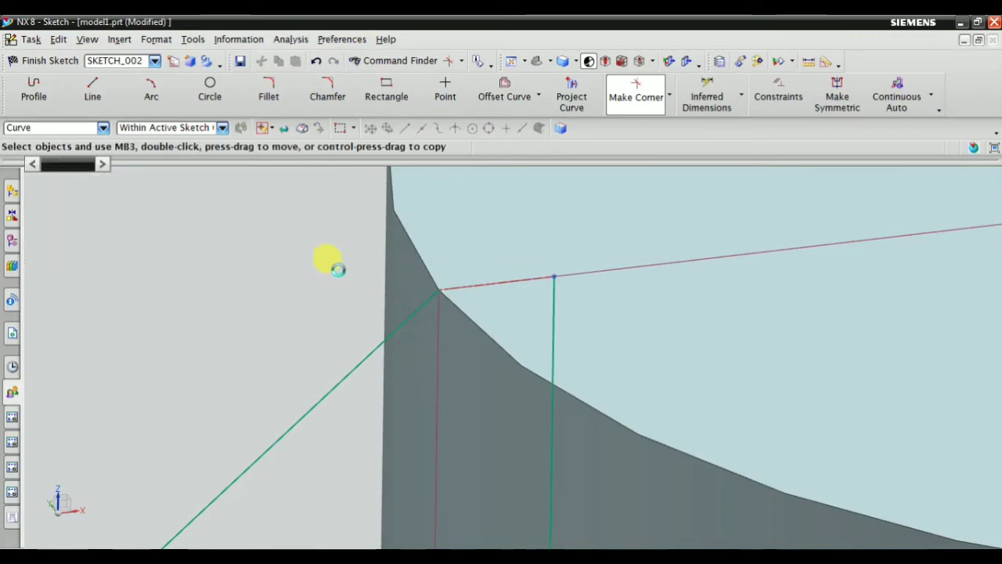
scroll(433, 308, "up", 1)
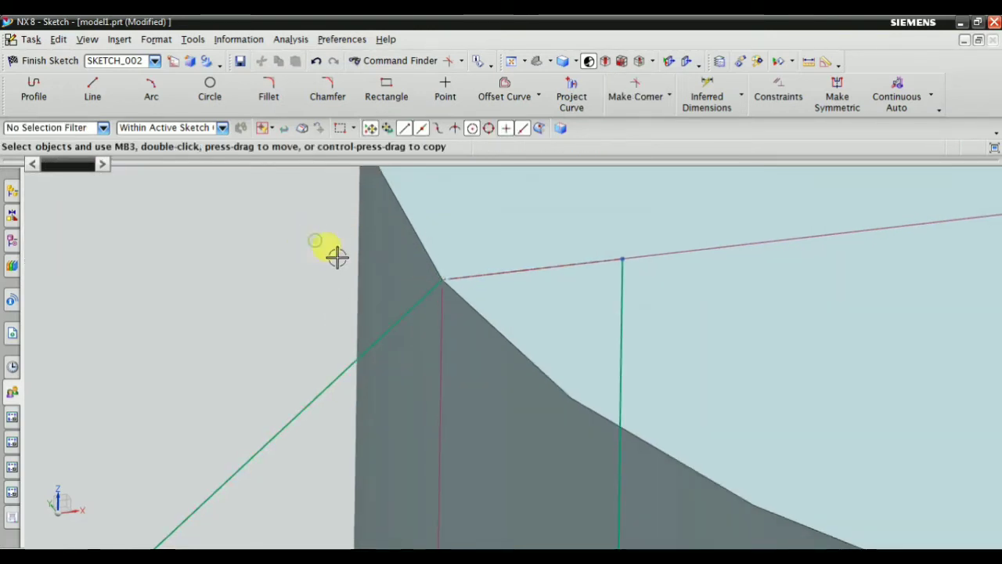
scroll(409, 230, "down", 1)
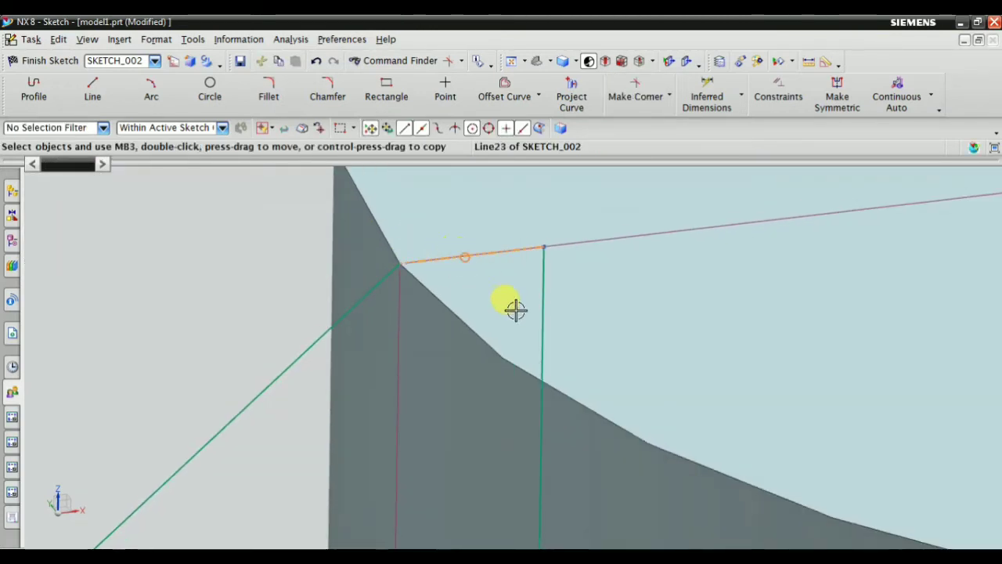
Try another corner on the short top line via its context menu, then cancel.
right_click(464, 255)
left_click(533, 402)
scroll(503, 247, "down", 2)
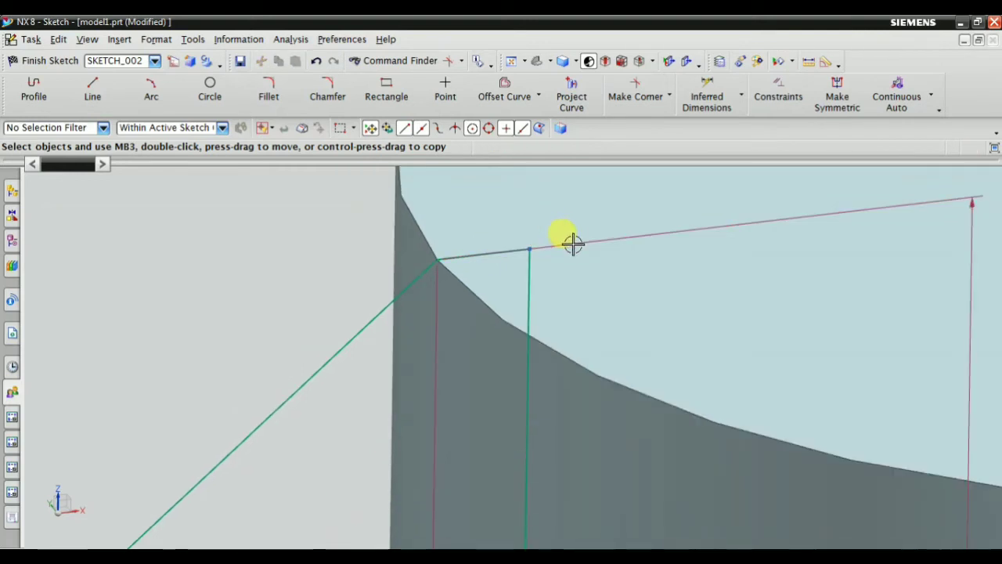
scroll(414, 266, "up", 4)
scroll(481, 253, "up", 2)
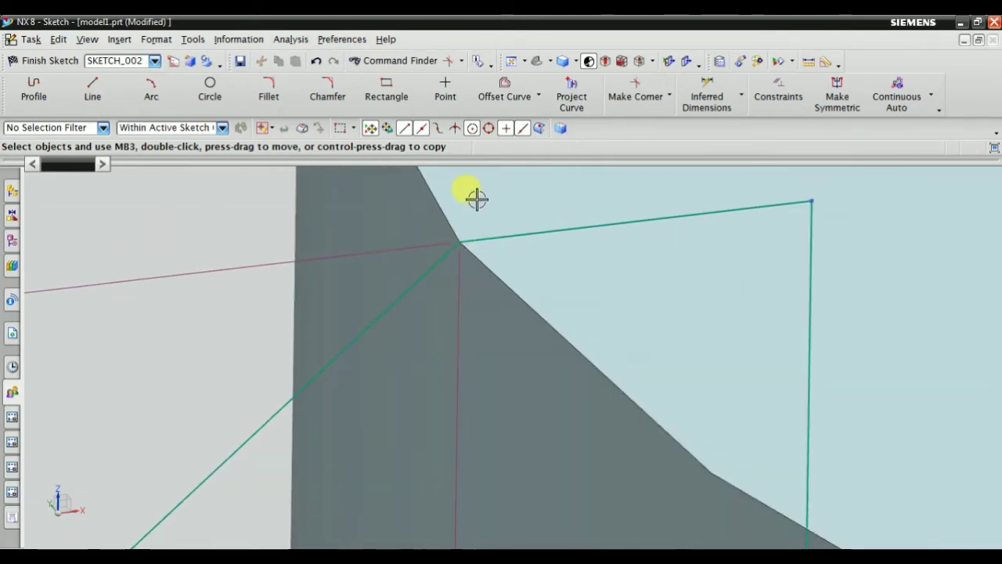
left_click(660, 105)
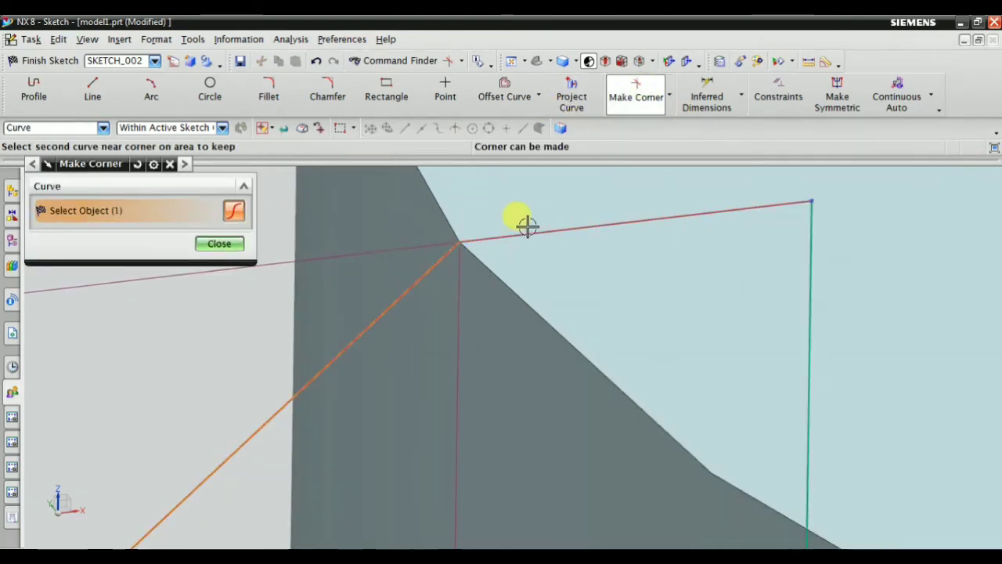
scroll(533, 216, "down", 1)
scroll(544, 199, "down", 2)
scroll(542, 210, "down", 2)
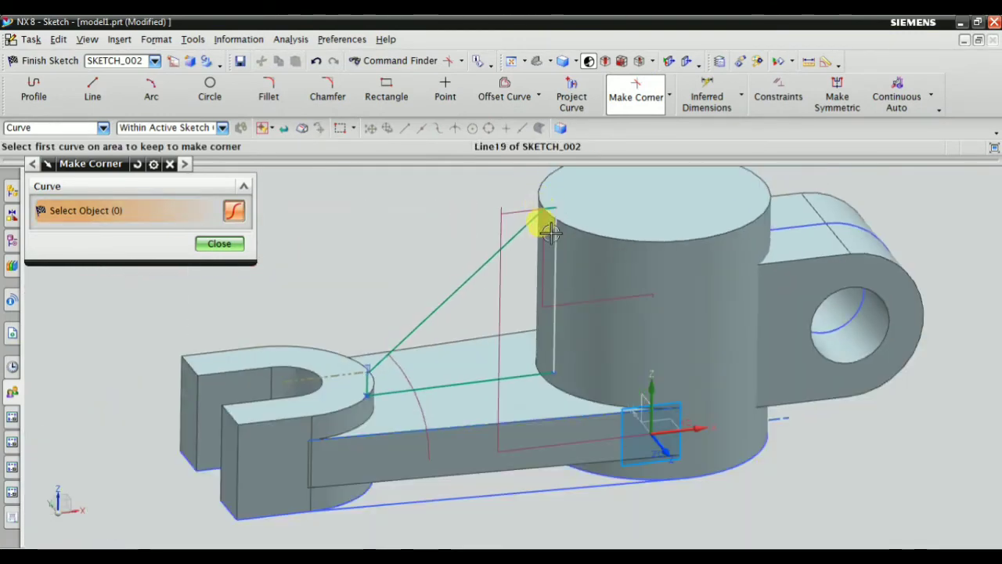
scroll(546, 375, "up", 5)
scroll(546, 375, "up", 2)
key("Escape")
scroll(537, 398, "down", 2)
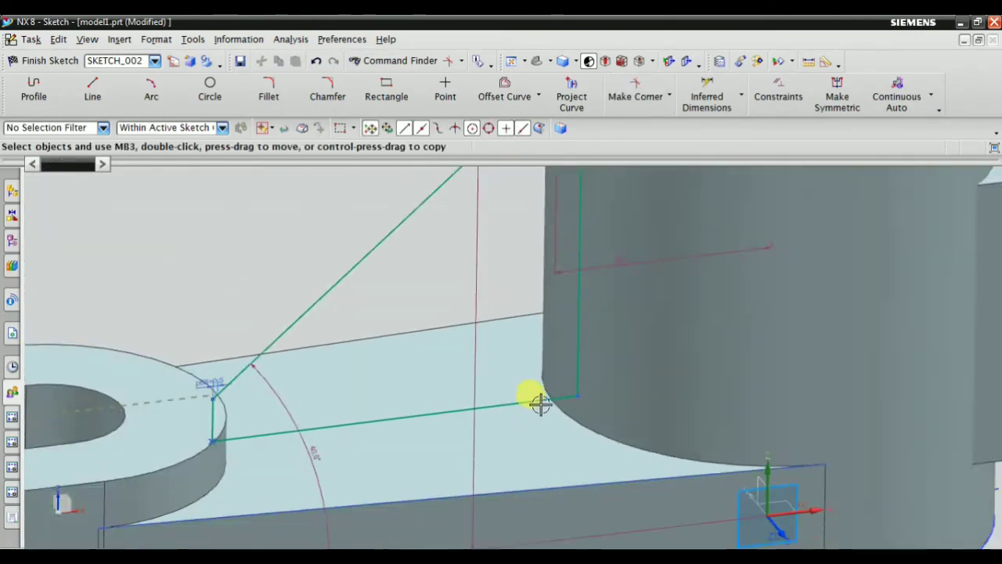
scroll(559, 216, "down", 2)
scroll(559, 216, "up", 3)
scroll(550, 230, "down", 2)
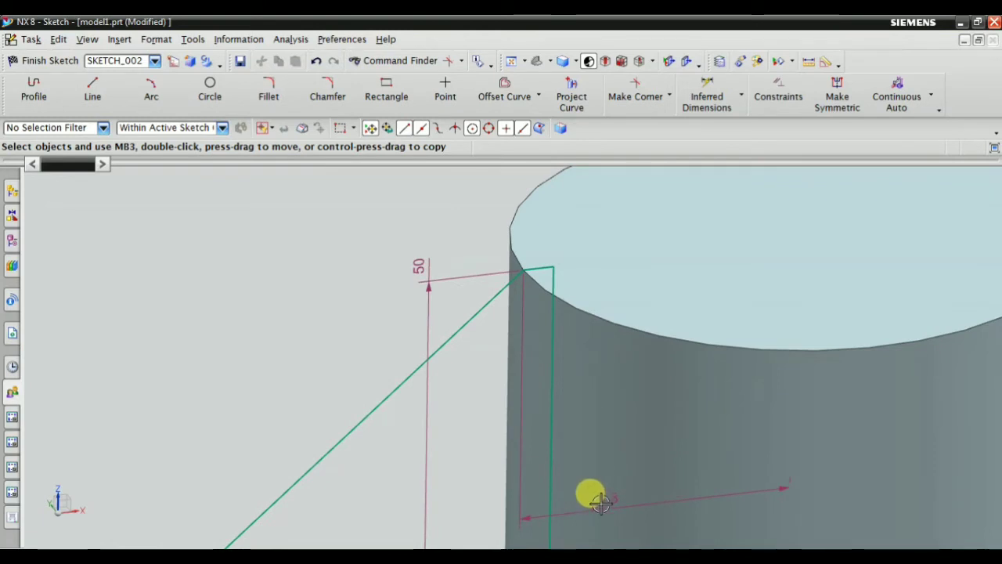
Move the dimension label above the boss and add a 0.5 horizontal dimension to the short top line.
mouse_move(601, 504)
left_mouse_down()
mouse_move(603, 274)
mouse_move(626, 173)
left_mouse_up()
scroll(510, 242, "up", 3)
scroll(519, 251, "down", 1)
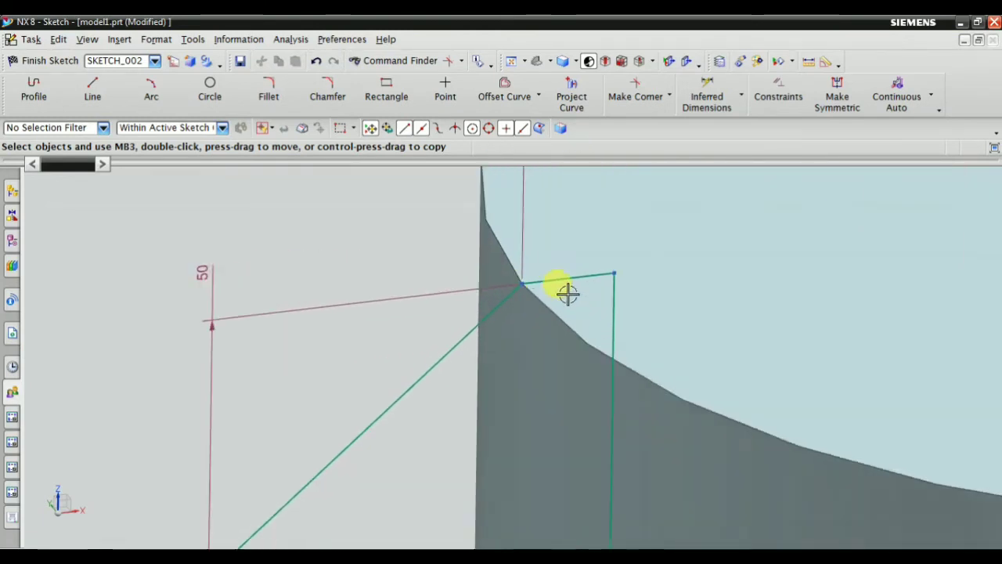
left_click(703, 97)
left_click(577, 258)
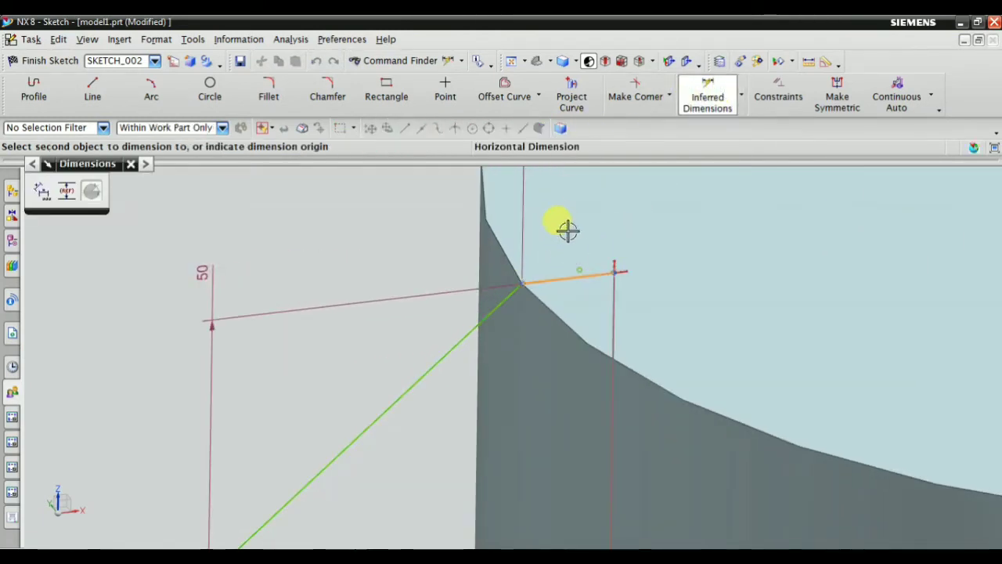
left_click(566, 228)
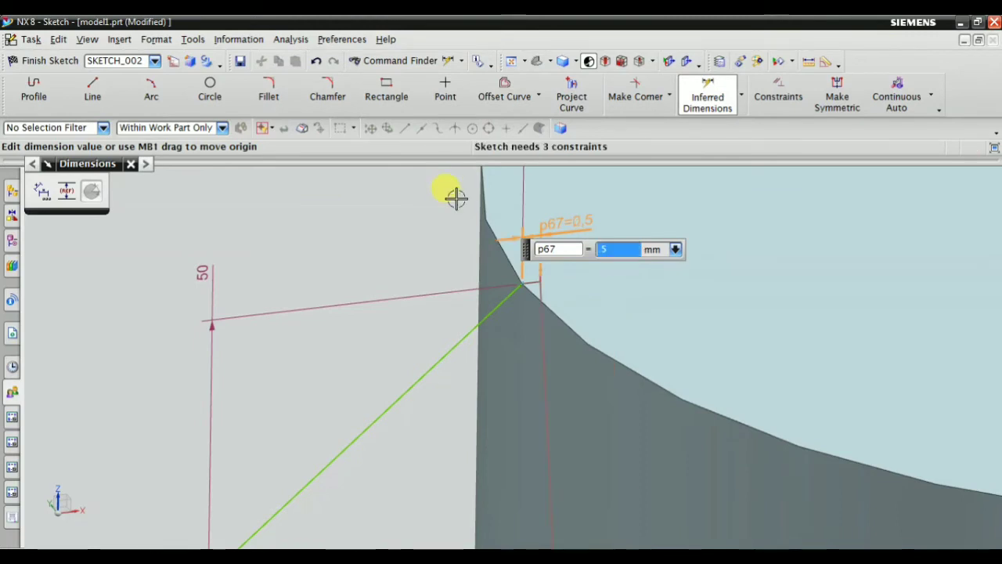
Confirm the 0.5 mm horizontal length (p67) for the short top rib line.
key("Return")
left_click(778, 96)
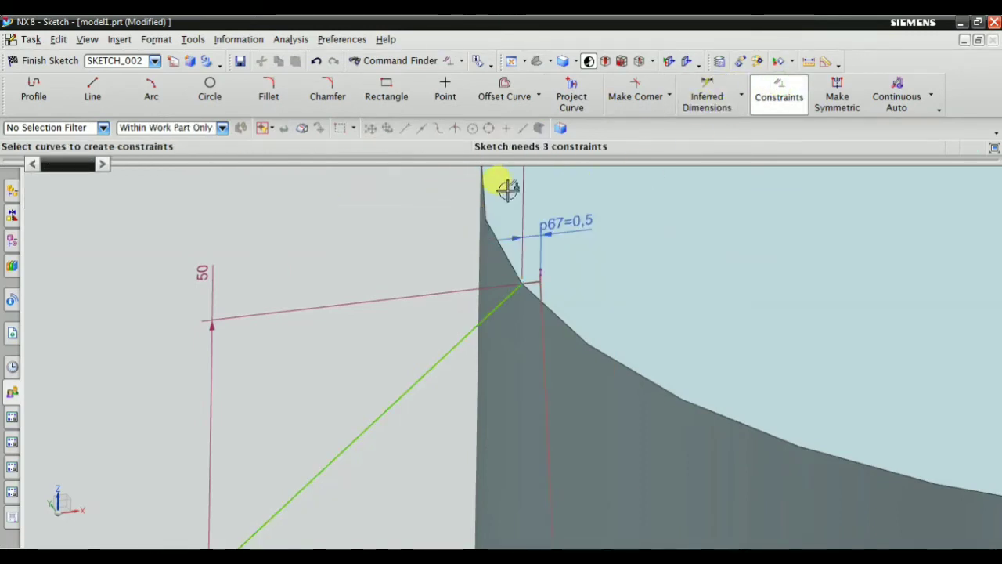
scroll(508, 251, "down", 1)
key("Escape")
Pan, rotate and zoom the view around the rib corner to inspect its curves.
mouse_move(510, 167)
middle_mouse_down("shift")
mouse_move(537, 268)
mouse_move(521, 291)
middle_mouse_up("shift")
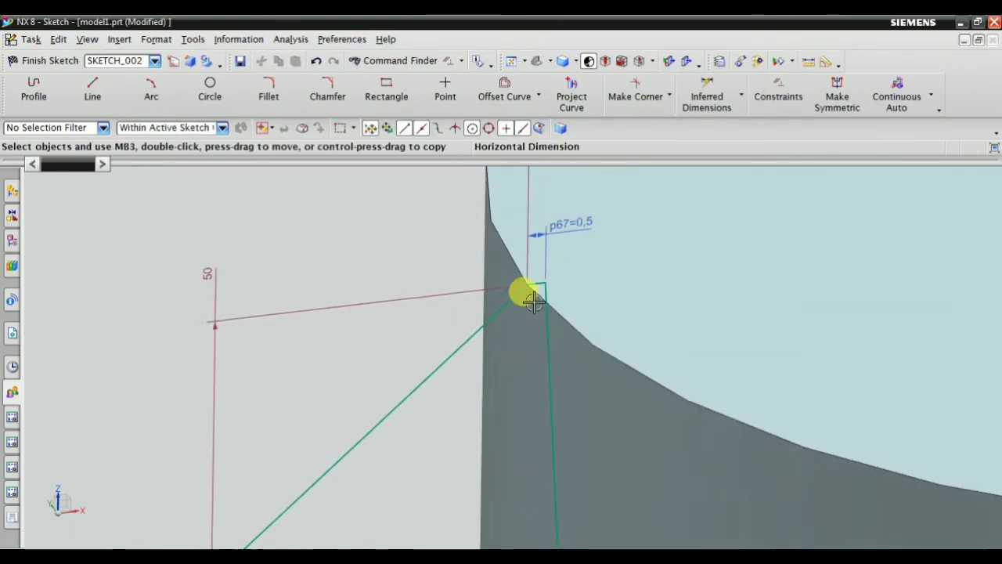
left_click(780, 101)
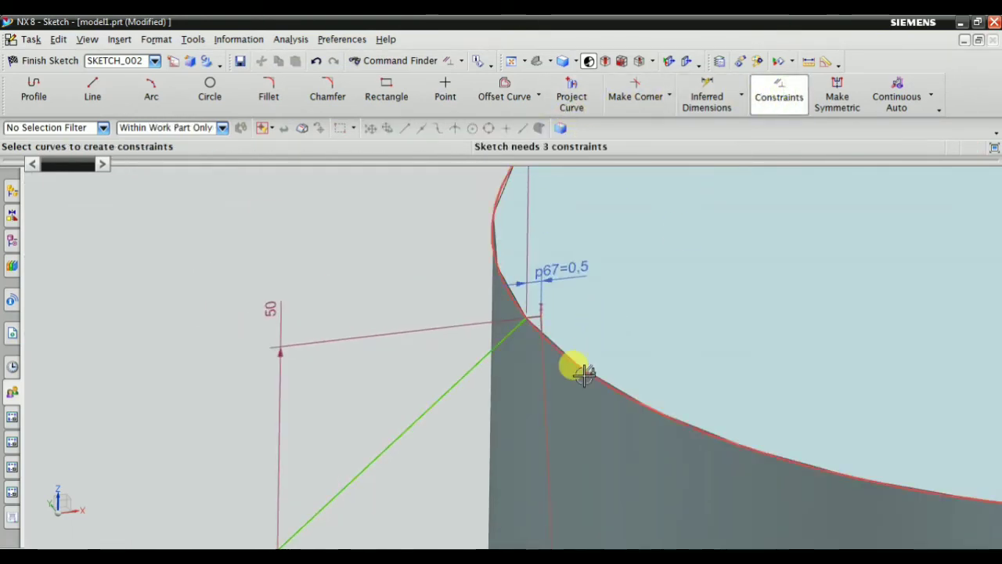
scroll(548, 321, "up", 2)
left_click(530, 334)
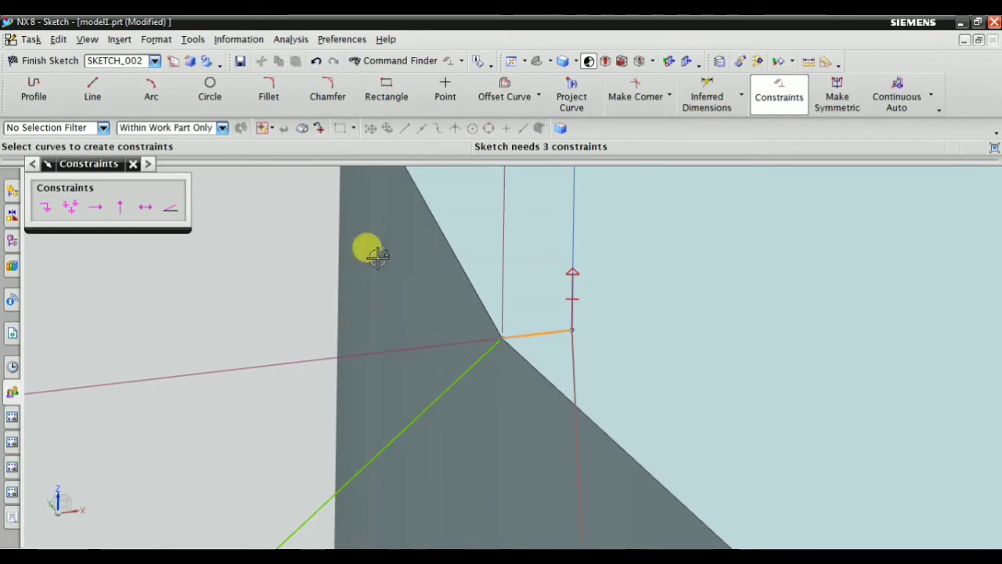
key("Escape")
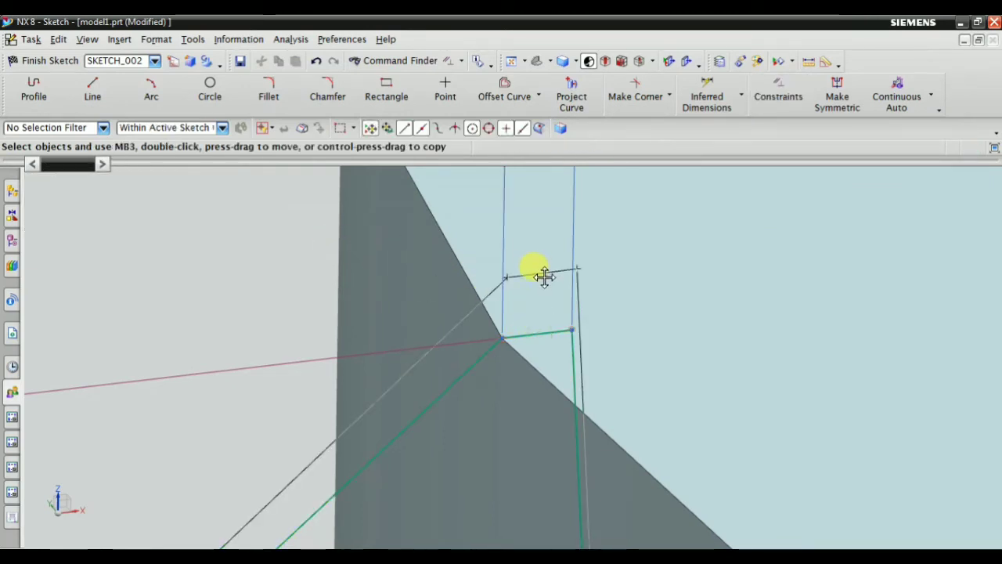
mouse_move(543, 275)
middle_mouse_down()
mouse_move(537, 240)
mouse_move(510, 279)
mouse_move(459, 235)
mouse_move(501, 260)
middle_mouse_up()
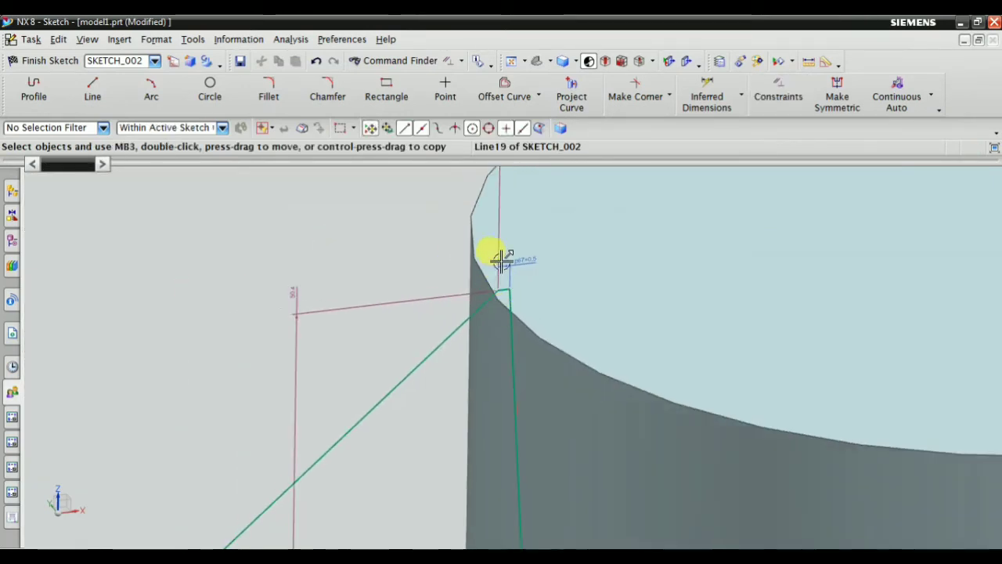
scroll(492, 233, "down", 3)
scroll(496, 336, "down", 1)
scroll(483, 347, "up", 3)
scroll(504, 440, "up", 2)
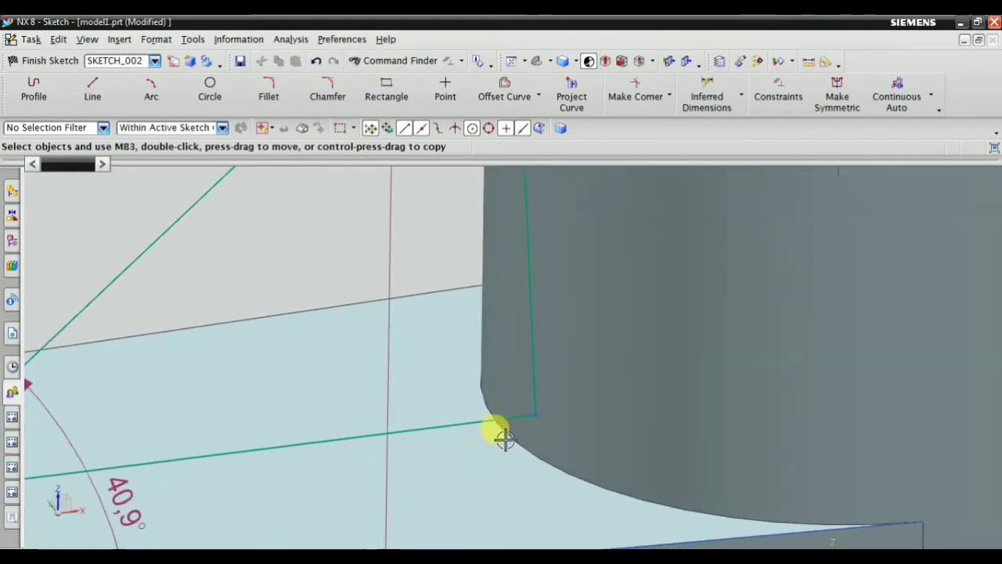
scroll(504, 439, "down", 3)
Shift the vertical rib line to the right and apply a Vertical constraint to it.
left_click(778, 93)
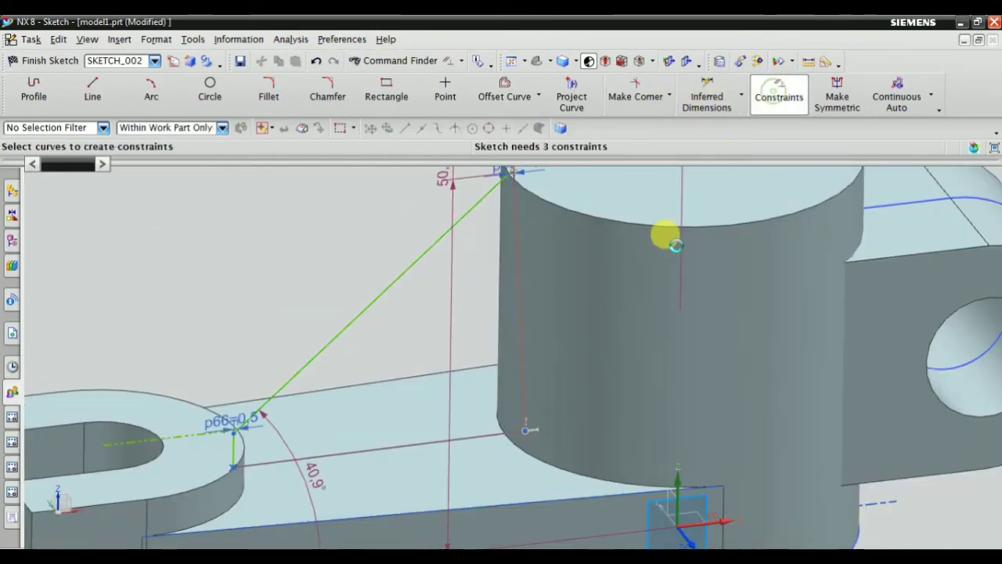
key("Escape")
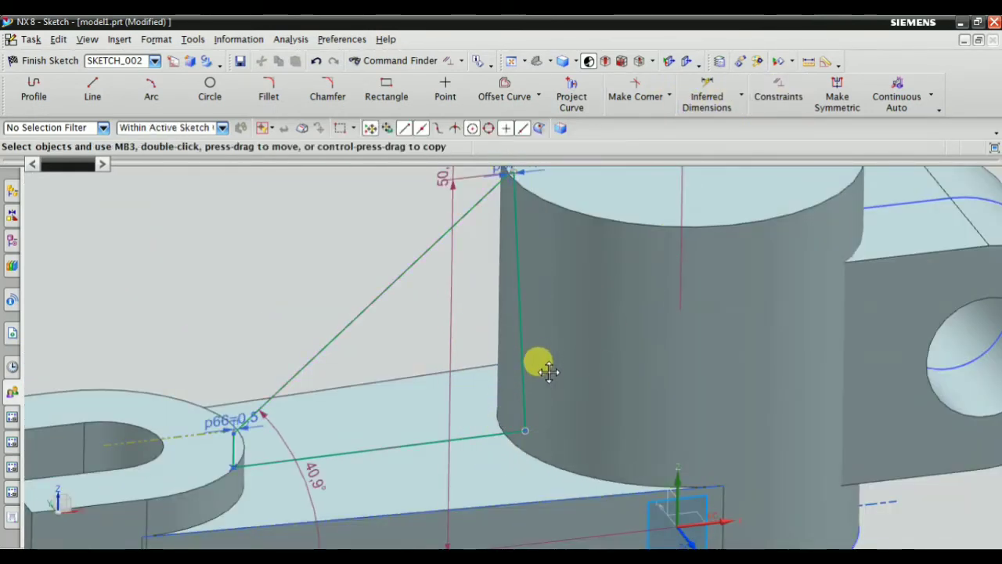
left_click_drag(548, 372, 598, 379)
left_click(775, 98)
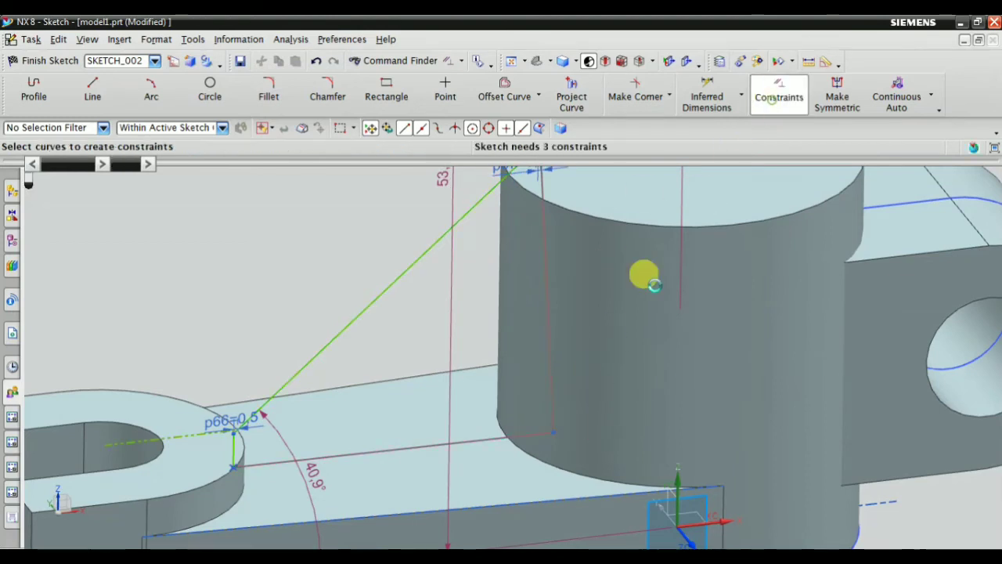
left_click(540, 327)
left_click(121, 207)
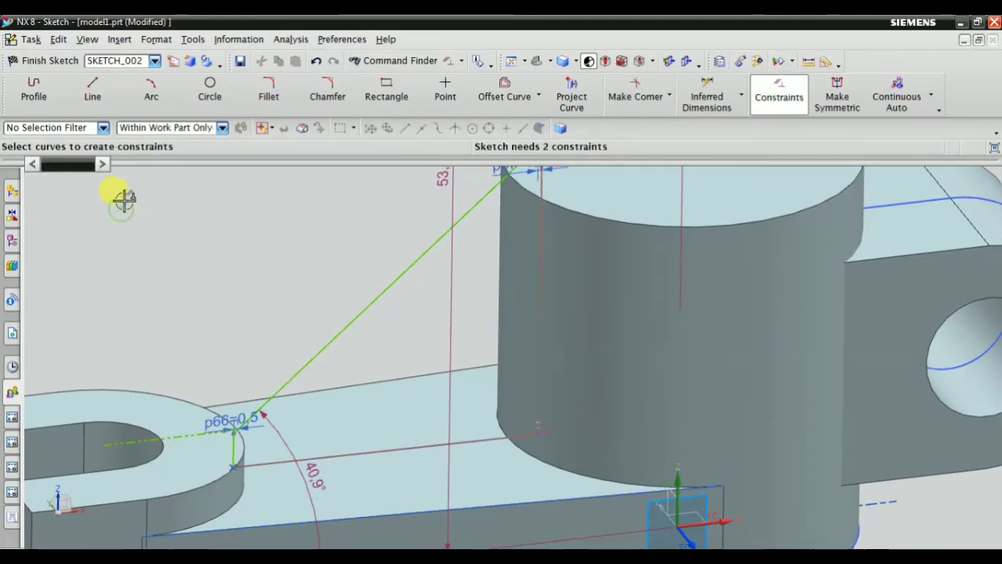
key("Escape")
scroll(509, 454, "up", 2)
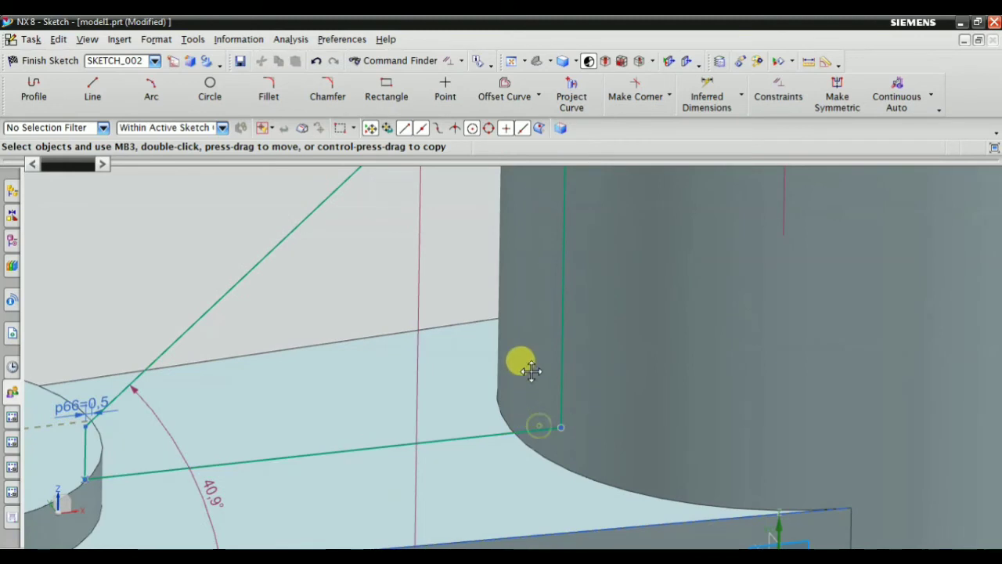
scroll(530, 370, "down", 2)
scroll(537, 217, "down", 1)
Apply a geometric constraint to the bottom rib line.
left_click(778, 94)
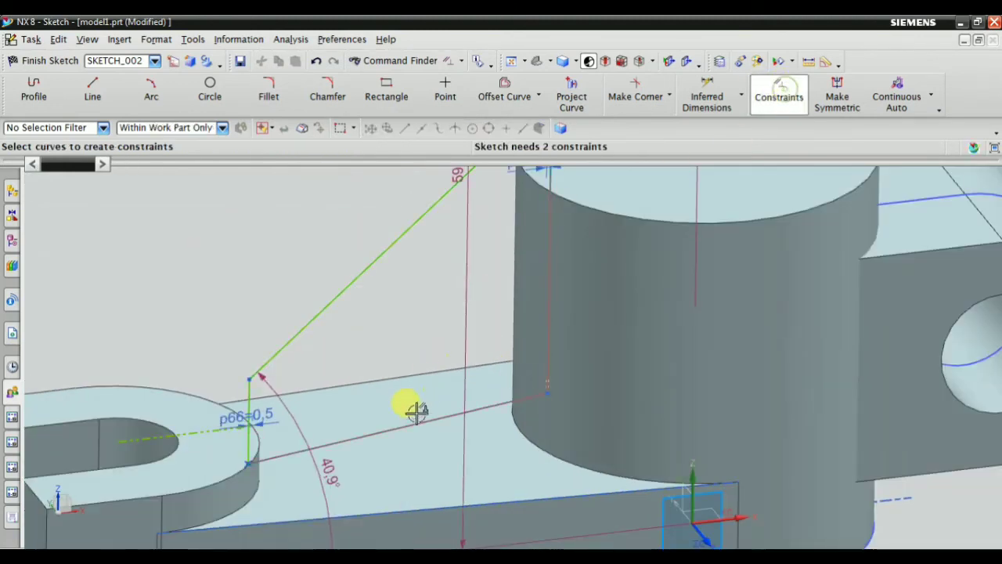
left_click(395, 421)
left_click(92, 207)
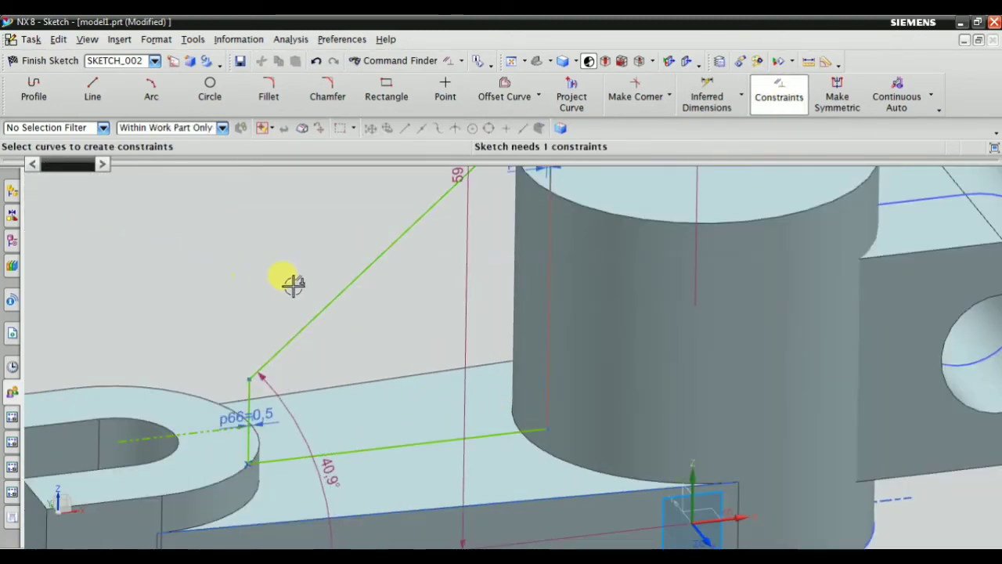
scroll(348, 316, "down", 3)
scroll(409, 264, "up", 5)
scroll(425, 314, "down", 2)
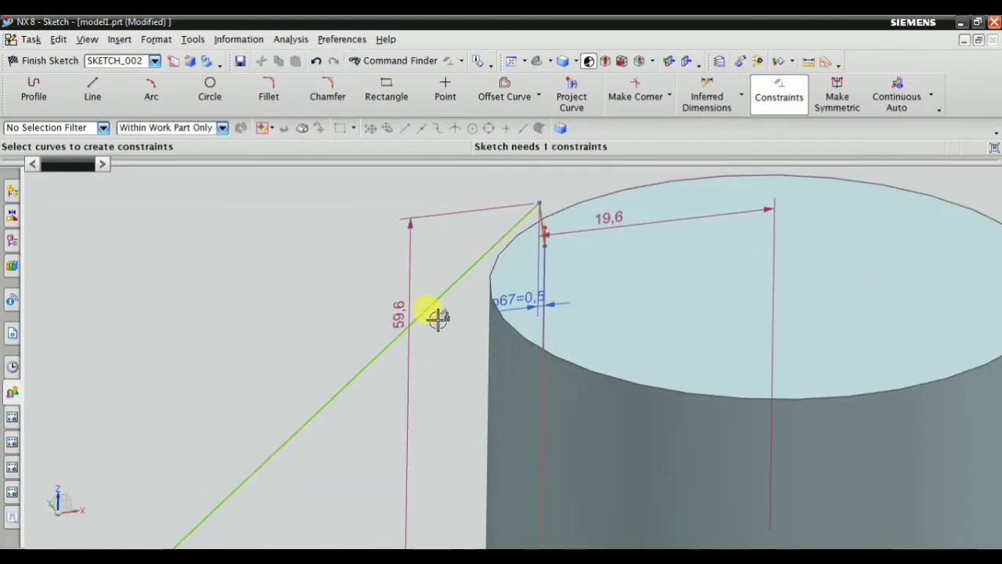
scroll(441, 315, "up", 2)
key("Escape")
scroll(510, 306, "down", 1)
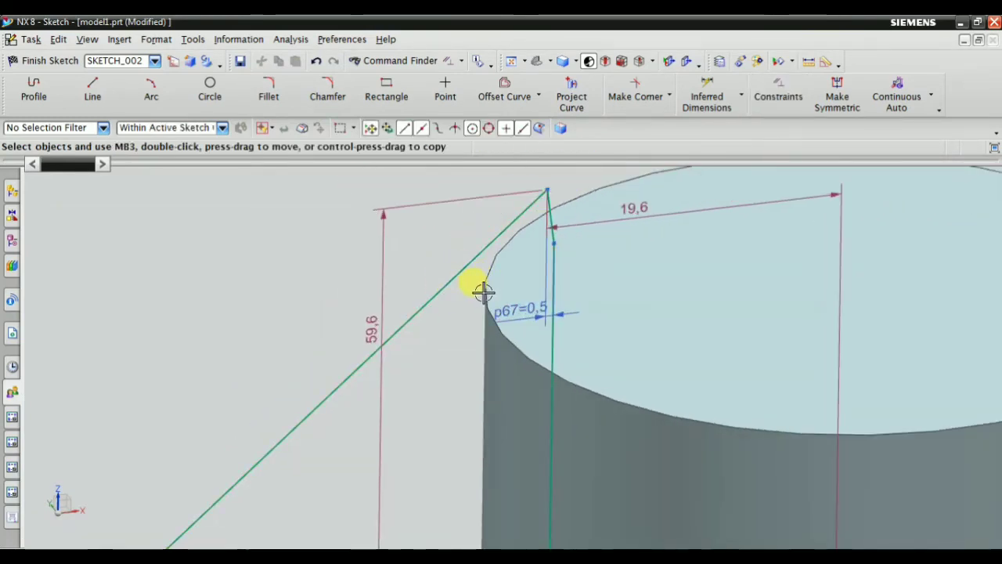
Make the short sloped line at the top of the rib vertical.
left_click(783, 88)
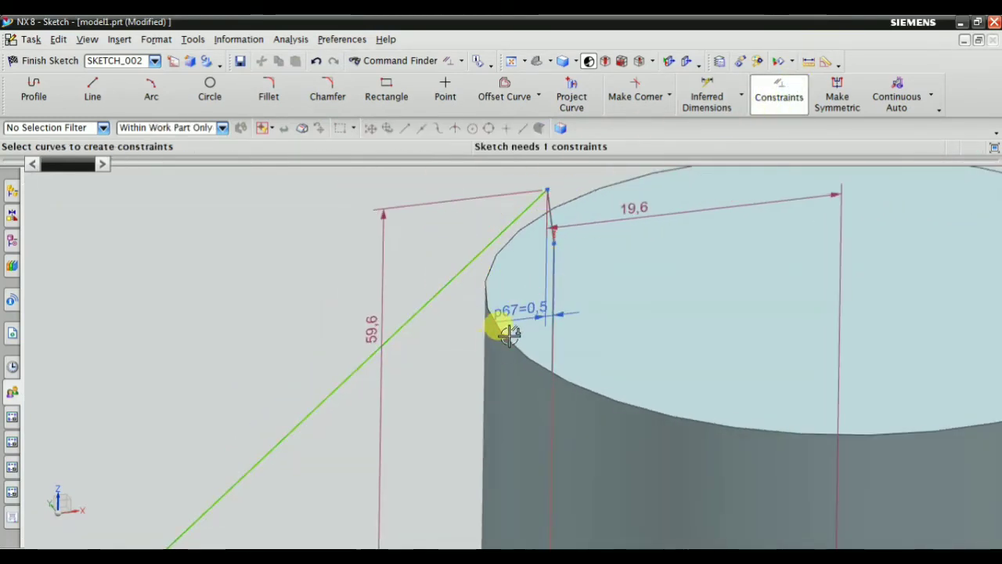
left_click(446, 287)
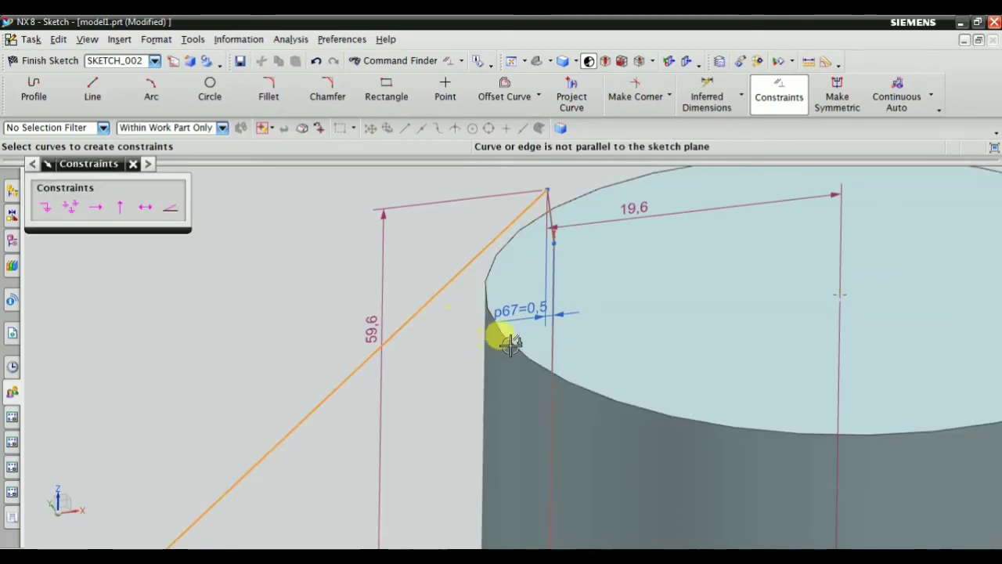
key("Escape")
scroll(548, 196, "up", 2)
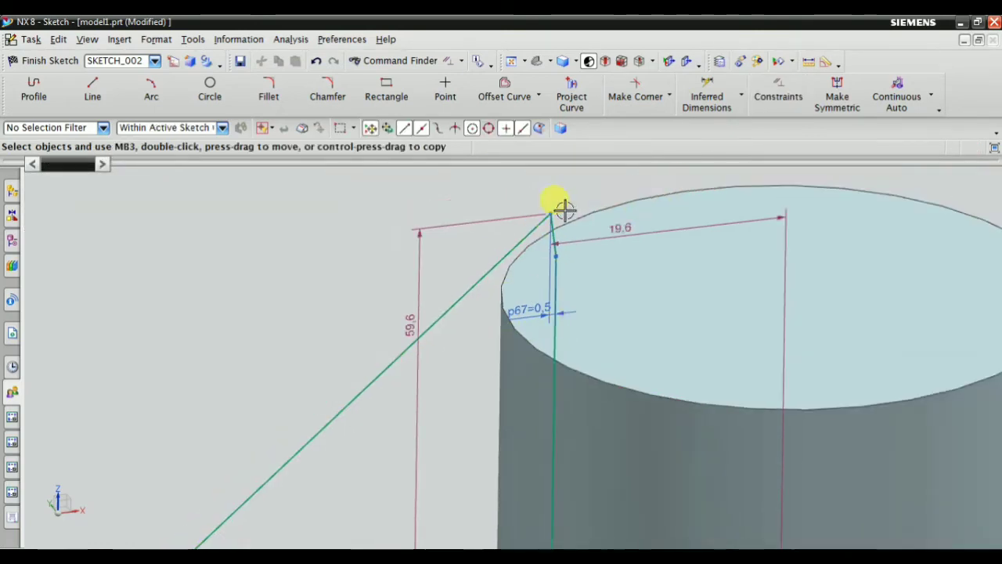
scroll(548, 197, "down", 3)
left_click(777, 98)
scroll(539, 250, "down", 2)
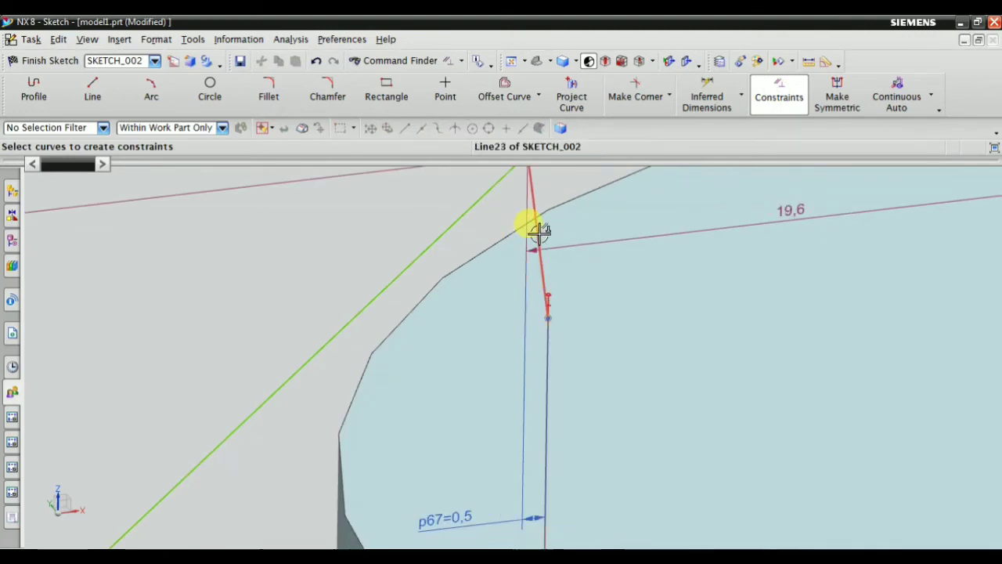
left_click(536, 226)
left_click(95, 206)
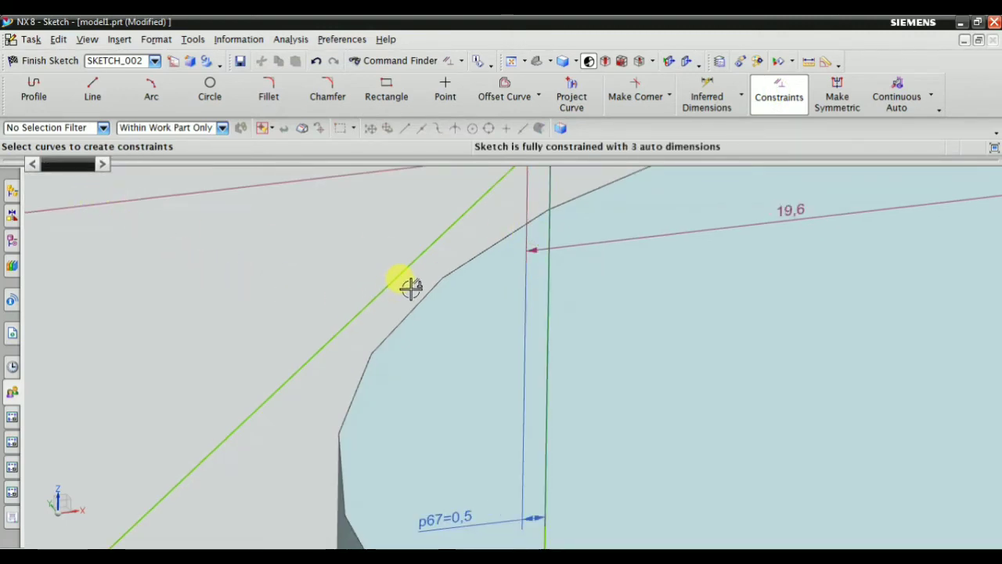
Apply geometric constraints to the rib's short top line and its vertical line.
scroll(572, 254, "up", 3)
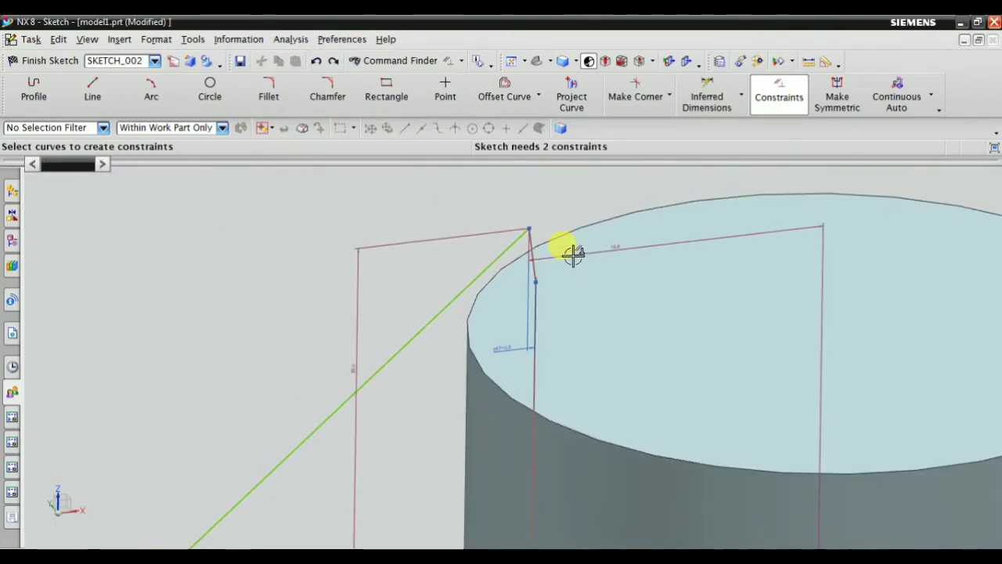
scroll(572, 256, "down", 1)
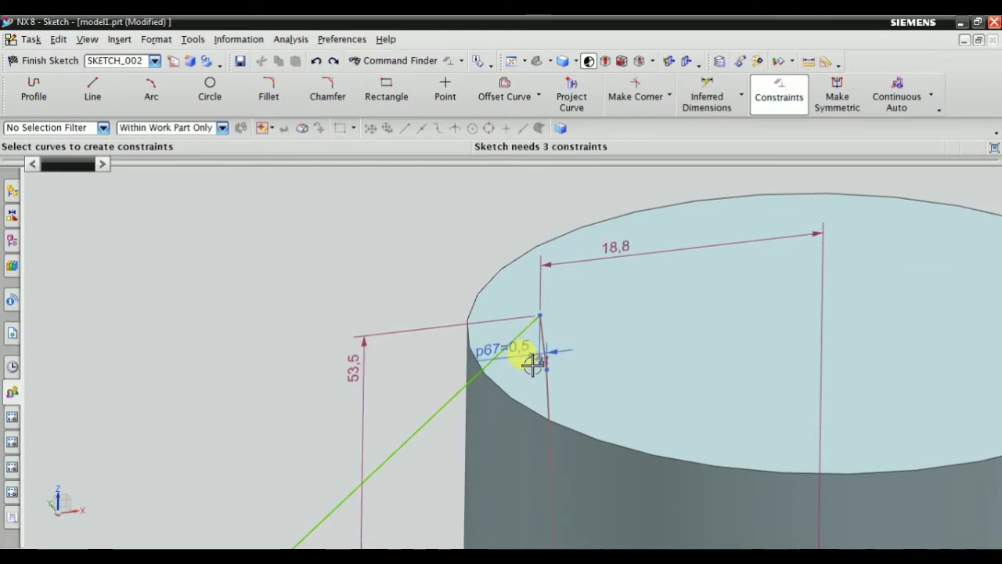
scroll(521, 351, "down", 2)
scroll(465, 351, "down", 2)
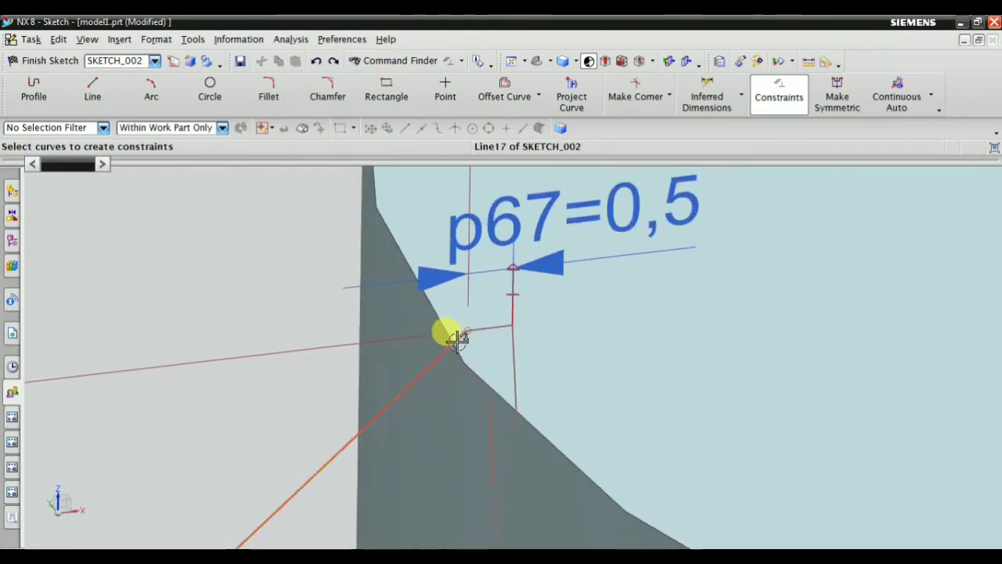
scroll(457, 338, "down", 2)
key("Escape")
left_click(792, 90)
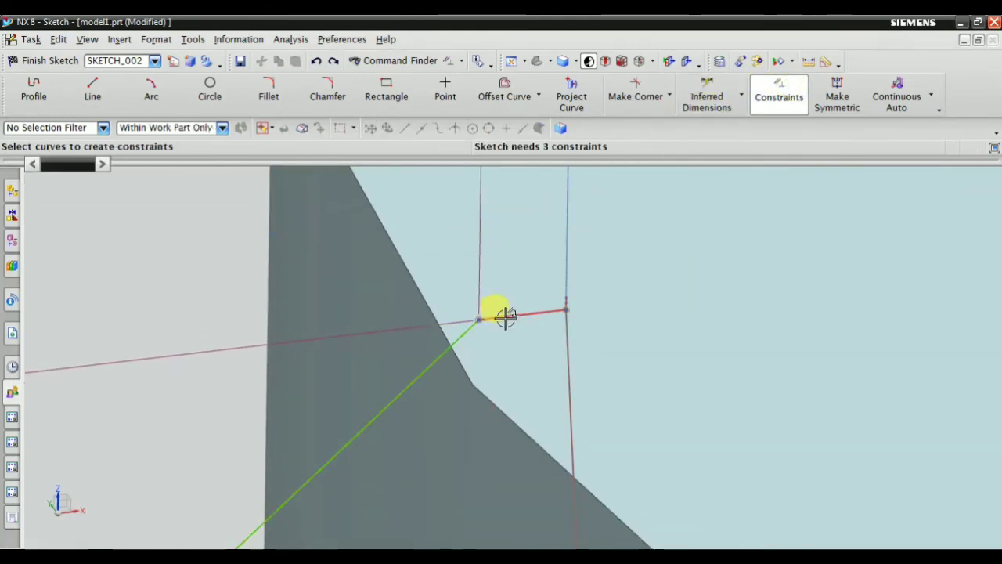
left_click(509, 314)
left_click(94, 208)
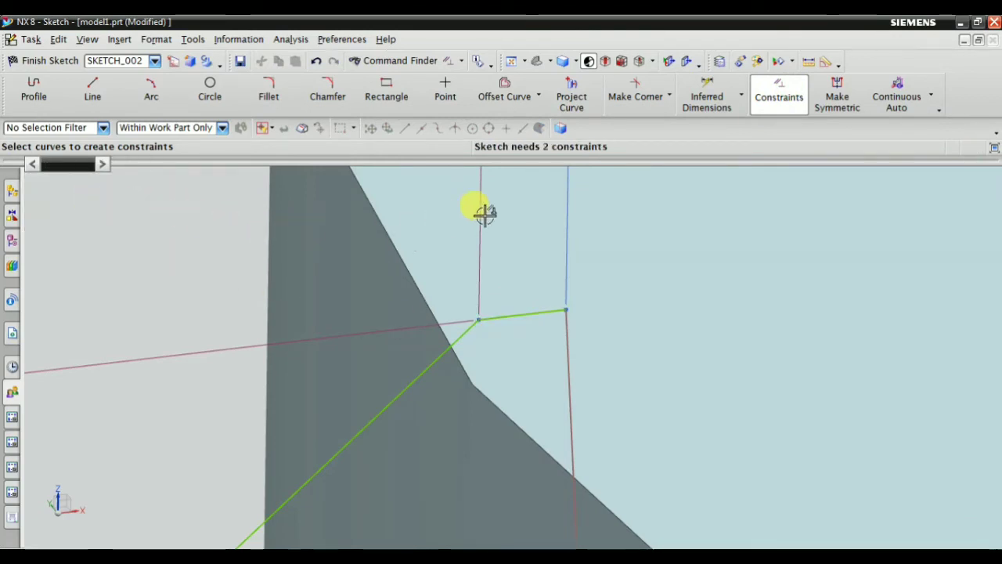
scroll(552, 223, "up", 5)
left_click(556, 251)
left_click(56, 206)
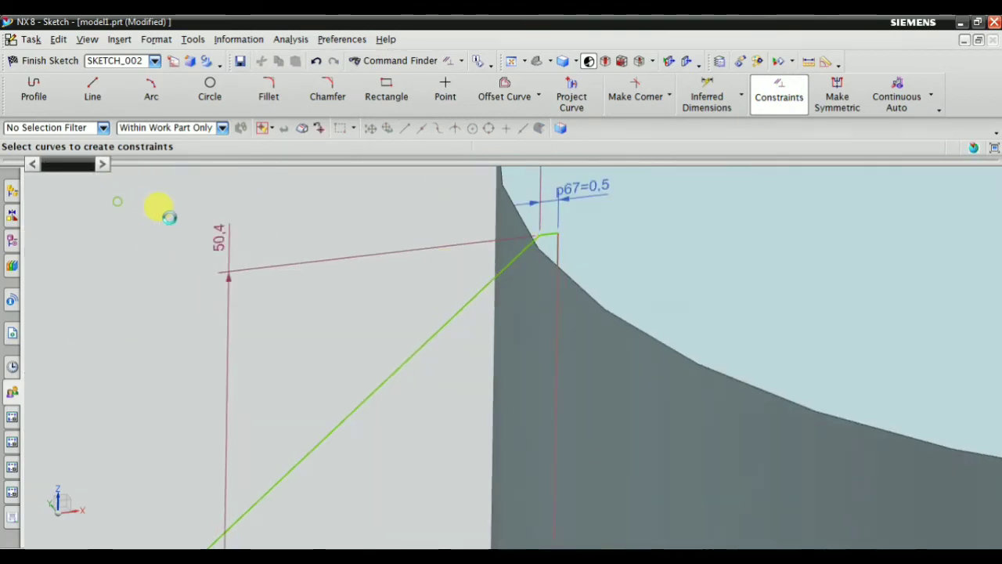
Apply a geometric constraint to the rib's bottom line.
scroll(555, 217, "up", 3)
scroll(519, 358, "up", 2)
scroll(519, 381, "up", 2)
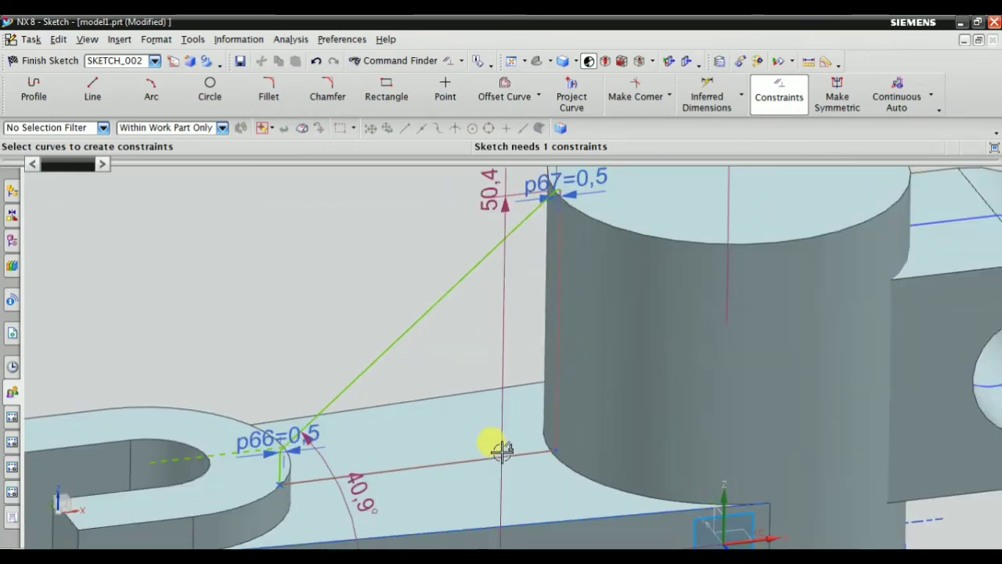
left_click(501, 450)
left_click(100, 209)
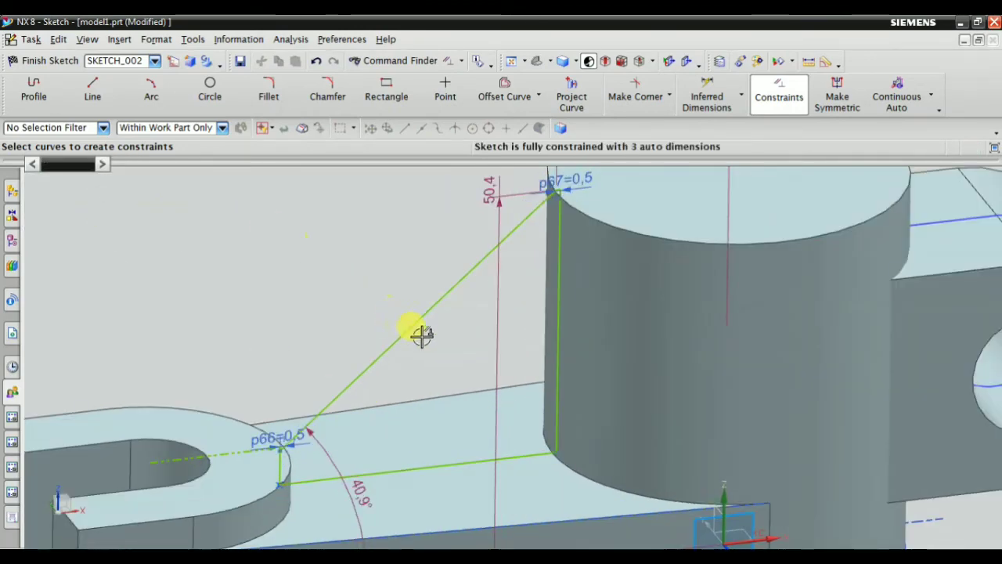
scroll(488, 250, "up", 3)
scroll(481, 248, "down", 5)
scroll(580, 217, "up", 1)
scroll(476, 239, "down", 2)
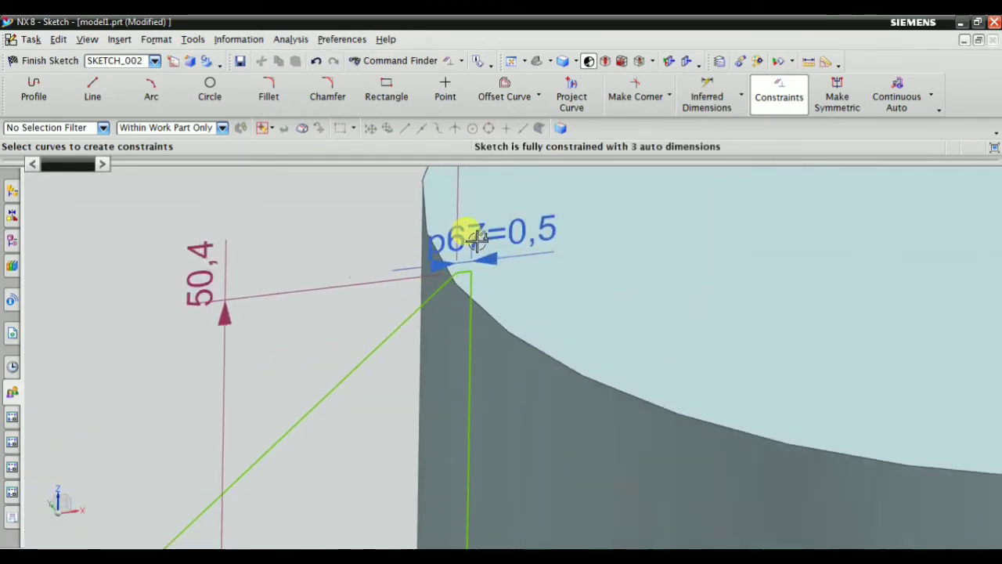
scroll(476, 239, "down", 2)
key("Escape")
Add the 22,5 dimension to the dimension selection.
scroll(439, 228, "up", 3)
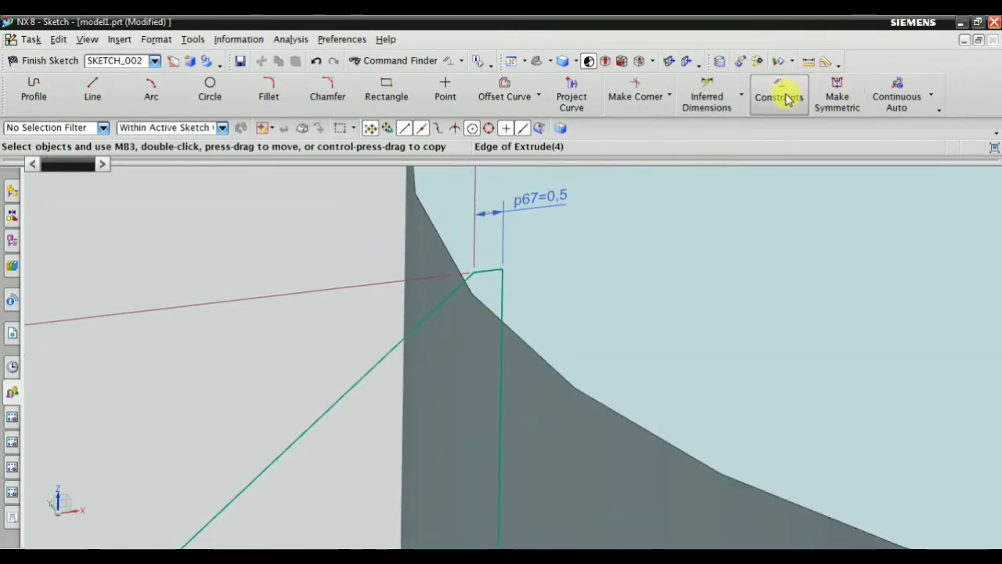
left_click(787, 99)
scroll(521, 208, "up", 1)
scroll(470, 235, "up", 2)
key("Escape")
scroll(393, 275, "up", 2)
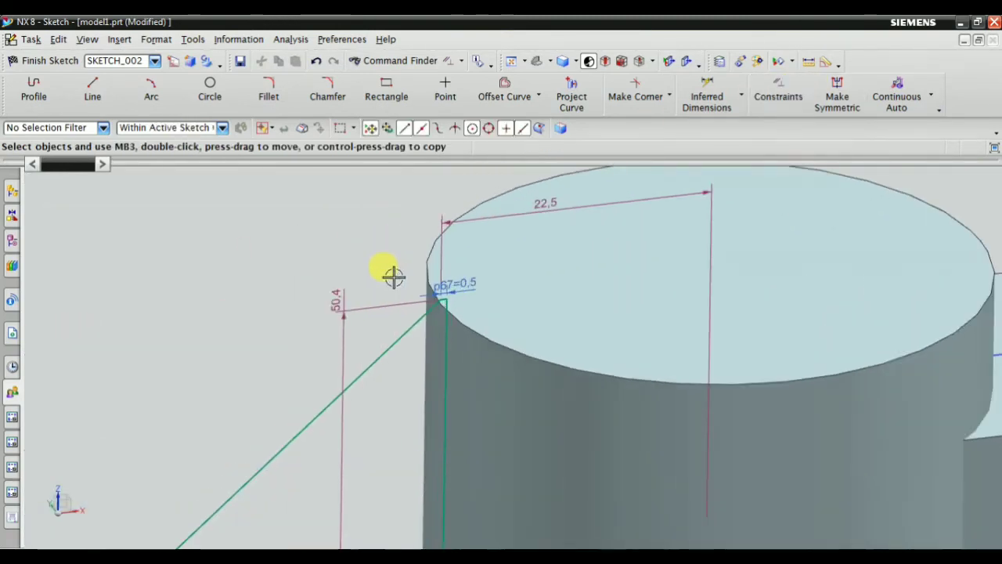
left_click(532, 191)
Hide the two selected dimensions in the rib sketch.
right_click(535, 203)
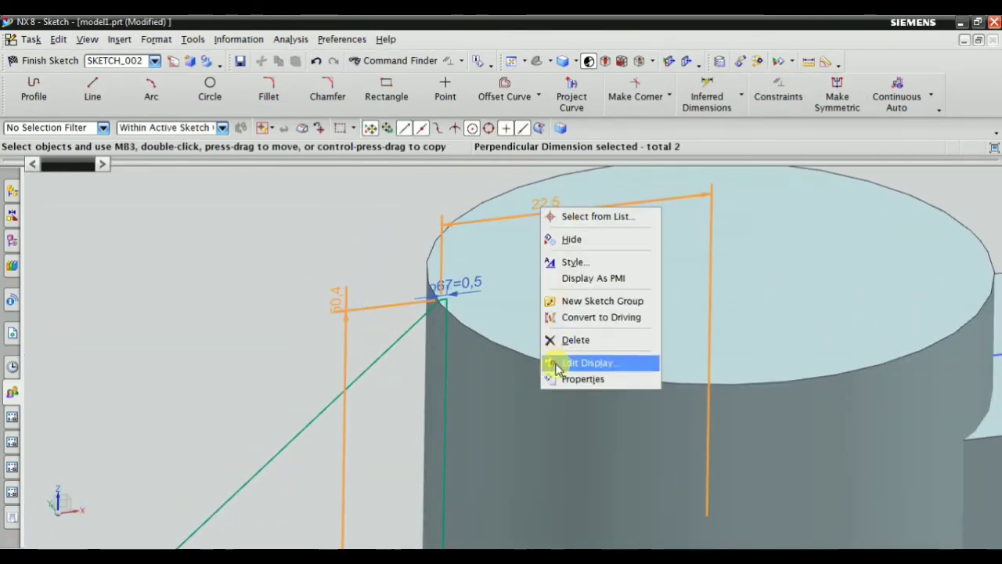
left_click(569, 342)
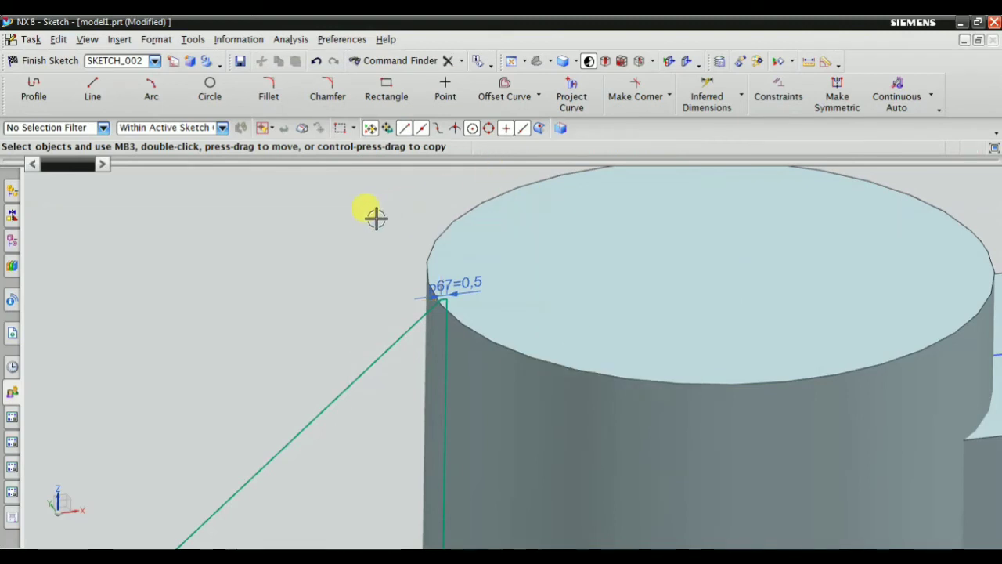
left_click(790, 88)
scroll(439, 277, "down", 2)
scroll(395, 252, "down", 2)
key("Escape")
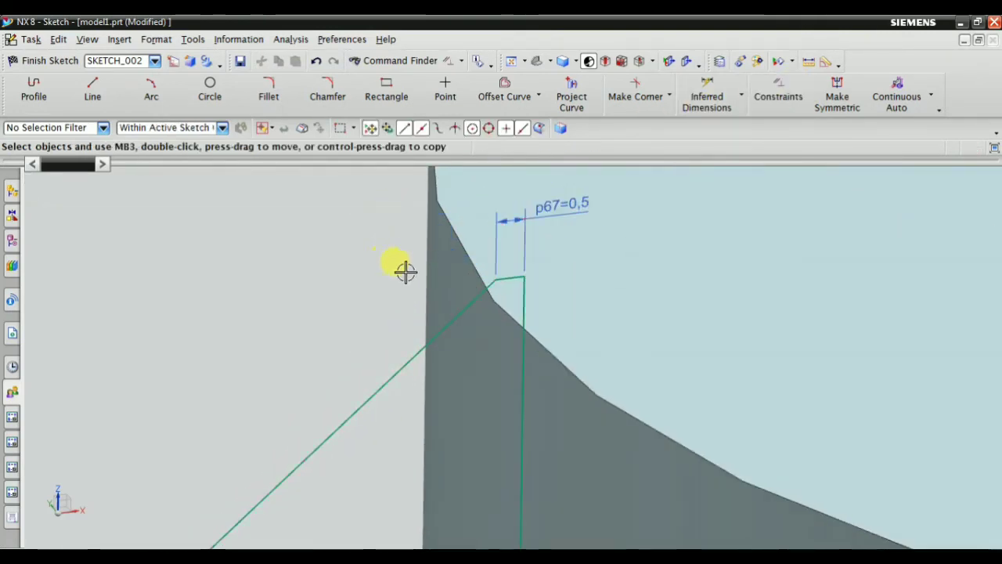
Project the boss edge into the sketch and convert it to a reference line.
left_click(570, 94)
left_click(544, 350)
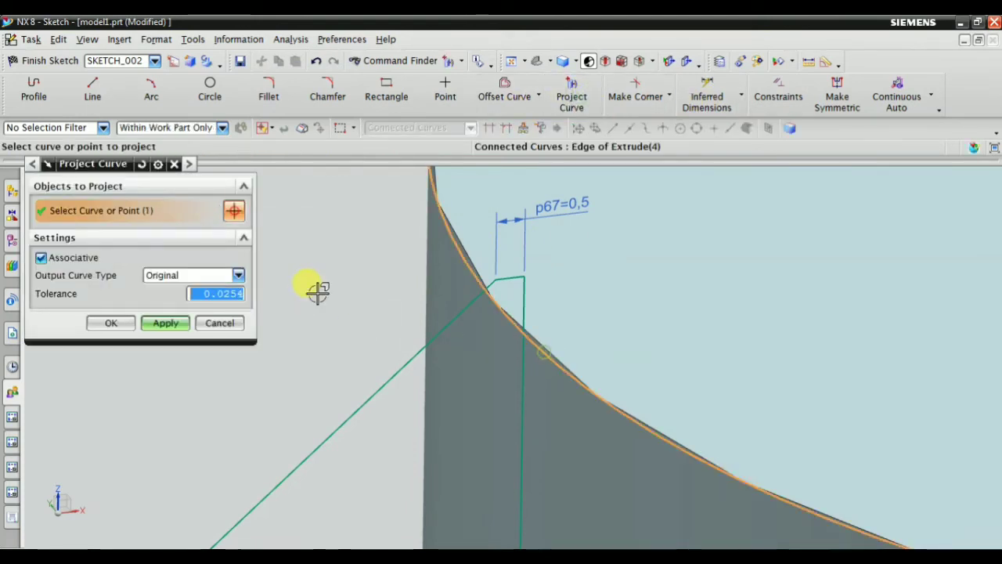
left_click(109, 323)
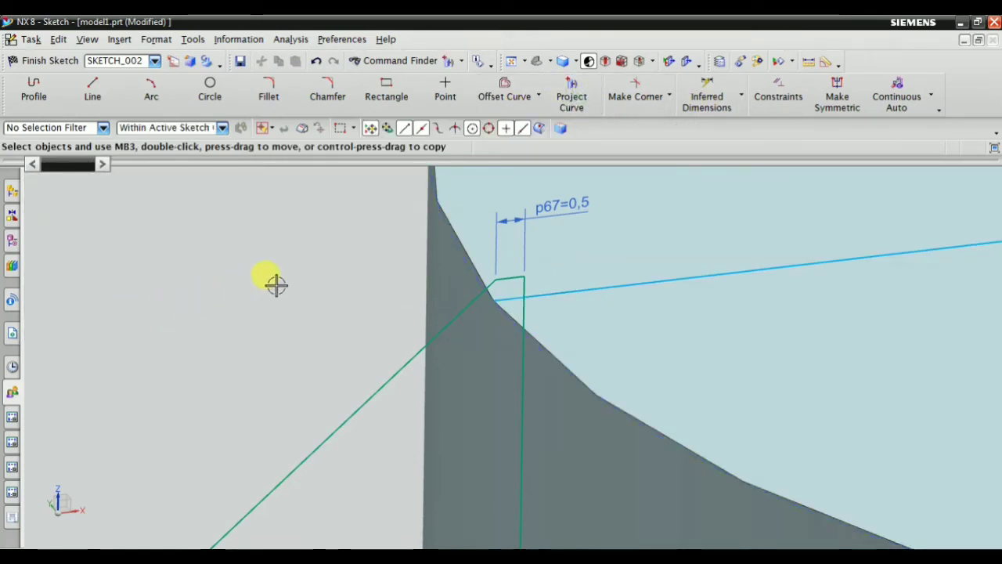
left_click(768, 94)
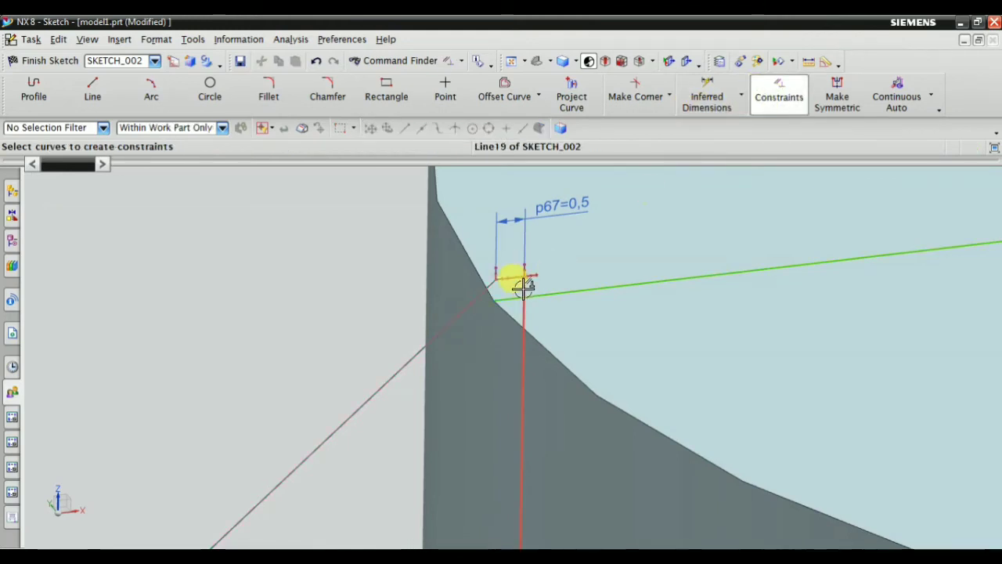
scroll(447, 268, "up", 2)
scroll(447, 269, "up", 1)
key("Escape")
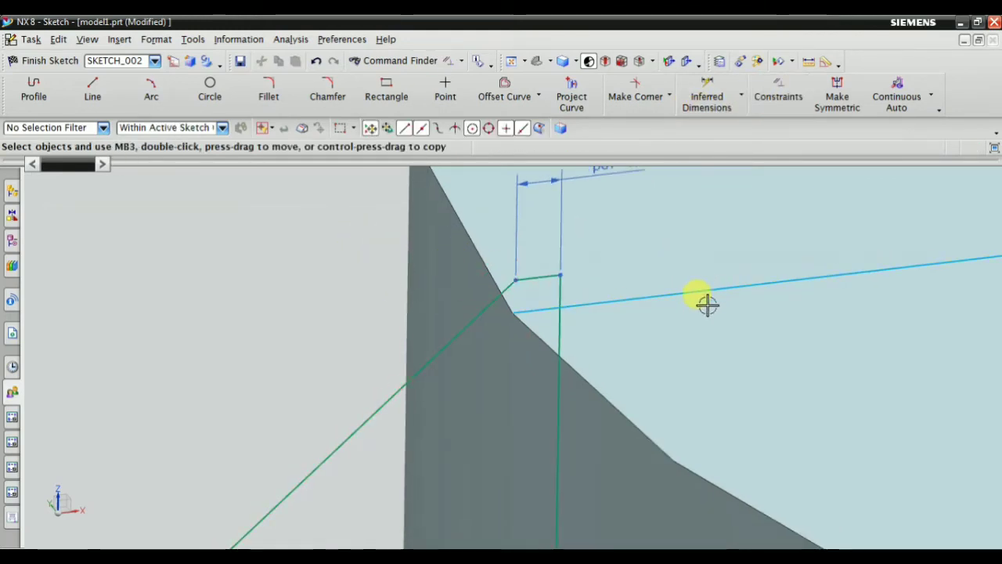
right_click(701, 293)
left_click(797, 192)
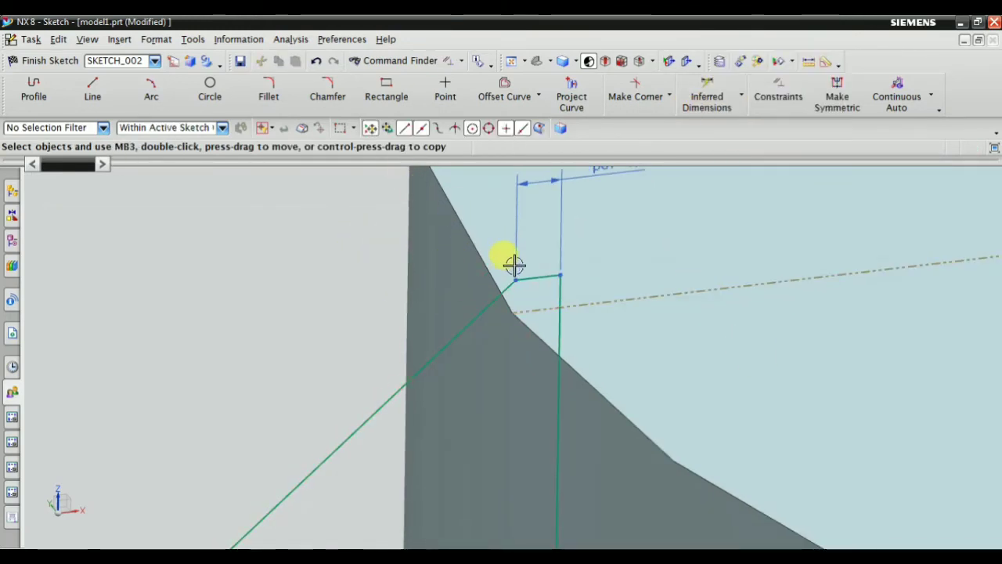
Make the rib's short top line collinear with the dashed reference line.
left_click(779, 96)
left_click(544, 293)
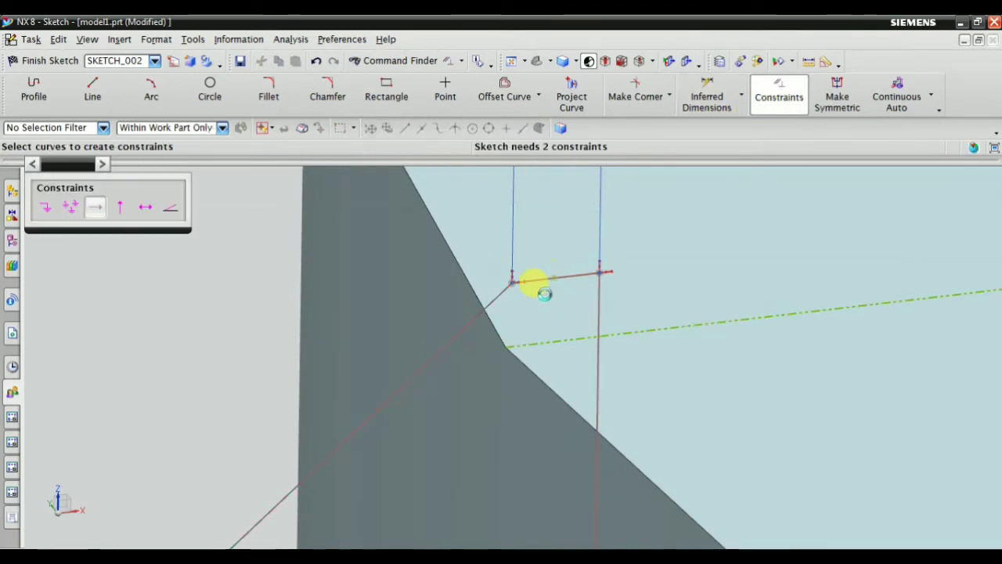
left_click(570, 343)
left_click(95, 214)
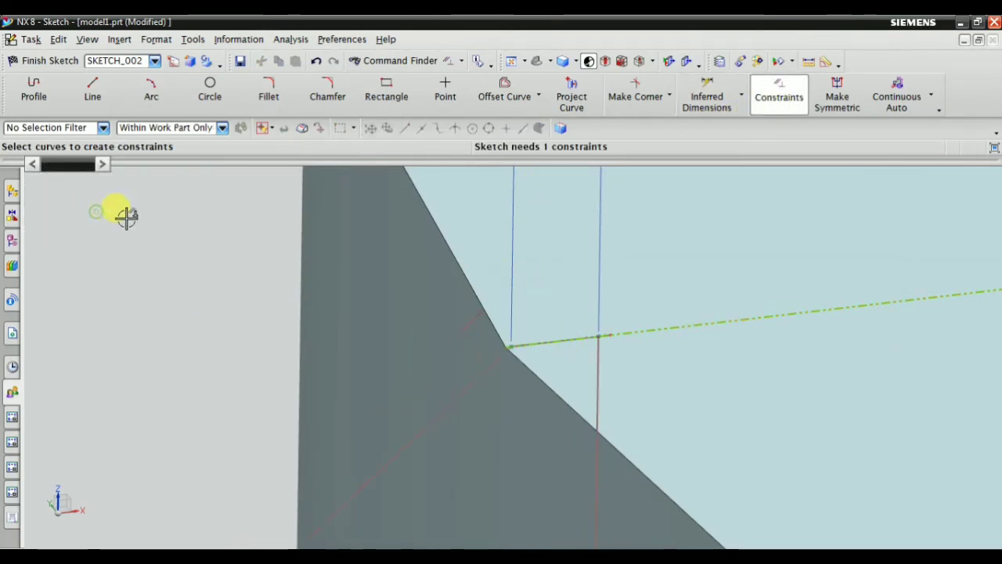
key("Escape")
scroll(358, 257, "down", 2)
scroll(449, 275, "down", 2)
Zoom in and out around the rib sketch to inspect the remaining unconstrained line.
scroll(488, 230, "down", 1)
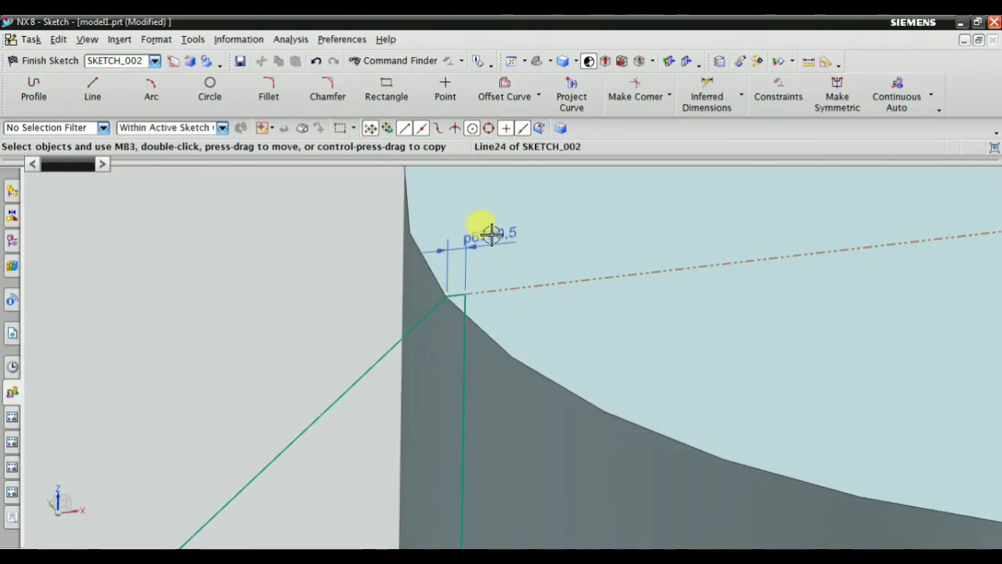
scroll(473, 288, "up", 2)
scroll(473, 288, "up", 1)
scroll(398, 269, "down", 1)
scroll(407, 250, "up", 2)
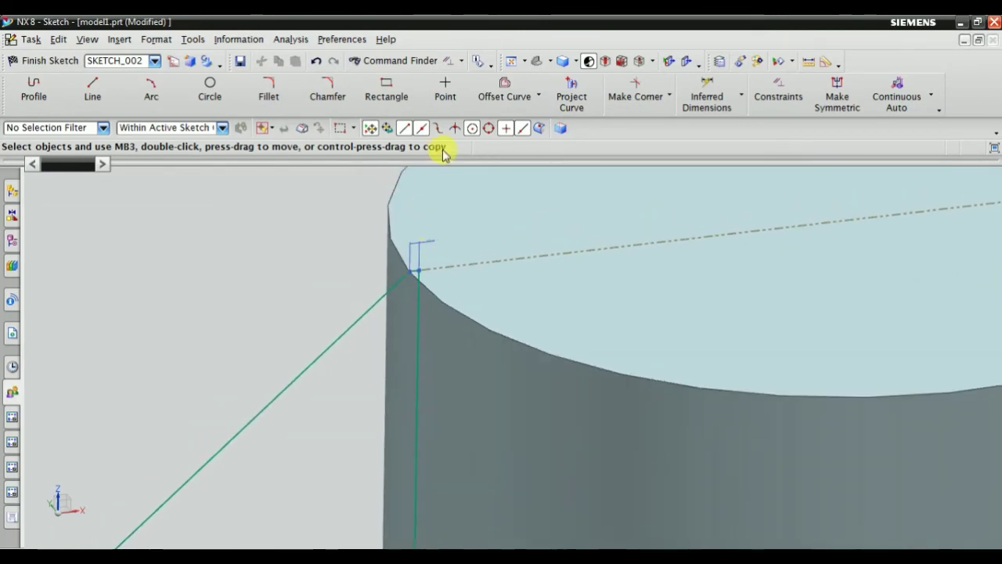
left_click(765, 104)
scroll(358, 280, "down", 1)
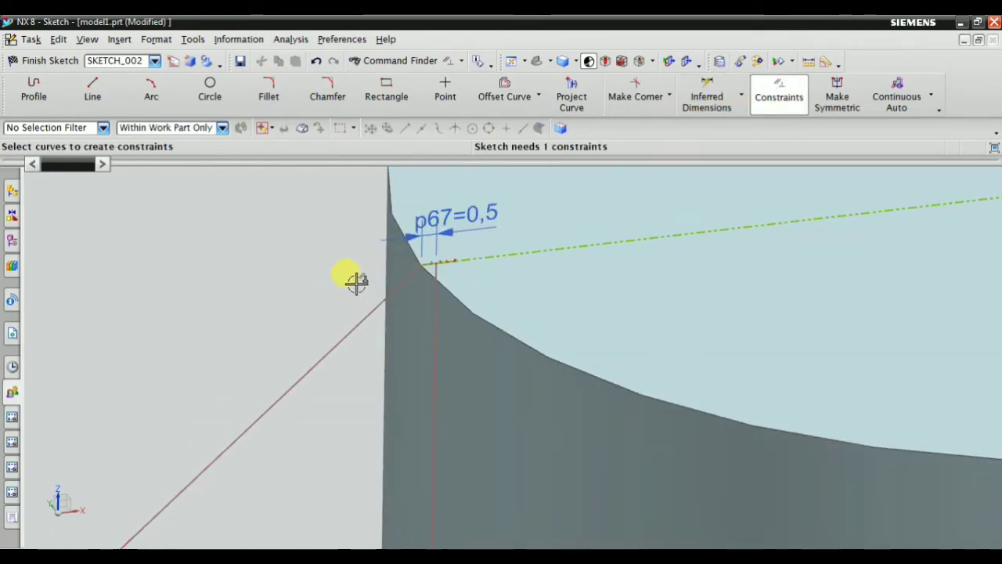
scroll(465, 217, "down", 2)
scroll(402, 277, "down", 1)
scroll(421, 282, "up", 2)
scroll(421, 282, "up", 2)
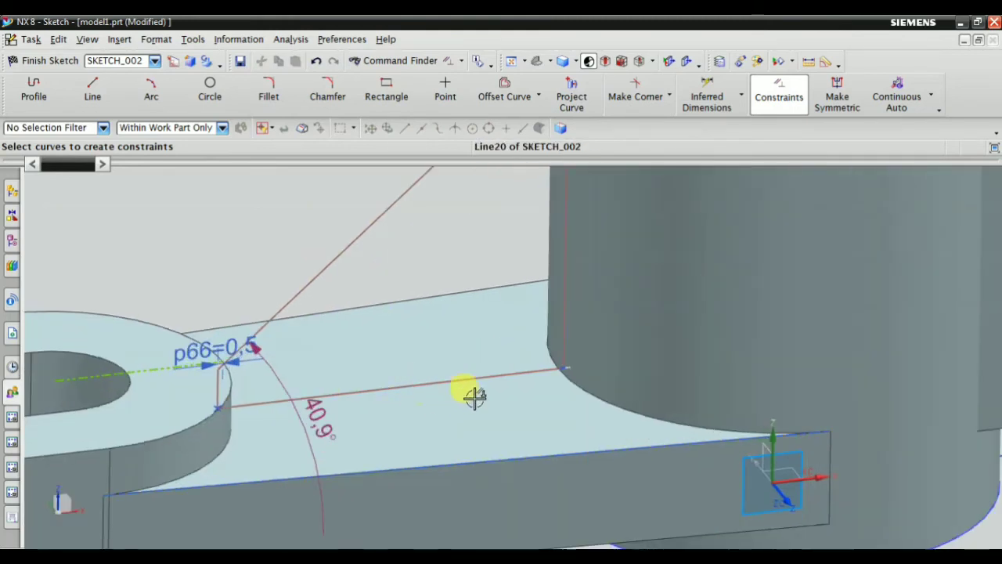
key("Escape")
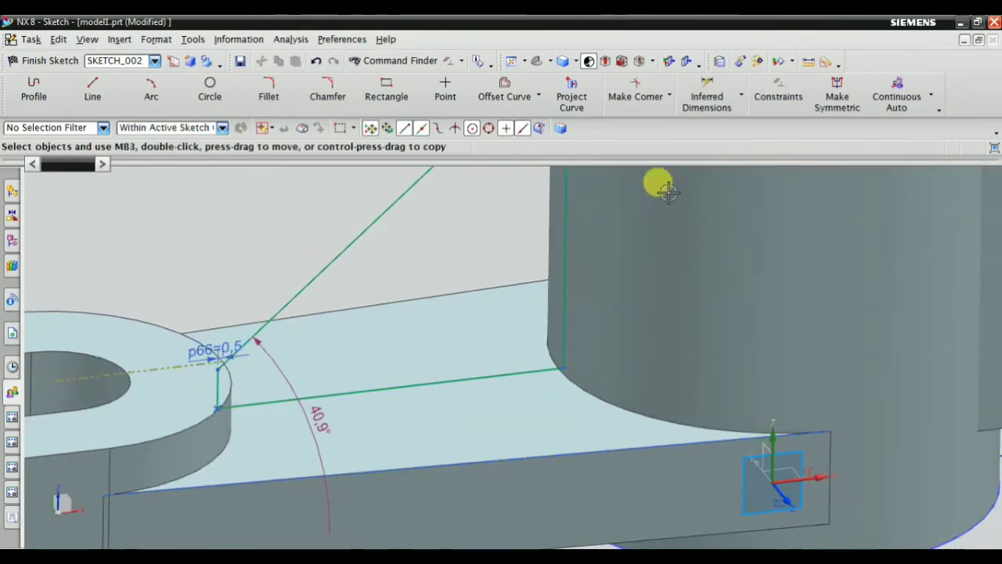
Constrain the diagonal rib line to the dashed reference line, fully defining the sketch.
scroll(476, 376, "down", 2)
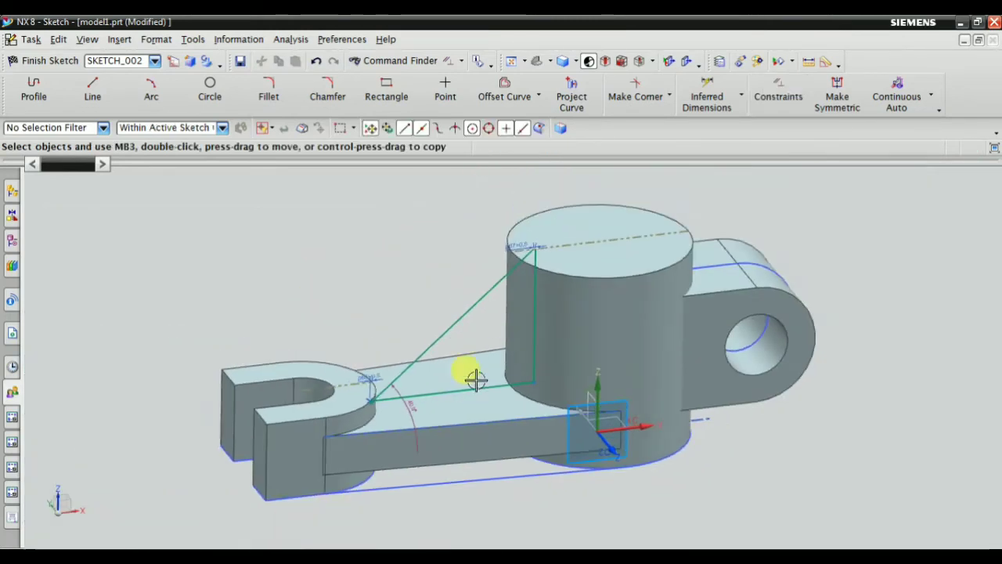
scroll(495, 266, "up", 1)
scroll(495, 264, "up", 1)
scroll(472, 257, "up", 3)
scroll(521, 239, "down", 1)
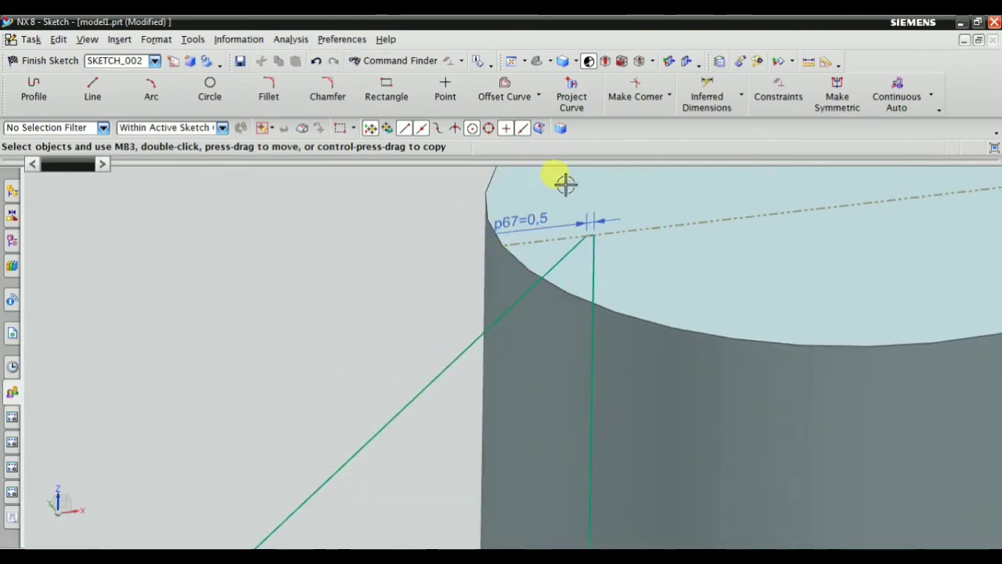
left_click(779, 92)
left_click(492, 325)
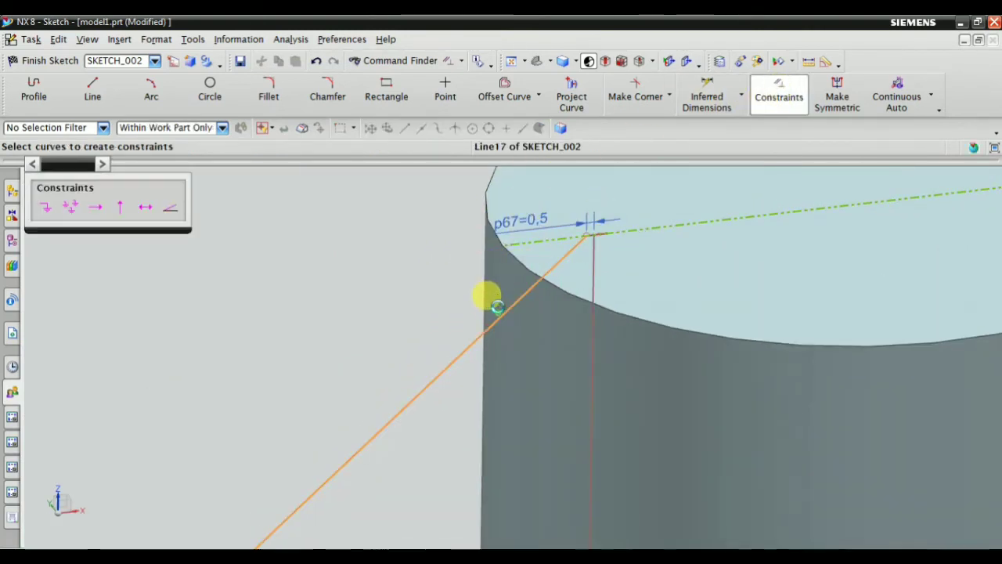
left_click(503, 241)
left_click(92, 206)
Finish the rib sketch and return to modeling.
scroll(407, 241, "down", 2)
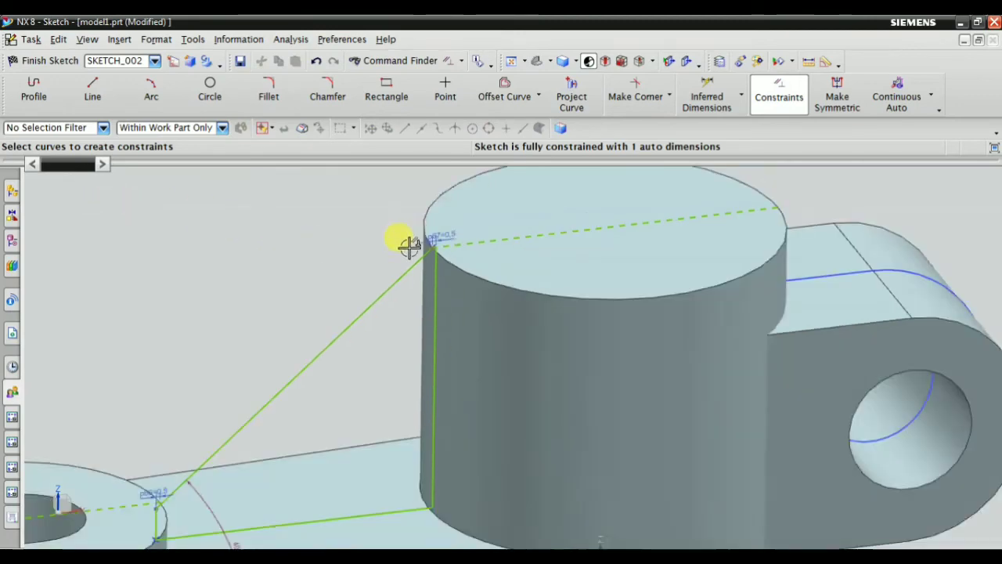
scroll(425, 253, "down", 1)
scroll(300, 462, "up", 1)
scroll(300, 462, "up", 2)
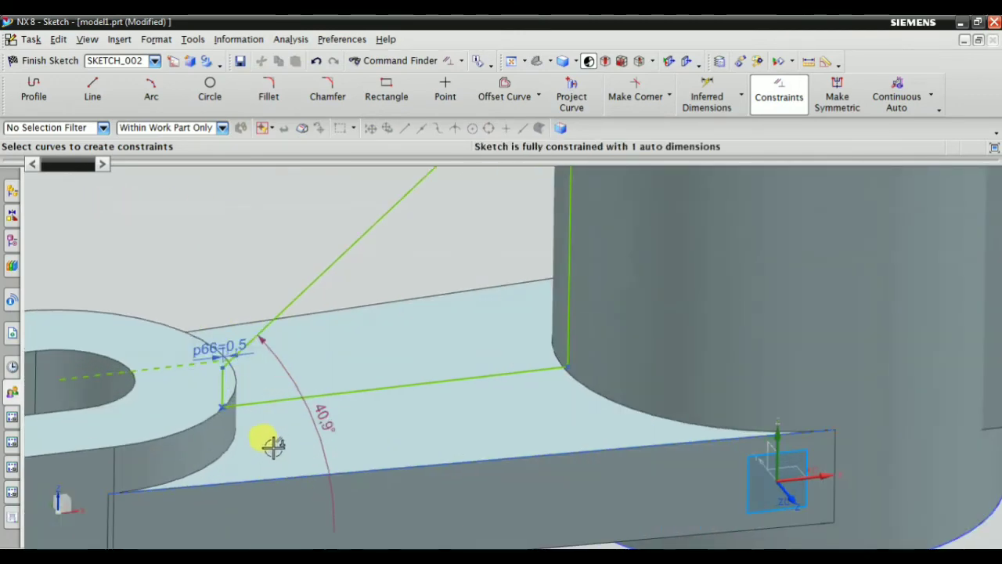
key("Escape")
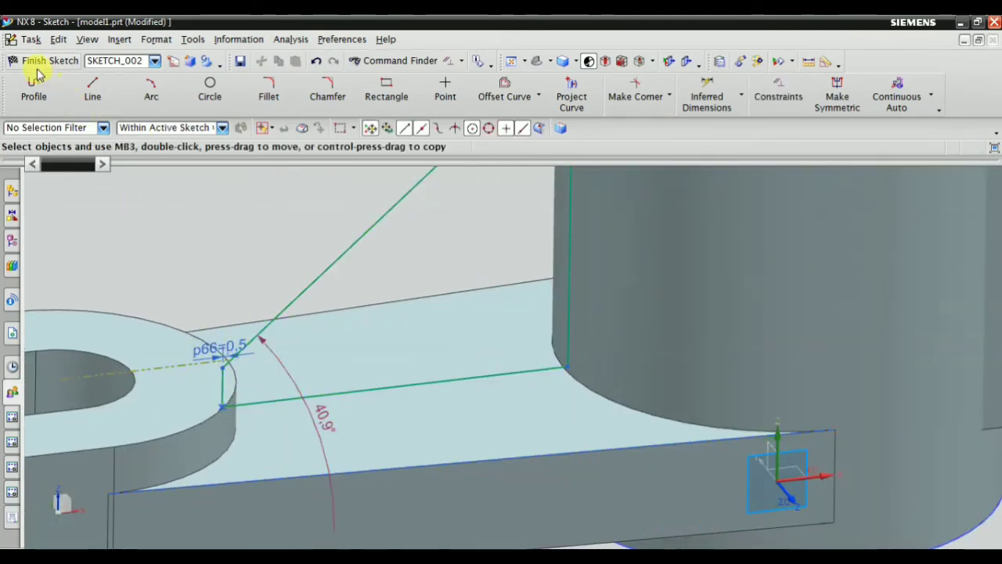
left_click(52, 61)
mouse_move(481, 208)
middle_mouse_down()
mouse_move(447, 297)
mouse_move(505, 292)
middle_mouse_up()
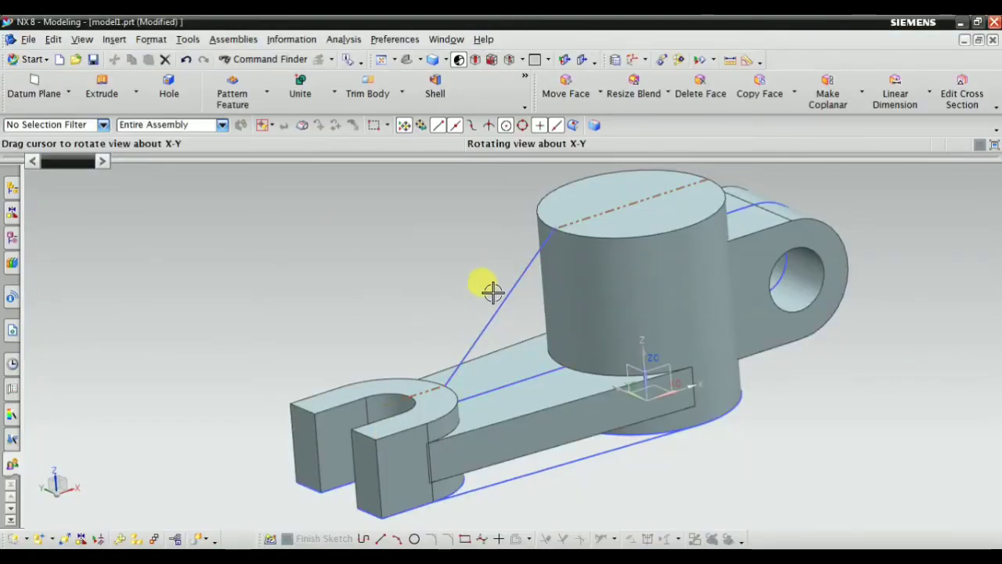
middle_click_drag(493, 291, 485, 287)
scroll(551, 253, "up", 2)
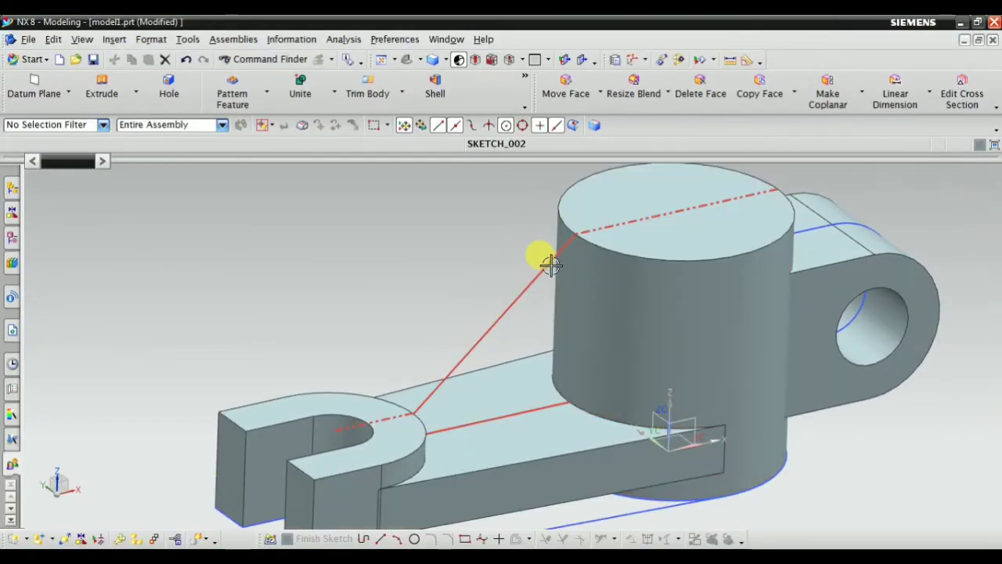
Open the rib sketch SKETCH_002 and exit it without making changes.
double_click(551, 264)
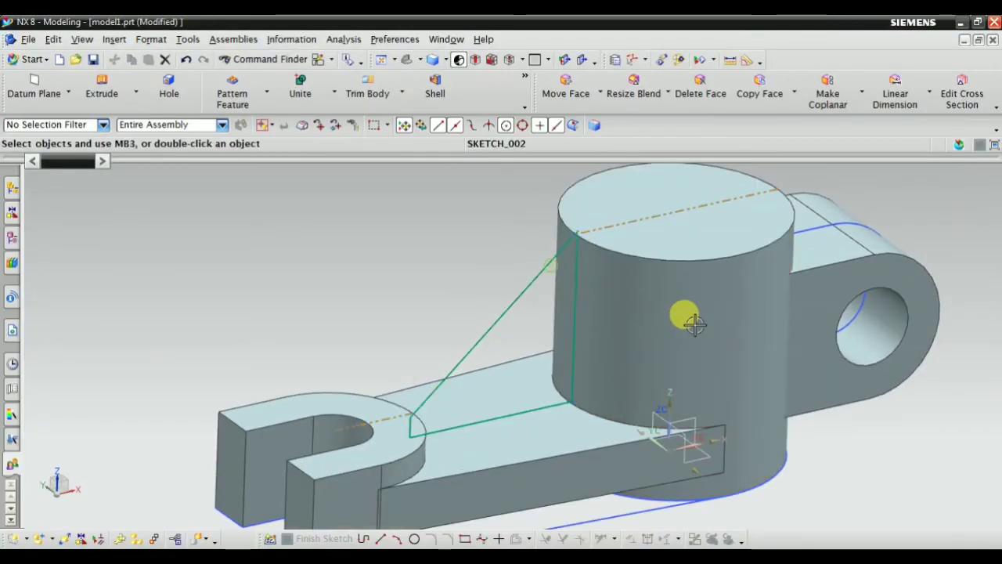
right_click(218, 161)
right_click(155, 239)
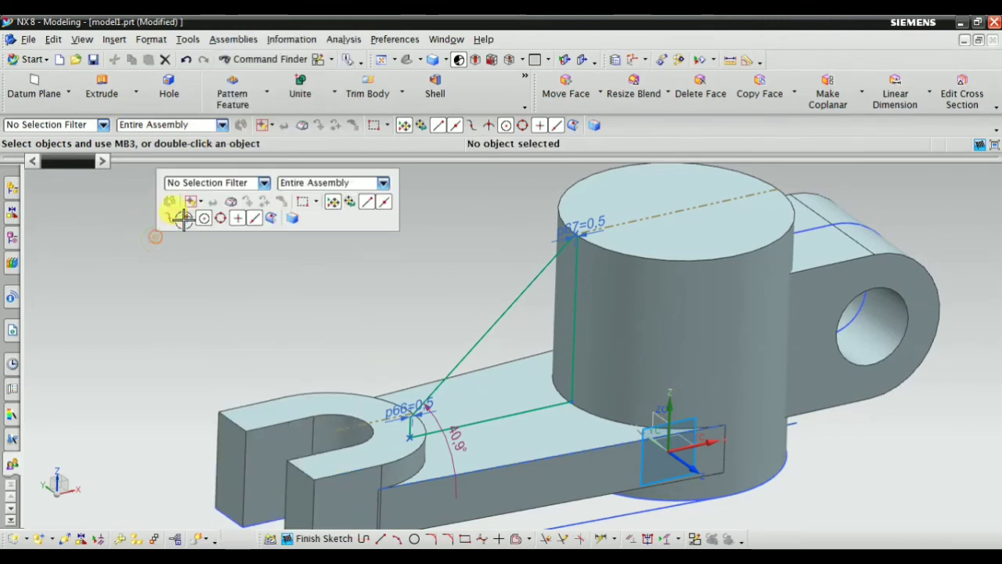
left_click(187, 248)
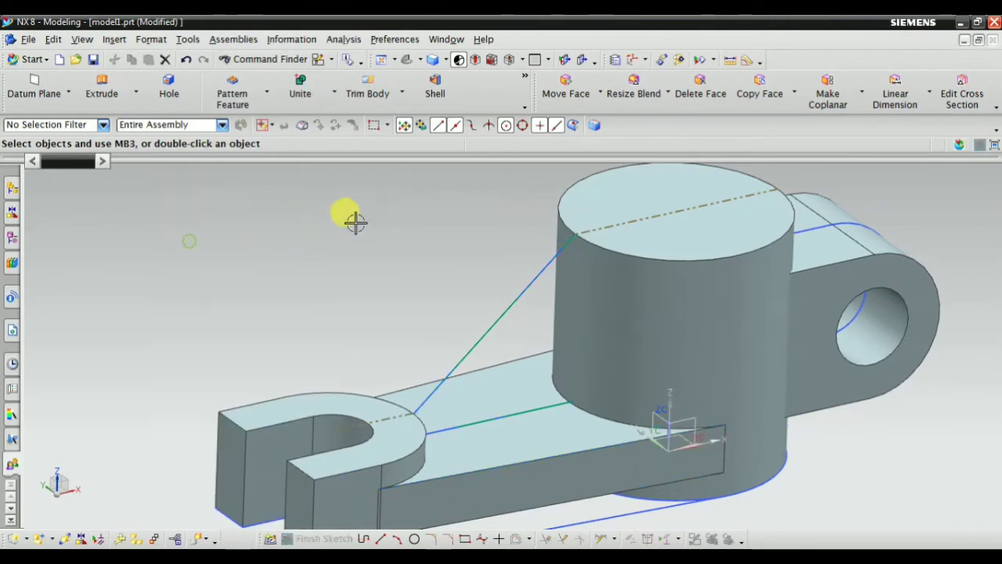
Extrude SKETCH_002 with Symmetric Value limits of 5 mm.
left_click(102, 86)
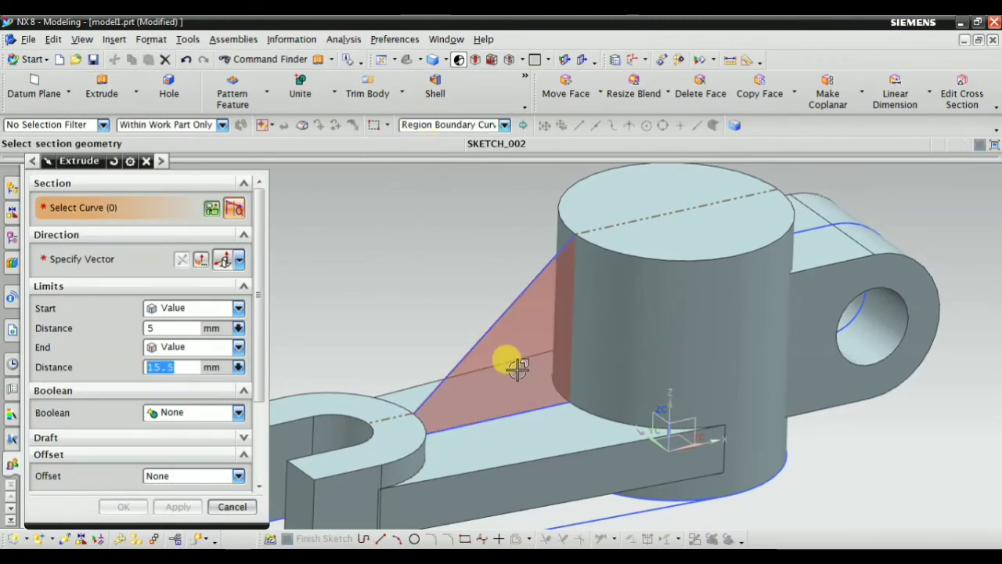
left_click(510, 358)
left_click(168, 307)
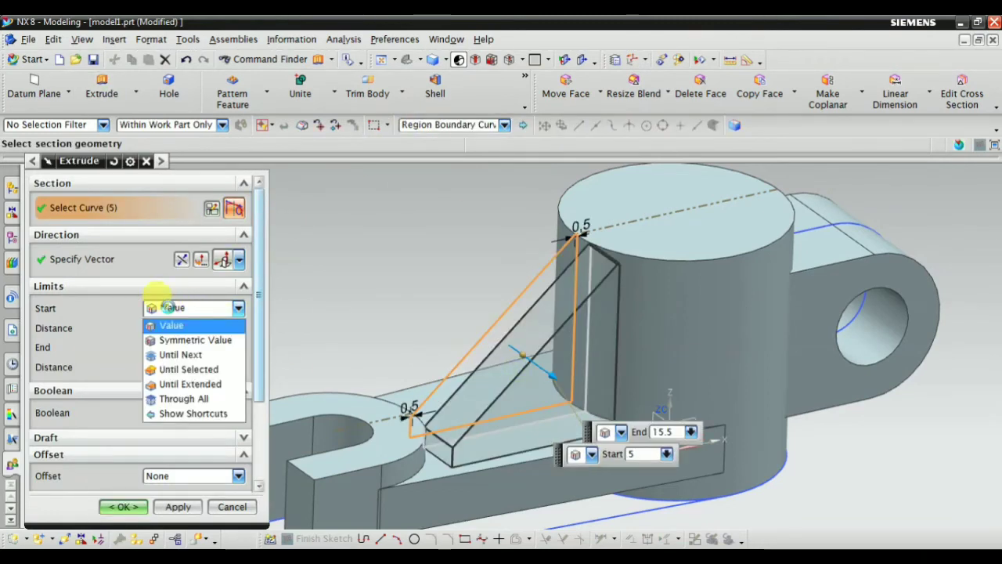
left_click(191, 340)
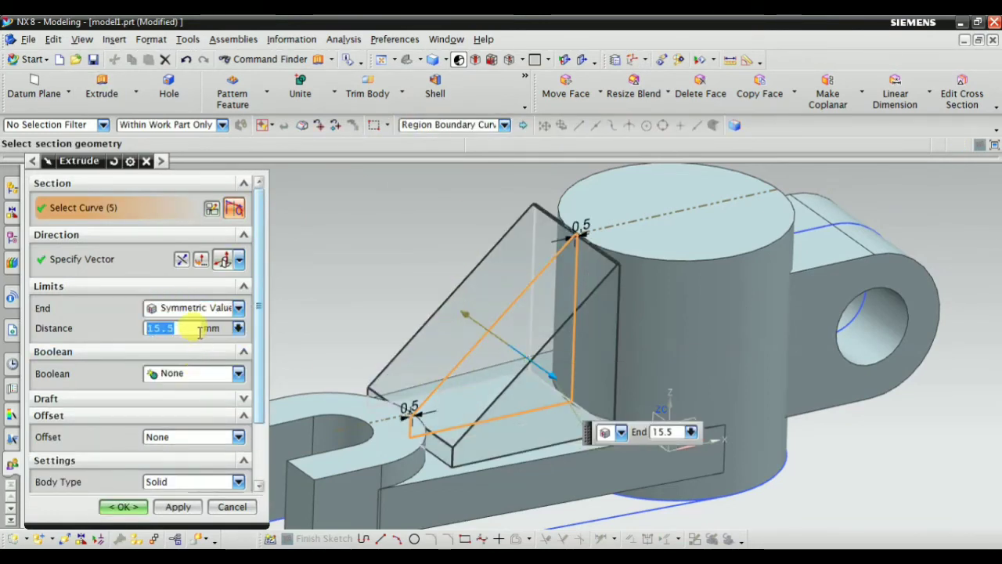
type("5")
key("Return")
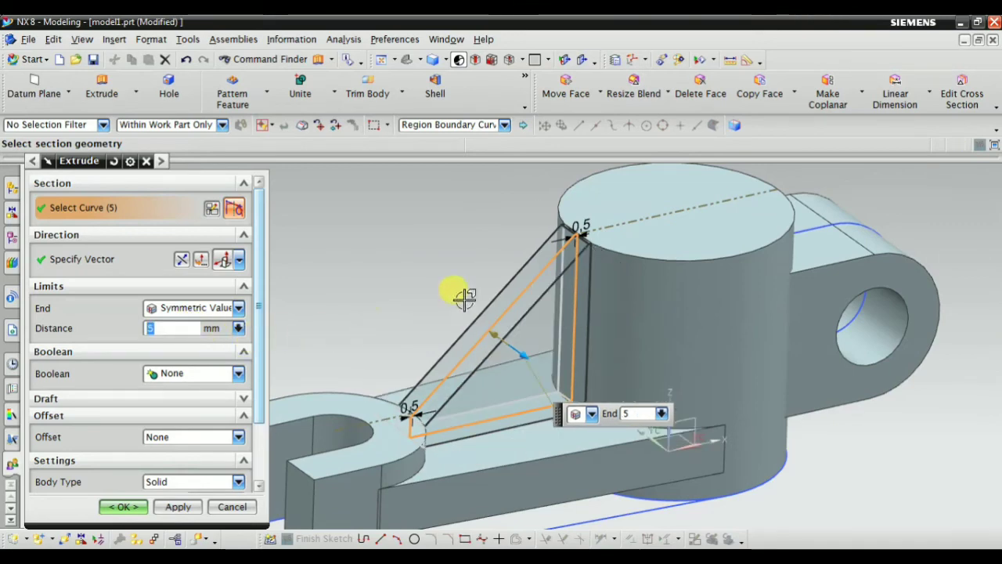
scroll(540, 220, "down", 4)
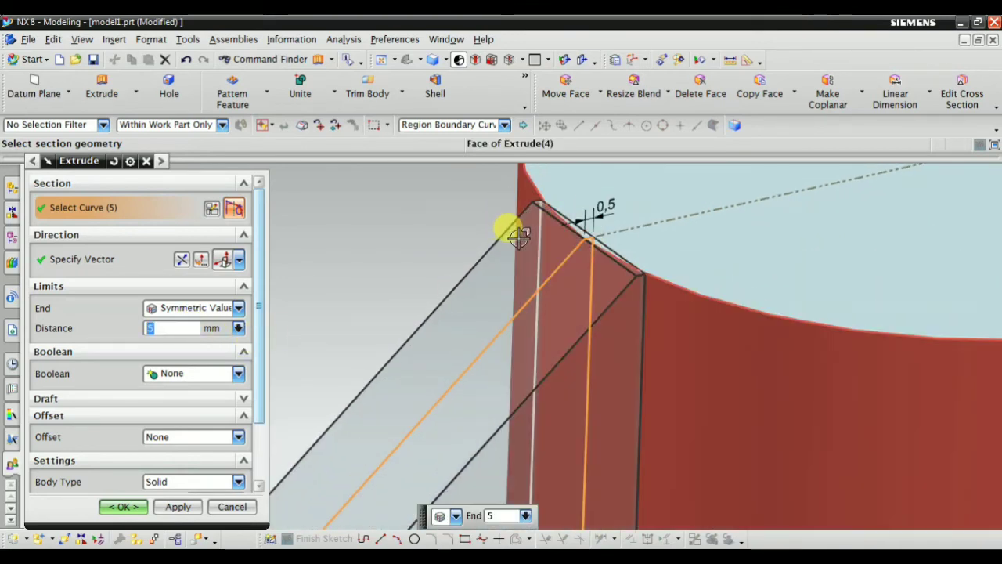
scroll(493, 243, "up", 2)
Set the rib extrusion's Boolean to None so it stays a separate body, and create Extrude(4).
left_click(177, 373)
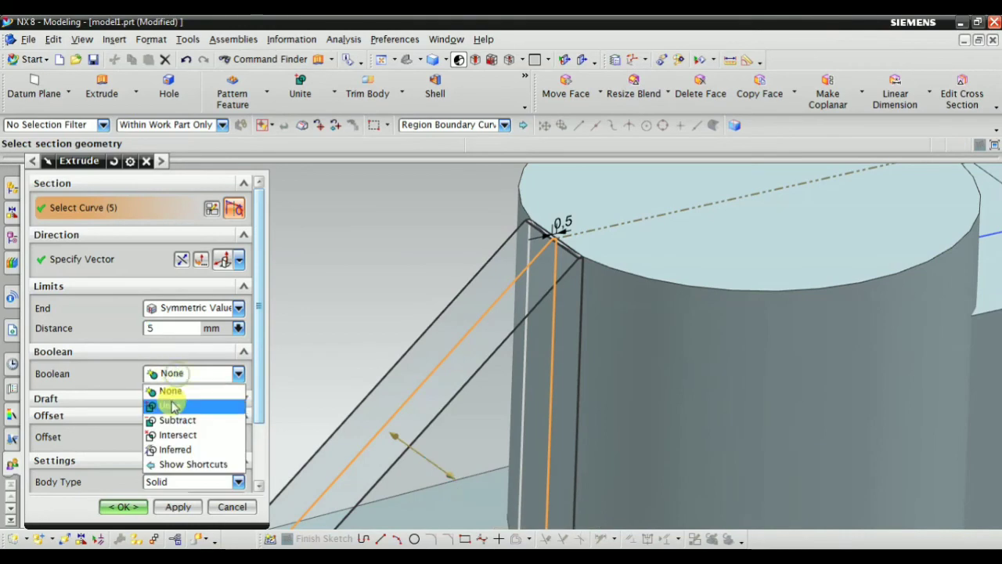
left_click(168, 405)
scroll(642, 328, "up", 3)
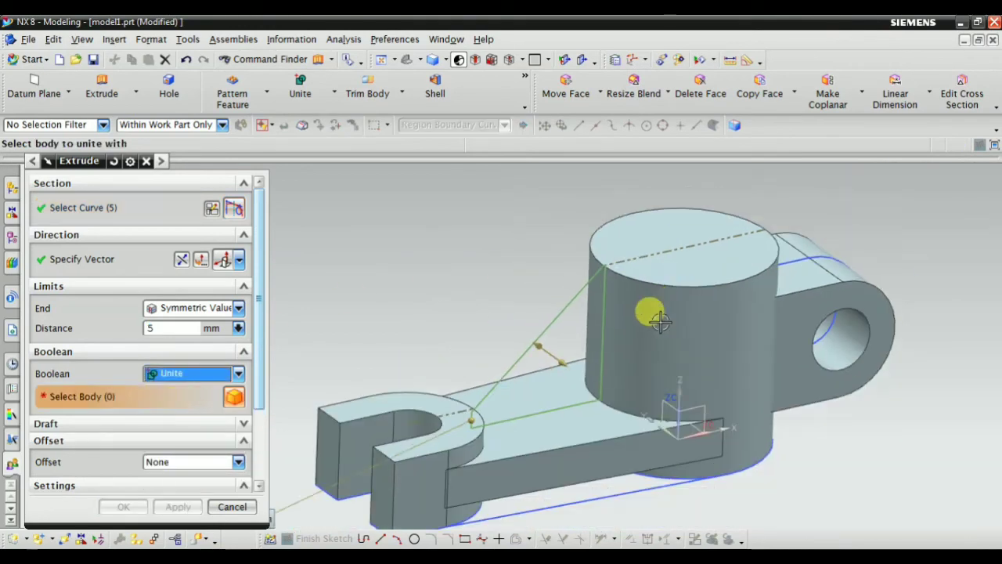
left_click(171, 376)
left_click(176, 391)
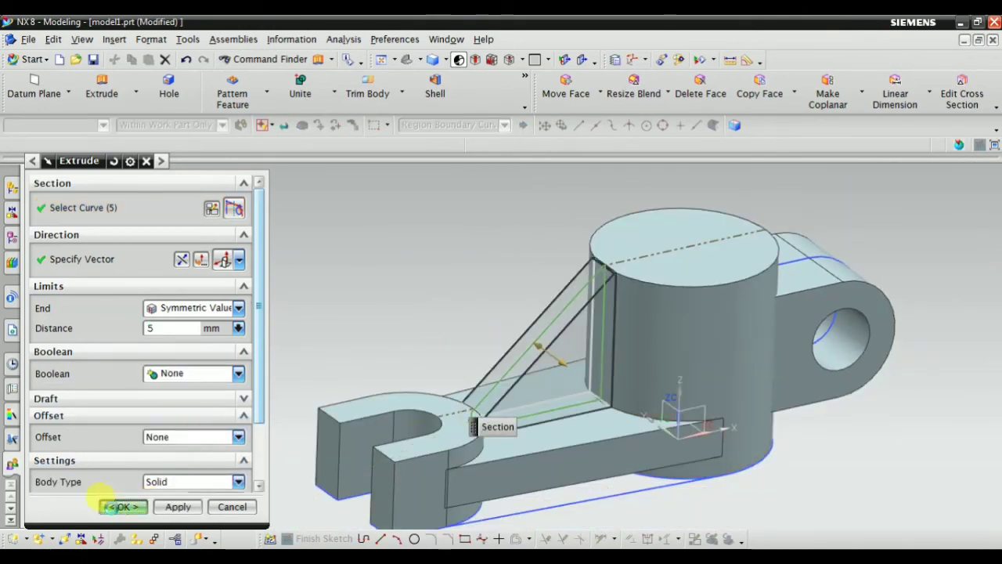
left_click(117, 506)
scroll(391, 429, "down", 3)
middle_click_drag(465, 447, 447, 438)
Select the new rib body and regenerate the work view.
scroll(559, 319, "down", 3)
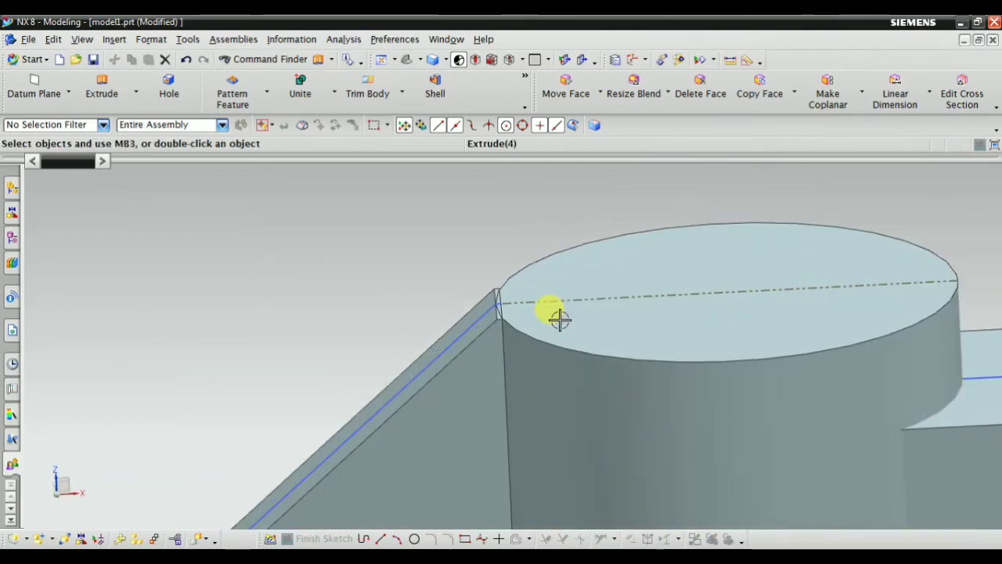
middle_click_drag(559, 319, 492, 319)
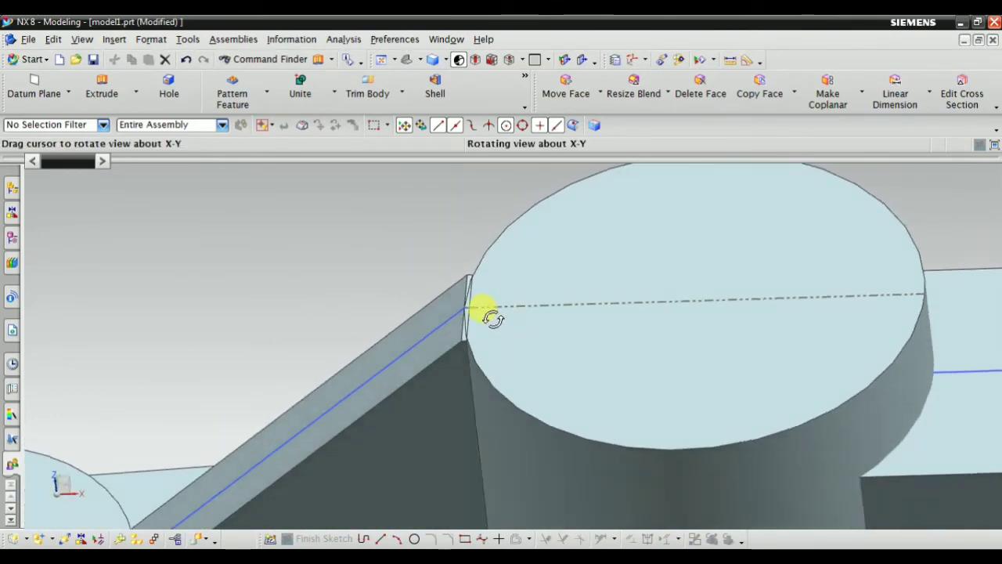
scroll(492, 318, "down", 2)
scroll(512, 303, "down", 2)
scroll(598, 227, "up", 1)
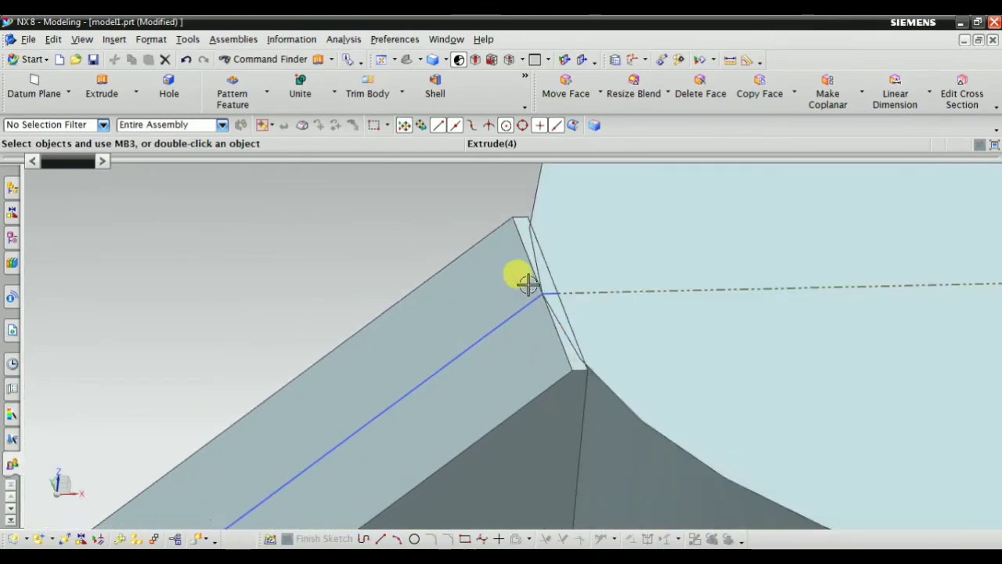
scroll(527, 284, "down", 1)
left_click(493, 323)
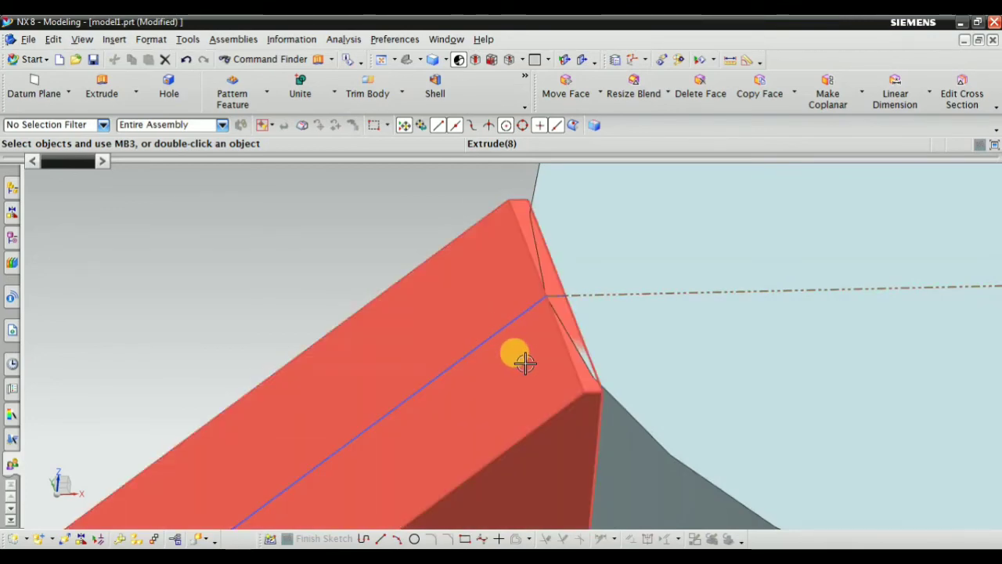
left_click(83, 40)
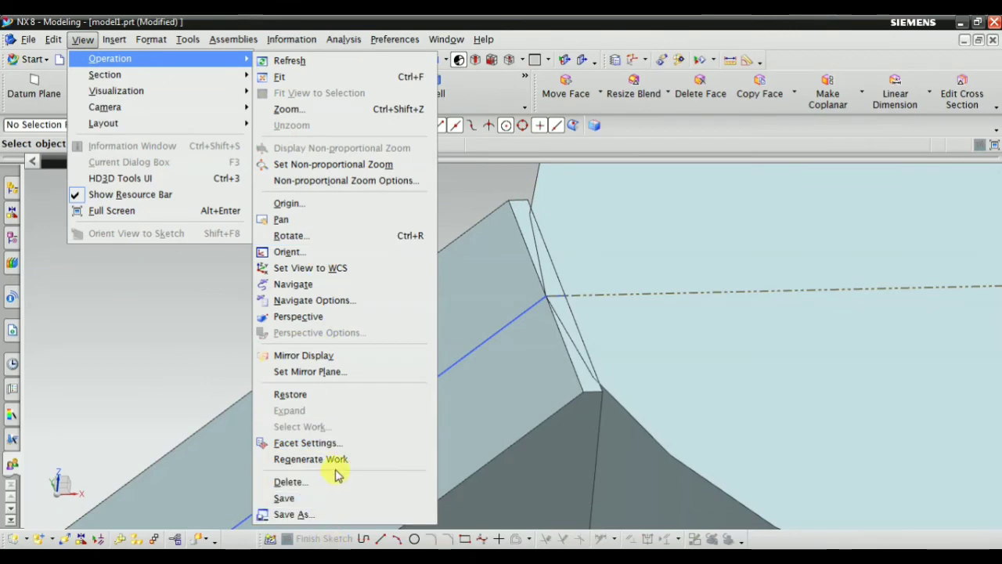
left_click(336, 460)
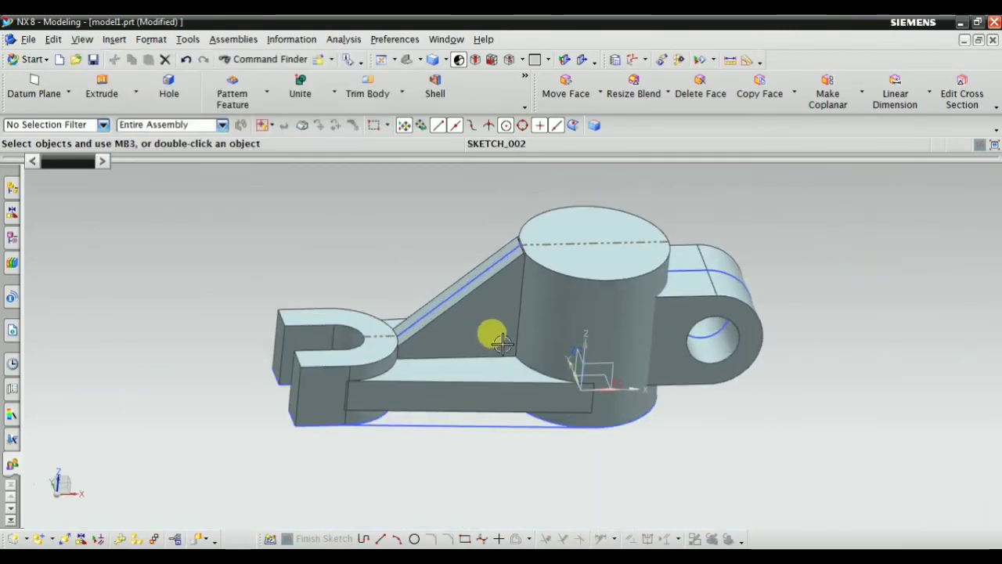
Change rib sketch dimension p67 from 0.5 to 2.0 and finish the sketch.
middle_click_drag(488, 331, 514, 332)
scroll(493, 261, "up", 3)
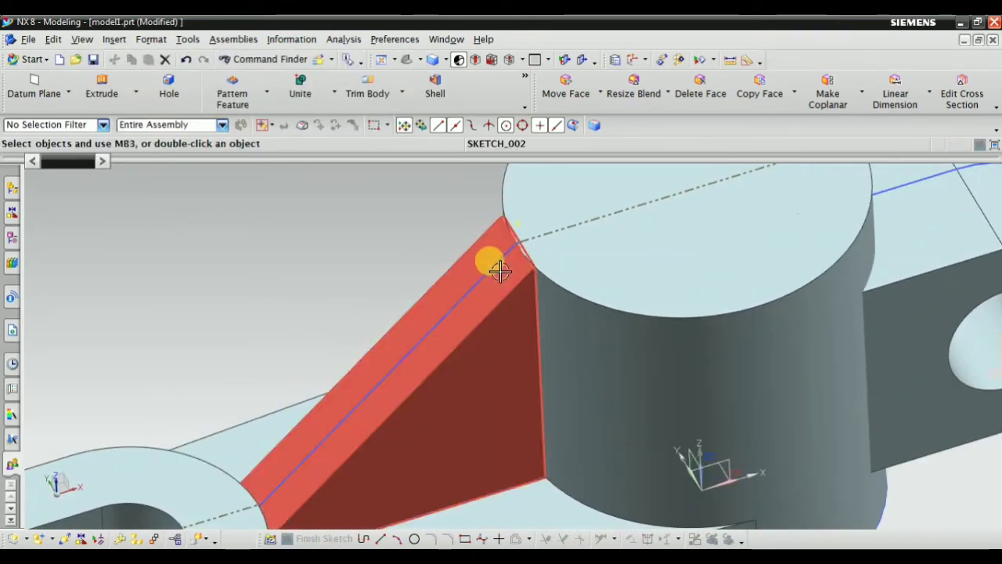
double_click(493, 261)
scroll(509, 213, "up", 5)
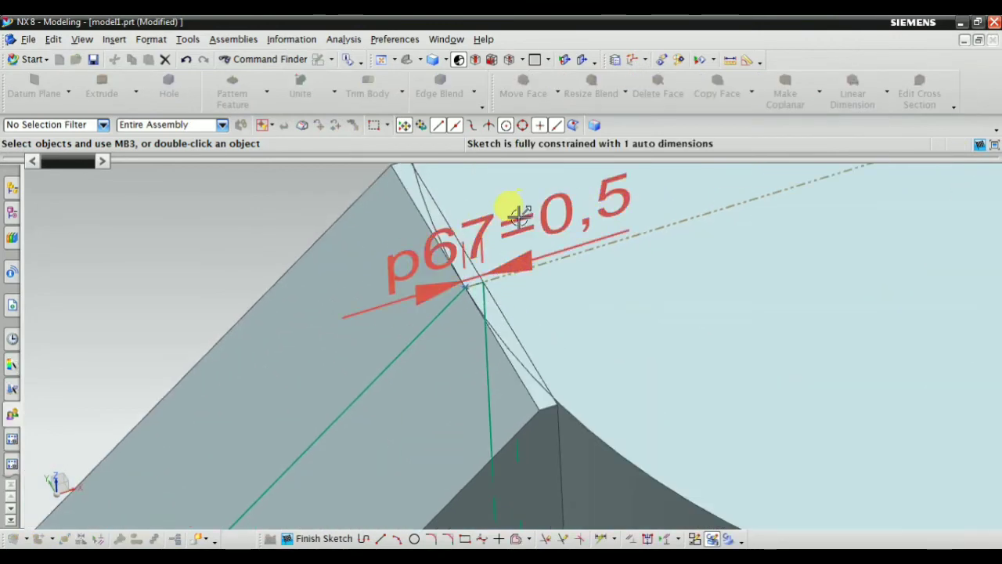
scroll(510, 217, "up", 3)
scroll(486, 278, "up", 3)
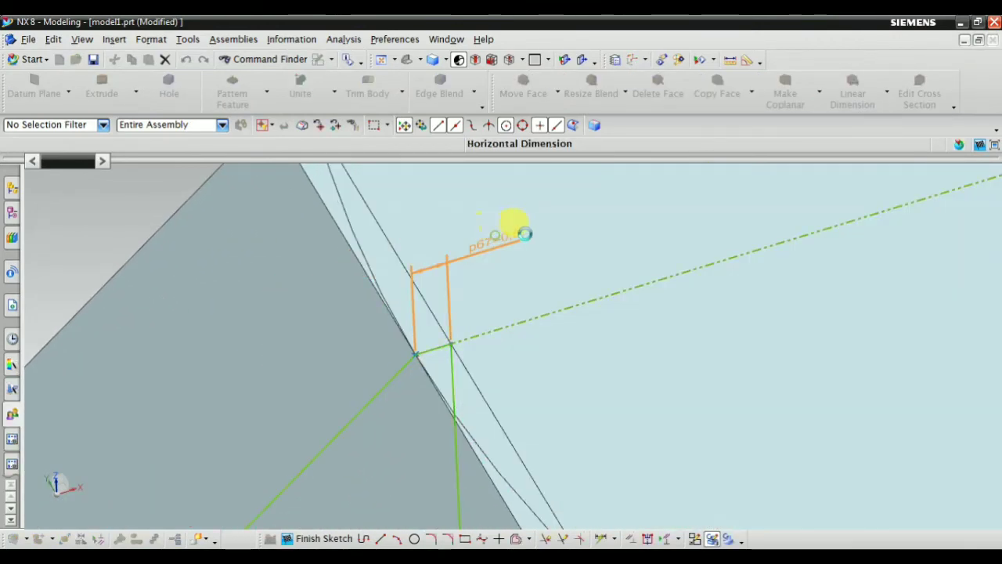
double_click(523, 233)
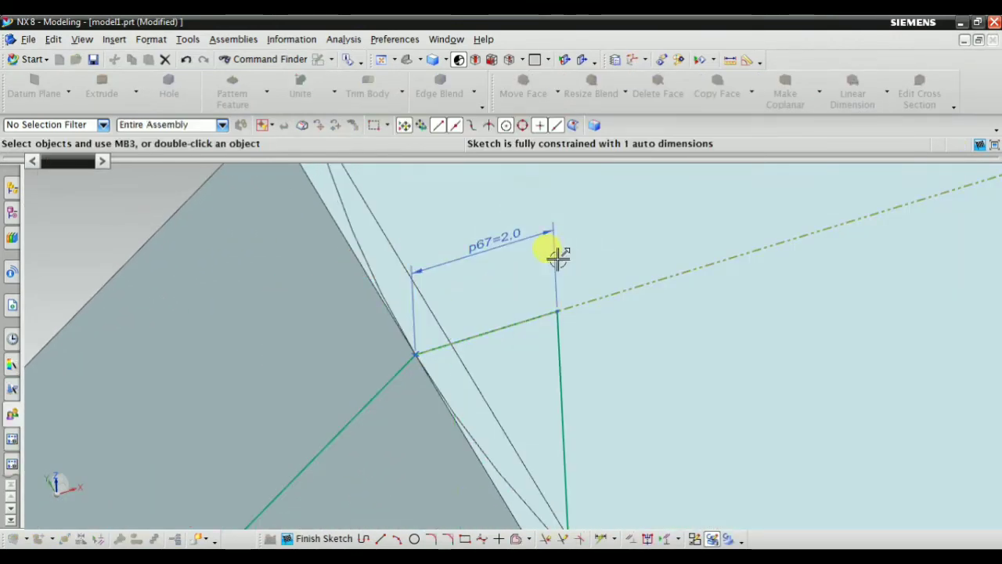
right_click(108, 199)
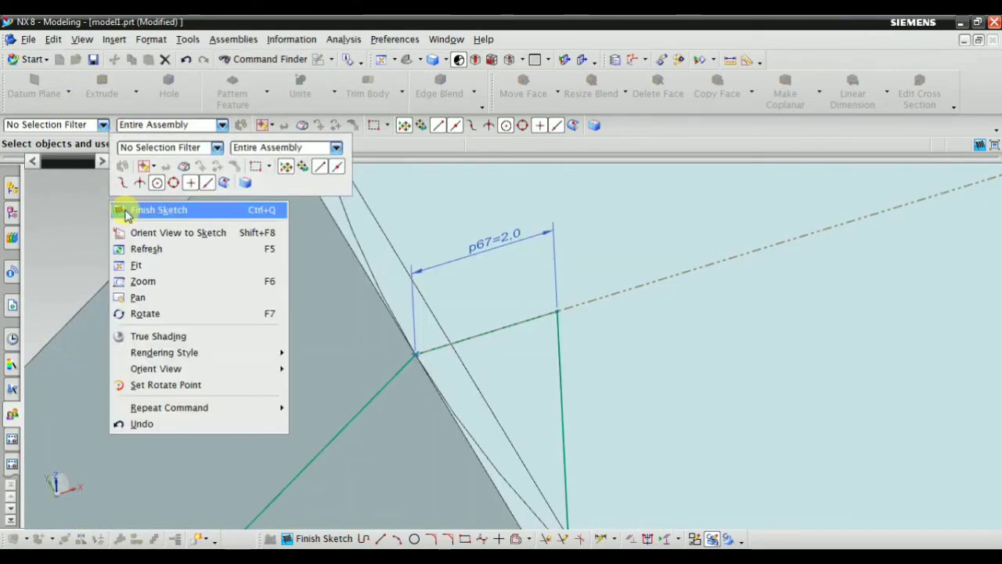
left_click(144, 208)
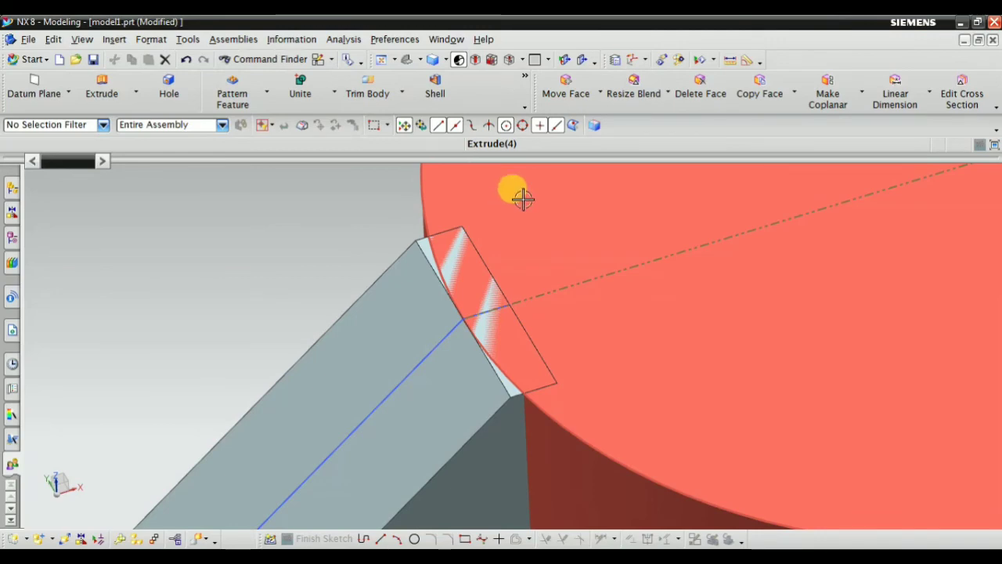
Orbit and zoom around the rib-to-boss junction and the whole bracket to inspect them.
middle_click_drag(522, 199, 562, 207)
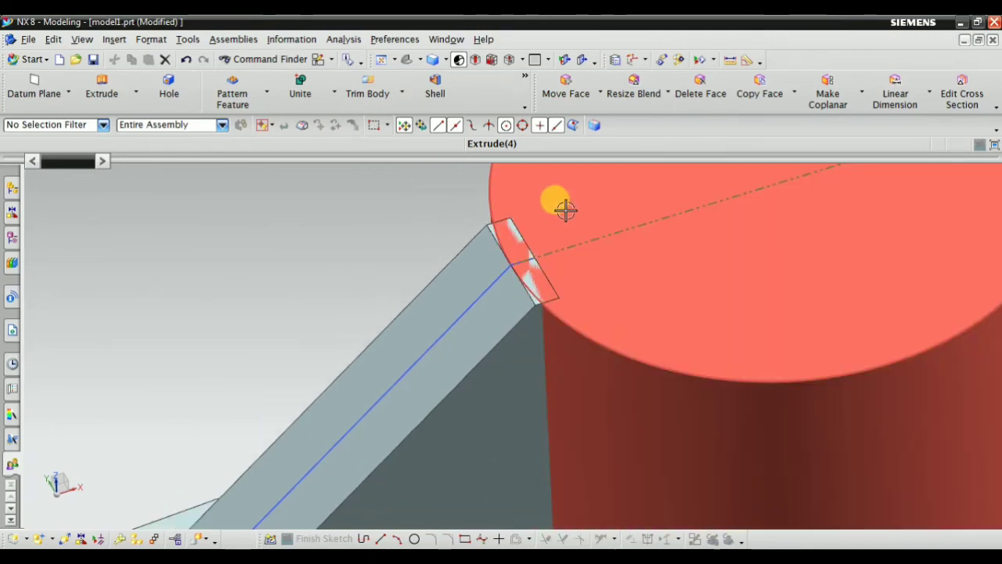
scroll(537, 230, "down", 5)
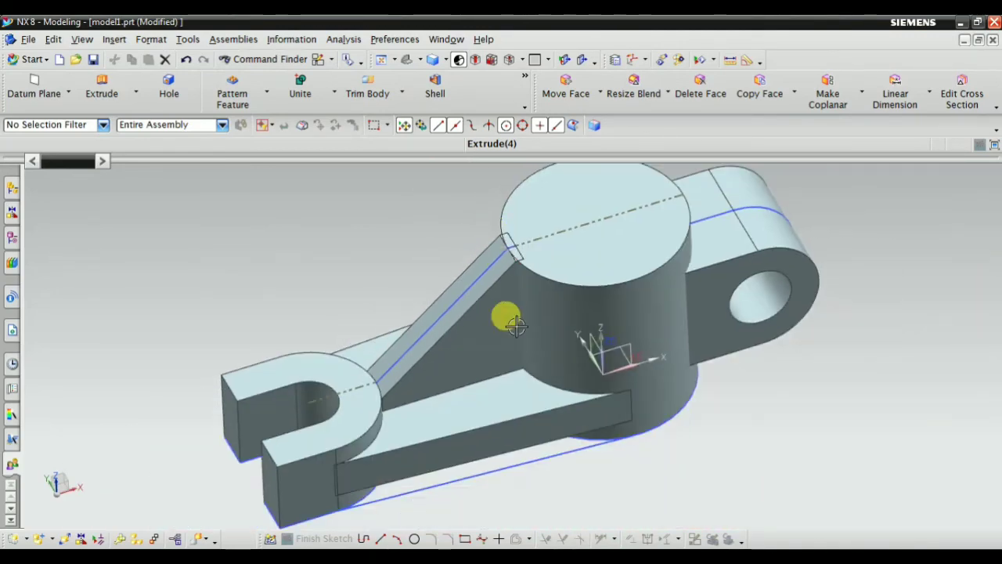
scroll(503, 319, "up", 2)
mouse_move(496, 307)
middle_mouse_down()
mouse_move(519, 306)
mouse_move(510, 337)
mouse_move(548, 320)
mouse_move(541, 326)
middle_mouse_up()
scroll(577, 212, "up", 5)
scroll(583, 215, "up", 3)
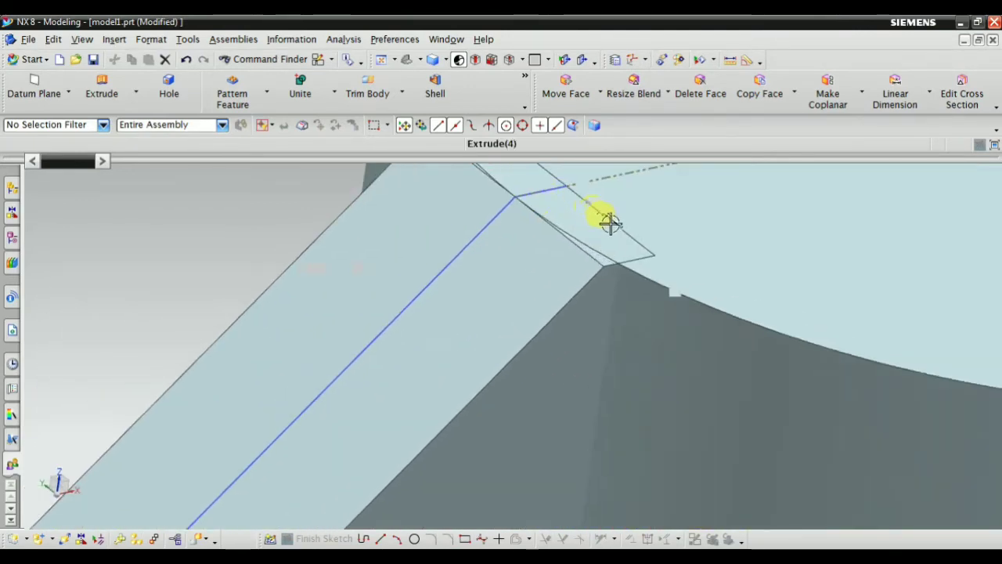
scroll(568, 335, "down", 2)
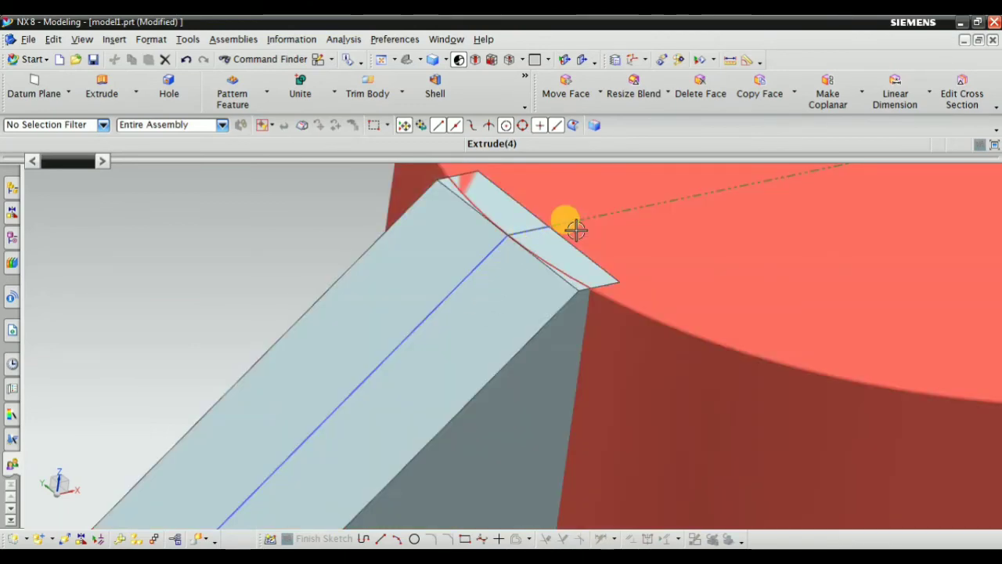
mouse_move(566, 246)
middle_mouse_down()
mouse_move(552, 298)
mouse_move(519, 271)
middle_mouse_up()
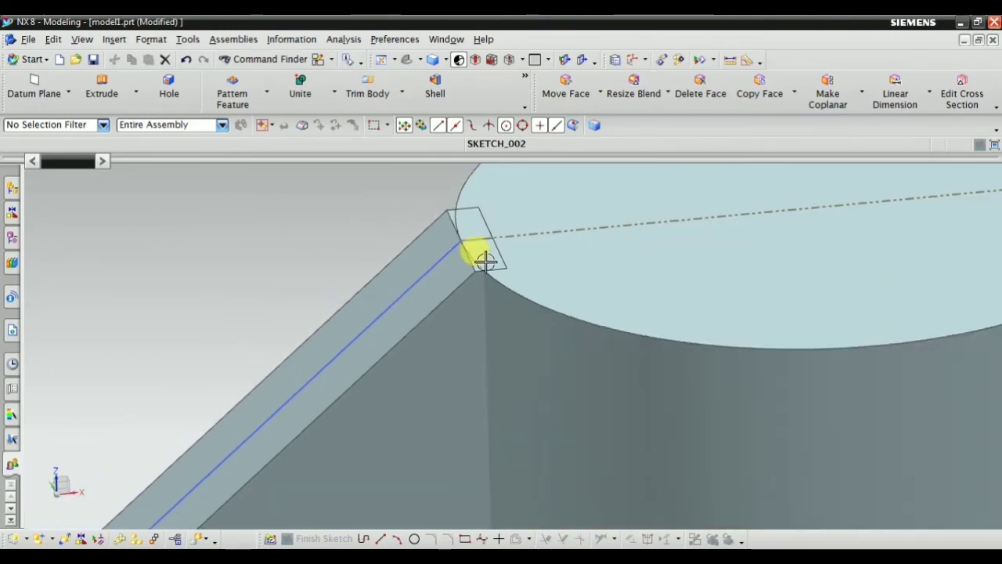
scroll(485, 234, "down", 3)
mouse_move(486, 229)
middle_mouse_down()
mouse_move(537, 257)
mouse_move(530, 278)
middle_mouse_up()
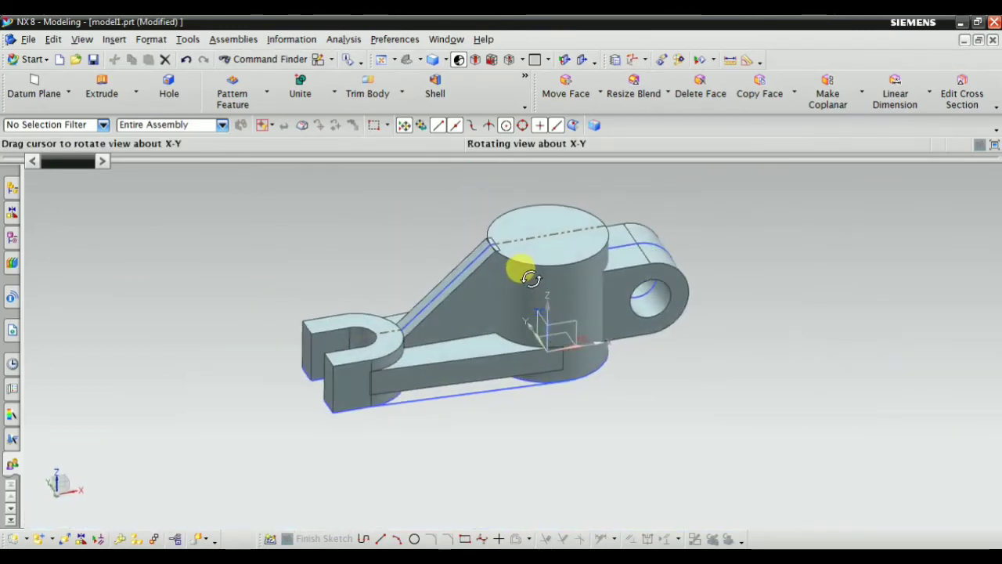
right_click(761, 228)
mouse_move(761, 229)
middle_mouse_down()
mouse_move(760, 258)
mouse_move(621, 321)
mouse_move(602, 371)
mouse_move(675, 279)
middle_mouse_up()
right_click(772, 255)
mouse_move(772, 255)
middle_mouse_down()
mouse_move(776, 242)
mouse_move(648, 295)
mouse_move(649, 260)
mouse_move(616, 298)
mouse_move(642, 320)
mouse_move(642, 286)
mouse_move(629, 409)
mouse_move(663, 352)
mouse_move(603, 328)
mouse_move(595, 313)
middle_mouse_up()
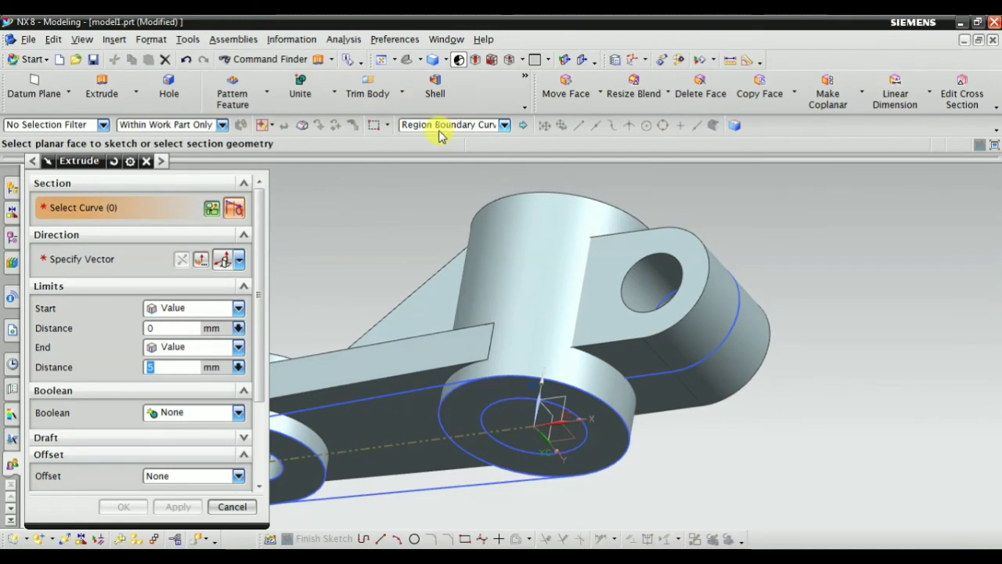
Select the lower boss's inner circle as the extrude section, using the connected-curves rule.
left_click(441, 125)
left_click(442, 154)
scroll(543, 376, "up", 2)
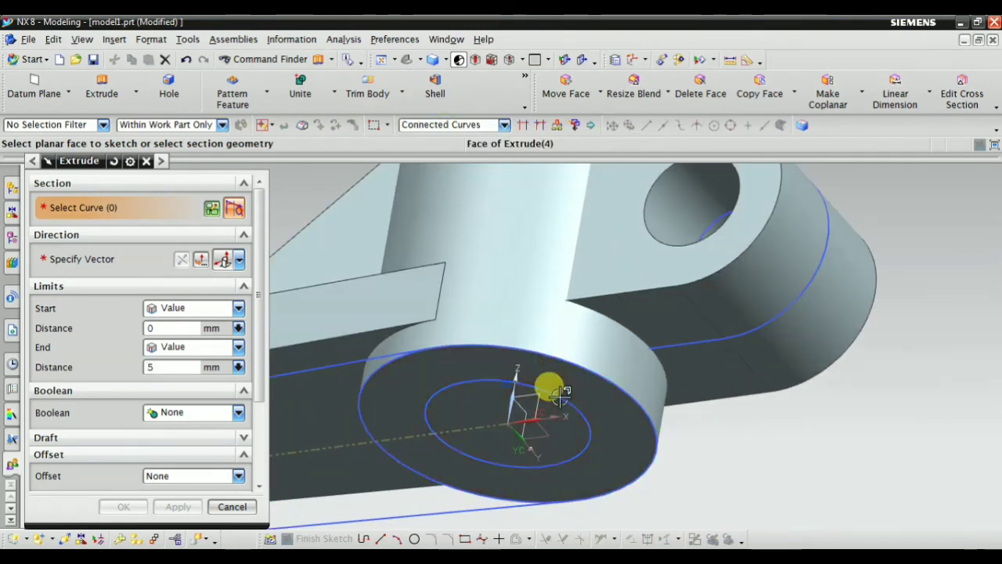
left_click(562, 397)
scroll(567, 401, "down", 2)
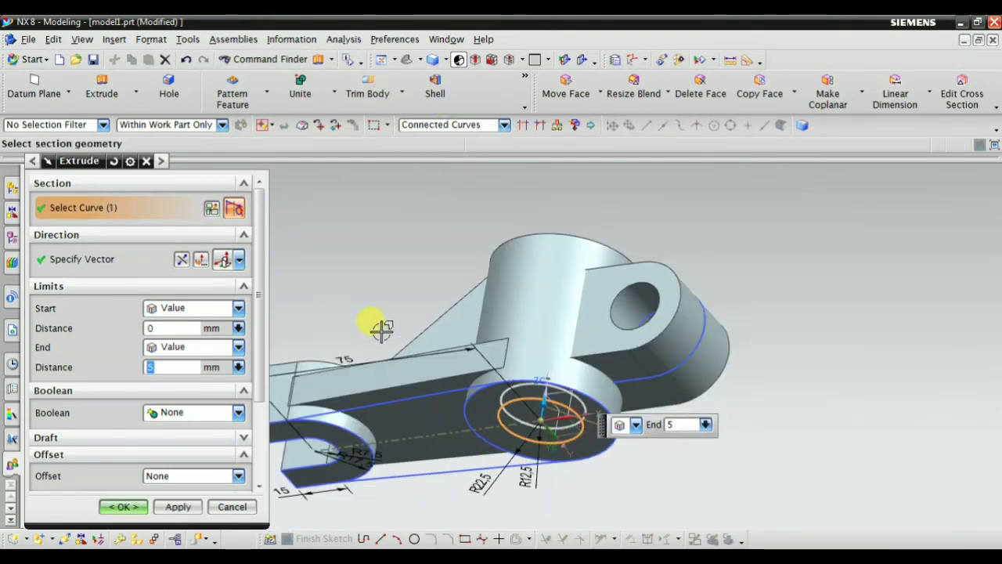
Keep the 5 mm end value, set Boolean to Subtract, and pick the body to cut.
left_click(191, 349)
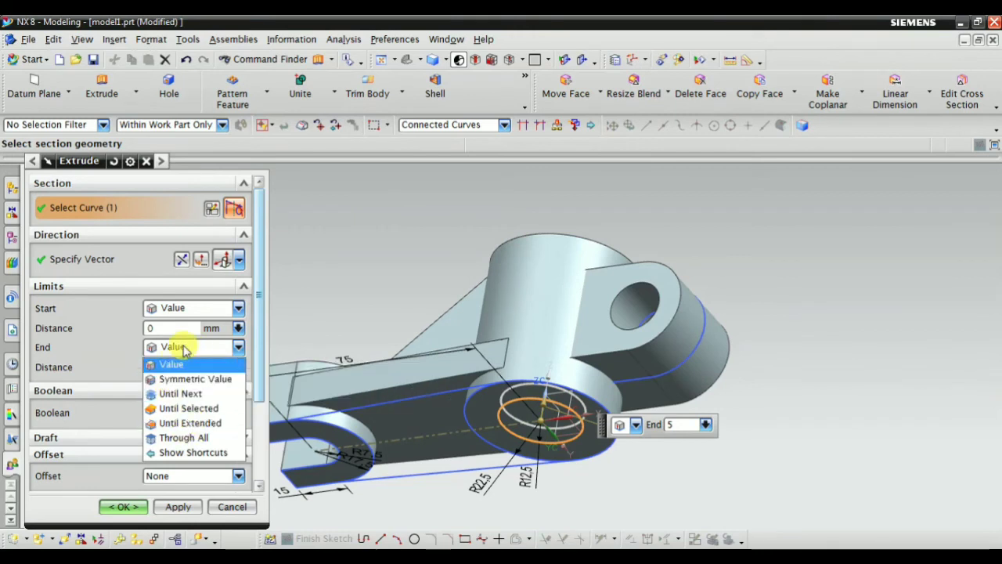
left_click(188, 350)
left_click(191, 349)
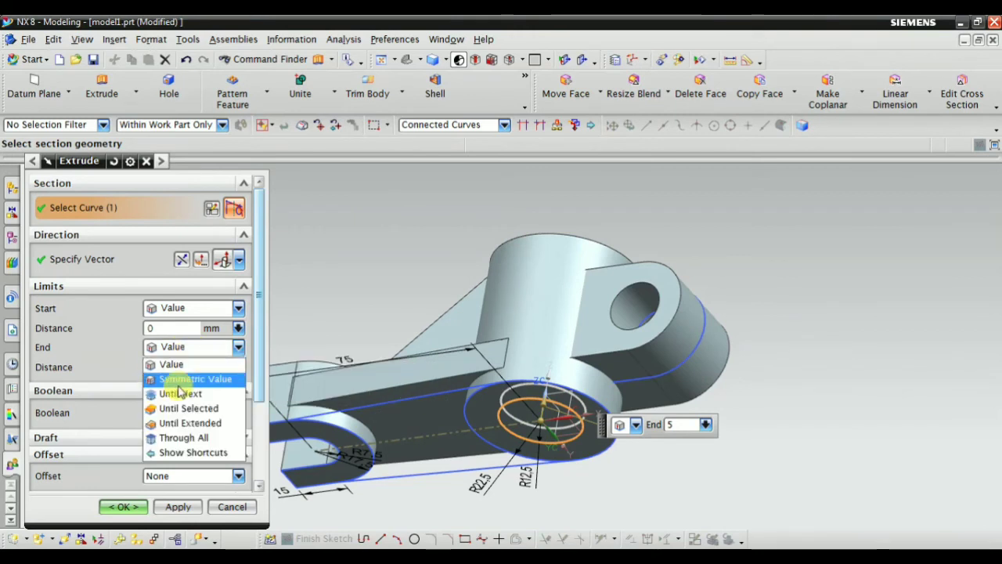
left_click(131, 401)
left_click(188, 412)
left_click(172, 457)
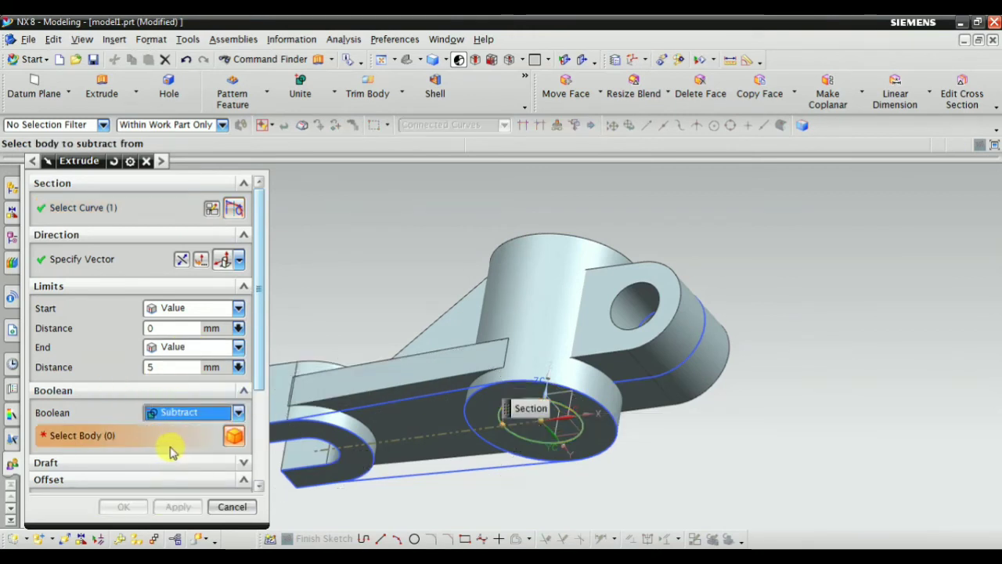
left_click(537, 307)
mouse_move(537, 308)
middle_mouse_down()
mouse_move(552, 446)
mouse_move(525, 403)
mouse_move(537, 525)
mouse_move(548, 403)
middle_mouse_up()
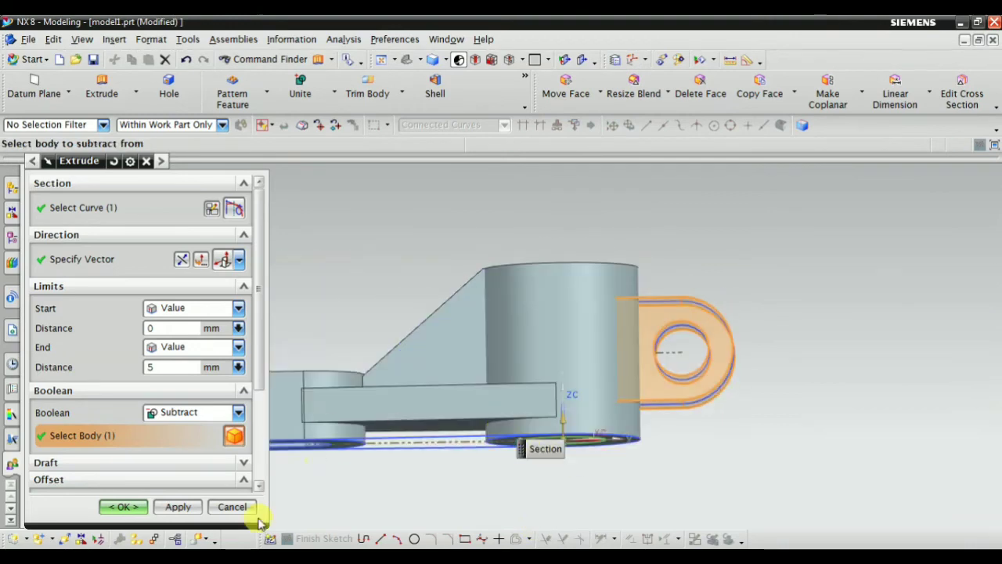
scroll(579, 345, "up", 3)
Edit the lug feature Extrude(6) so it unites with the part body.
double_click(665, 323)
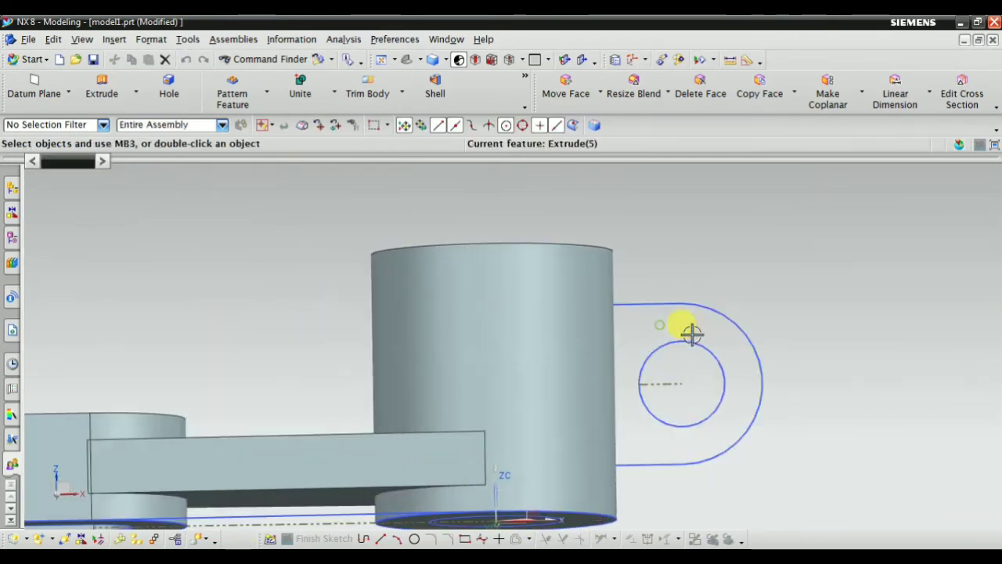
left_click(165, 373)
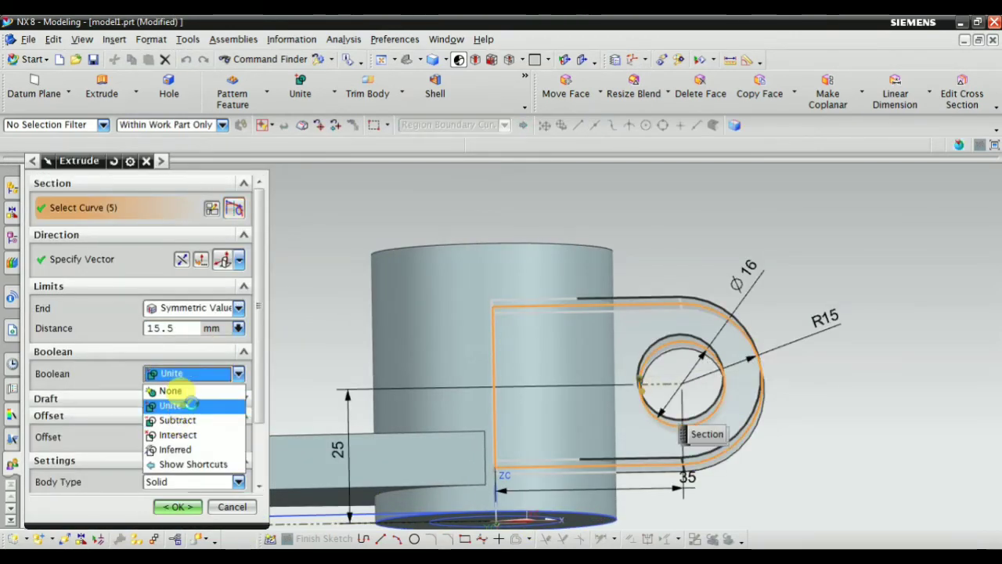
left_click(179, 402)
left_click(474, 325)
middle_click(459, 335)
mouse_move(459, 336)
middle_mouse_down()
mouse_move(476, 323)
mouse_move(476, 353)
middle_mouse_up()
scroll(476, 353, "down", 3)
Start a new extrude on the lower boss's inner circle, using the connected-curves rule.
left_click(102, 86)
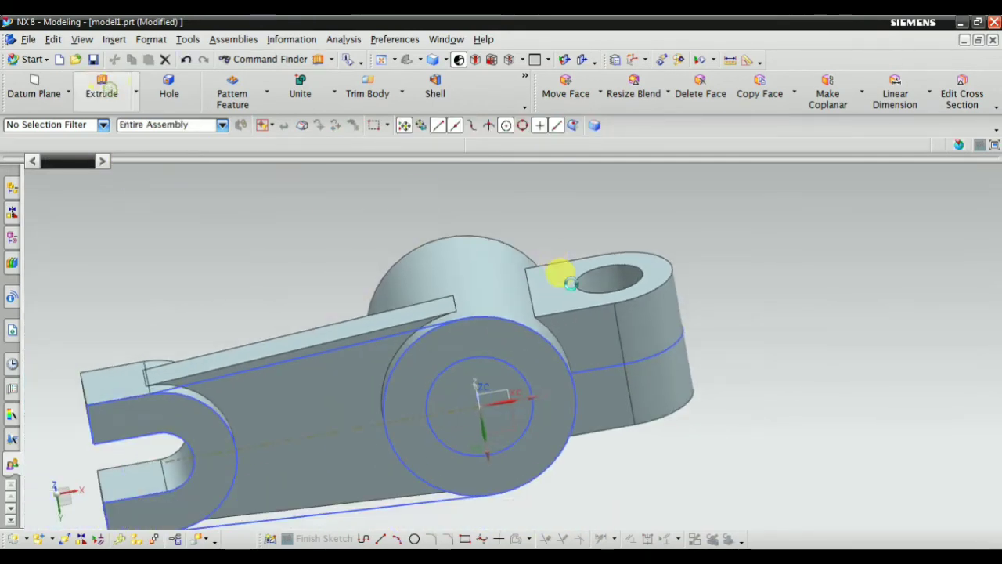
scroll(490, 329, "up", 3)
left_click(439, 125)
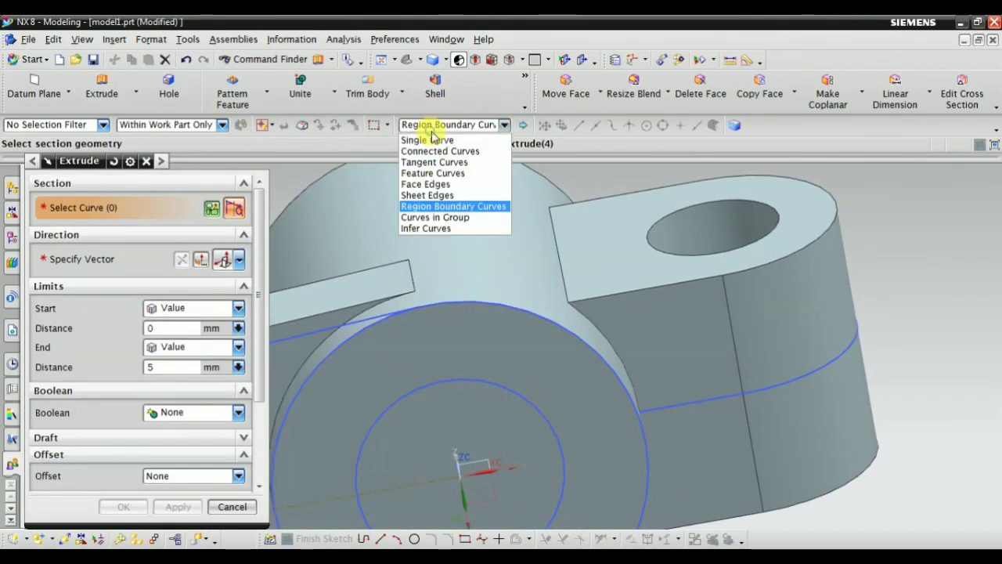
left_click(438, 139)
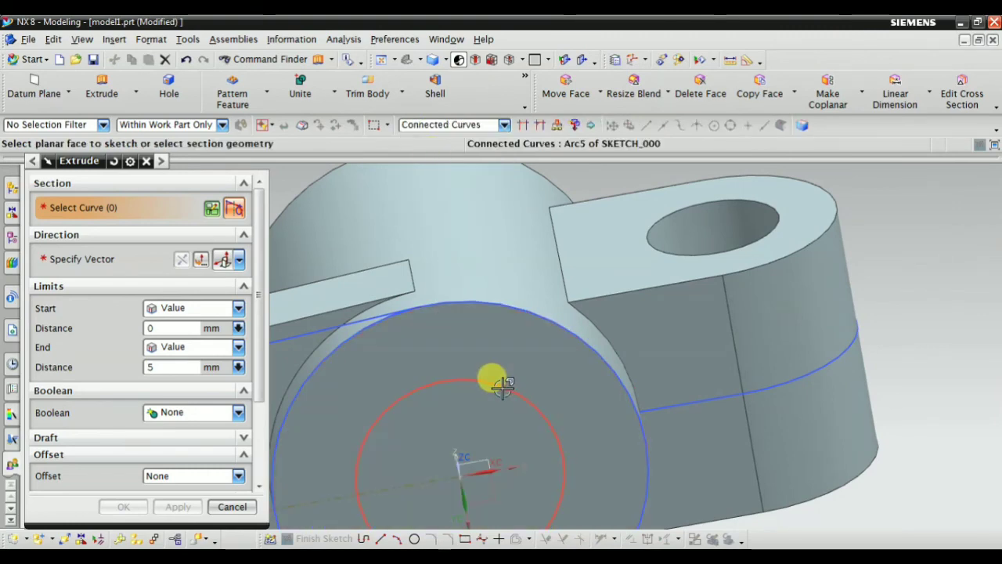
left_click(499, 386)
scroll(469, 313, "down", 3)
middle_click_drag(425, 302, 426, 381)
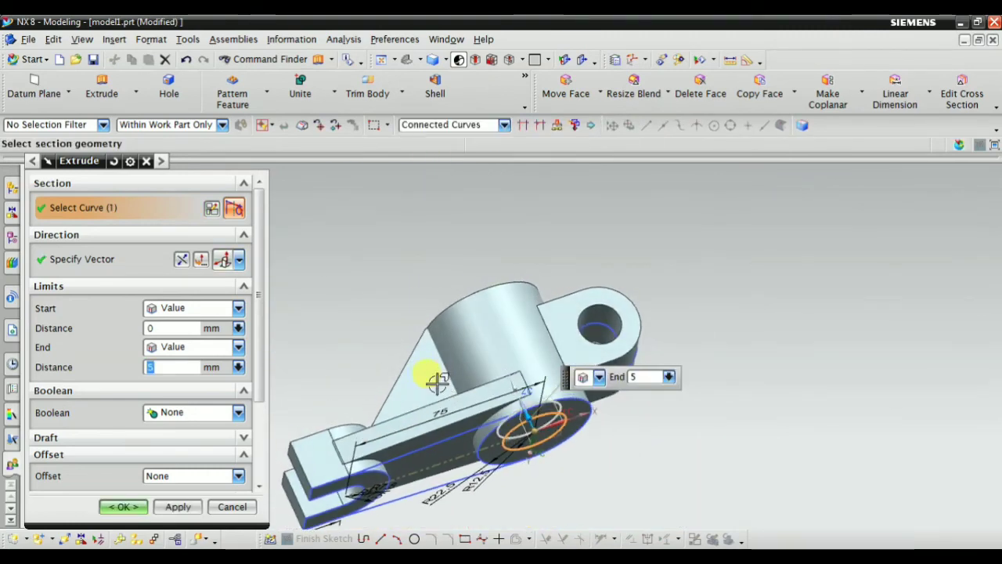
Cut the circle Through All with Boolean Subtract to bore through the boss.
left_click(196, 347)
left_click(197, 438)
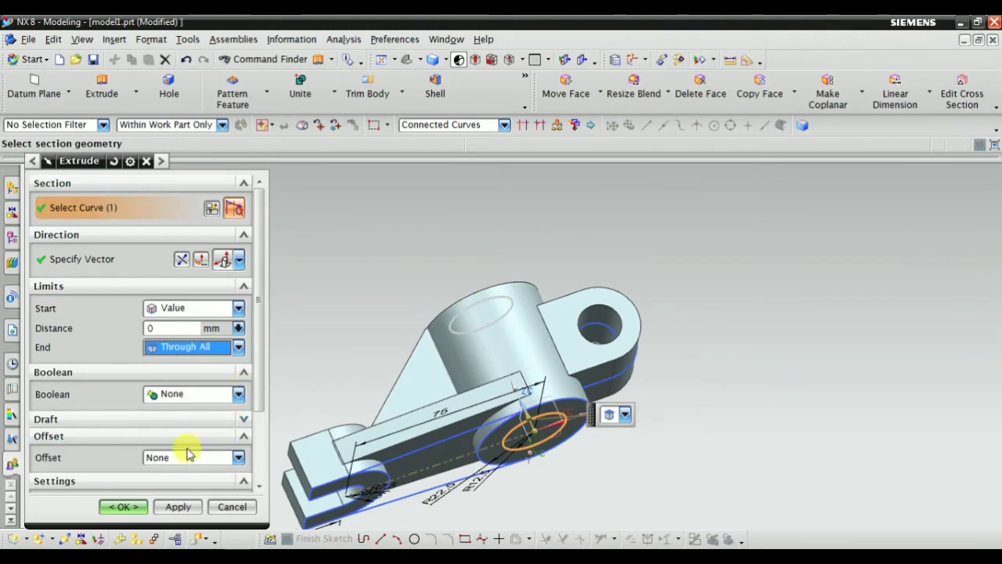
left_click(204, 394)
left_click(192, 443)
left_click(400, 370)
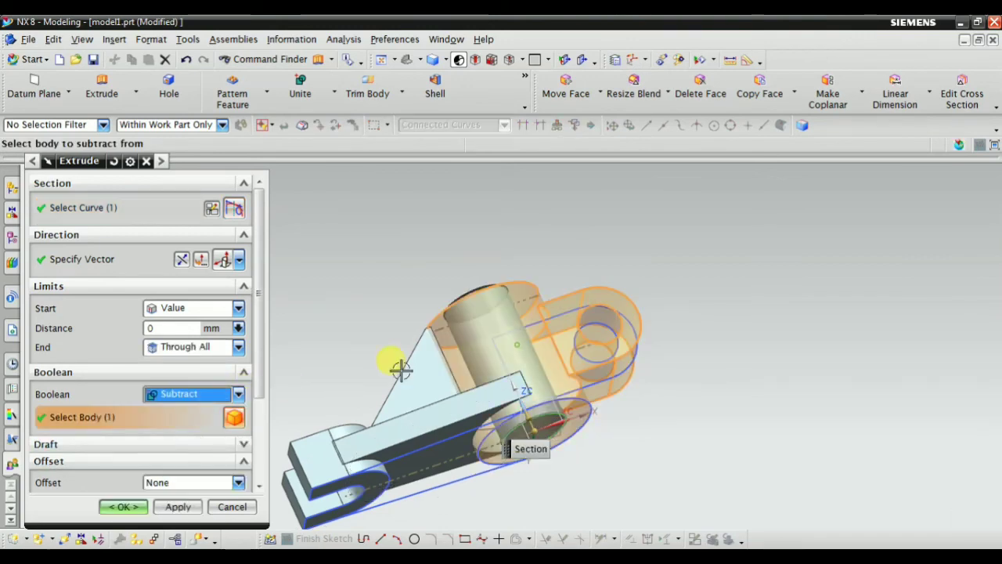
mouse_move(383, 358)
middle_mouse_down()
mouse_move(346, 381)
mouse_move(391, 413)
middle_mouse_up()
middle_click(352, 376)
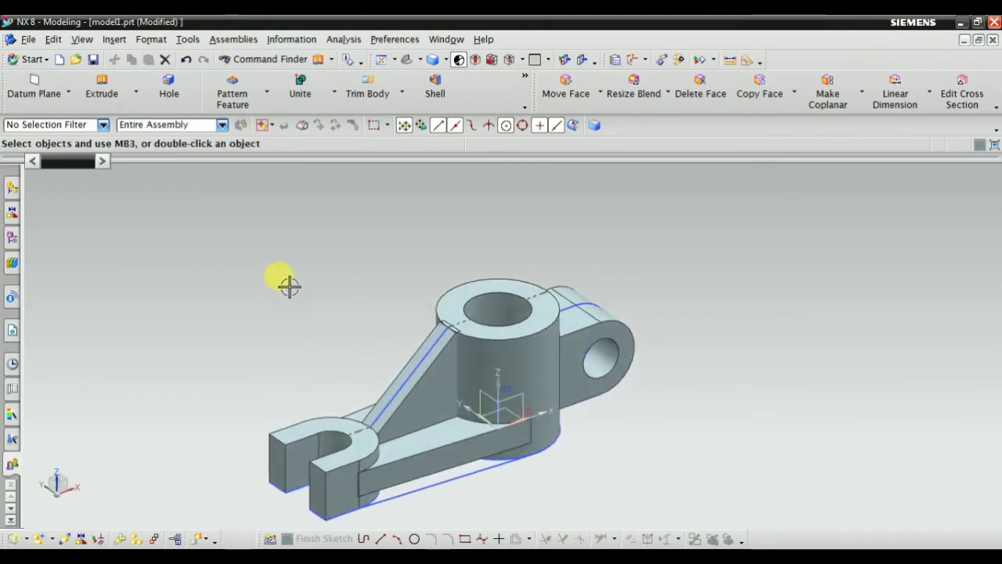
right_click(305, 291)
Unite the main boss body (target) with the inclined rib, forked C-block and lower arm.
left_click(312, 307)
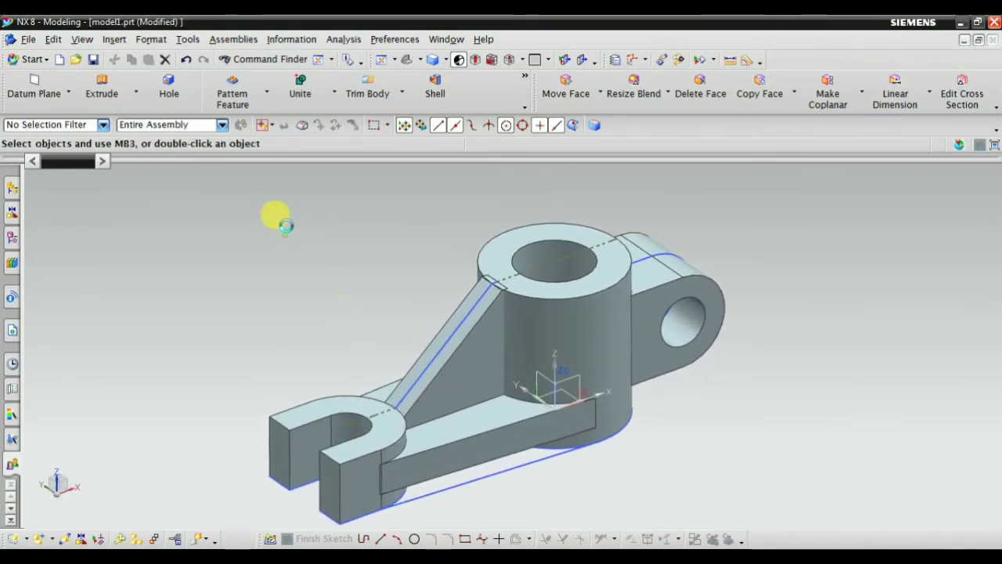
left_click(300, 85)
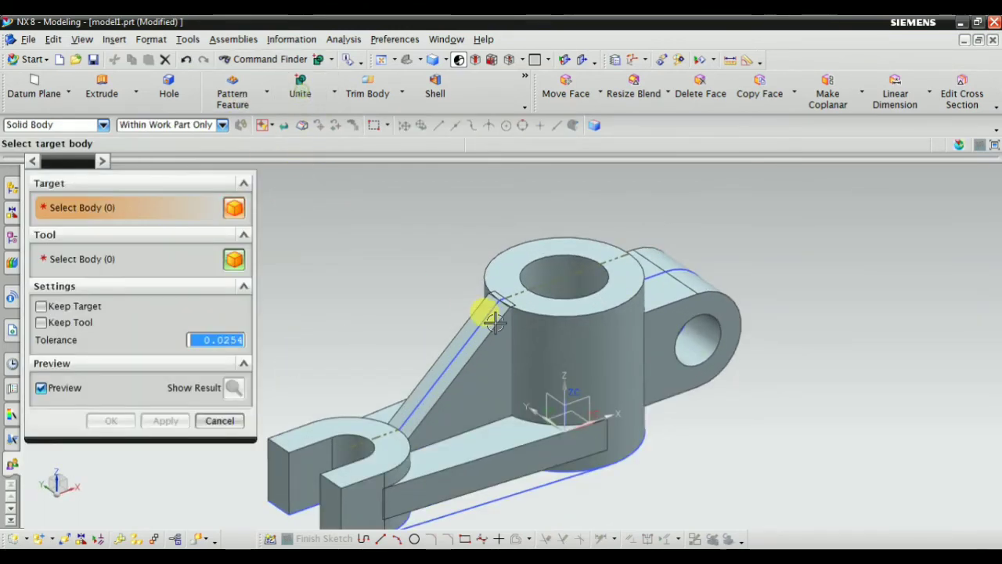
left_click(555, 331)
left_click(477, 372)
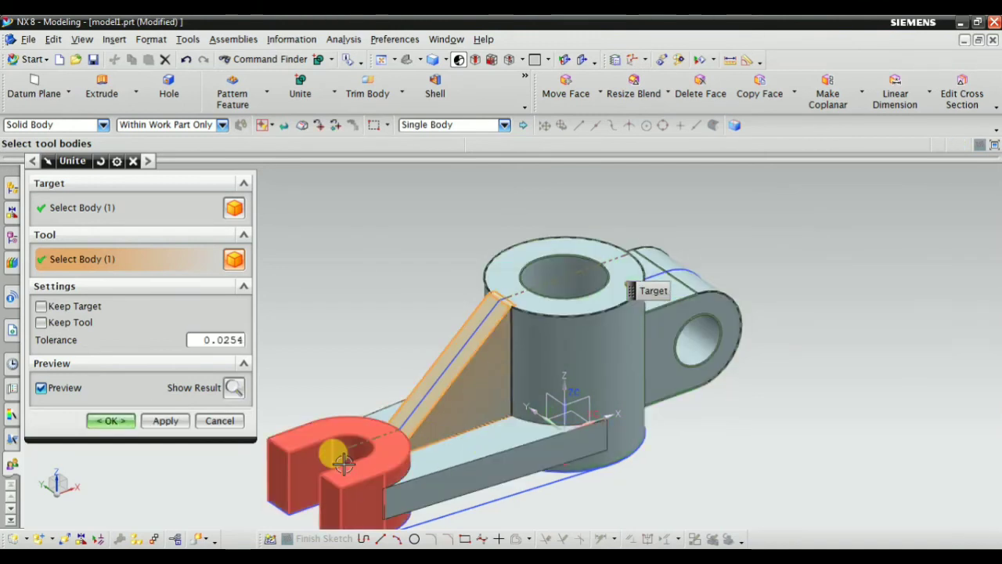
left_click(388, 450)
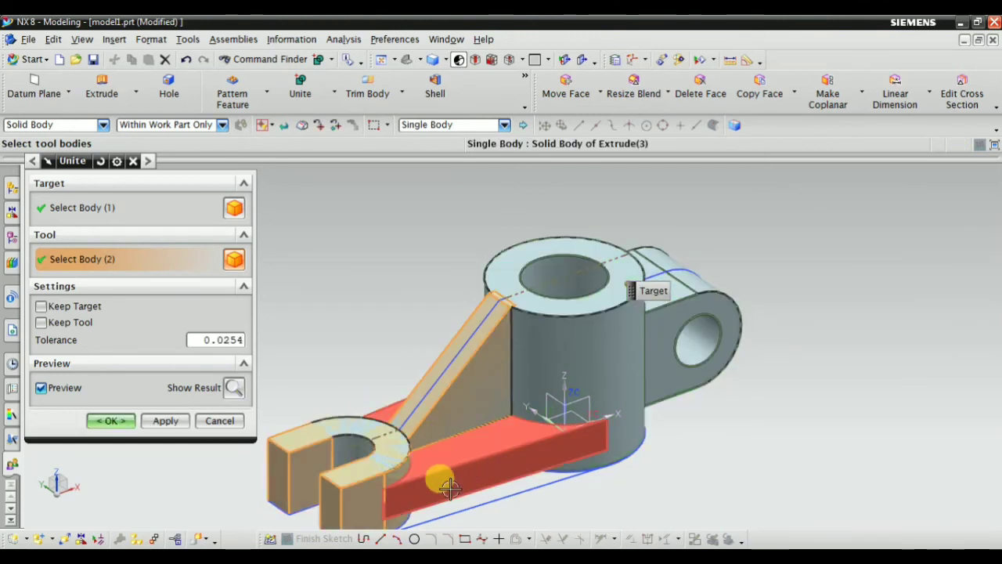
left_click(446, 487)
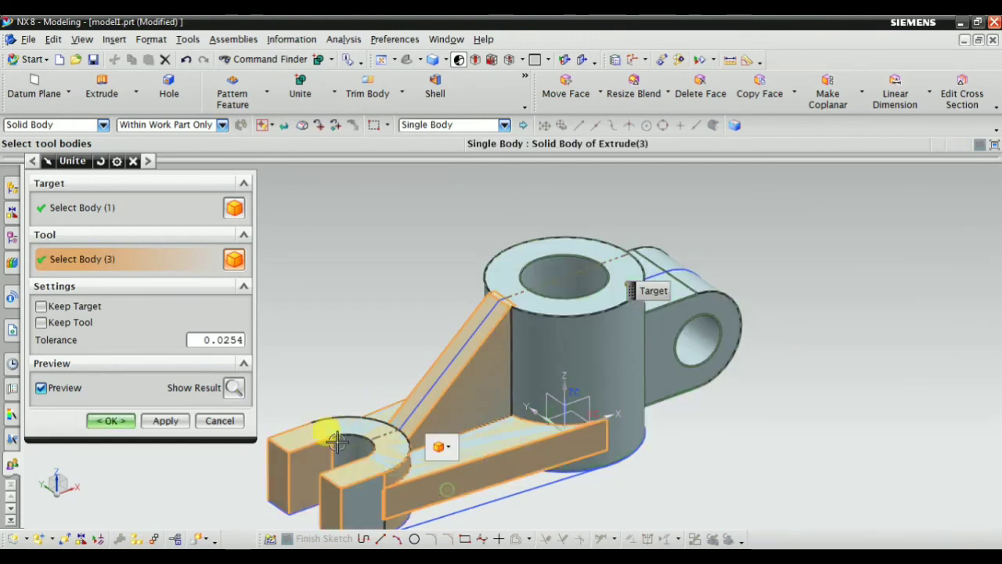
left_click(111, 421)
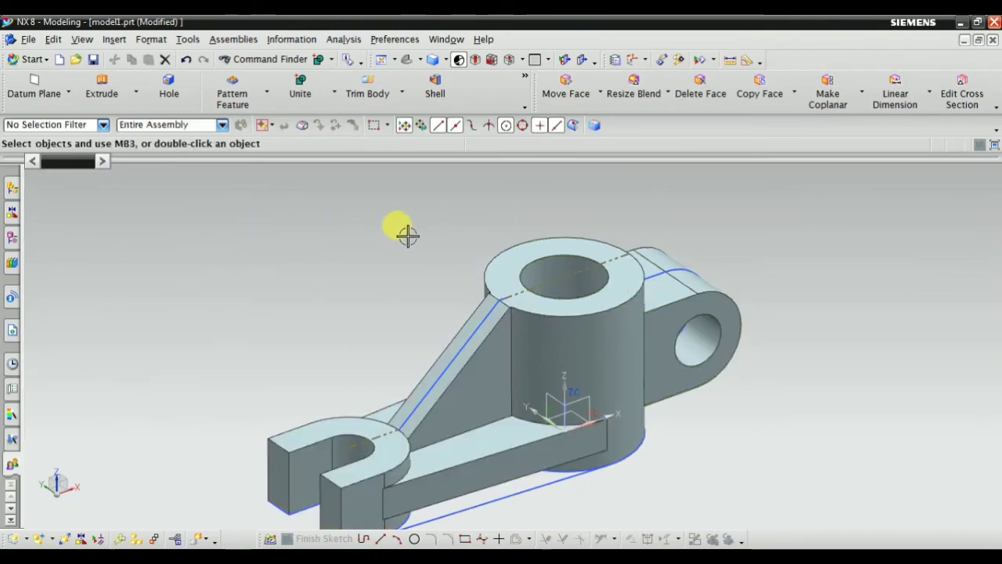
left_click(407, 63)
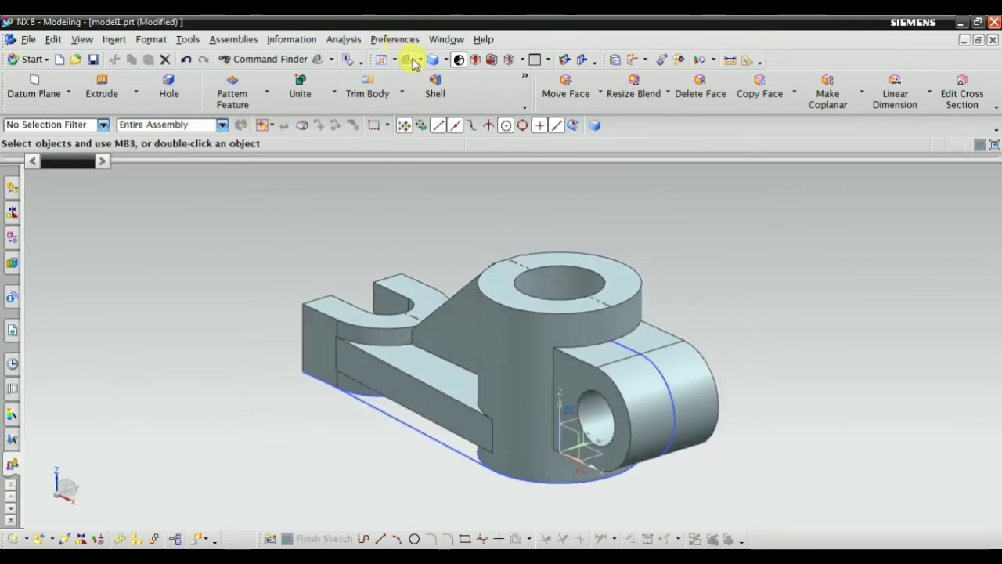
scroll(530, 277, "up", 5)
middle_click_drag(470, 239, 529, 270)
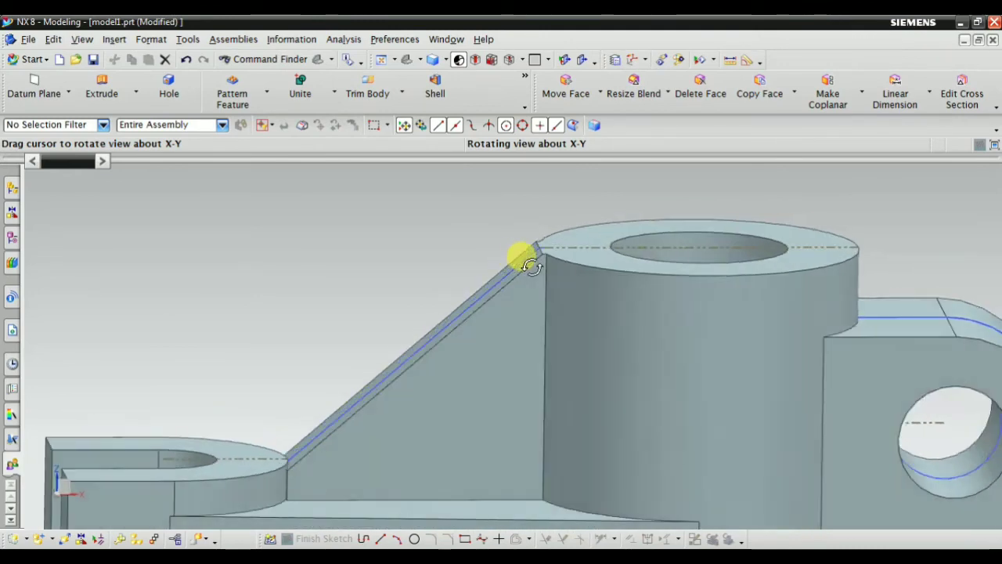
scroll(519, 252, "down", 5)
mouse_move(501, 269)
middle_mouse_down()
mouse_move(575, 206)
mouse_move(691, 275)
mouse_move(678, 320)
mouse_move(669, 290)
mouse_move(776, 309)
mouse_move(728, 344)
middle_mouse_up()
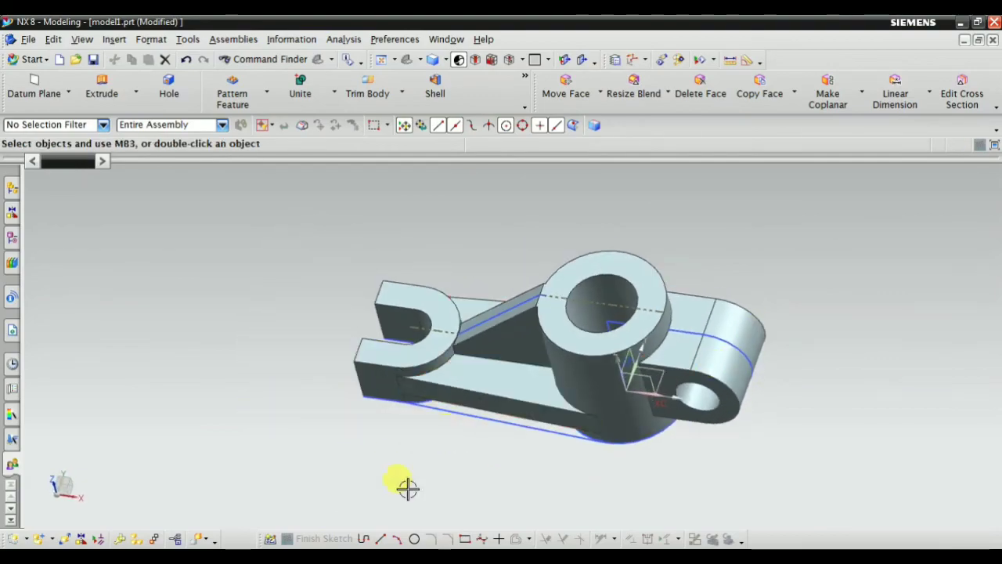
key("alt+Tab")
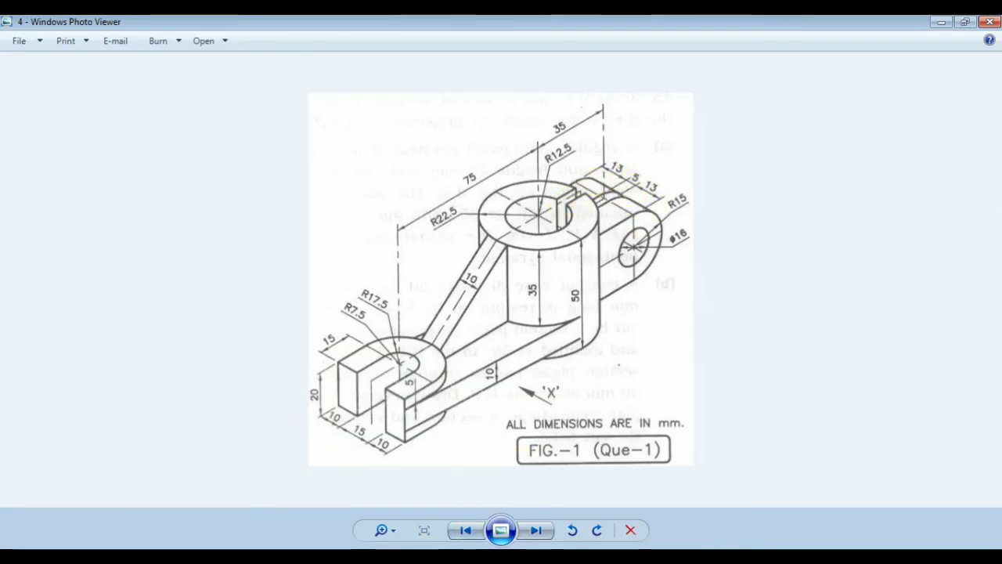
key("alt+Tab")
mouse_move(432, 327)
middle_mouse_down()
mouse_move(503, 297)
mouse_move(647, 292)
mouse_move(655, 352)
mouse_move(656, 327)
mouse_move(633, 286)
mouse_move(653, 309)
mouse_move(642, 331)
middle_mouse_up()
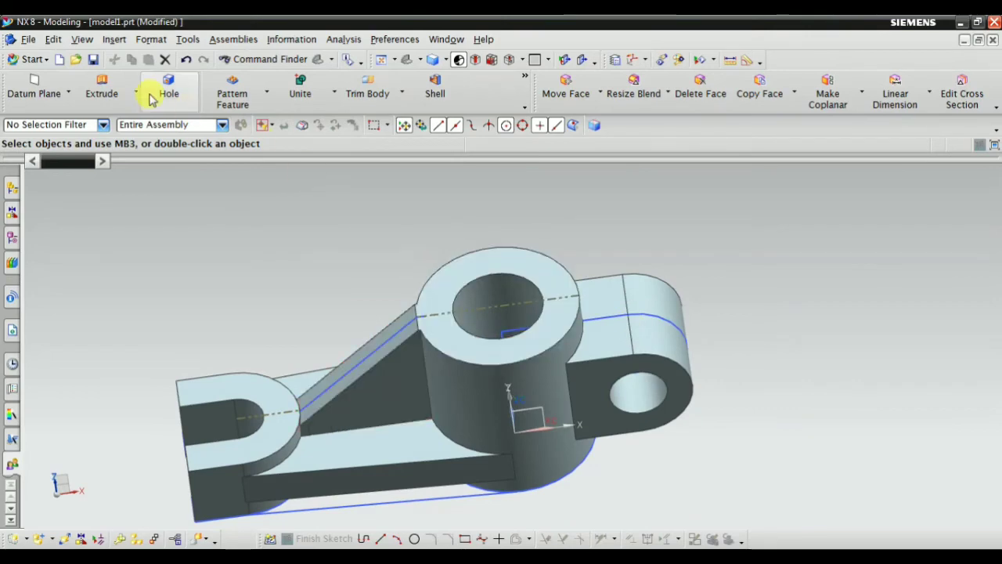
Hide both leftover rib sketch curves and turn the bracket to face the boss.
left_click(114, 40)
left_click(357, 179)
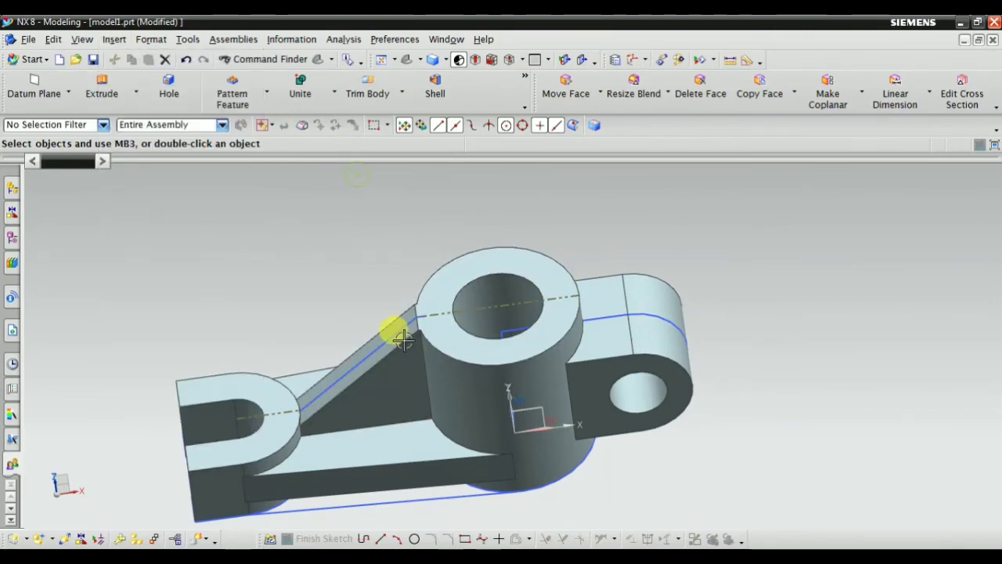
right_click(441, 345)
left_click(436, 51)
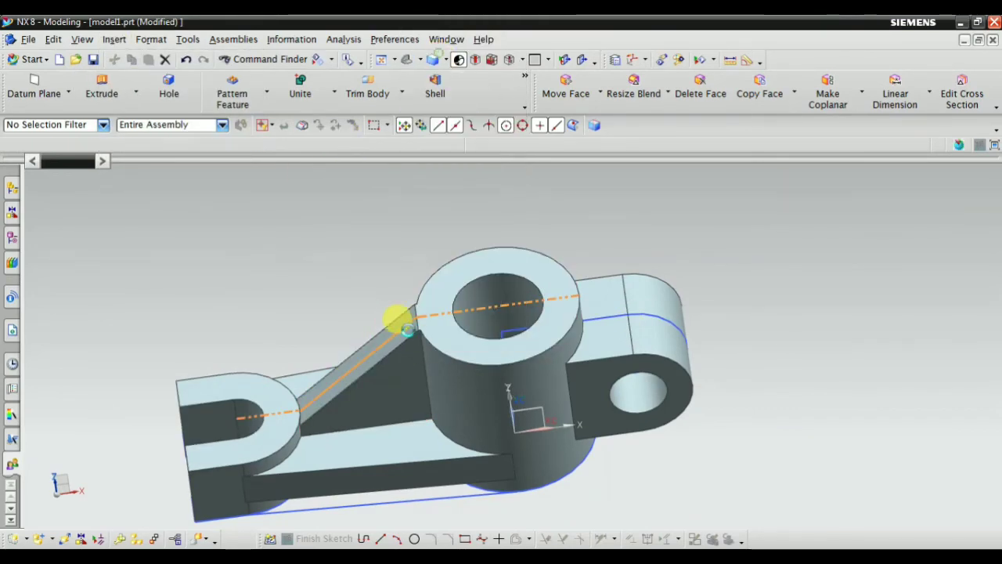
scroll(420, 402, "down", 2)
scroll(404, 460, "up", 2)
right_click(489, 238)
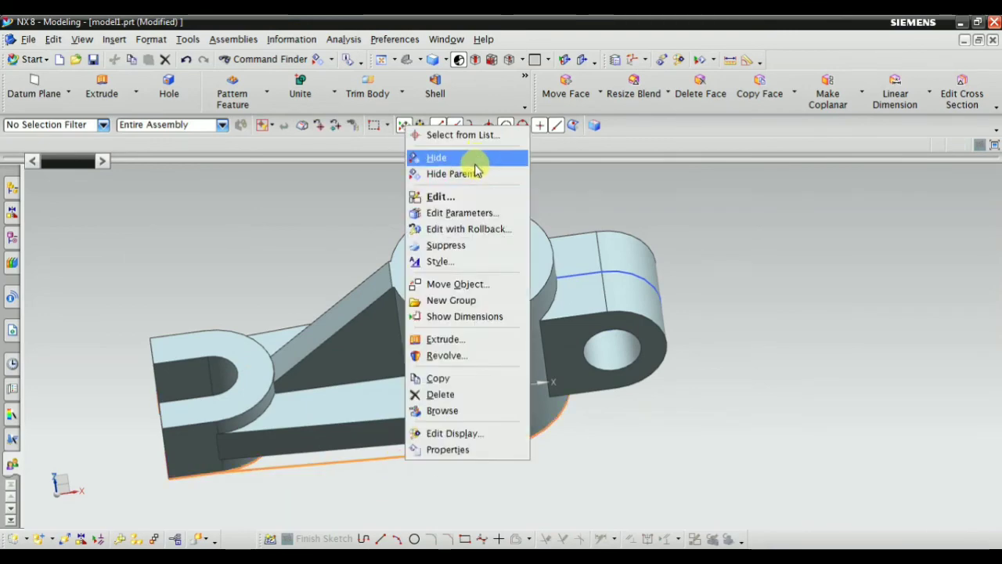
left_click(462, 155)
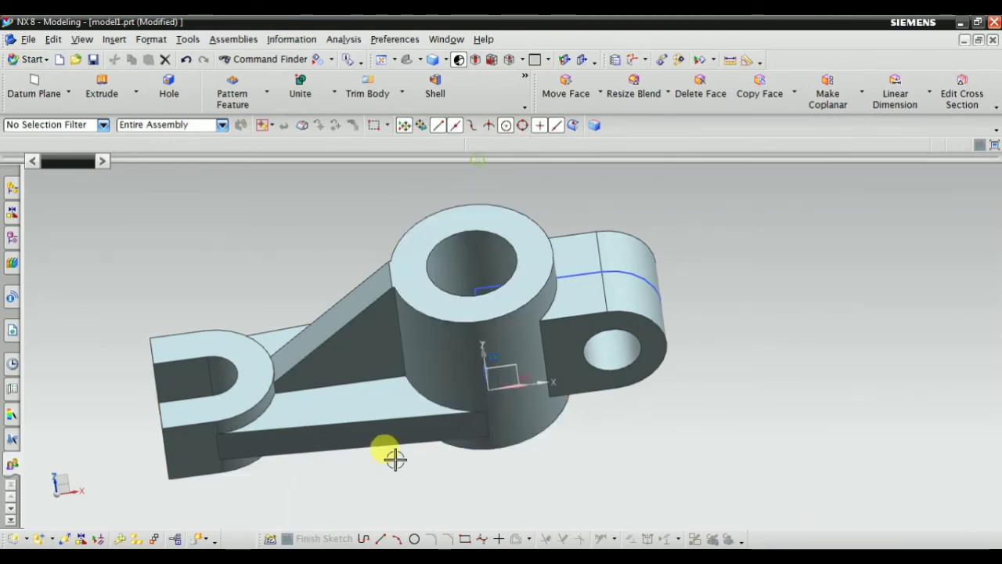
right_click(536, 310)
mouse_move(476, 409)
middle_mouse_down()
mouse_move(470, 468)
mouse_move(497, 438)
mouse_move(496, 463)
mouse_move(500, 454)
middle_mouse_up()
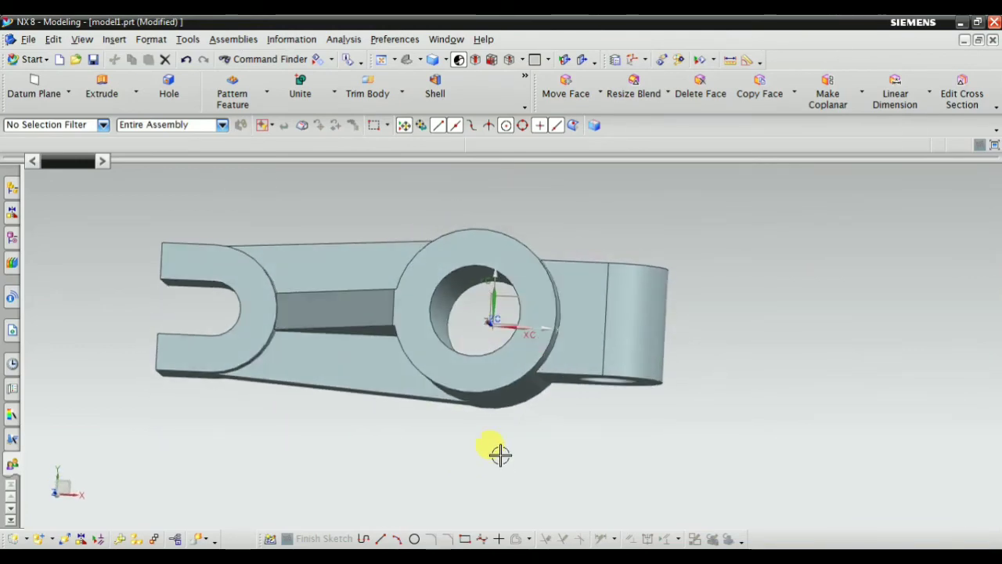
Create a new sketch on the boss top face.
left_click(118, 40)
left_click(176, 72)
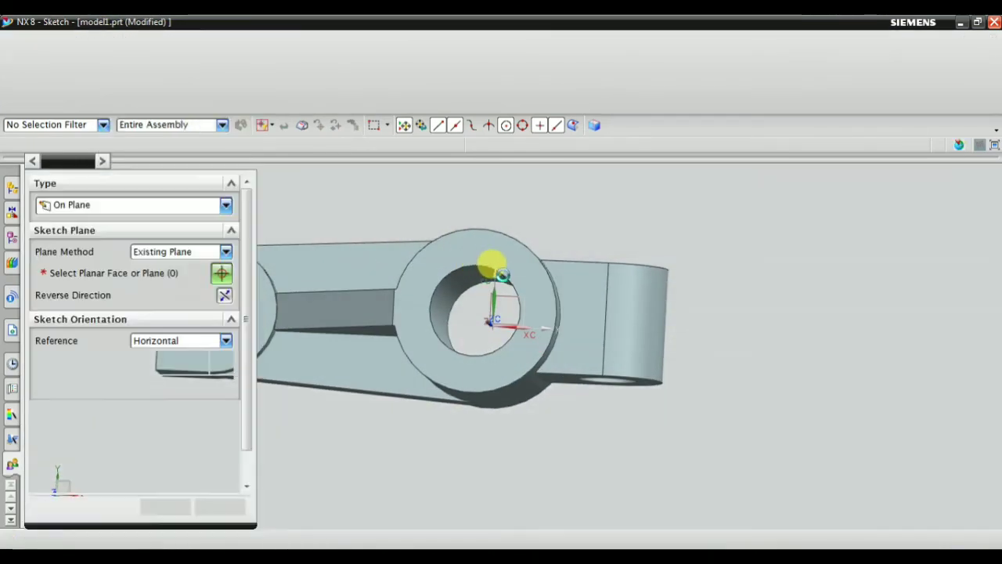
mouse_move(497, 347)
middle_mouse_down()
mouse_move(519, 290)
mouse_move(509, 308)
mouse_move(497, 306)
mouse_move(524, 308)
mouse_move(500, 301)
middle_mouse_up()
left_click(470, 285)
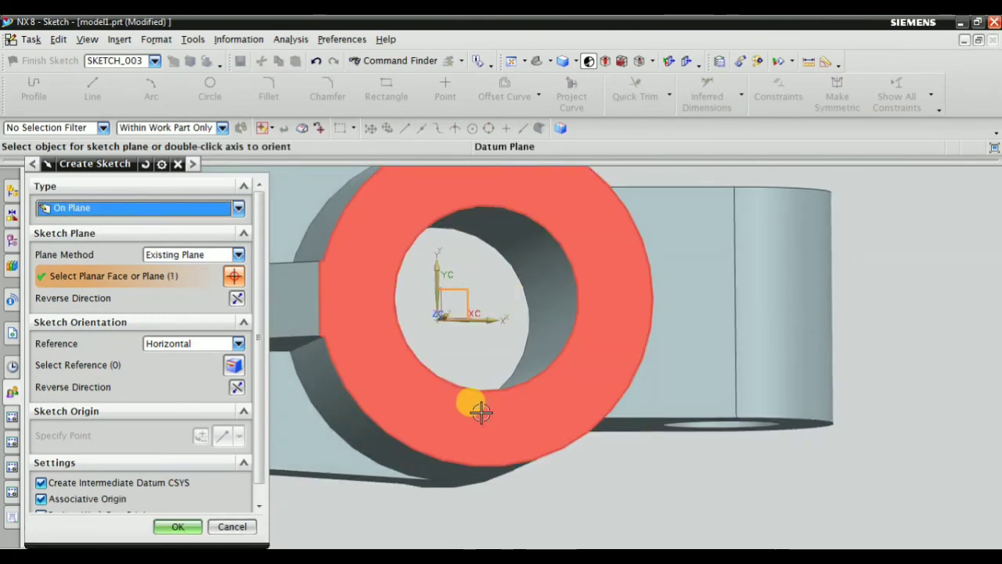
mouse_move(476, 409)
middle_mouse_down()
mouse_move(472, 353)
mouse_move(454, 354)
mouse_move(461, 359)
middle_mouse_up()
middle_click(461, 359)
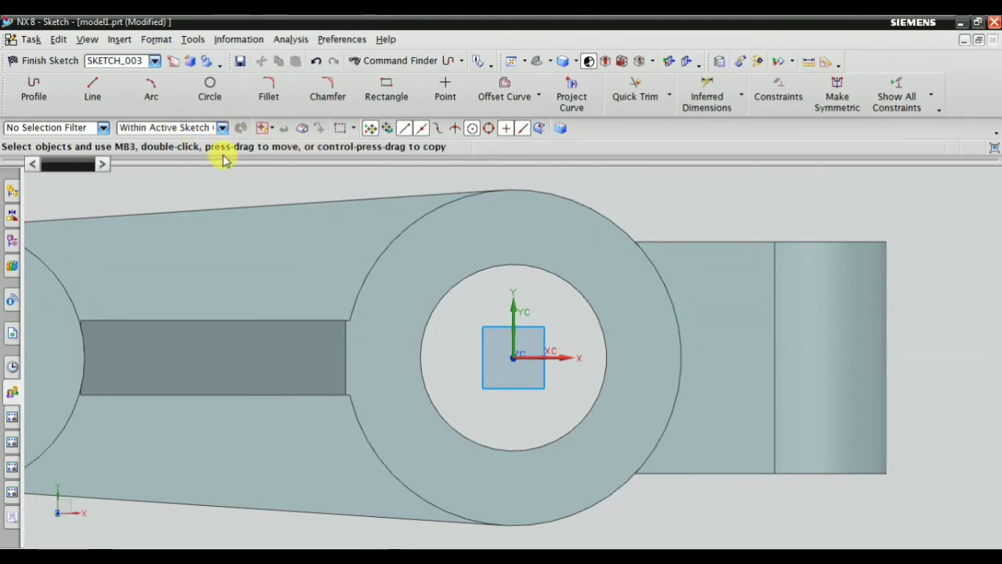
Draw a long rectangle from left of the bore to past the lug, with continuous auto-dimensioning on.
left_click(387, 84)
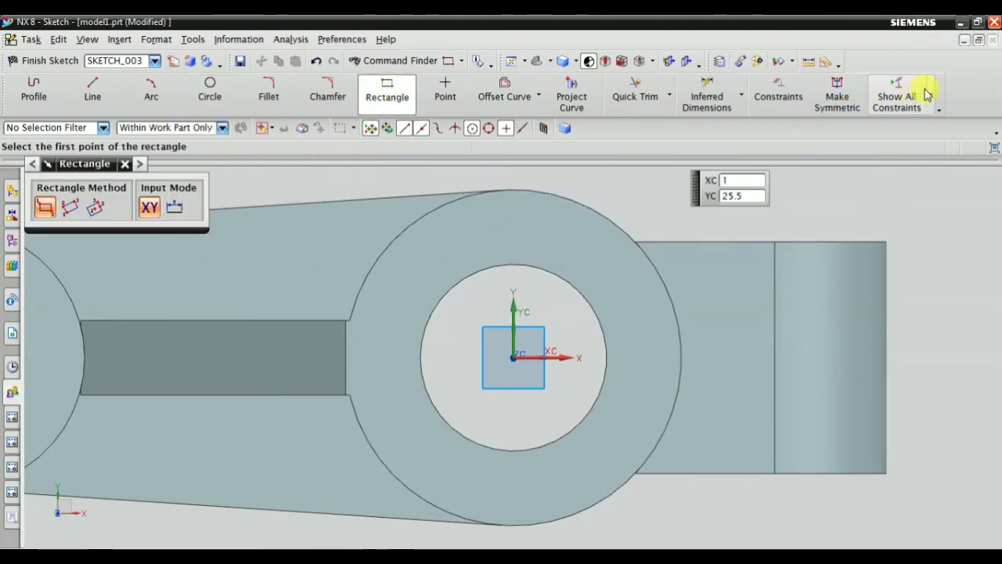
left_click(938, 108)
left_click(862, 309)
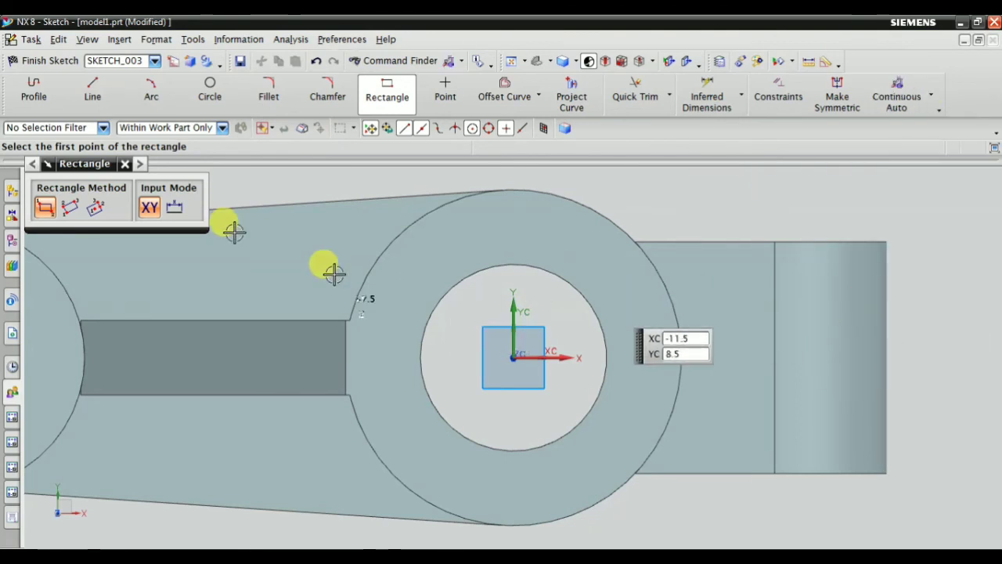
scroll(541, 376, "up", 4)
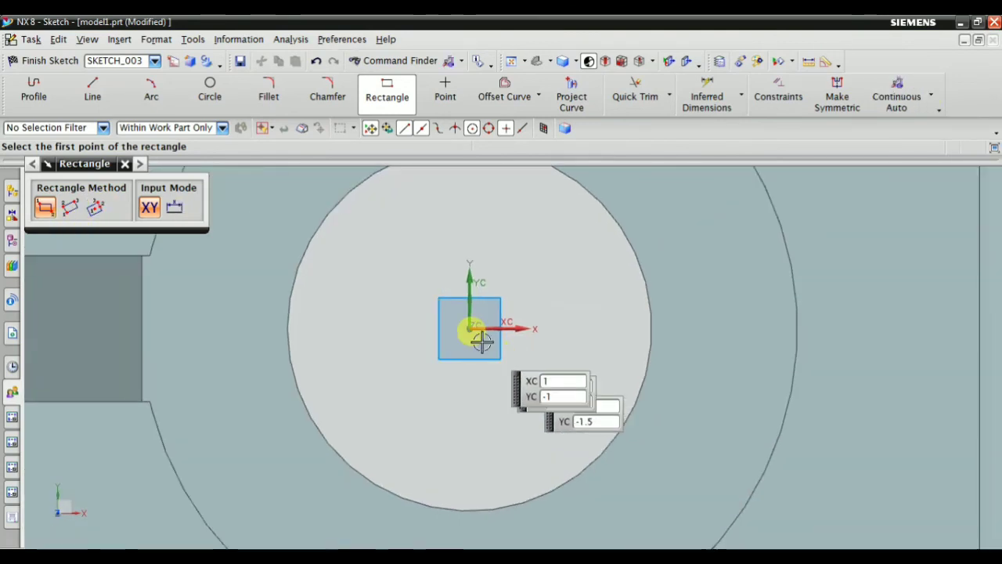
left_click(416, 292)
scroll(418, 313, "down", 3)
left_click(957, 350)
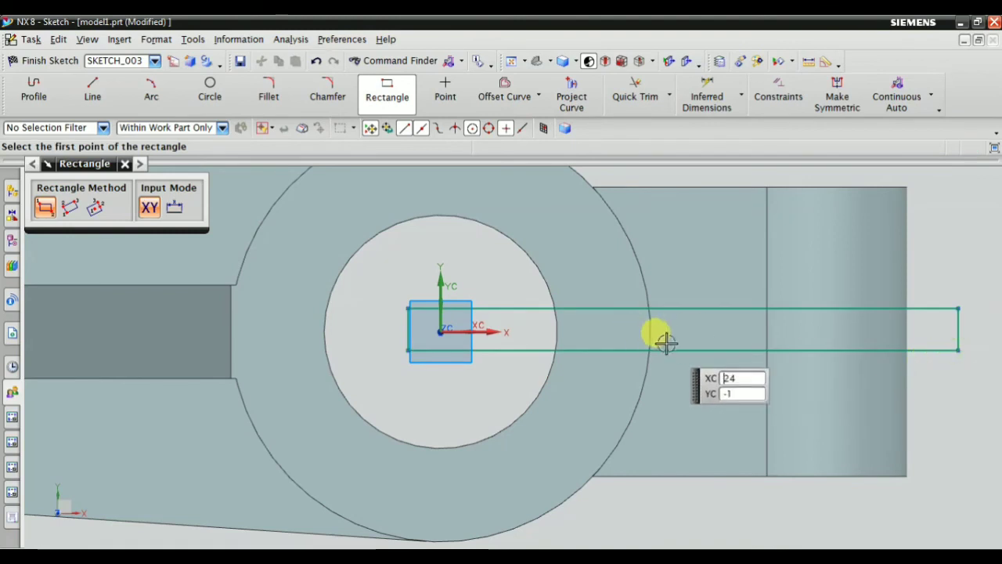
key("Escape")
middle_click_drag(376, 250, 511, 249, "shift")
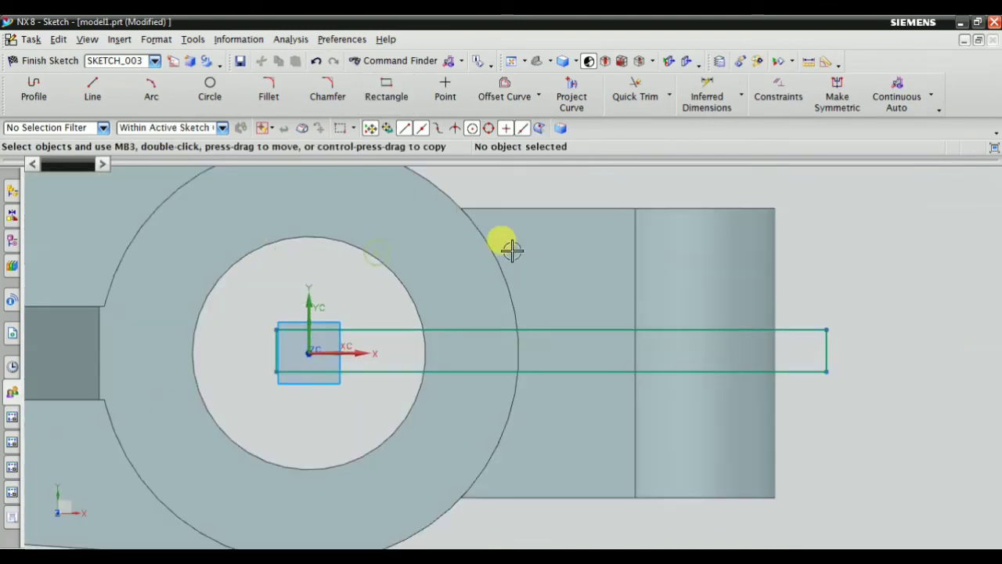
Dimension the rectangle's height as 5.0 mm (p88).
left_click(703, 98)
scroll(347, 384, "up", 3)
left_click(389, 357)
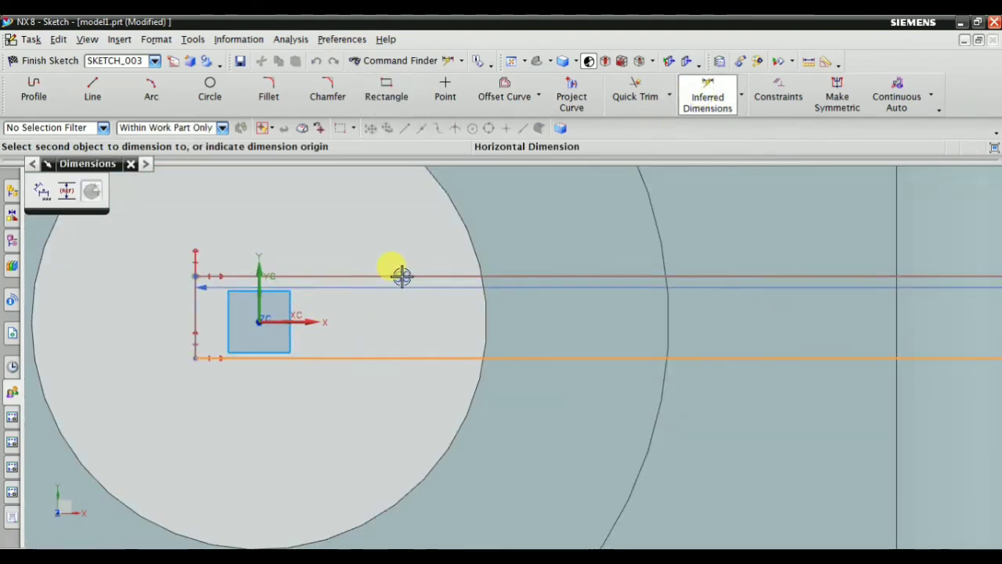
left_click(400, 276)
left_click(372, 321)
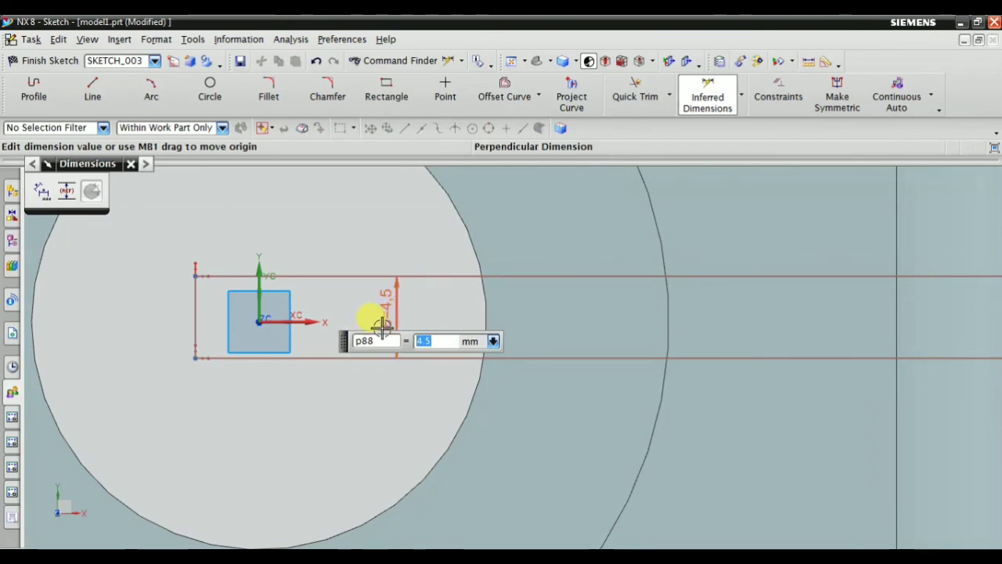
type("5")
key("Return")
key("Escape")
scroll(358, 264, "up", 2)
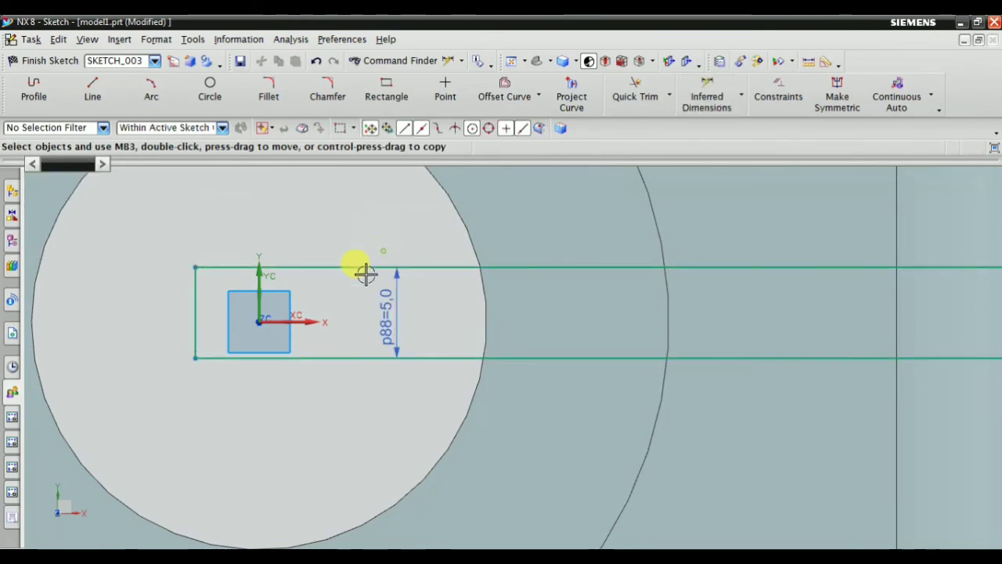
scroll(246, 286, "up", 2)
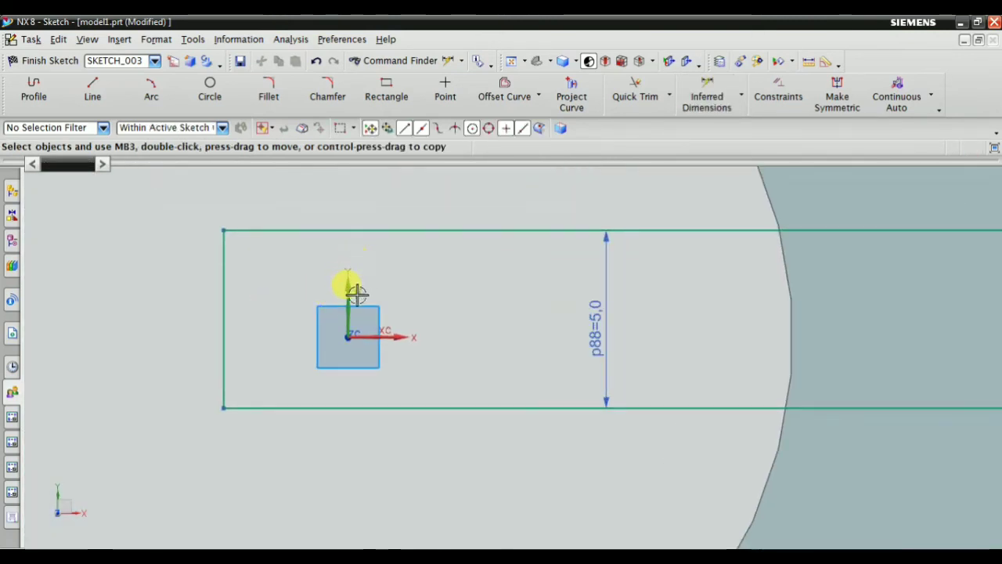
scroll(358, 299, "down", 1)
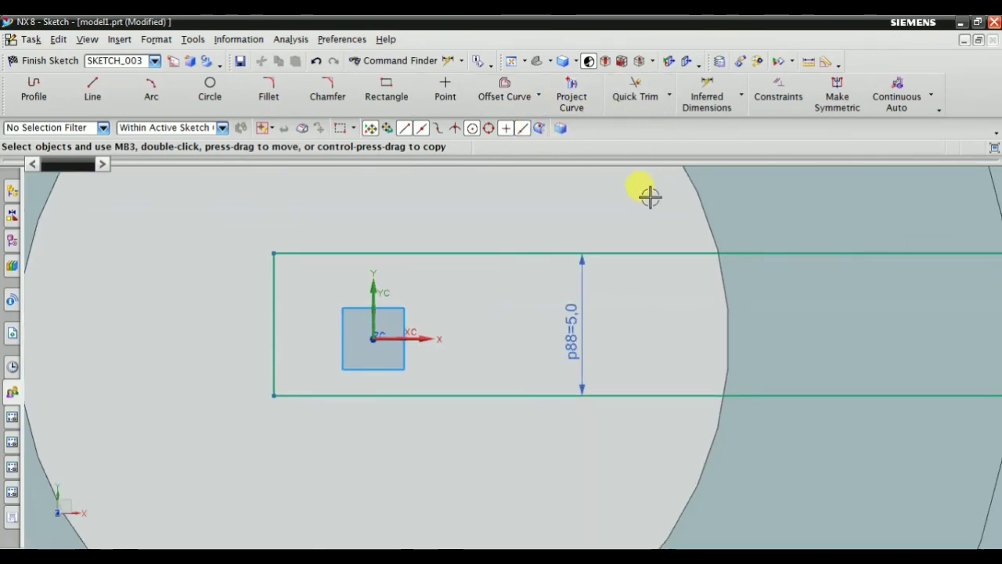
Make the rectangle's top and bottom edges symmetric about the XC axis.
left_click(843, 98)
scroll(432, 336, "down", 1)
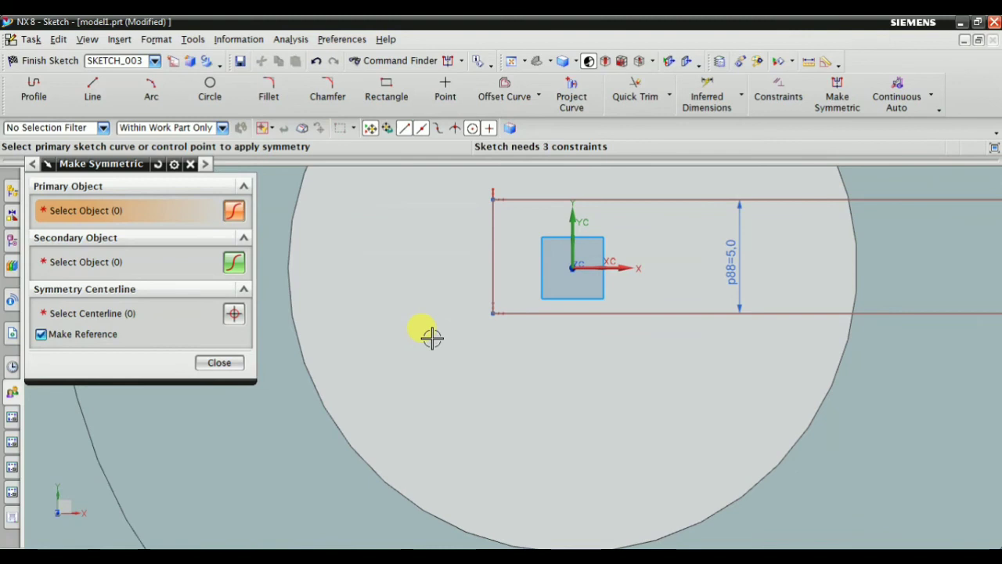
left_click(489, 313)
scroll(463, 322, "down", 1)
scroll(486, 283, "up", 1)
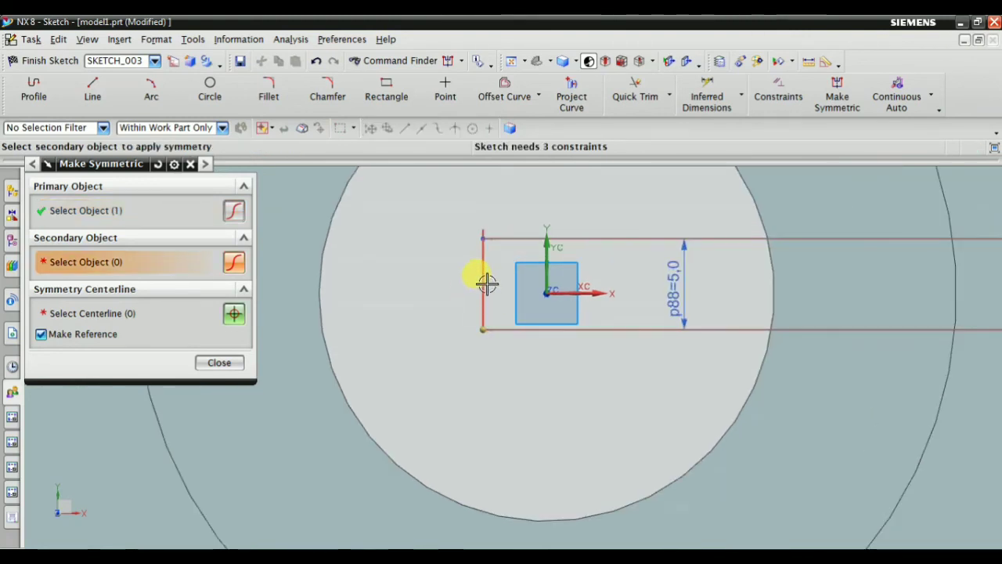
left_click(483, 236)
scroll(414, 277, "up", 1)
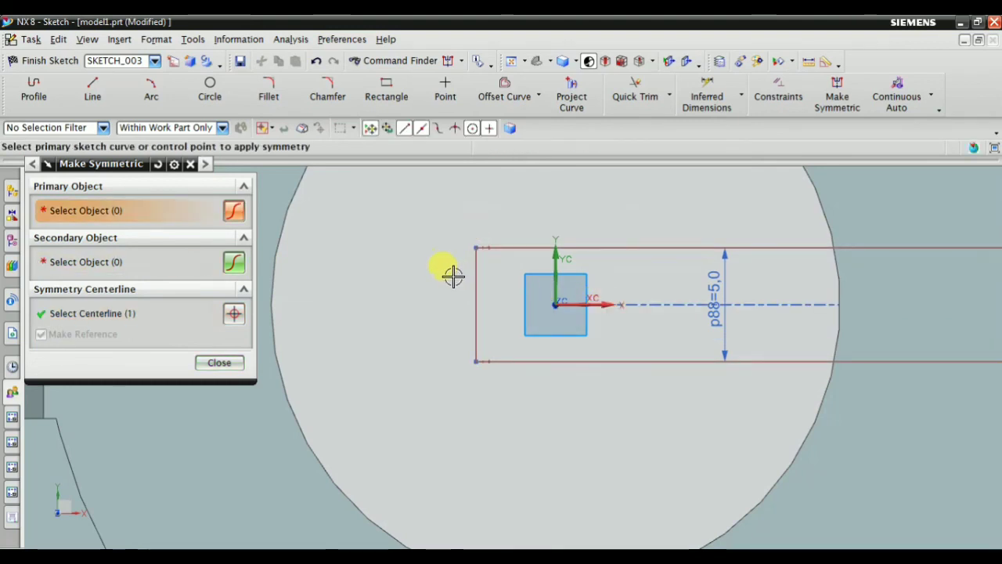
scroll(579, 195, "up", 1)
key("Escape")
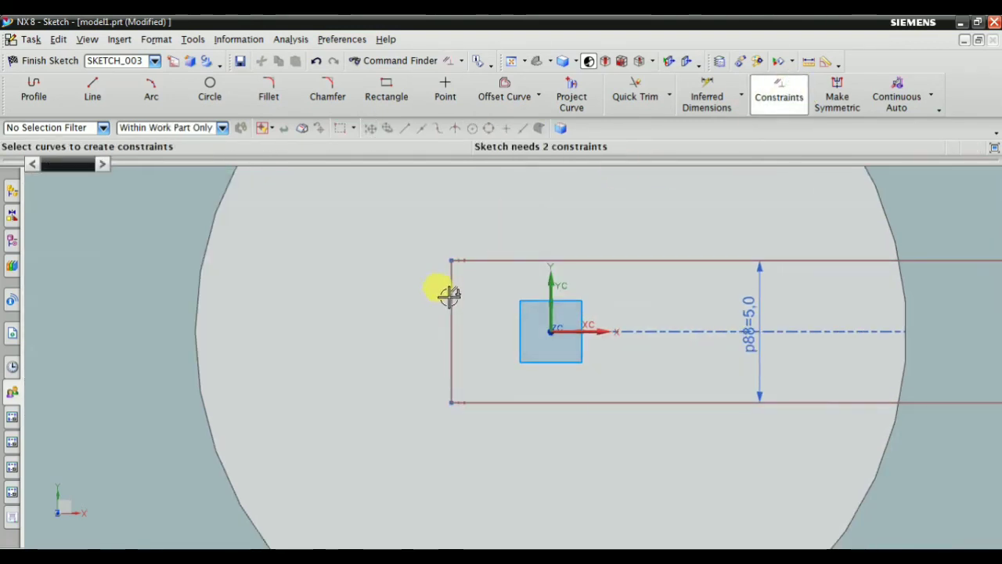
Constrain the rectangle's left edge collinear with the YC axis.
left_click(451, 293)
left_click(550, 278)
left_click(45, 208)
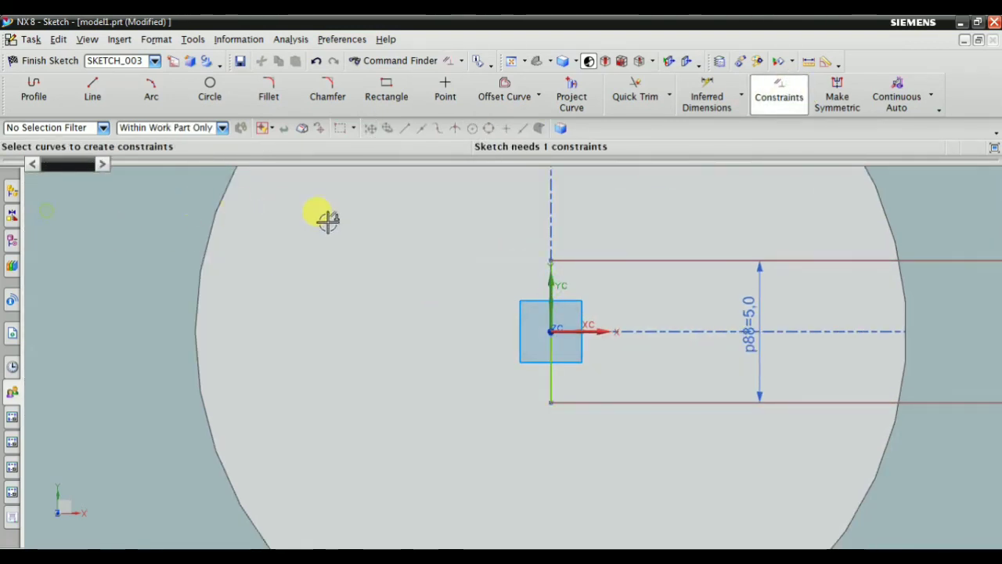
scroll(385, 279, "down", 2)
key("Escape")
scroll(374, 273, "down", 1)
scroll(514, 284, "up", 1)
scroll(514, 284, "up", 1)
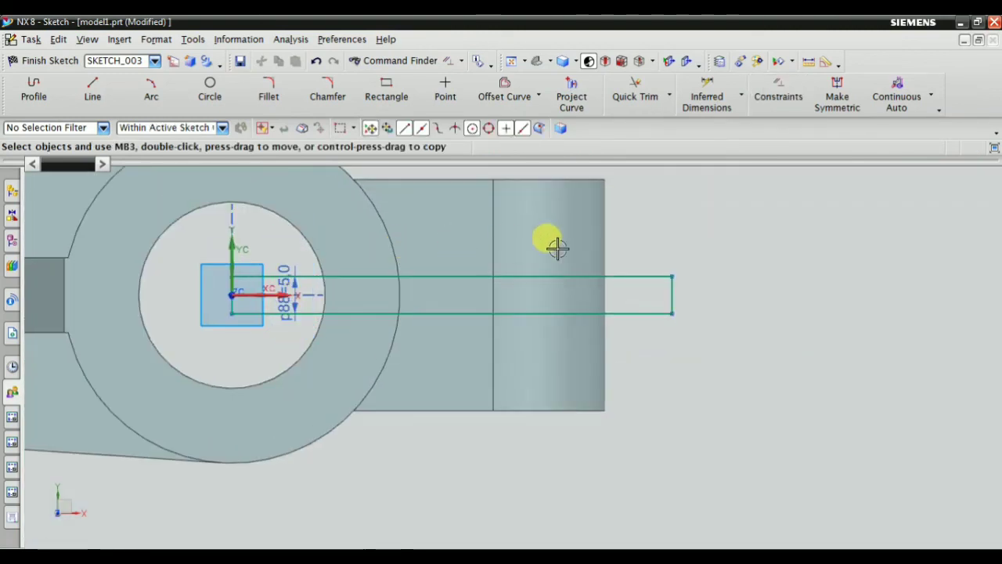
scroll(693, 295, "down", 2)
scroll(683, 295, "up", 2)
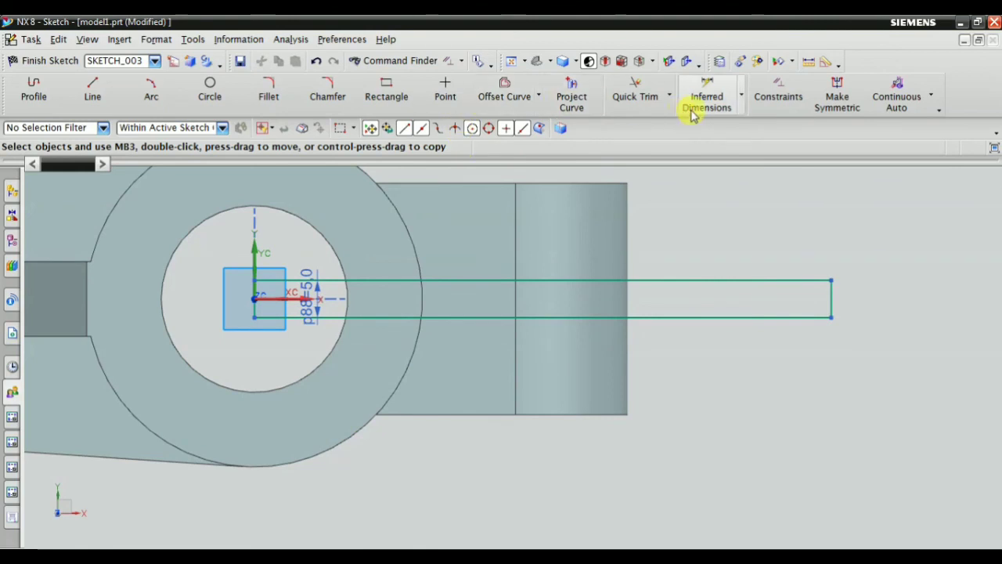
Dimension the rectangle's bottom edge to a 77.3 length and finish the sketch.
left_click(699, 144)
left_click(693, 317)
left_click(665, 479)
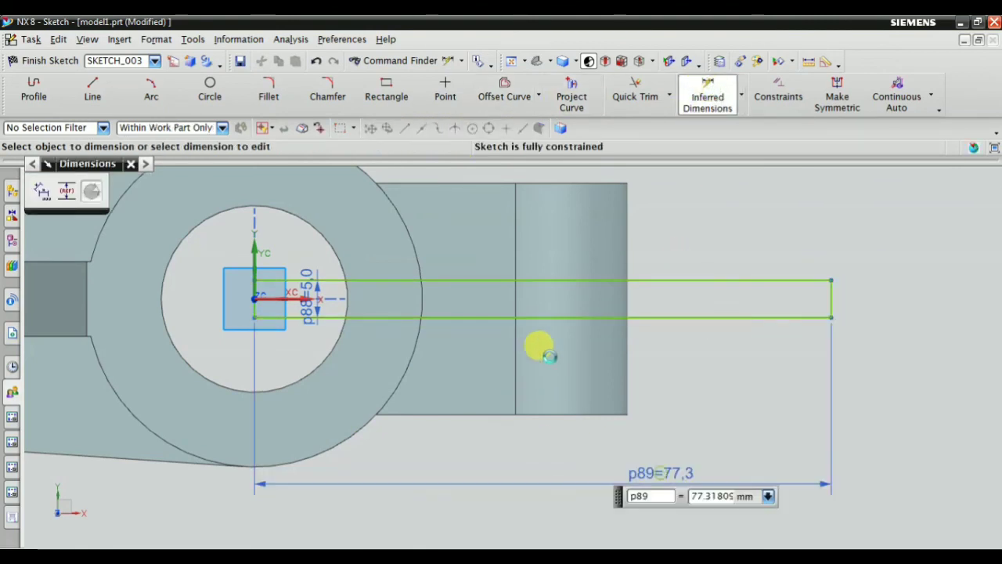
key("Escape")
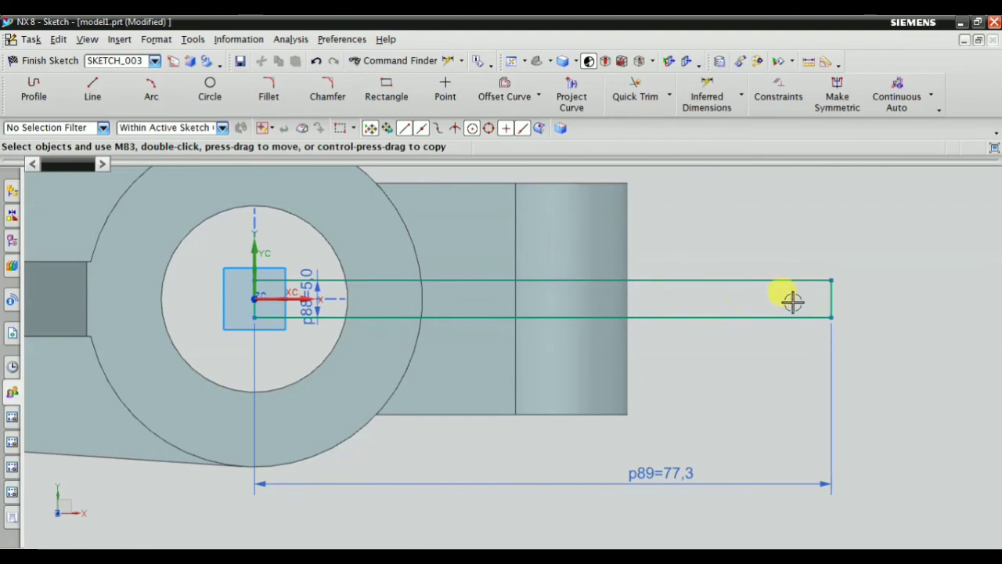
left_click(761, 109)
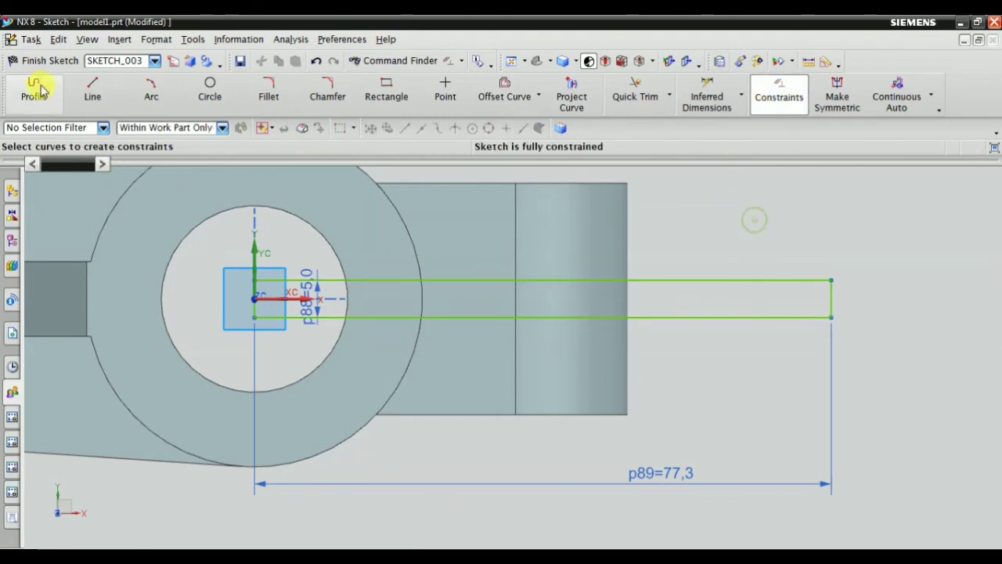
left_click(33, 61)
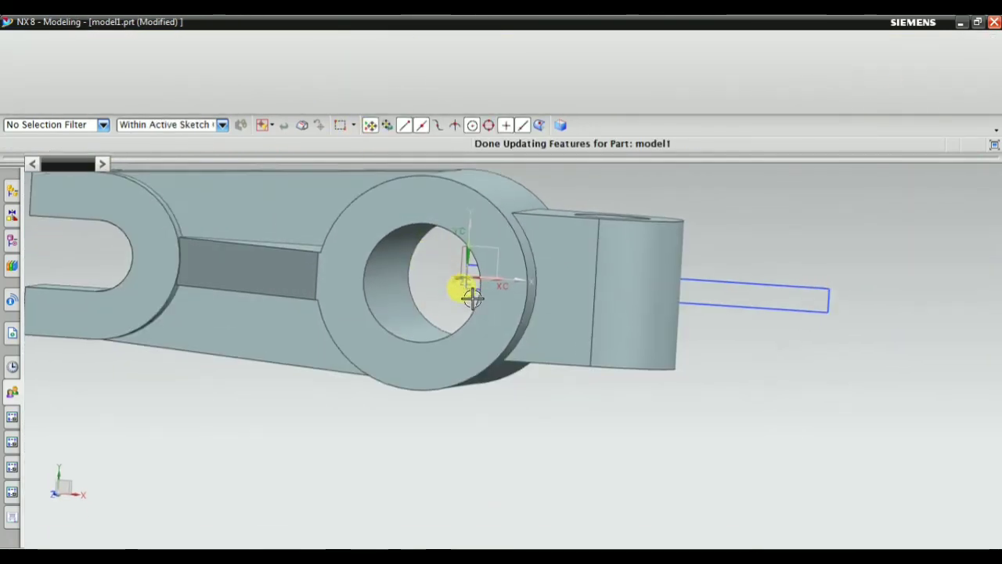
Extrude SKETCH_003 Through All with Boolean Subtract to cut the slot through the boss.
mouse_move(472, 298)
middle_mouse_down()
mouse_move(532, 284)
mouse_move(519, 264)
mouse_move(543, 329)
mouse_move(640, 376)
middle_mouse_up()
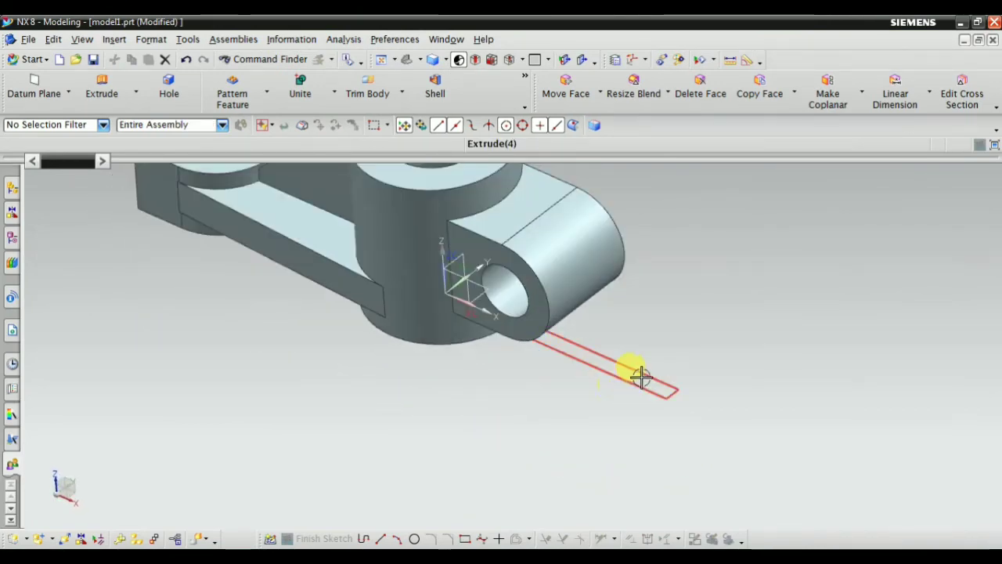
left_click(640, 376)
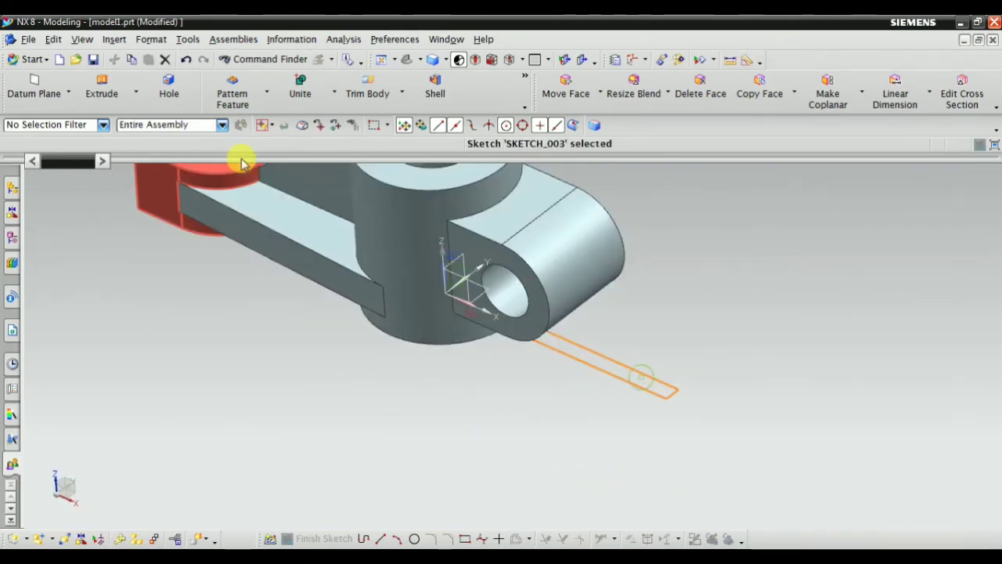
left_click(105, 79)
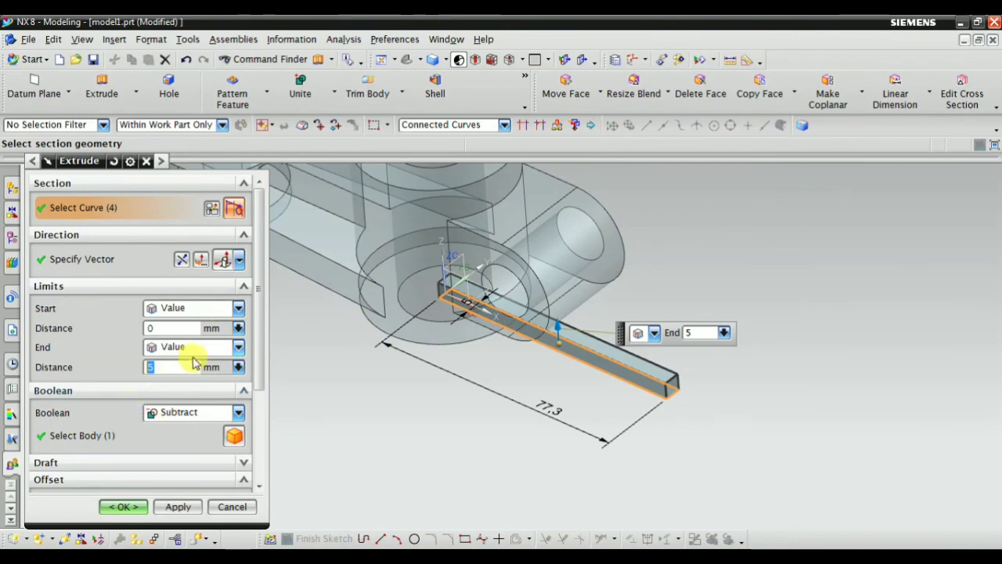
left_click(198, 351)
left_click(193, 438)
mouse_move(331, 389)
middle_mouse_down()
mouse_move(425, 291)
mouse_move(274, 370)
middle_mouse_up()
middle_click(380, 403)
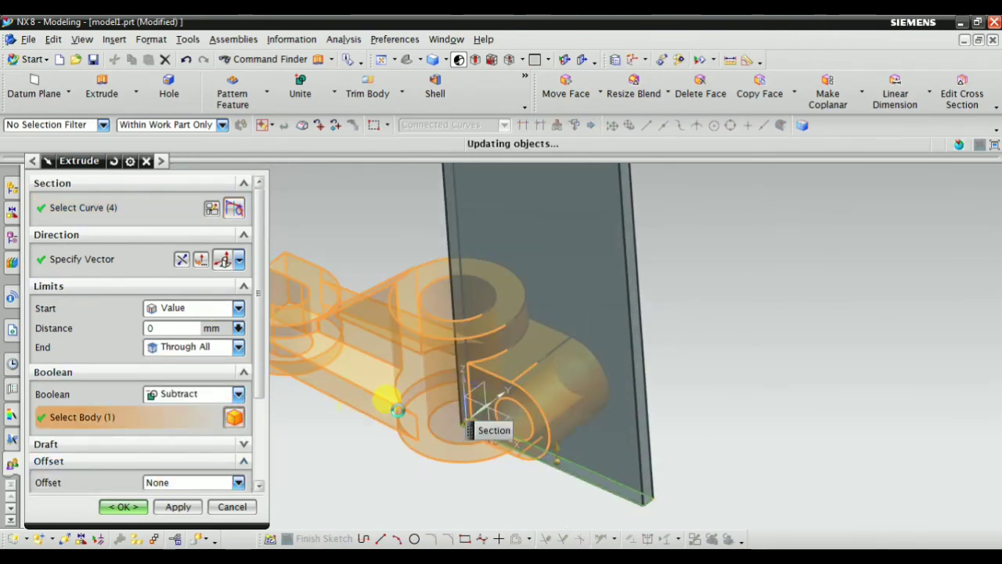
middle_click_drag(683, 328, 743, 342)
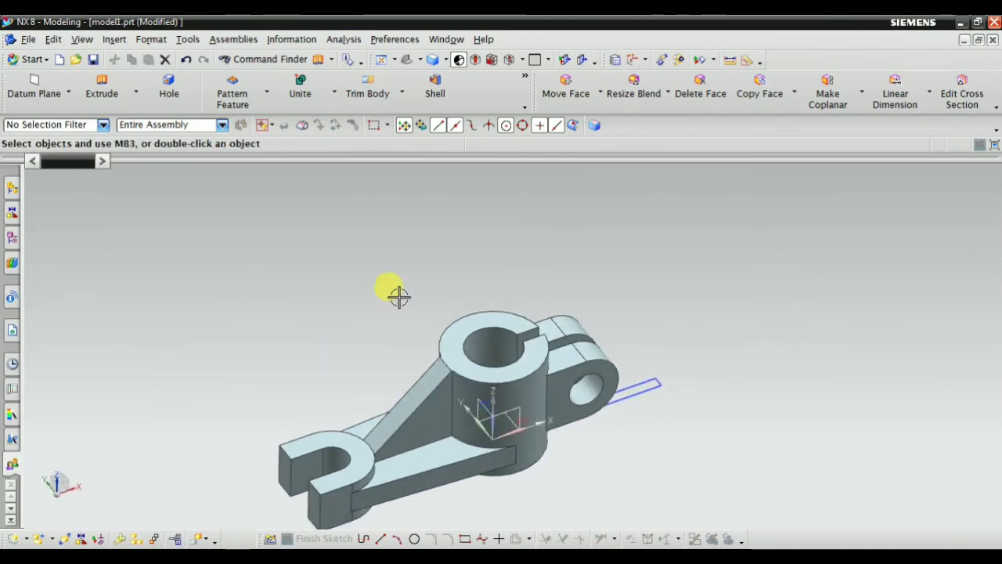
left_click(10, 240)
Make the sketches of Extrude (12) and Extrude (8) internal to their features.
left_click(88, 446)
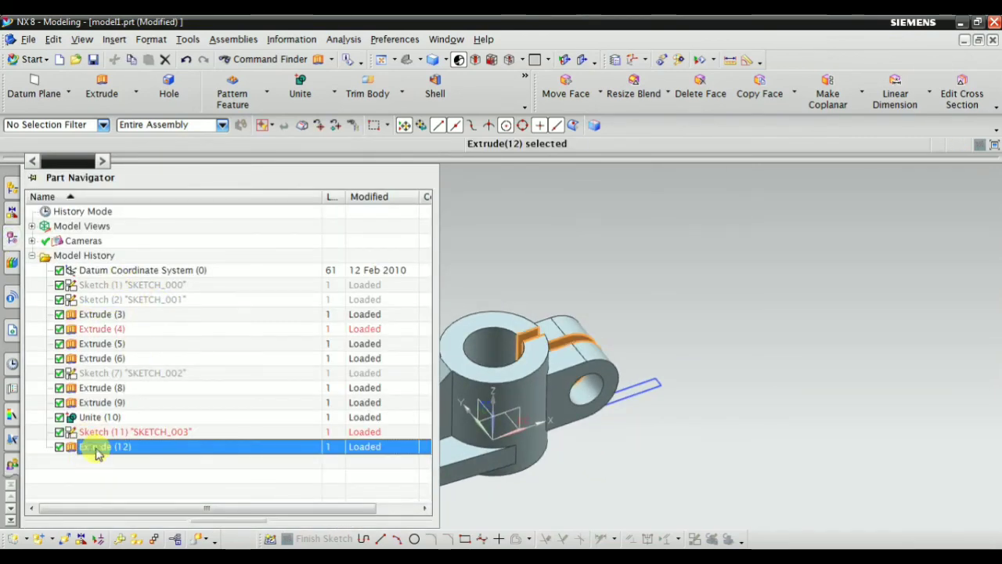
right_click(95, 446)
left_click(188, 258)
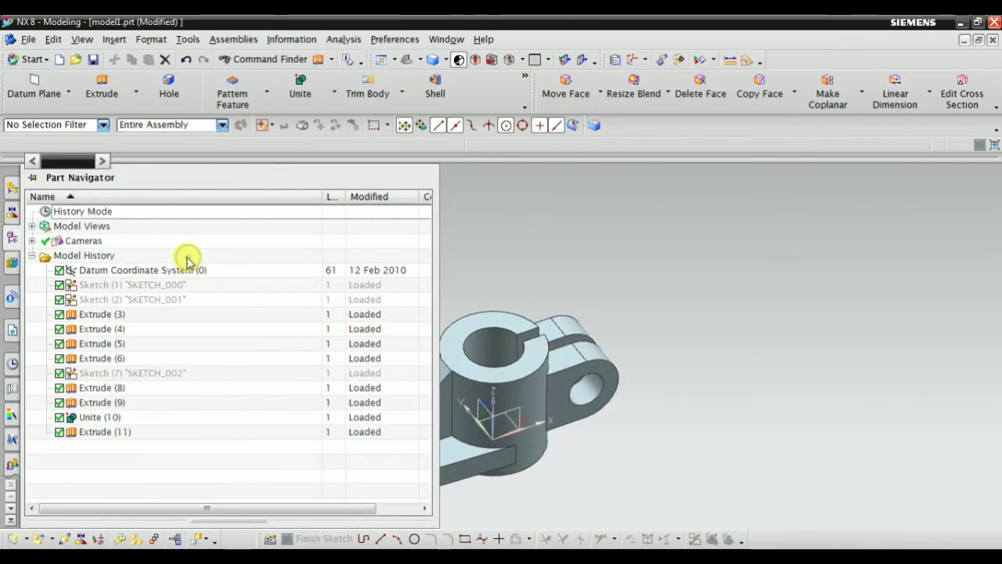
left_click(101, 373)
left_click(100, 387)
right_click(102, 387)
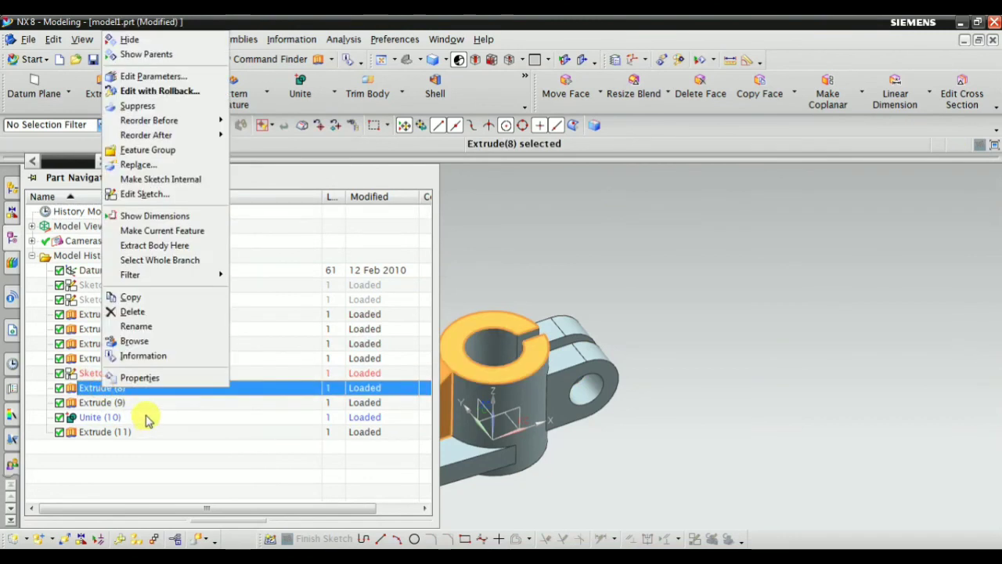
left_click(181, 180)
Make the sketch of Extrude (6) internal to its feature.
left_click(110, 315)
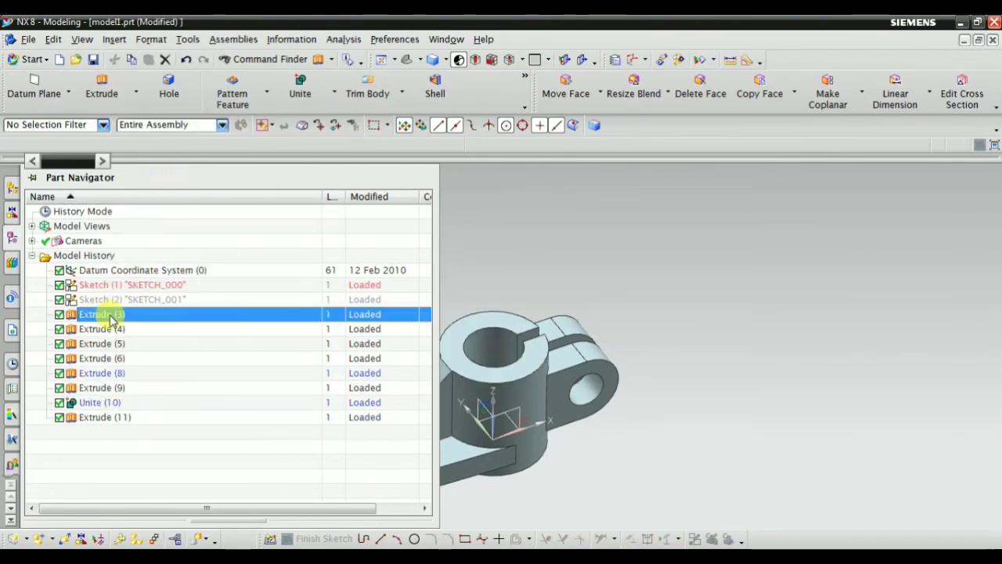
right_click(110, 315)
left_click(116, 302)
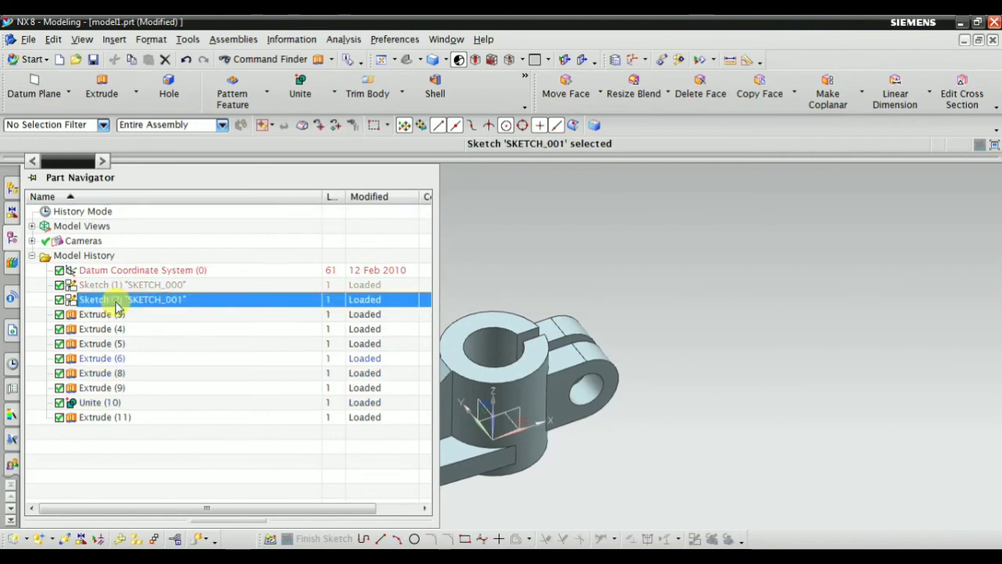
left_click(102, 358)
right_click(102, 358)
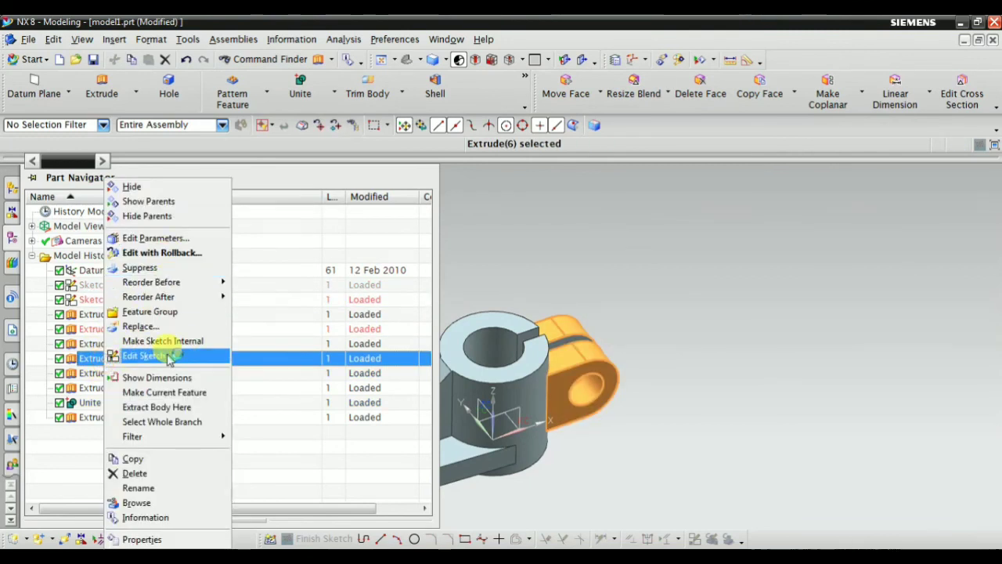
left_click(171, 342)
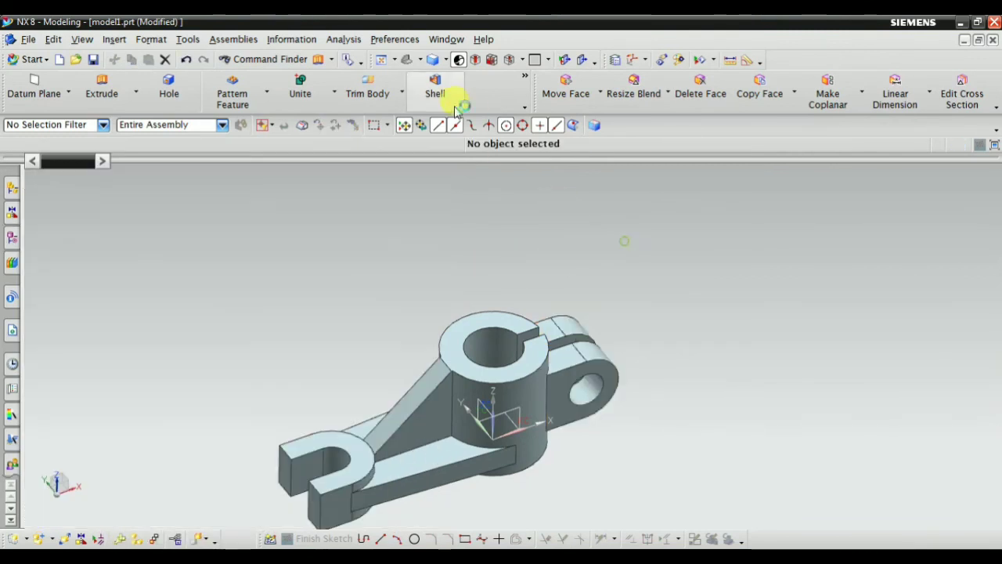
Hide the Datum Coordinate System from the Part Navigator.
left_click(406, 62)
mouse_move(510, 194)
left_mouse_down()
mouse_move(633, 280)
mouse_move(694, 263)
mouse_move(694, 300)
mouse_move(660, 277)
left_mouse_up()
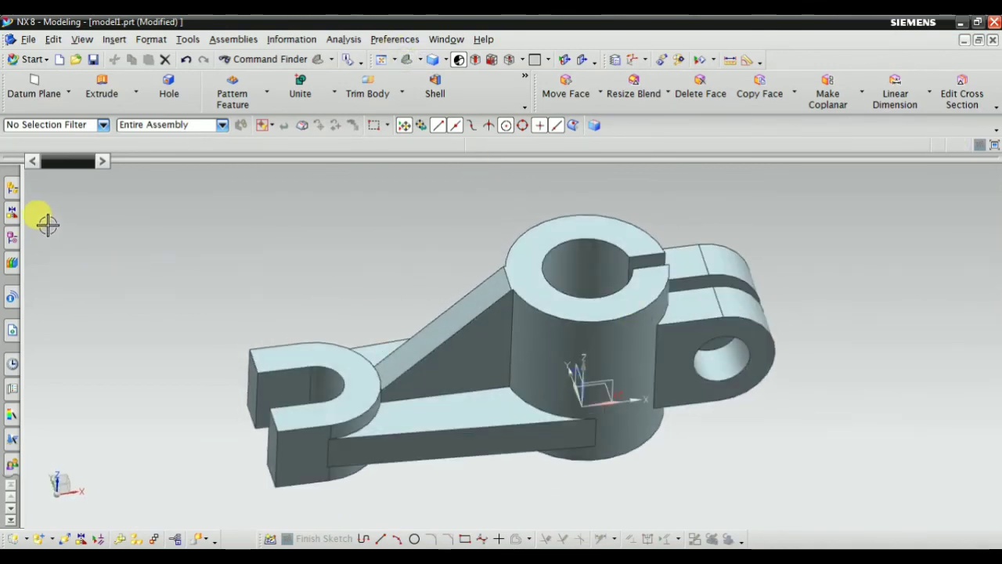
left_click(14, 238)
right_click(123, 274)
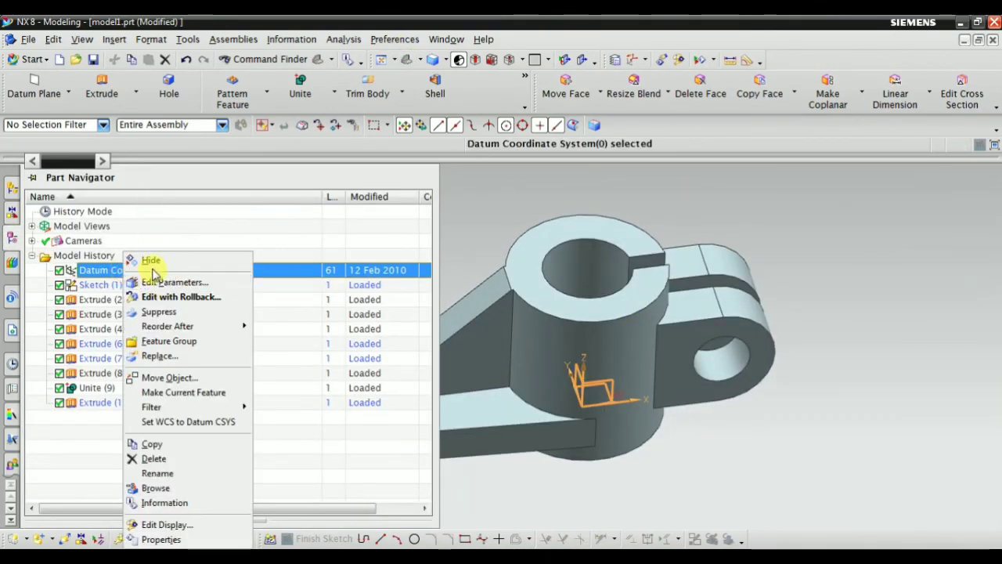
left_click(151, 260)
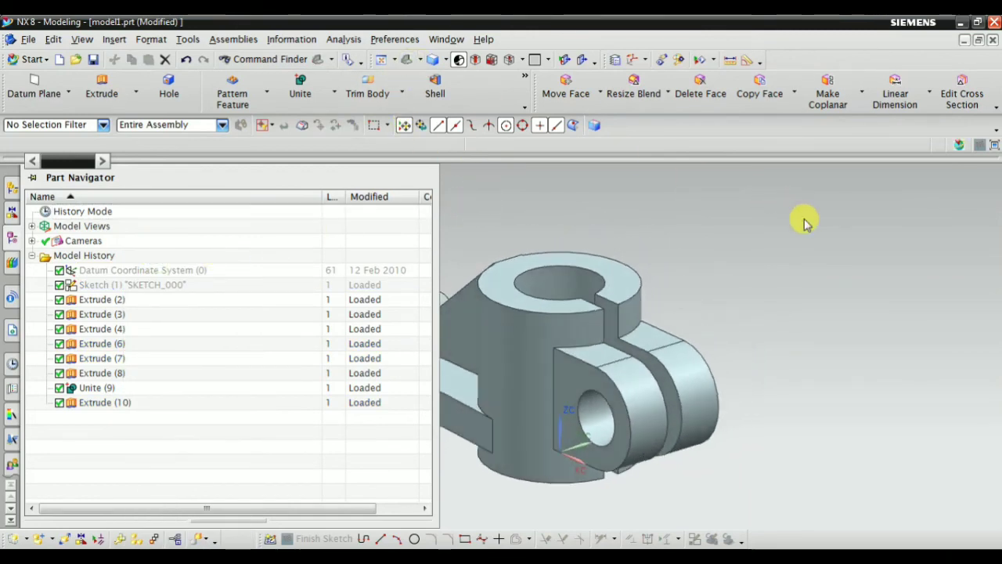
middle_click_drag(803, 219, 756, 299)
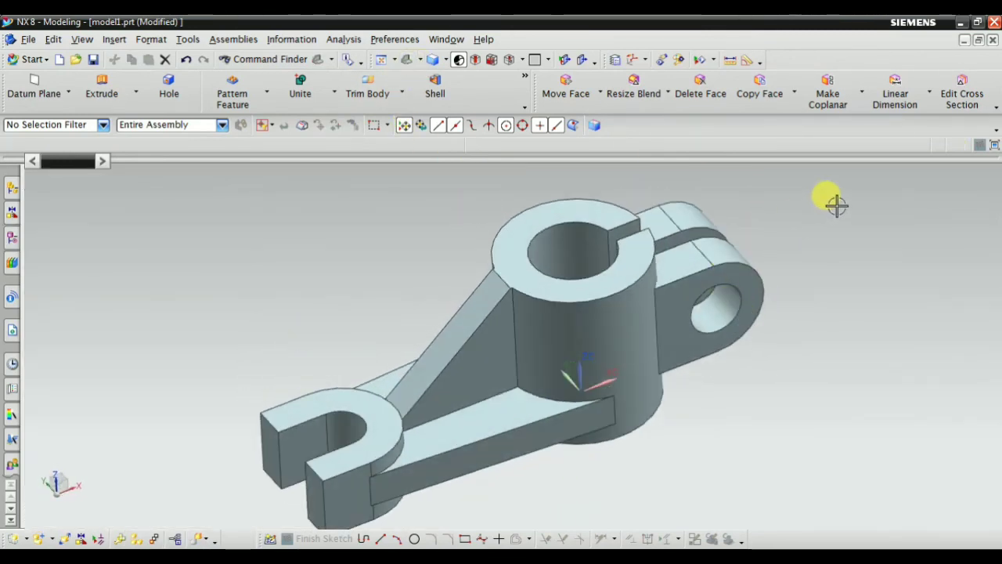
right_click(840, 222)
mouse_move(841, 222)
middle_mouse_down()
mouse_move(653, 313)
mouse_move(743, 288)
mouse_move(788, 232)
middle_mouse_up()
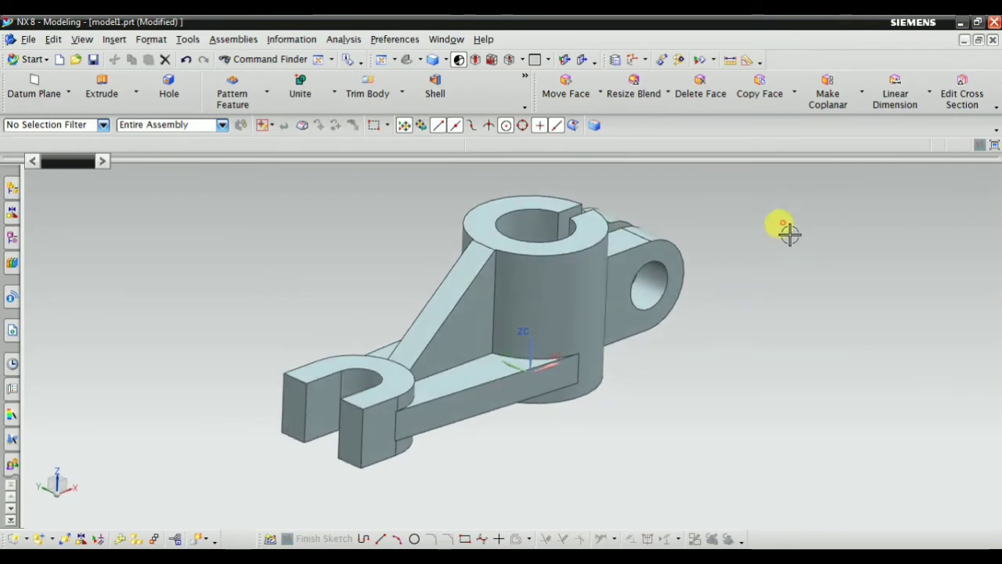
Apply a pink colour to the bracket solid body with Edit > Object Display.
scroll(835, 285, "down", 1)
scroll(777, 299, "up", 2)
mouse_move(778, 299)
middle_mouse_down()
mouse_move(760, 298)
mouse_move(799, 246)
mouse_move(806, 309)
middle_mouse_up()
right_click(800, 244)
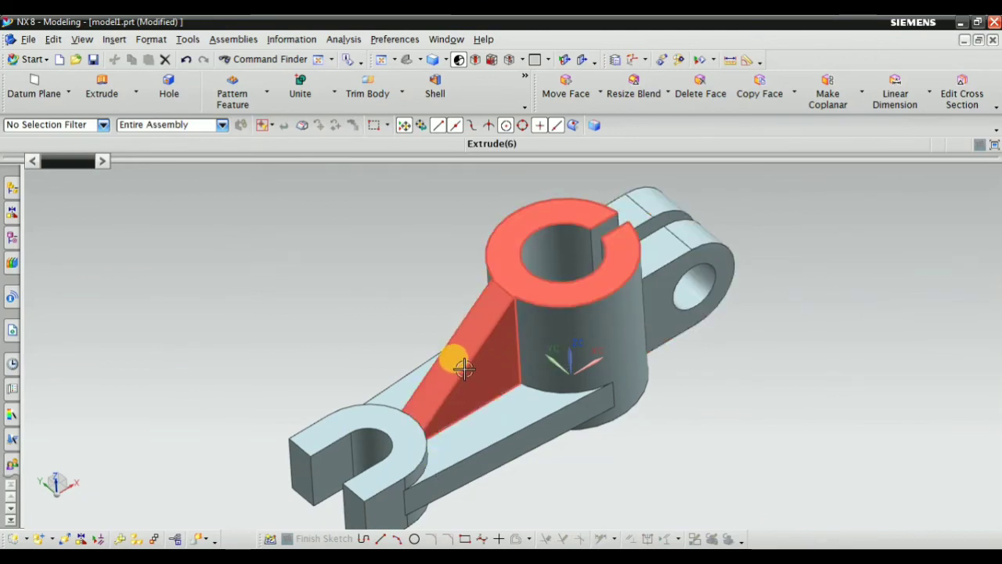
mouse_move(455, 358)
middle_mouse_down()
mouse_move(655, 380)
mouse_move(642, 407)
mouse_move(439, 310)
middle_mouse_up()
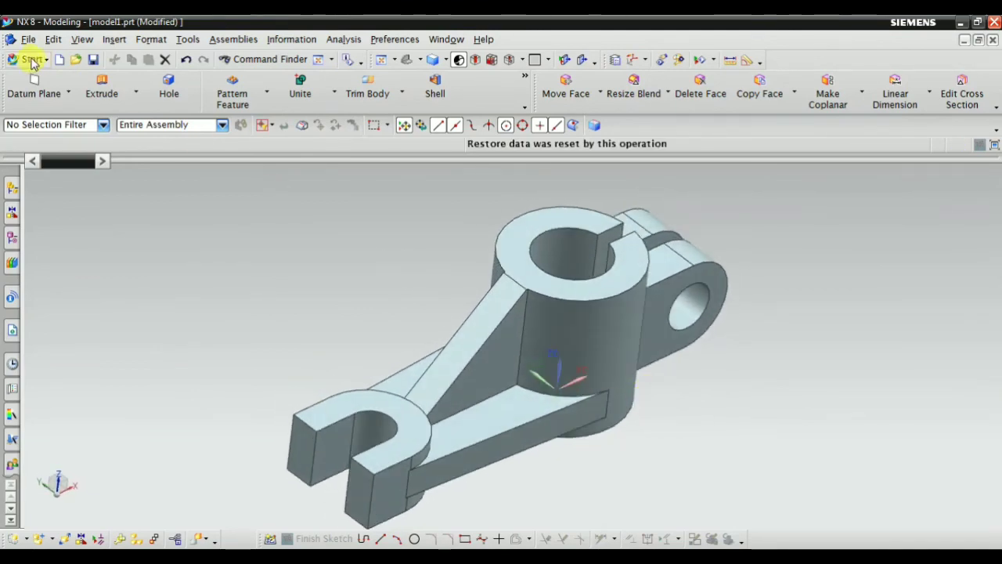
left_click(118, 245)
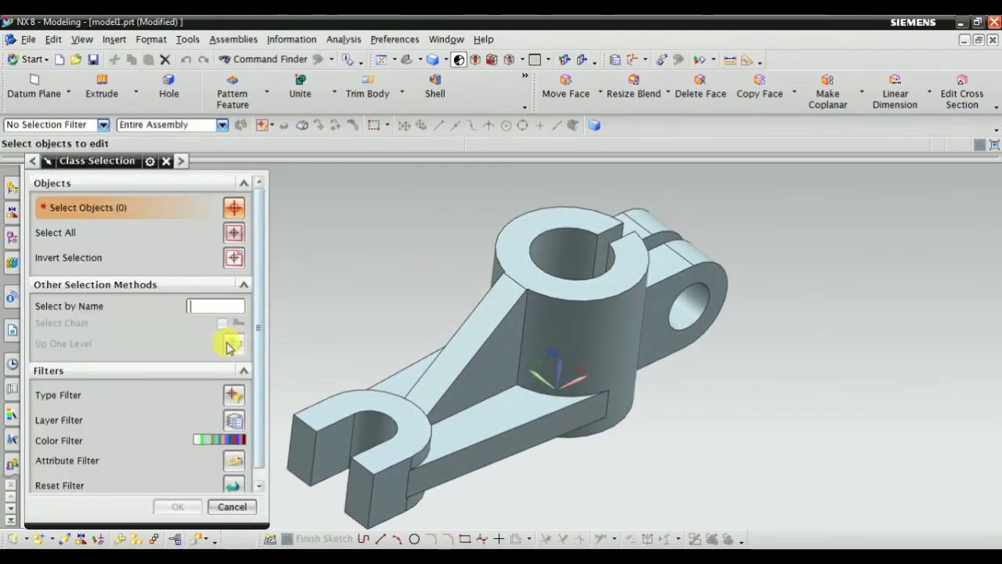
left_click(458, 336)
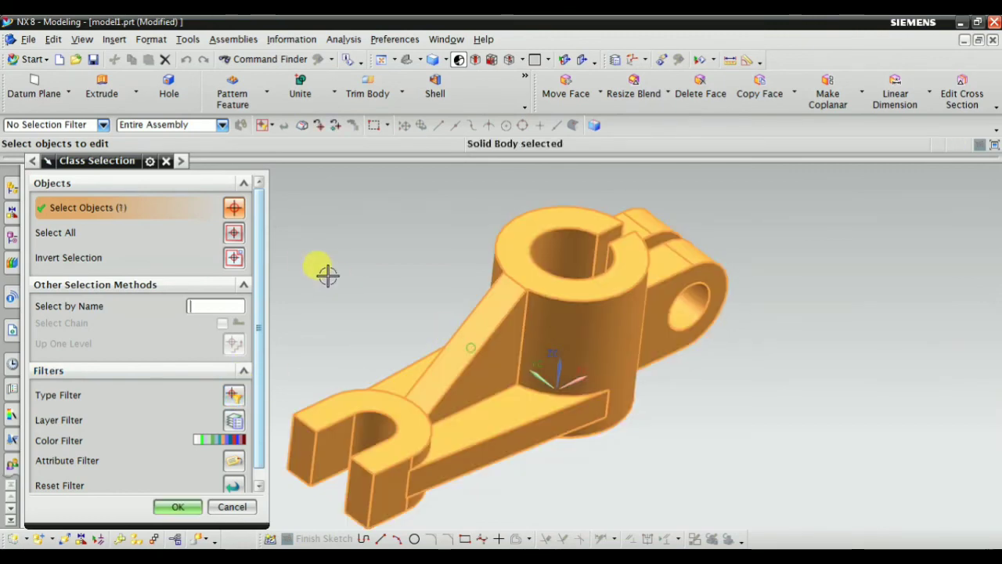
middle_click(185, 230)
left_click(196, 247)
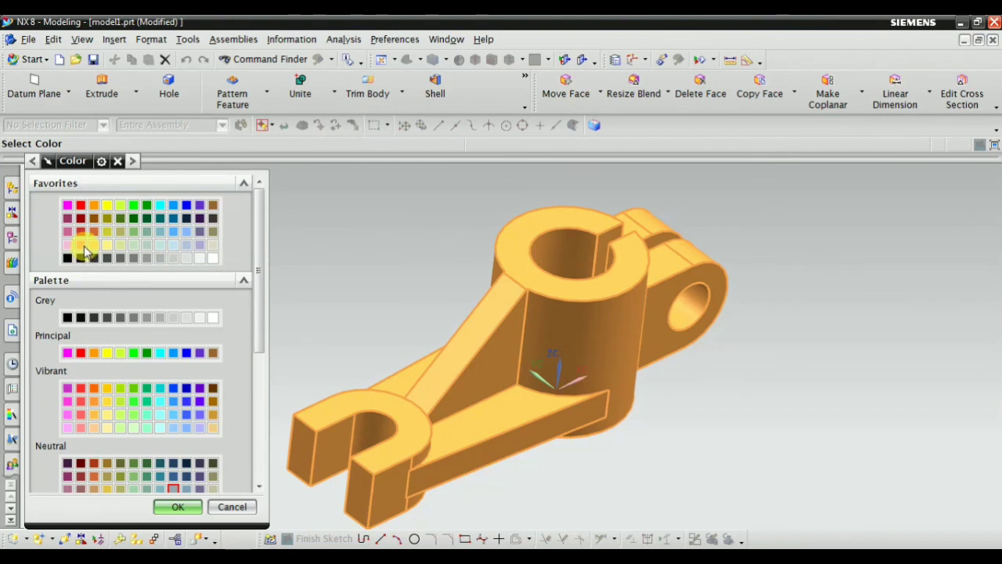
middle_click(286, 368)
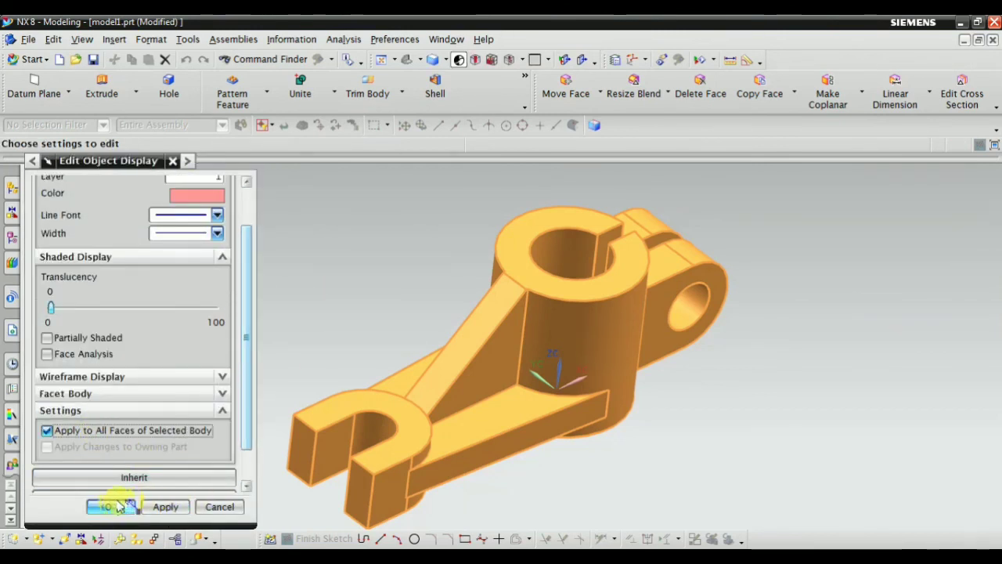
left_click(117, 506)
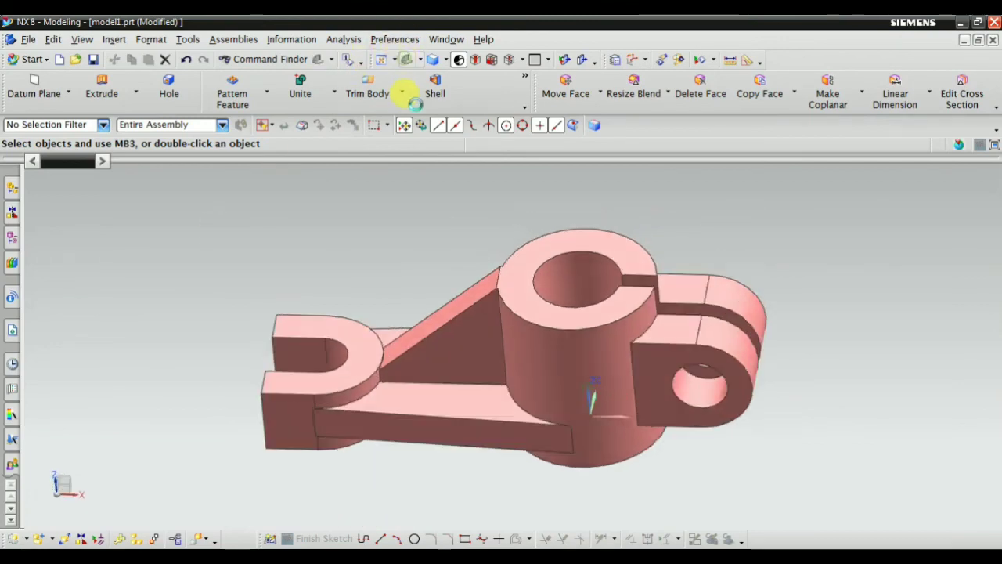
mouse_move(592, 398)
middle_mouse_down()
mouse_move(373, 269)
mouse_move(465, 263)
mouse_move(396, 284)
mouse_move(449, 240)
mouse_move(445, 252)
mouse_move(423, 252)
middle_mouse_up()
right_click(231, 233)
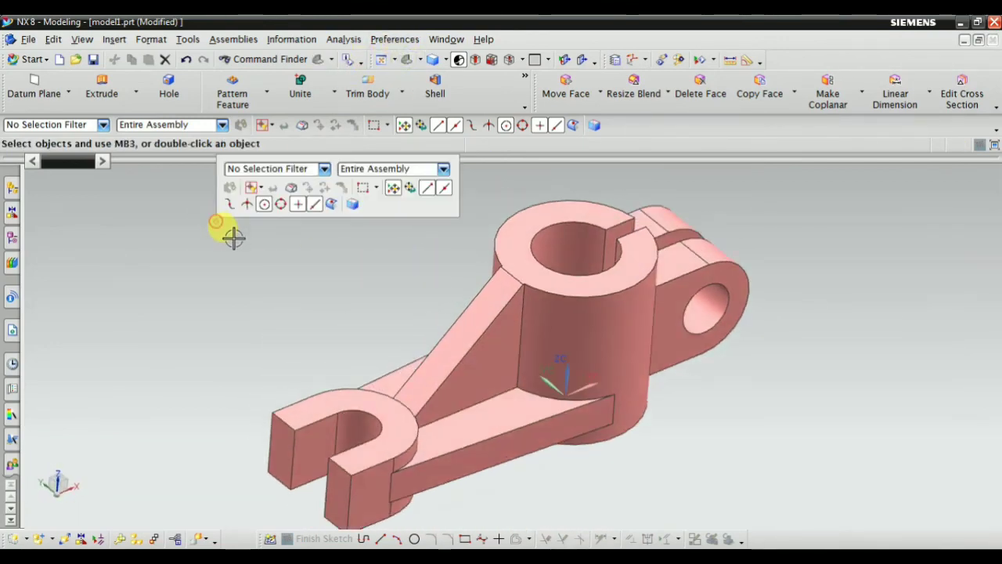
middle_click_drag(230, 234, 284, 243)
right_click(286, 242)
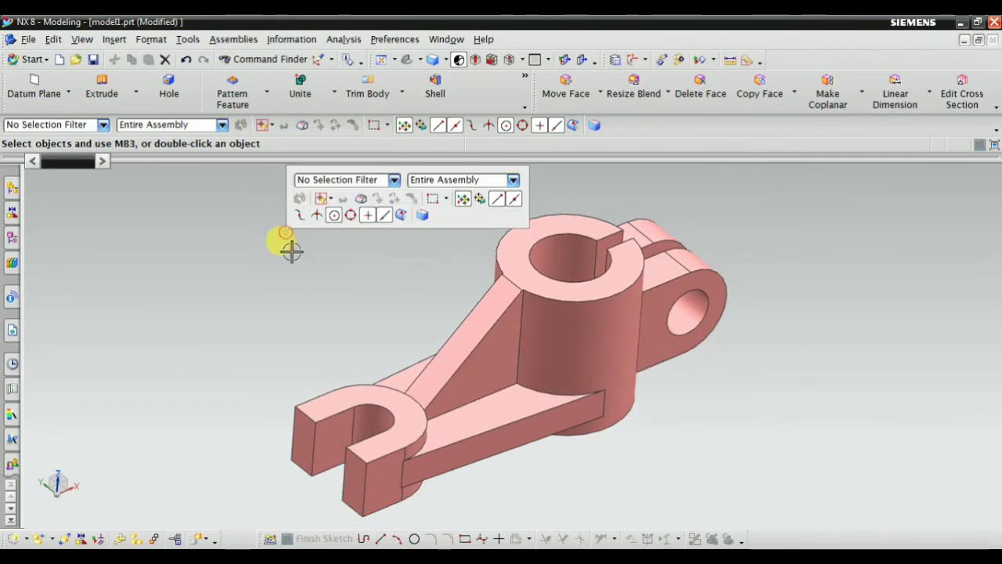
mouse_move(358, 264)
middle_mouse_down()
mouse_move(592, 327)
mouse_move(496, 325)
mouse_move(426, 346)
mouse_move(405, 384)
mouse_move(476, 335)
mouse_move(557, 332)
mouse_move(593, 347)
mouse_move(599, 371)
middle_mouse_up()
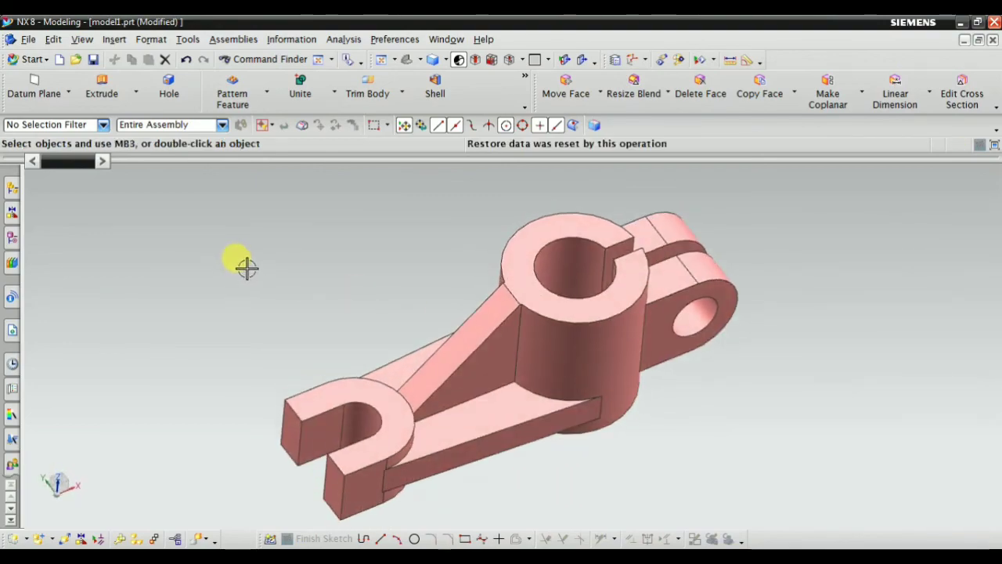